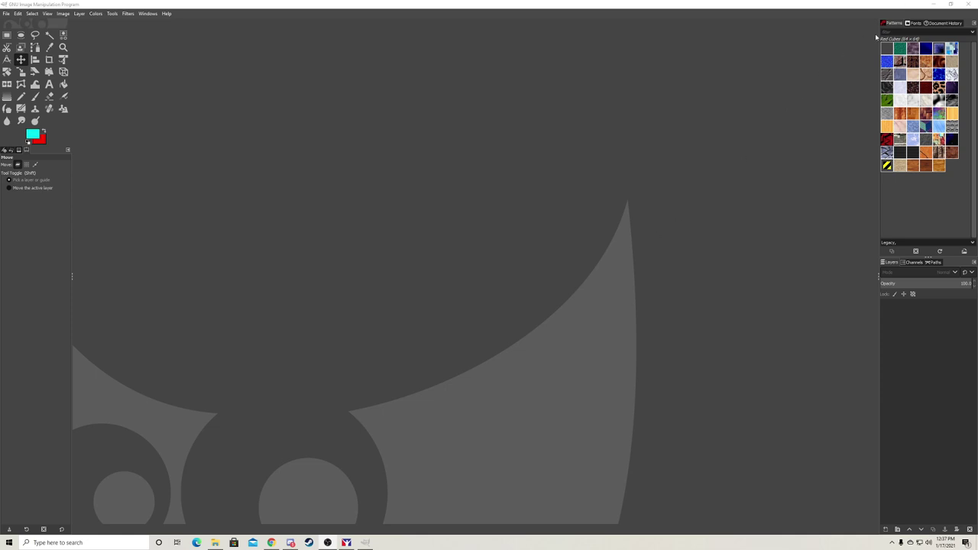
# Minimize GIMP and bring the browser's Trading Paints My Paints tab to the front
pyautogui.click(931, 5)
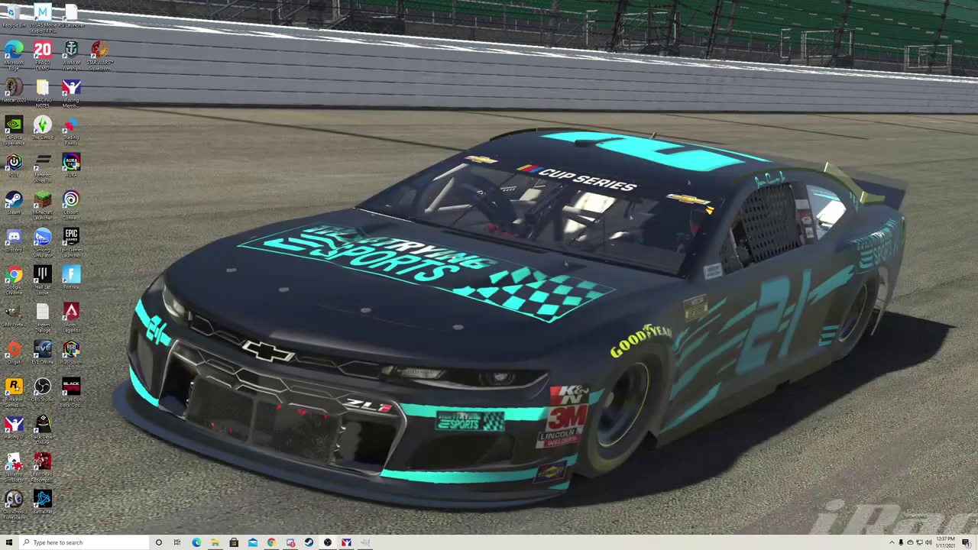
pyautogui.click(271, 543)
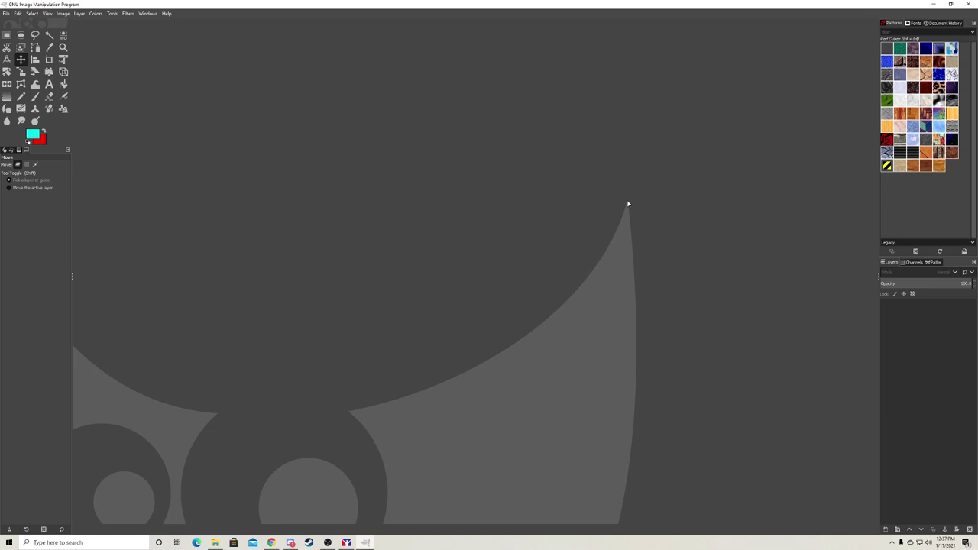
pyautogui.click(935, 7)
pyautogui.click(241, 6)
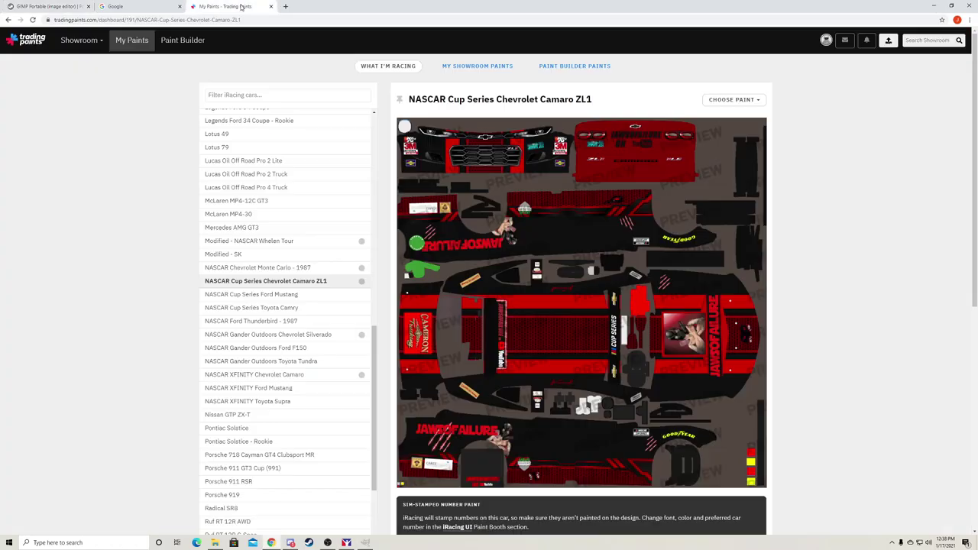
# Search Google for 'trading paints' and open the 'Trading Paints: Showroom' result
pyautogui.click(166, 8)
pyautogui.click(478, 181)
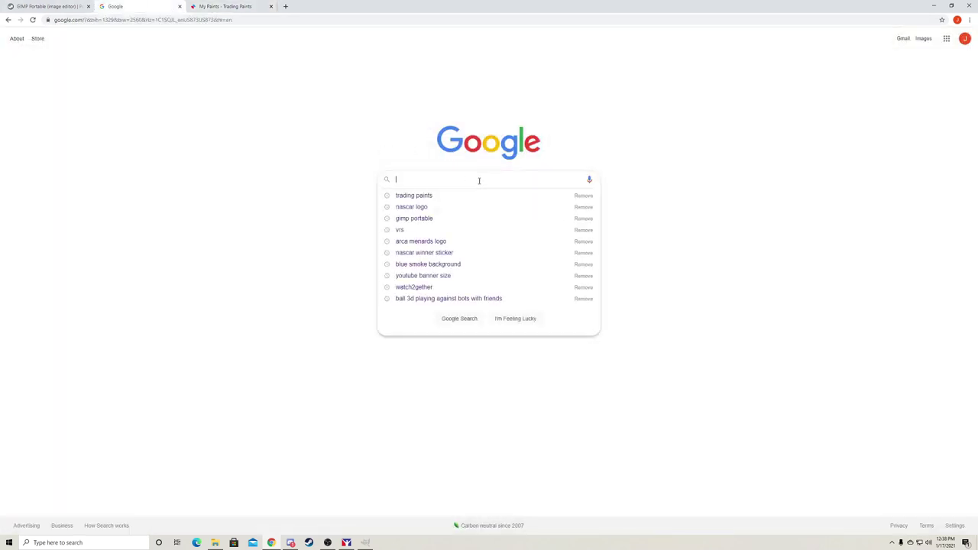
pyautogui.click(462, 197)
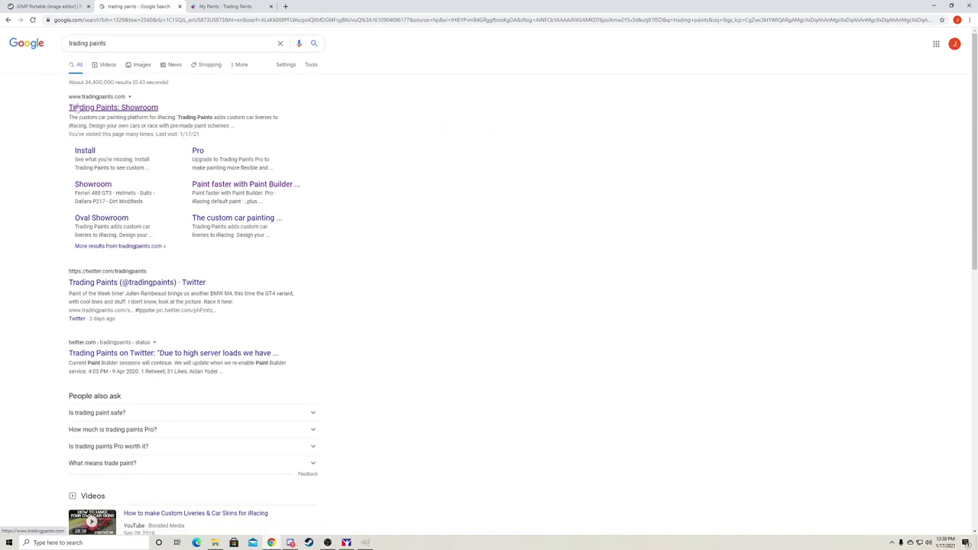
pyautogui.click(127, 110)
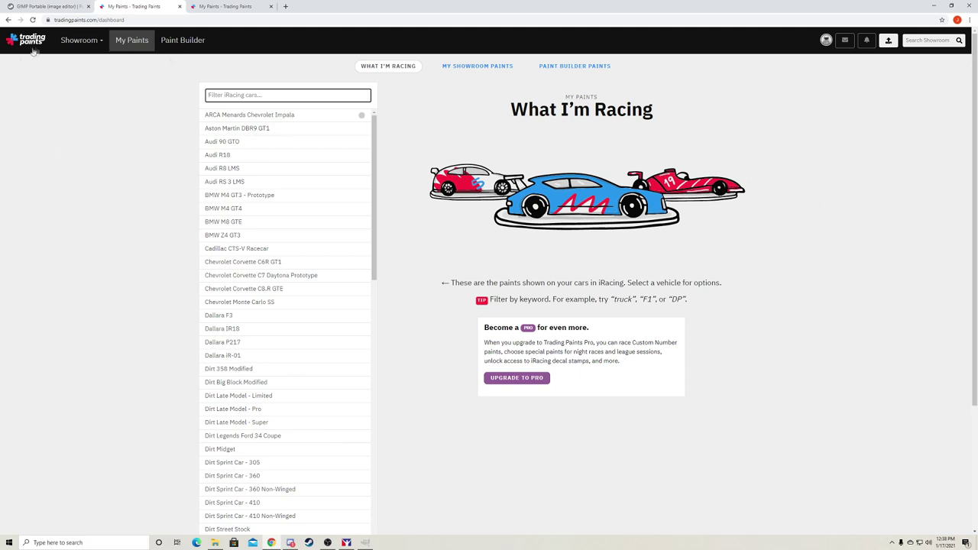
pyautogui.moveTo(46, 46)
# Show Showroom > Trending paints, scroll down through the livery grid, then back up
pyautogui.moveTo(80, 46)
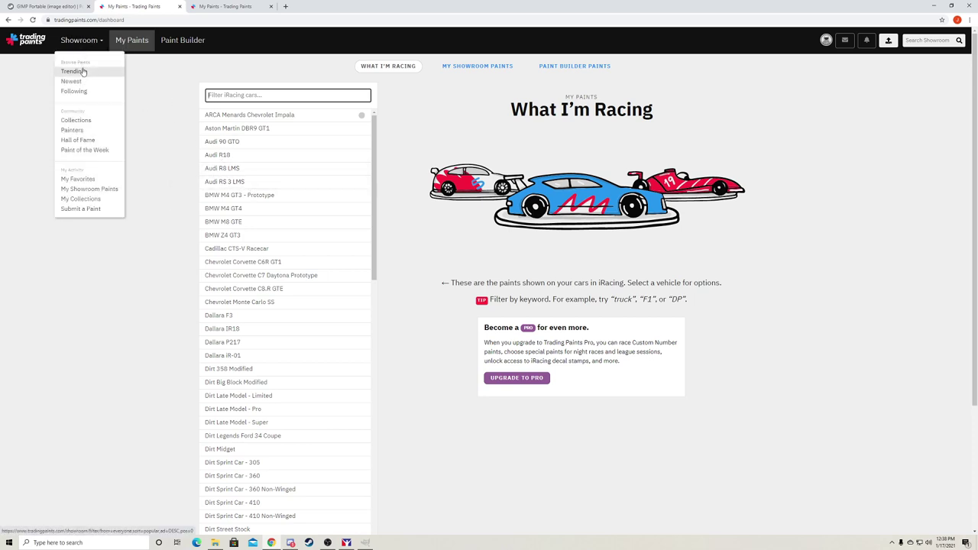
pyautogui.click(77, 71)
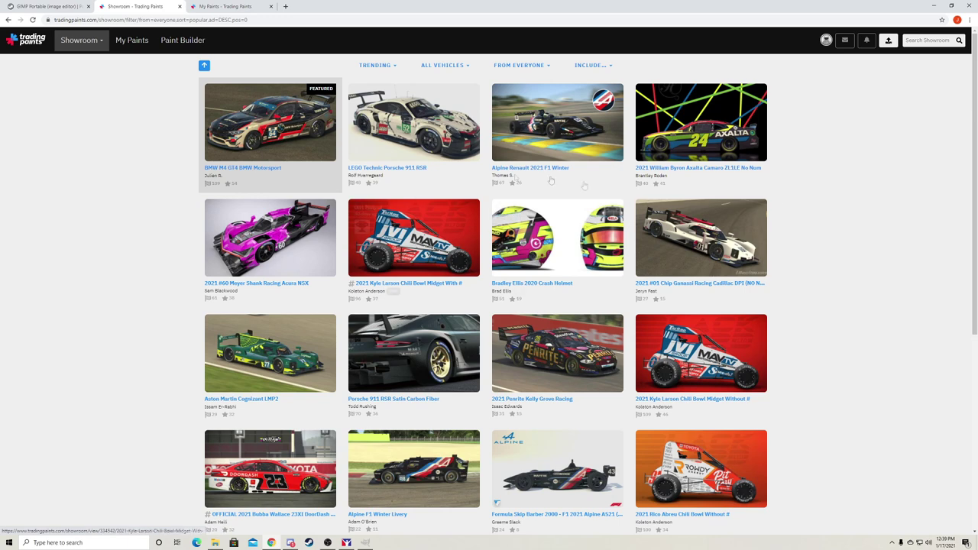
pyautogui.scroll(-3, 540, 345)
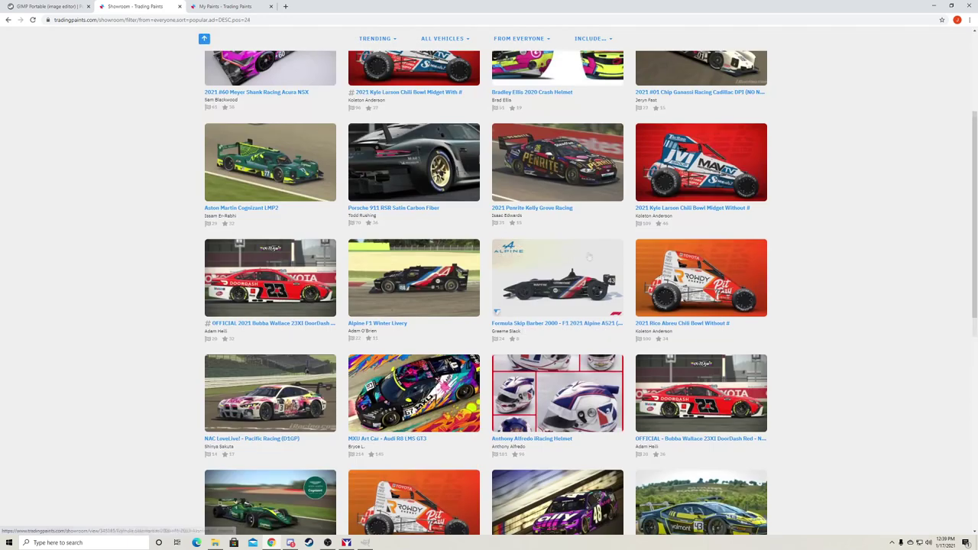
pyautogui.scroll(-2, 588, 395)
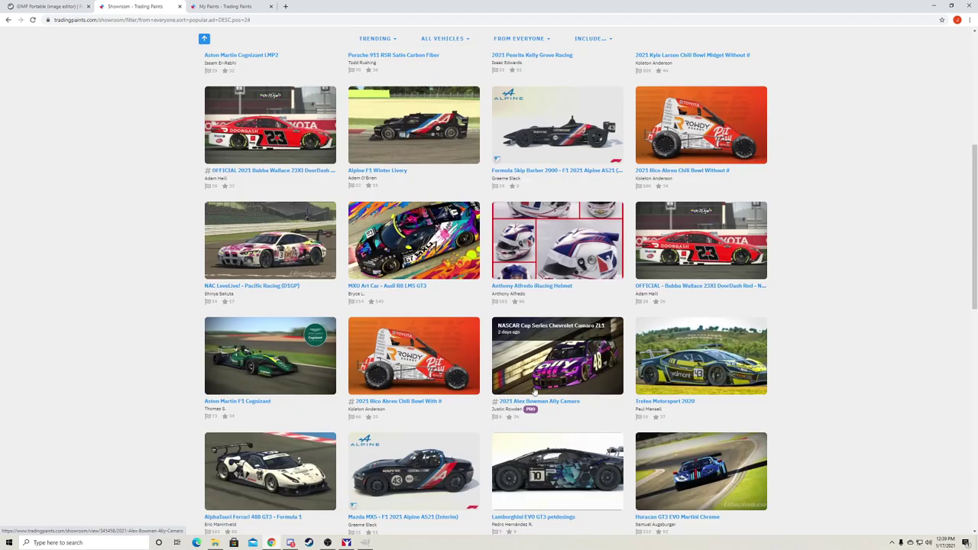
pyautogui.scroll(5, 531, 385)
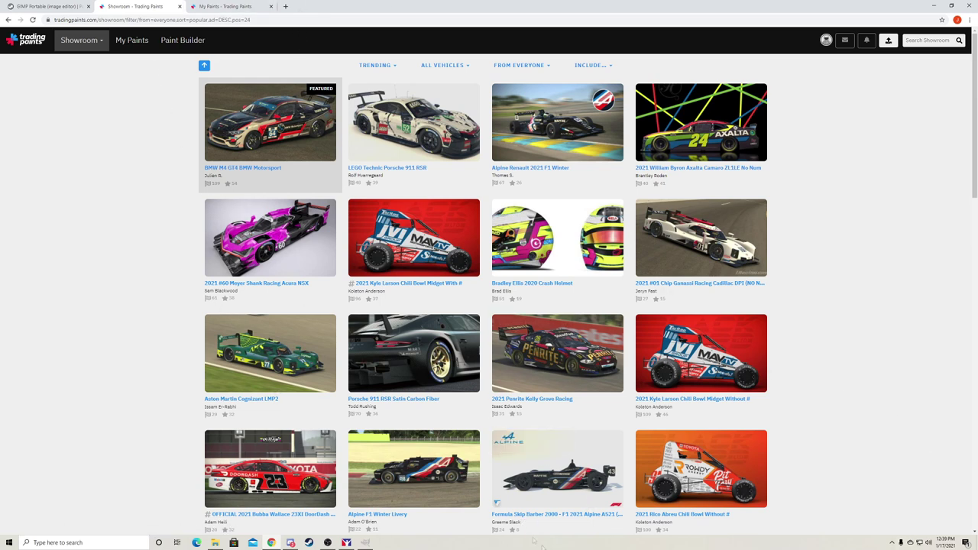
# Switch from GIMP to the iRacing client's My Cars page using the taskbar
pyautogui.click(365, 542)
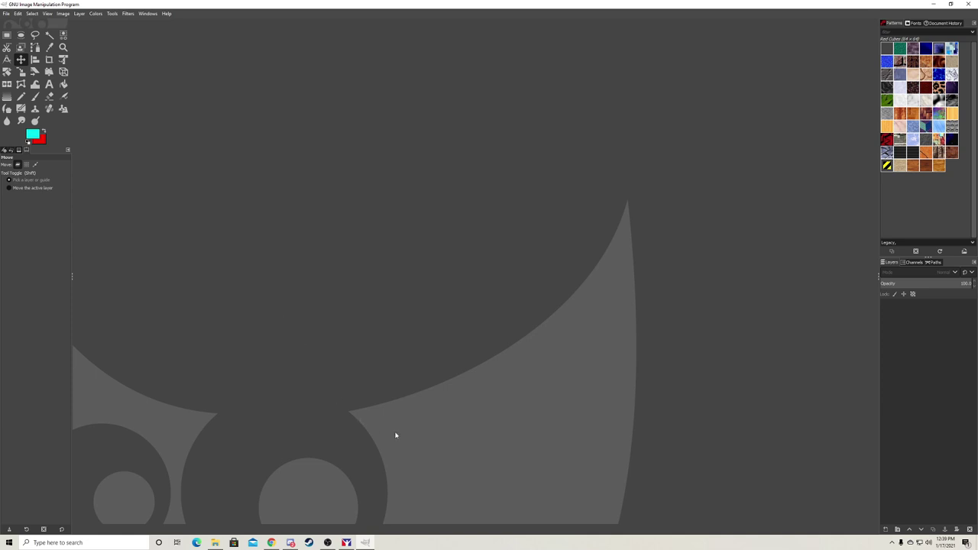
pyautogui.click(346, 542)
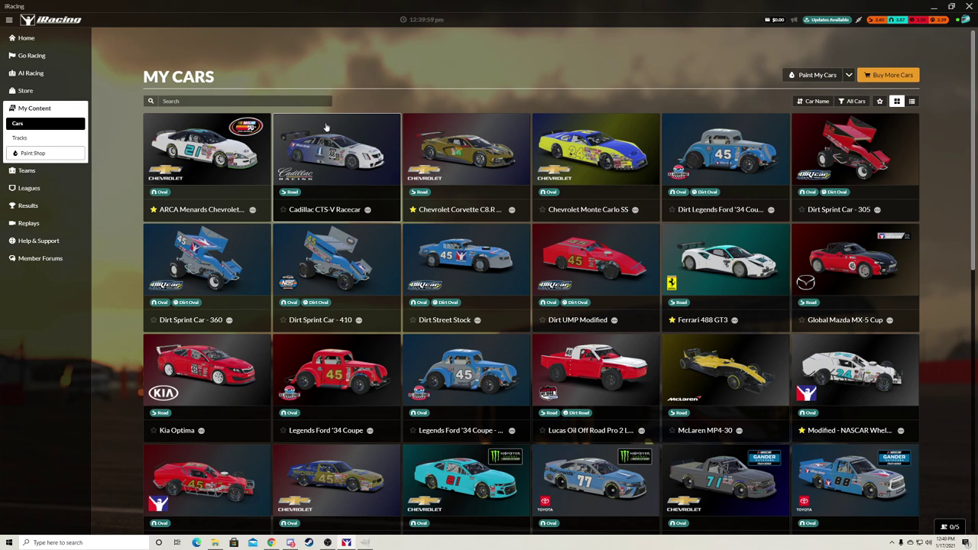
# Go to Home > My Content > Cars and open the NASCAR Cup Series Camaro card
pyautogui.click(30, 41)
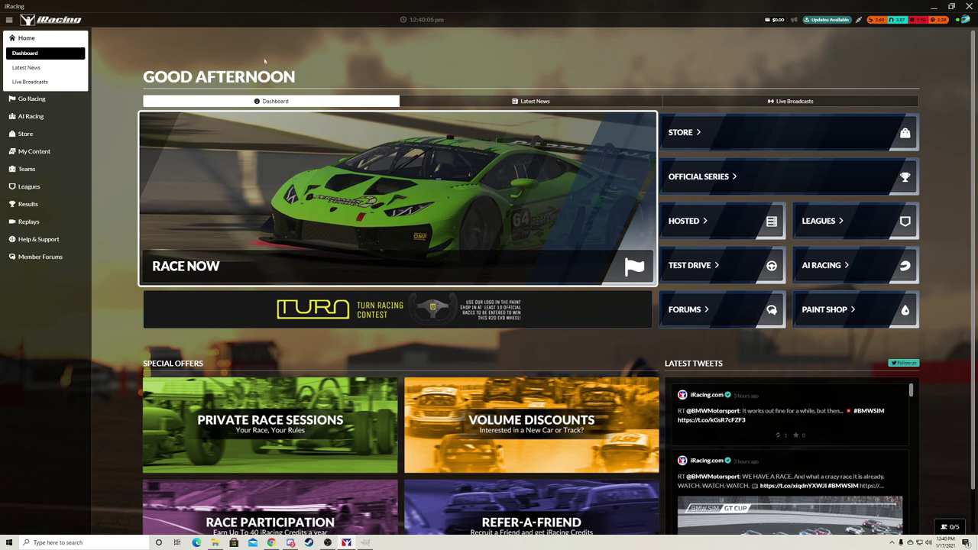
pyautogui.click(33, 151)
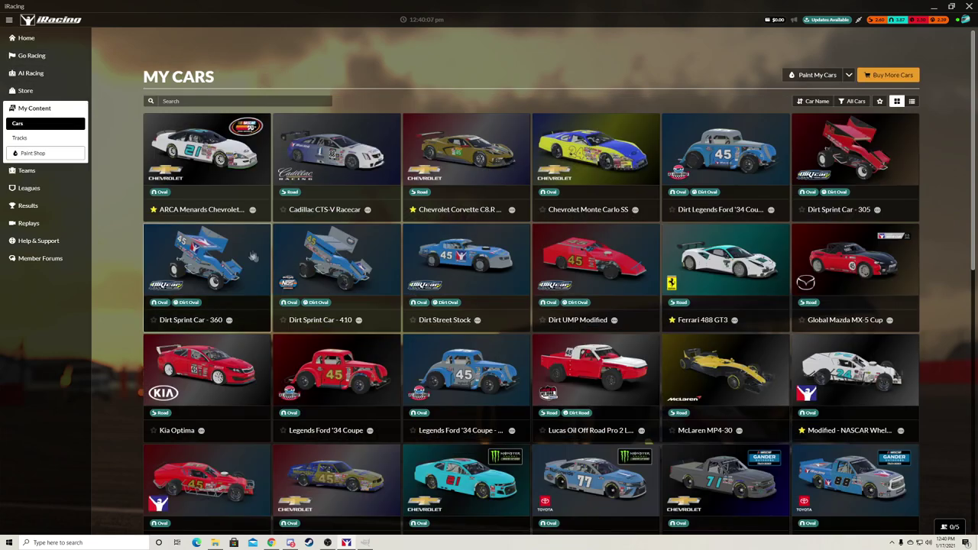
pyautogui.scroll(-2, 557, 283)
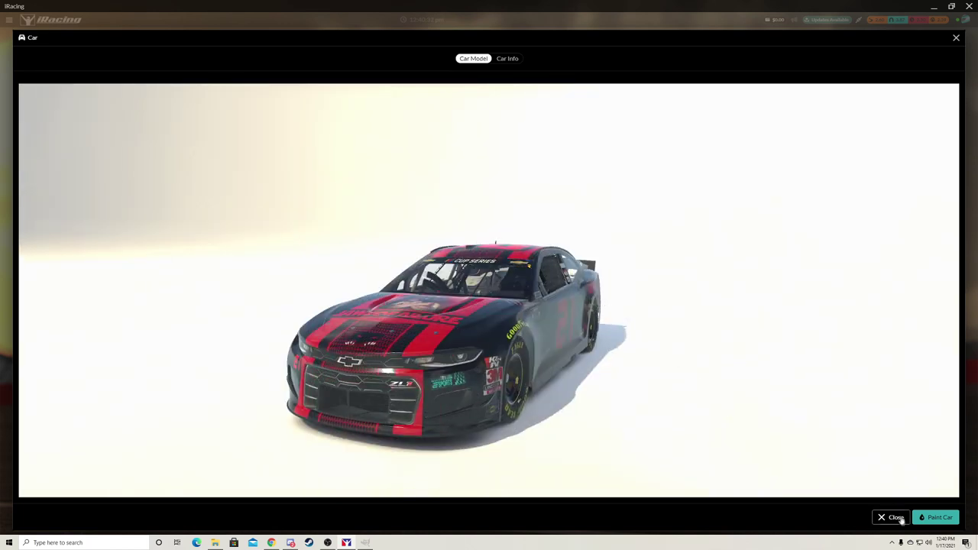
pyautogui.click(933, 517)
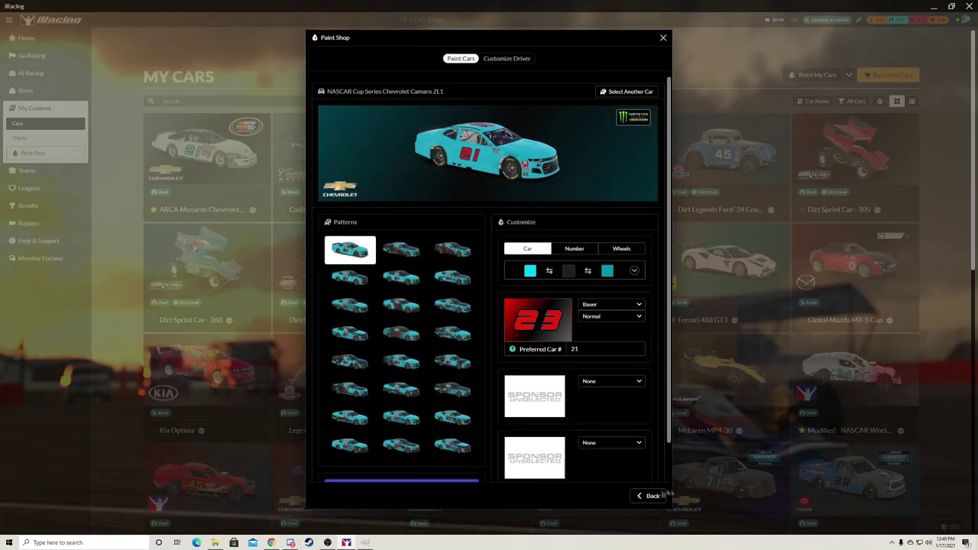
# Open the Camaro ZL1's Paint Car options and download its paint template zip
pyautogui.click(650, 496)
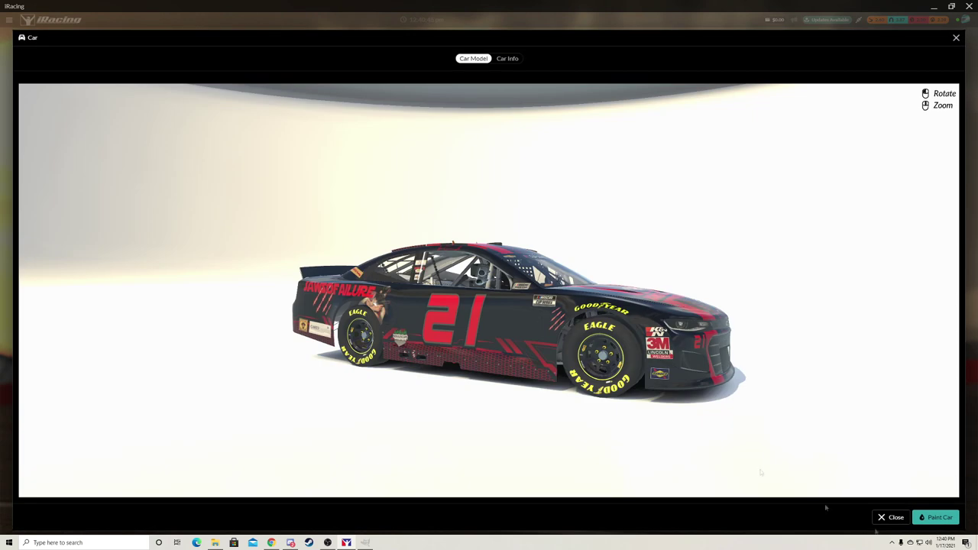
pyautogui.click(936, 519)
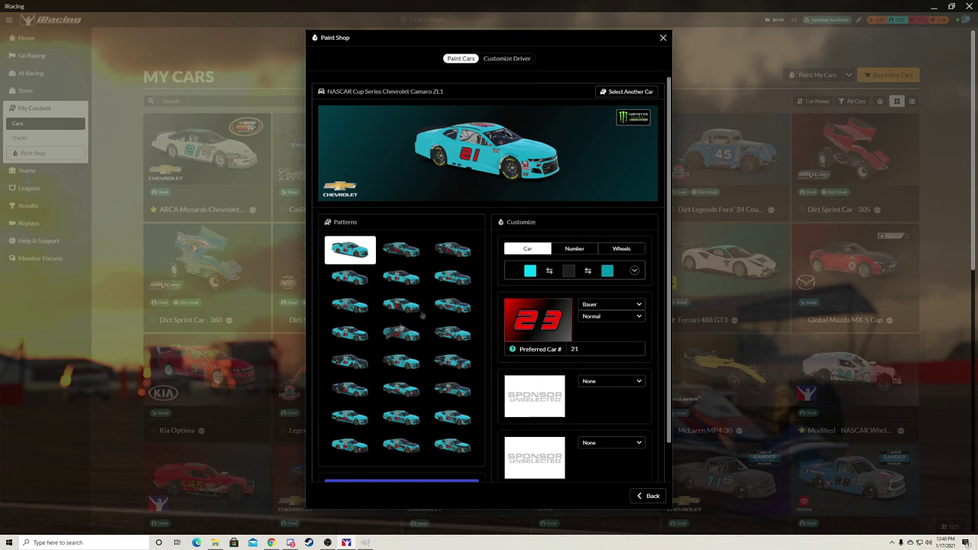
pyautogui.scroll(-1, 407, 334)
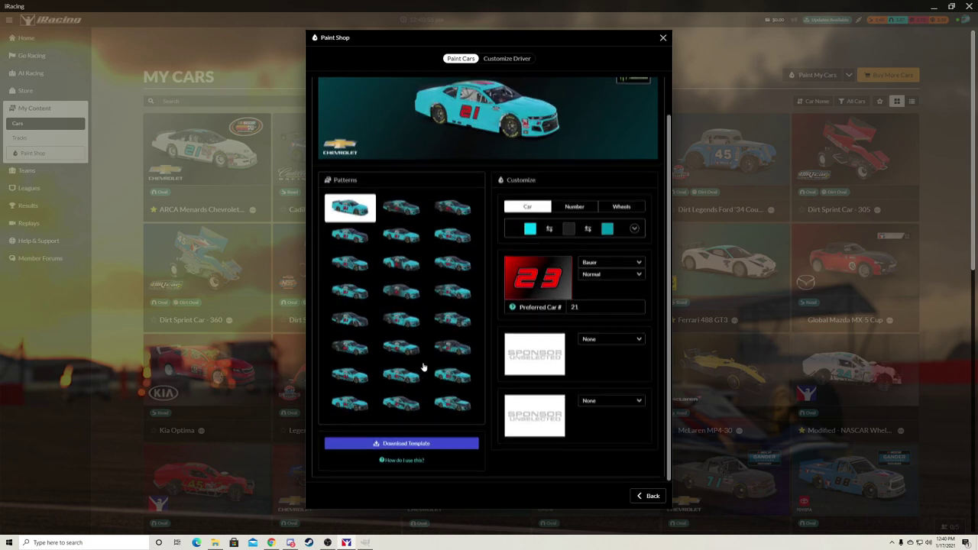
pyautogui.scroll(2, 424, 368)
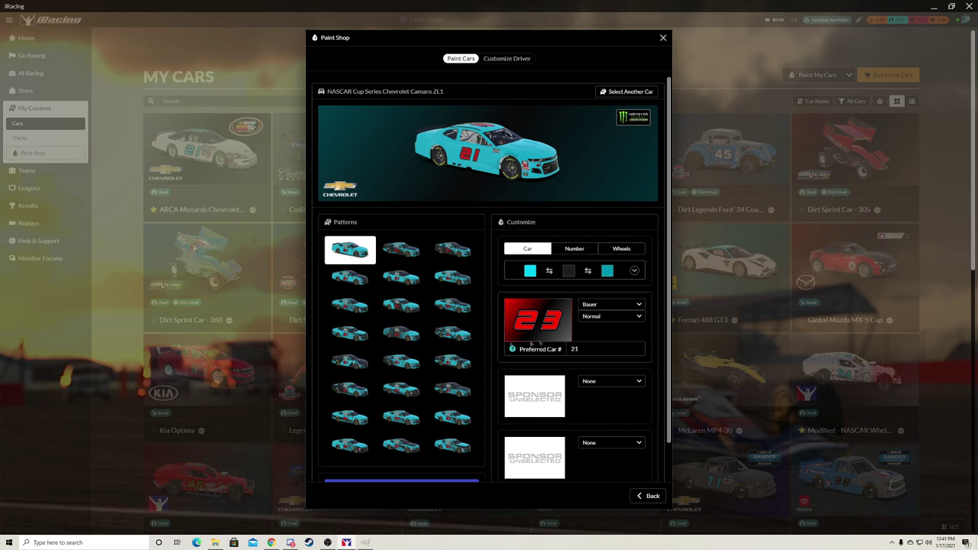
pyautogui.click(619, 380)
pyautogui.scroll(-3, 604, 412)
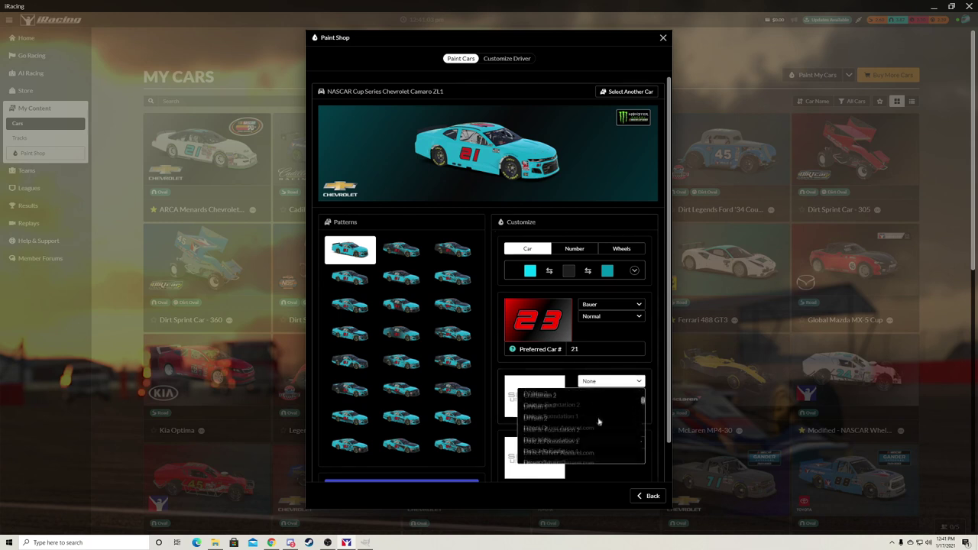
pyautogui.click(620, 382)
pyautogui.scroll(-1, 621, 384)
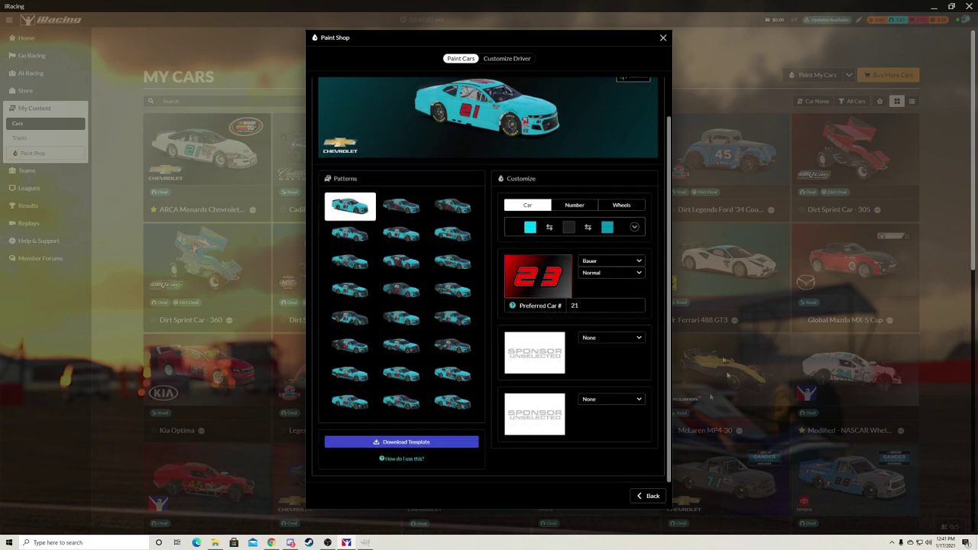
pyautogui.click(431, 446)
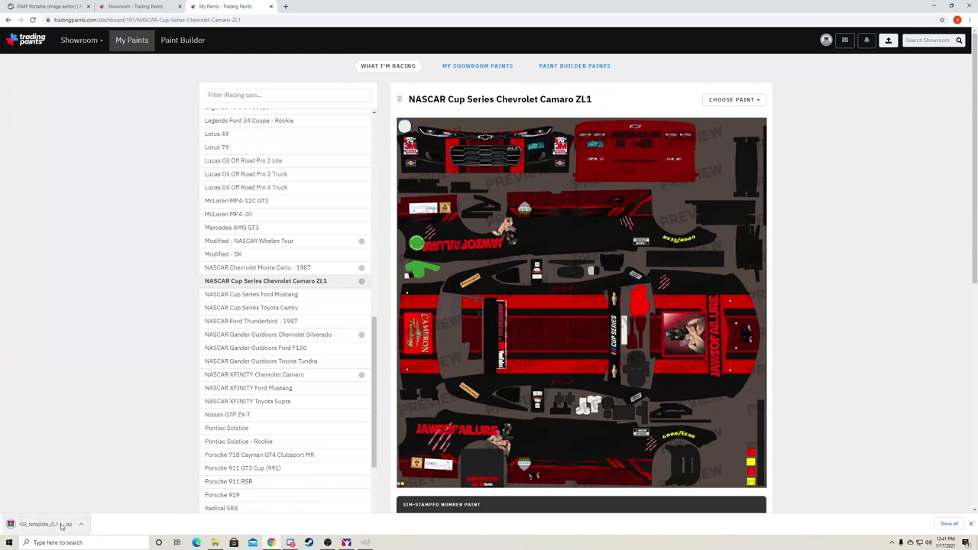
# Open the template zip in WinRAR, dismiss the trial notice, and select the Camaro PSD
pyautogui.click(46, 524)
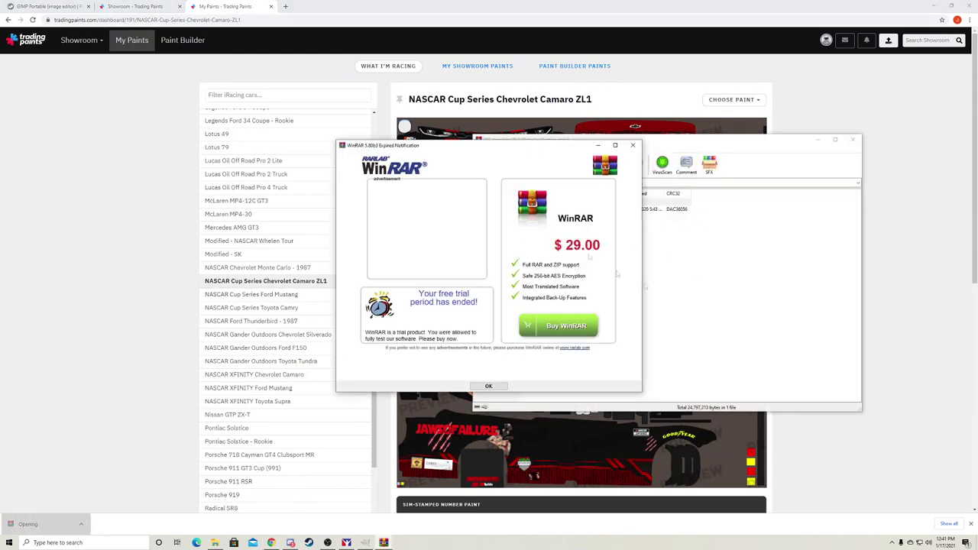
pyautogui.click(632, 144)
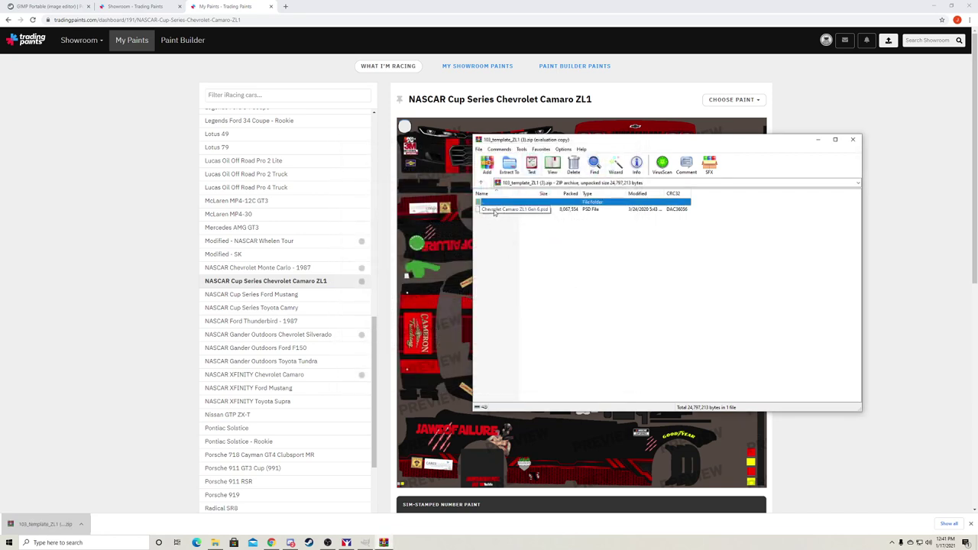
pyautogui.click(496, 209)
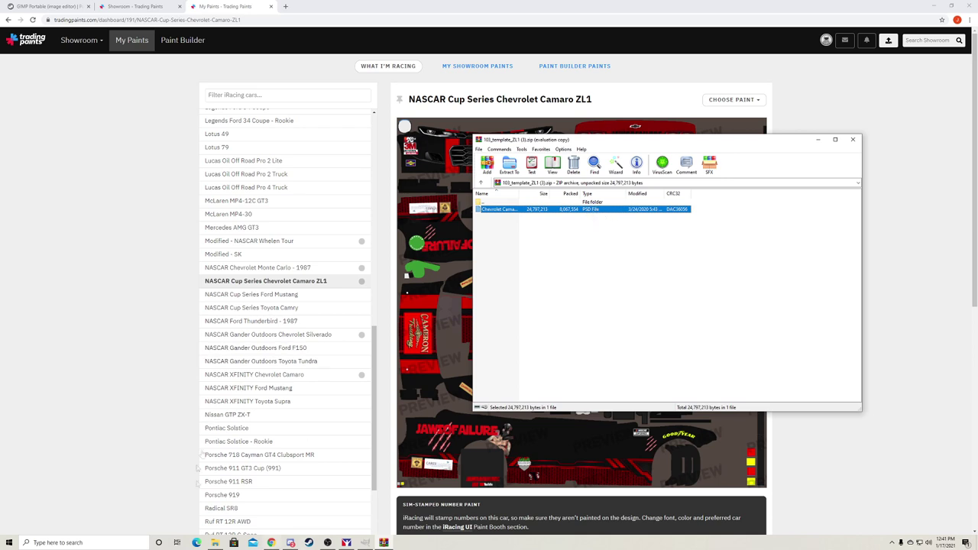
# Create a new folder named 'GIMP Tutorial' on Local Disk (E:)
pyautogui.rightClick(214, 543)
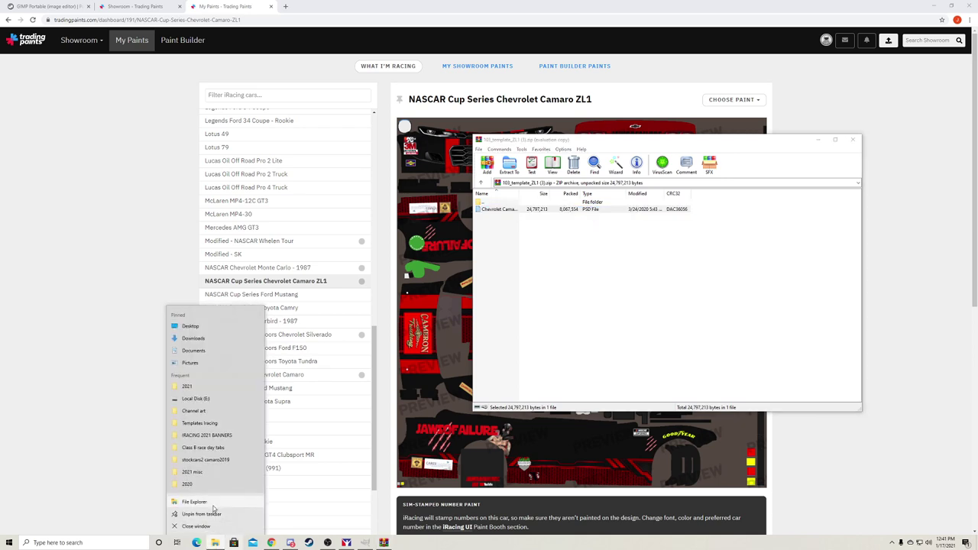
pyautogui.click(194, 502)
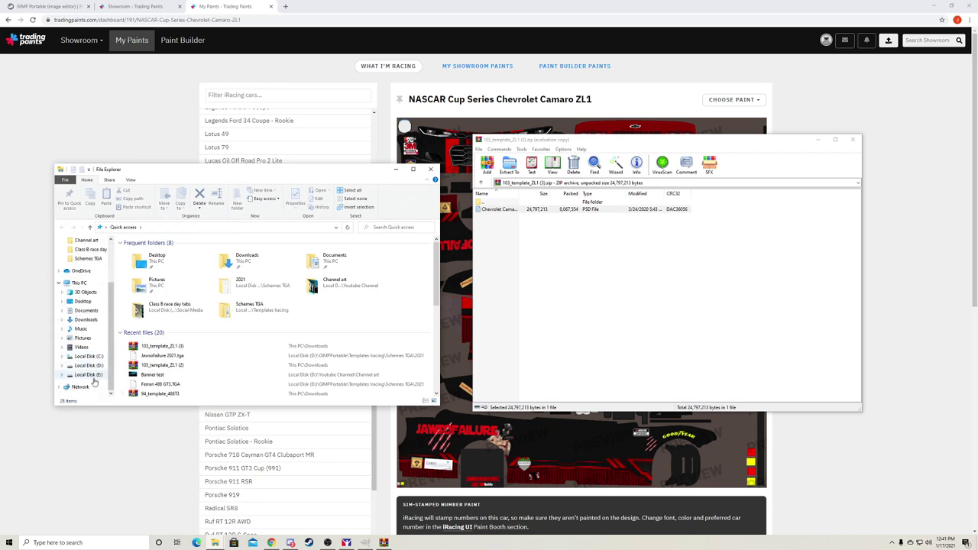
pyautogui.click(88, 374)
pyautogui.rightClick(178, 356)
pyautogui.moveTo(237, 448)
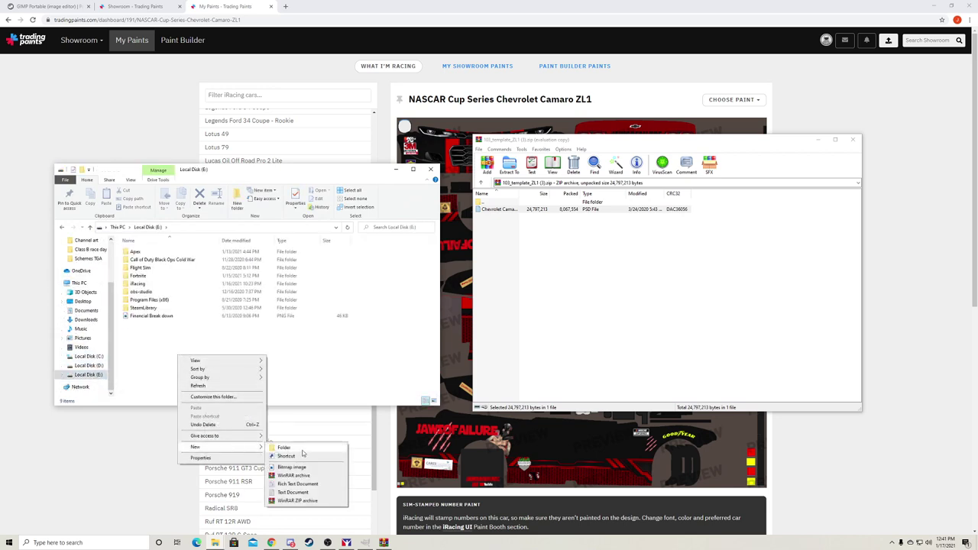
pyautogui.click(290, 447)
pyautogui.write('GIMP Tutorial')
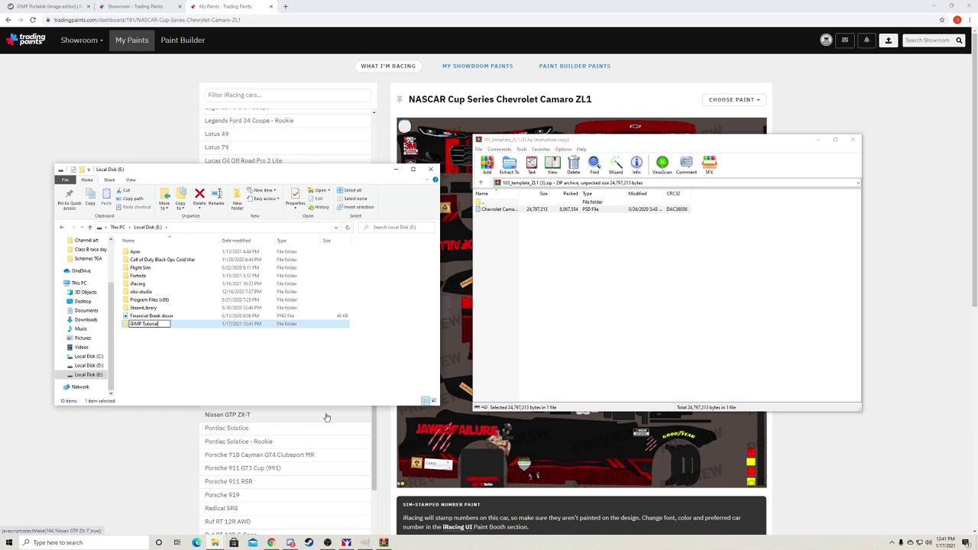
pyautogui.press('Return')
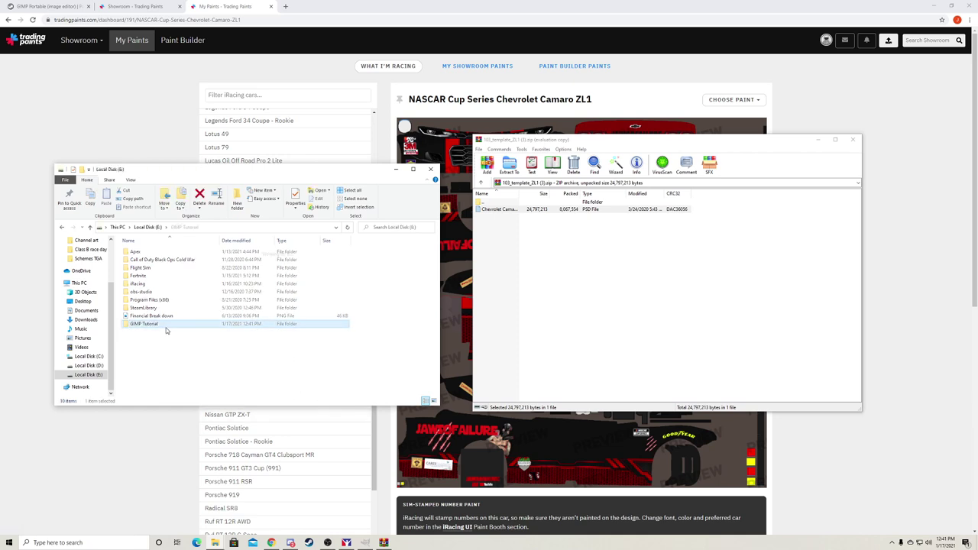
# Drag Chevrolet Camaro ZL1 Gen 6.psd from WinRAR into GIMP Tutorial, then close both windows
pyautogui.doubleClick(165, 326)
pyautogui.click(542, 236)
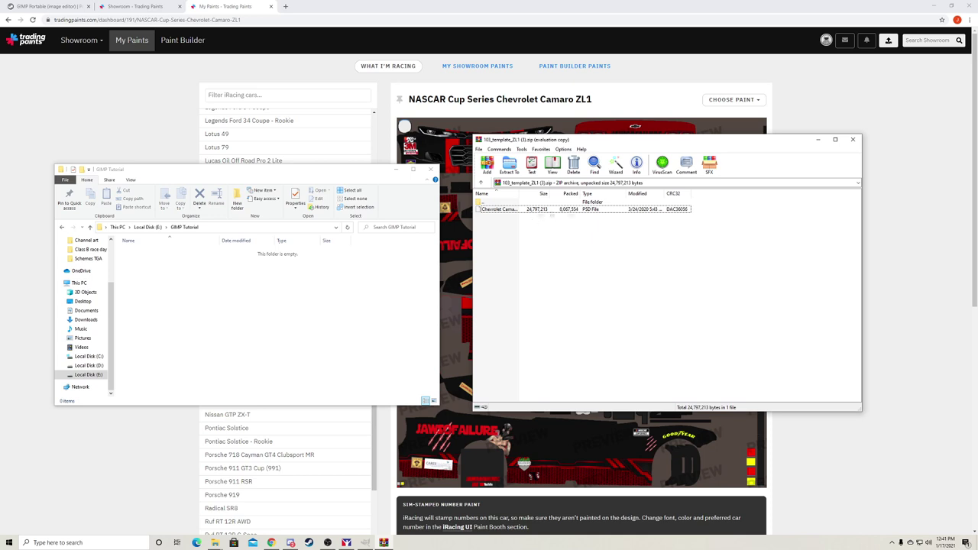
pyautogui.moveTo(566, 213); pyautogui.dragTo(191, 277)
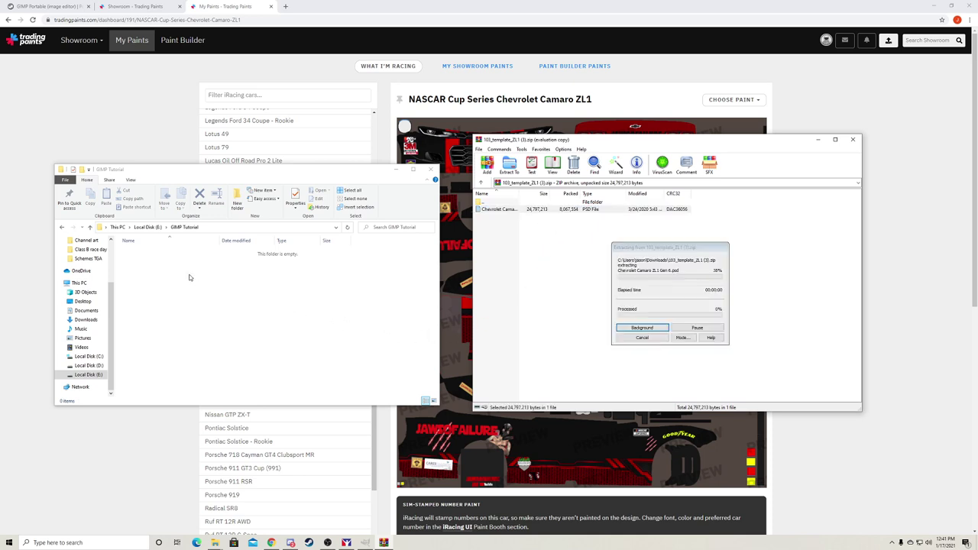
pyautogui.click(431, 169)
pyautogui.click(852, 139)
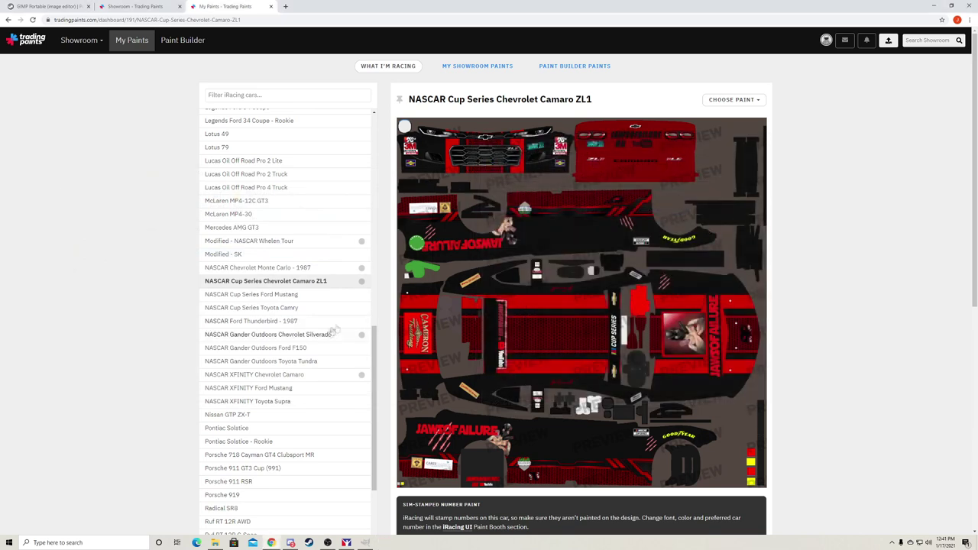
# View the Trading Paints Showroom, then return to GIMP's File menu
pyautogui.click(133, 6)
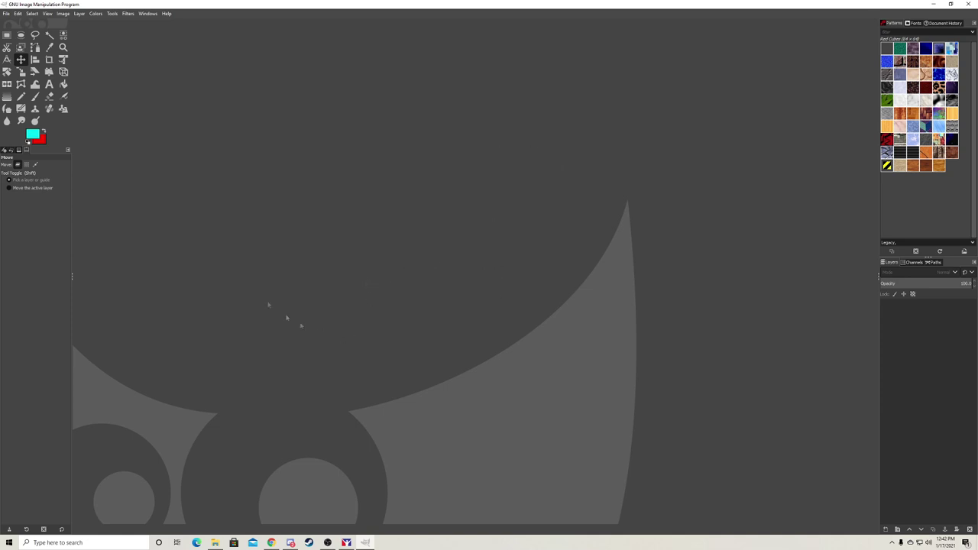
pyautogui.click(6, 14)
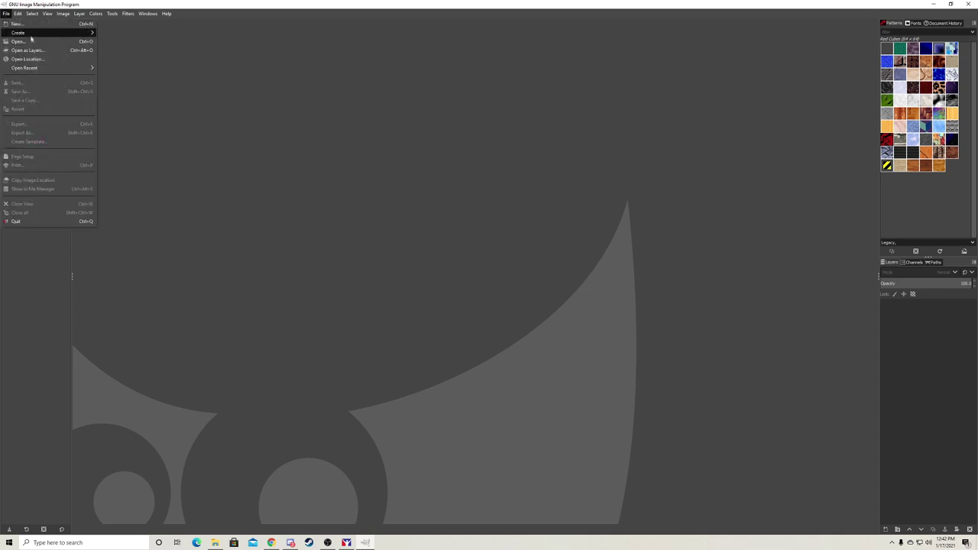
# Open the 2048×2048 Chevrolet Camaro ZL1 Gen 6.psd template, choosing Keep for its colour profile
pyautogui.click(25, 43)
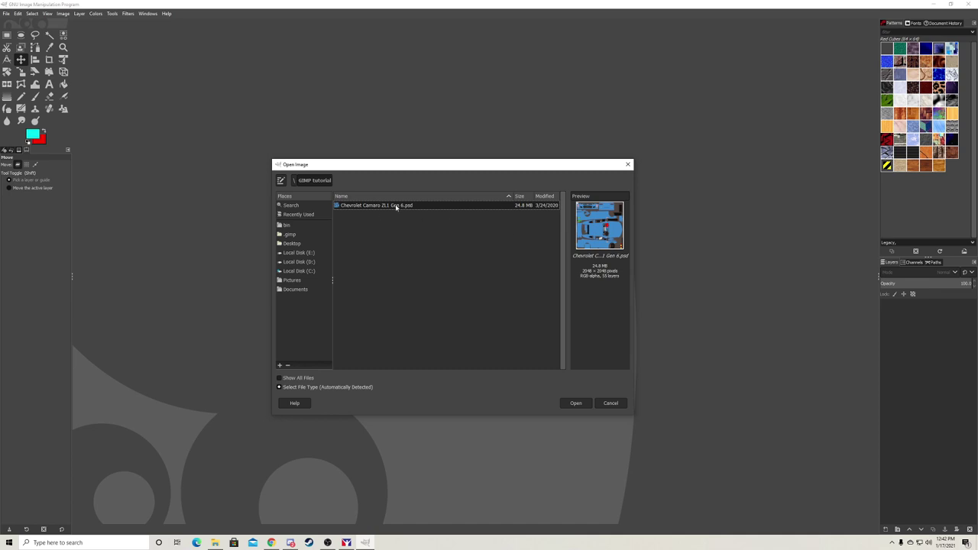
pyautogui.click(575, 404)
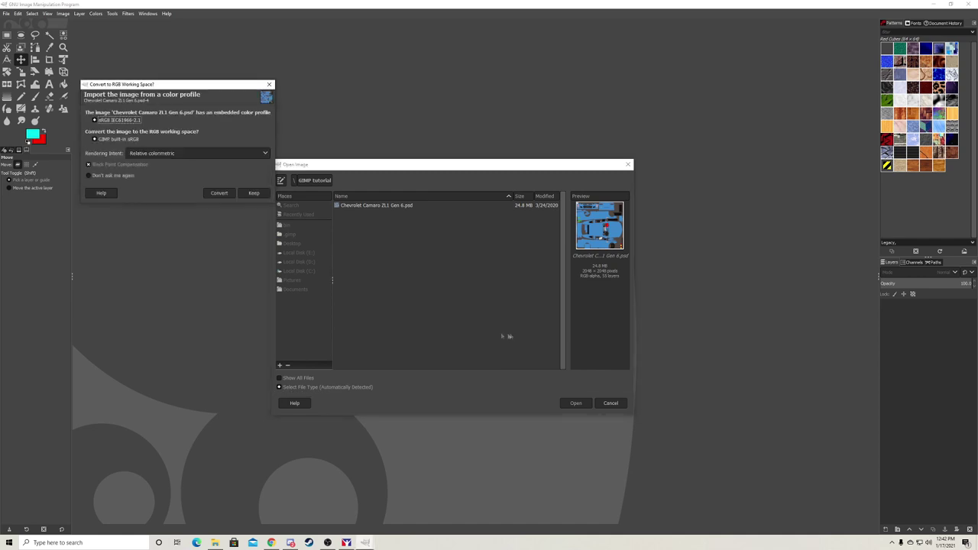
pyautogui.click(254, 193)
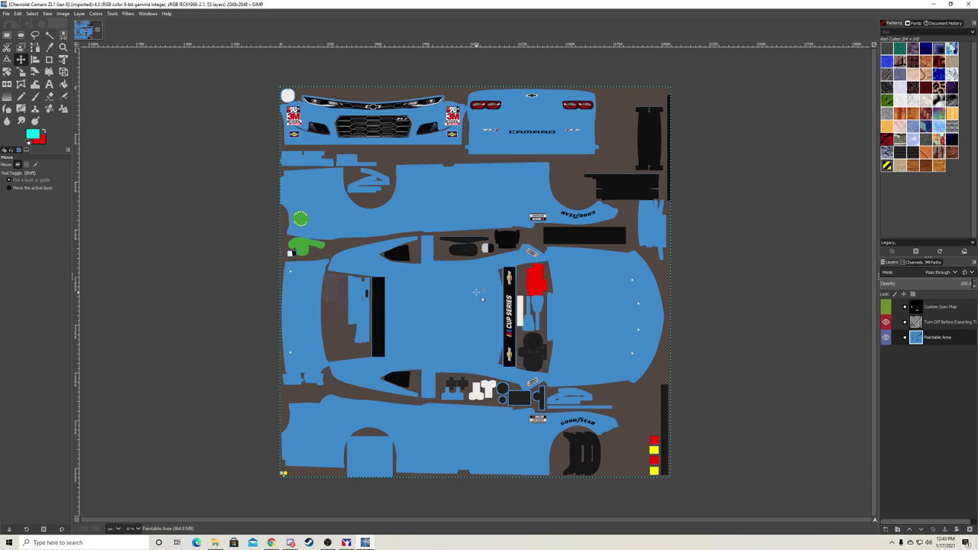
# Expand the Turn Off Before Exporting and Paintable Area groups and select the Car_decal layer
pyautogui.click(905, 323)
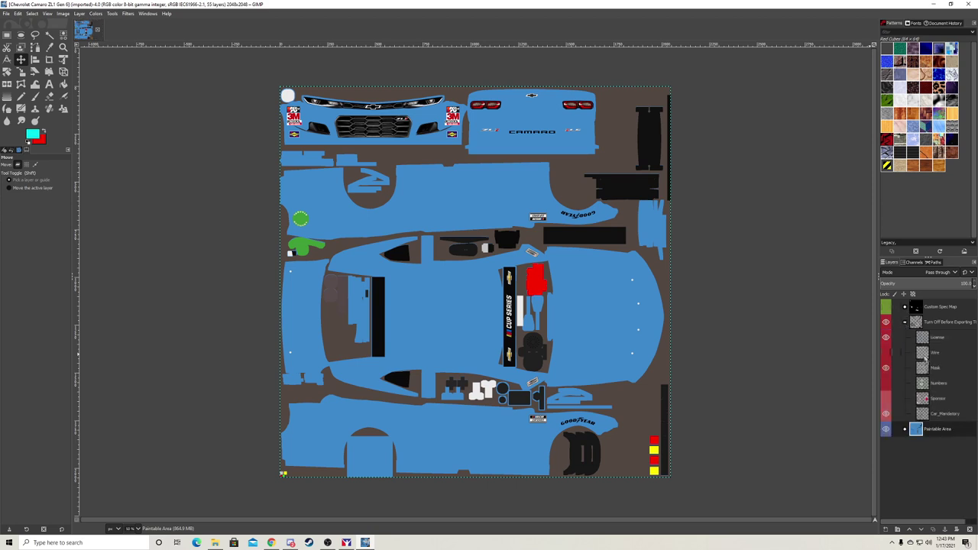
pyautogui.click(905, 430)
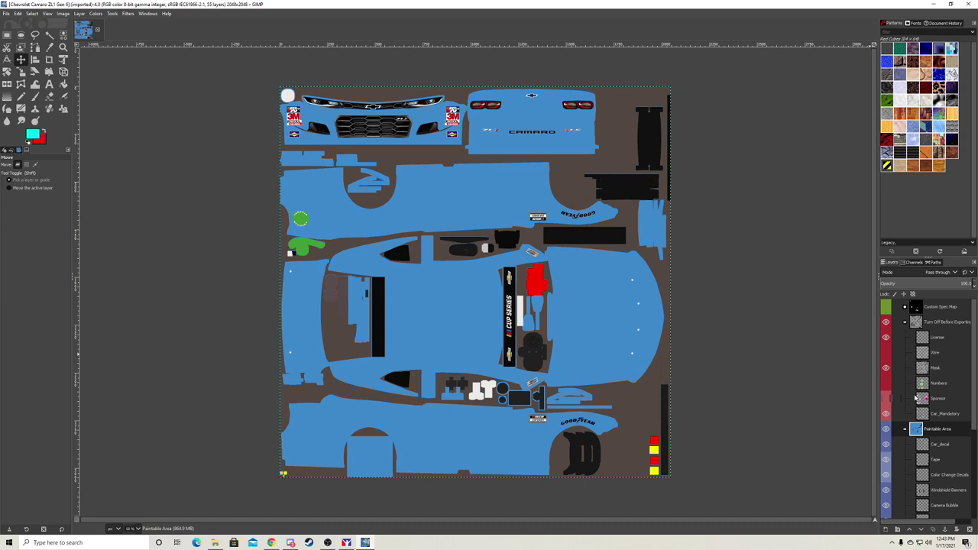
pyautogui.scroll(-3, 915, 395)
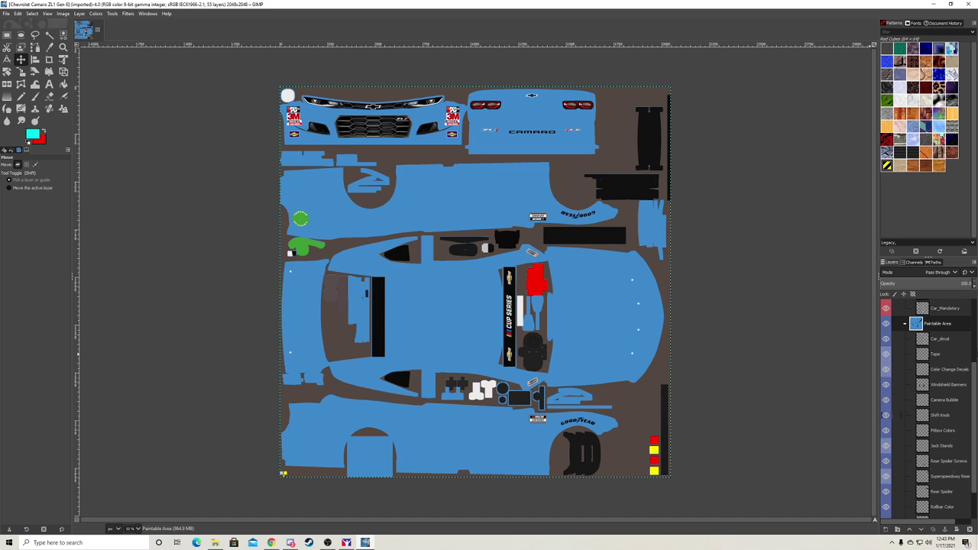
pyautogui.scroll(4, 946, 344)
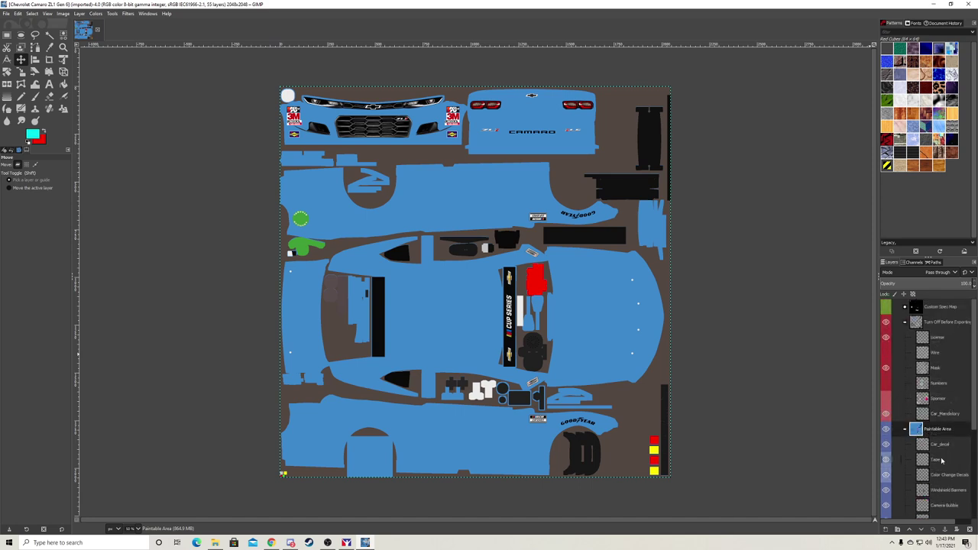
pyautogui.scroll(-1, 941, 459)
pyautogui.scroll(-1, 947, 454)
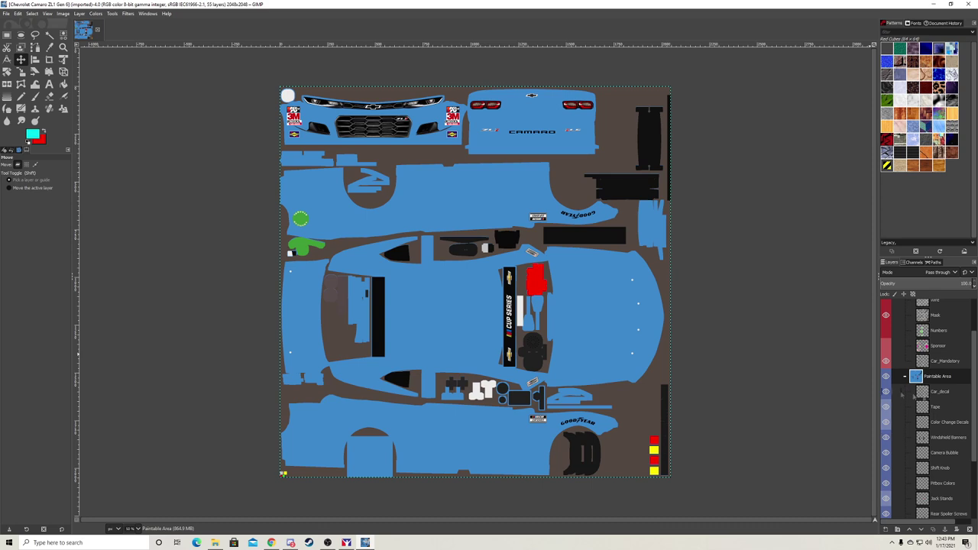
pyautogui.click(947, 394)
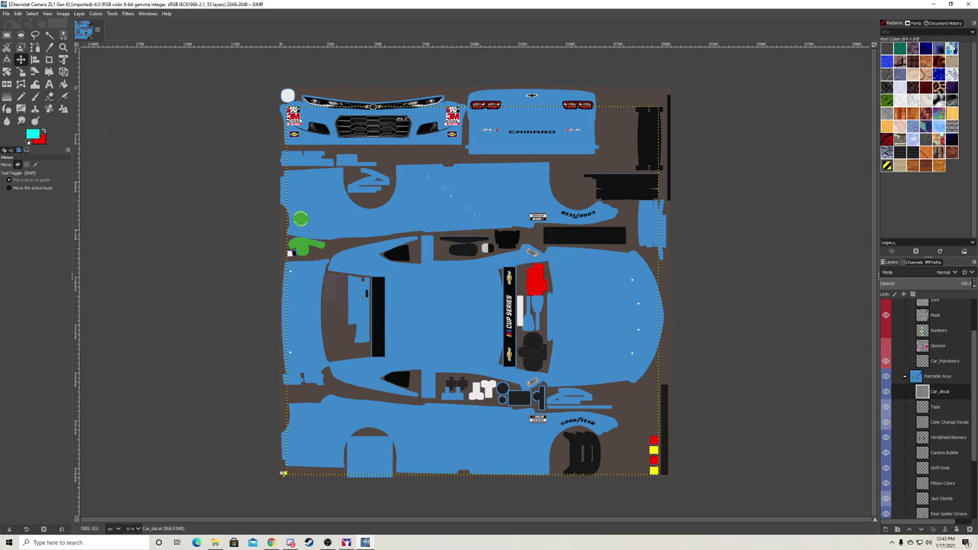
pyautogui.moveTo(293, 120); pyautogui.dragTo(376, 197)
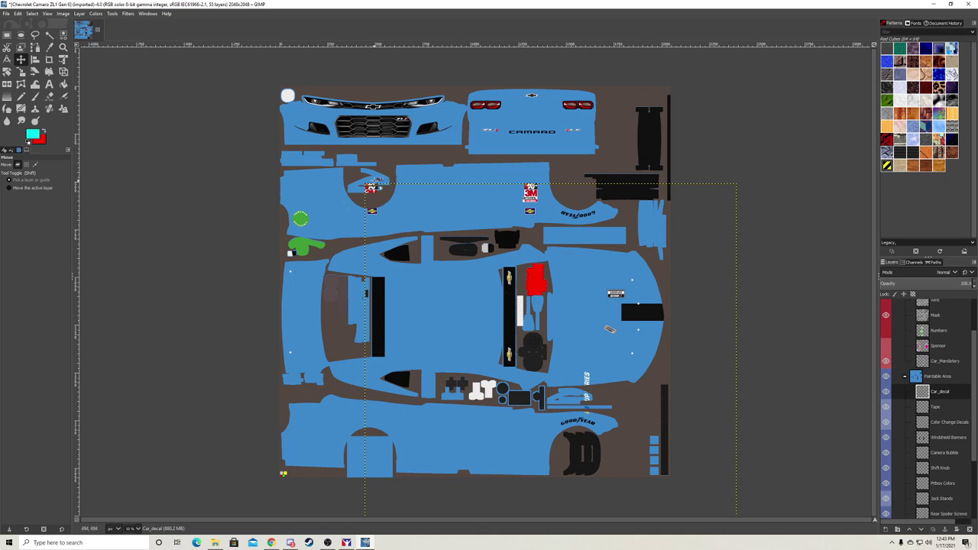
pyautogui.hotkey('ctrl', 'z')
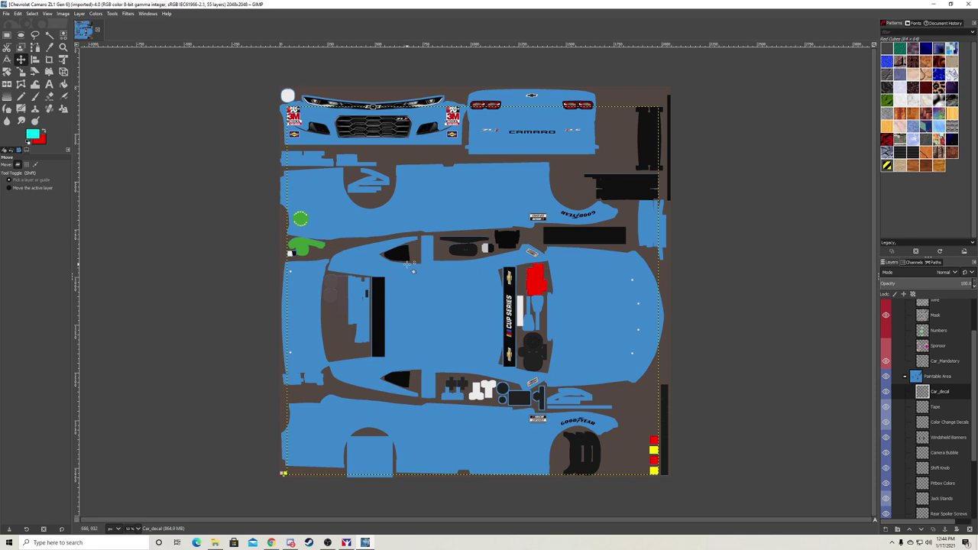
pyautogui.click(886, 391)
pyautogui.click(886, 392)
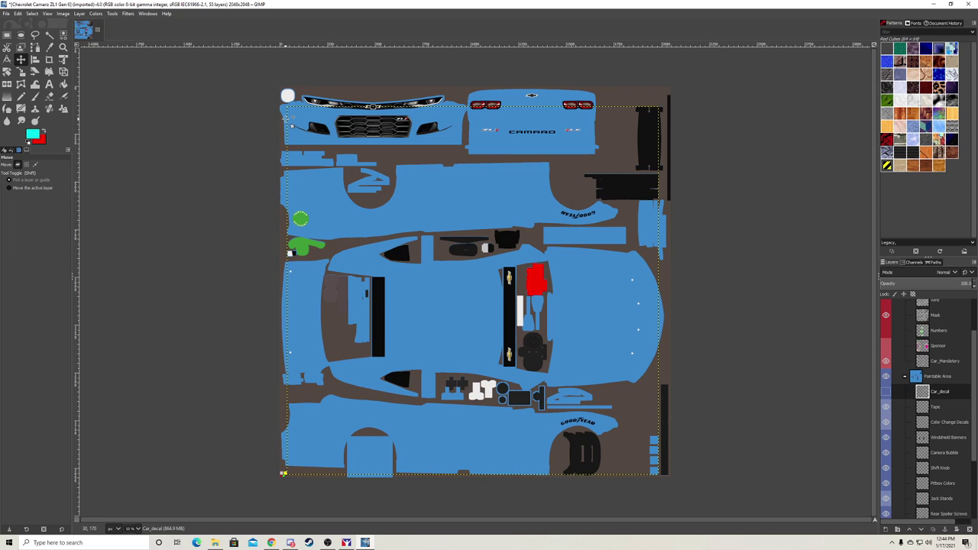
pyautogui.click(886, 392)
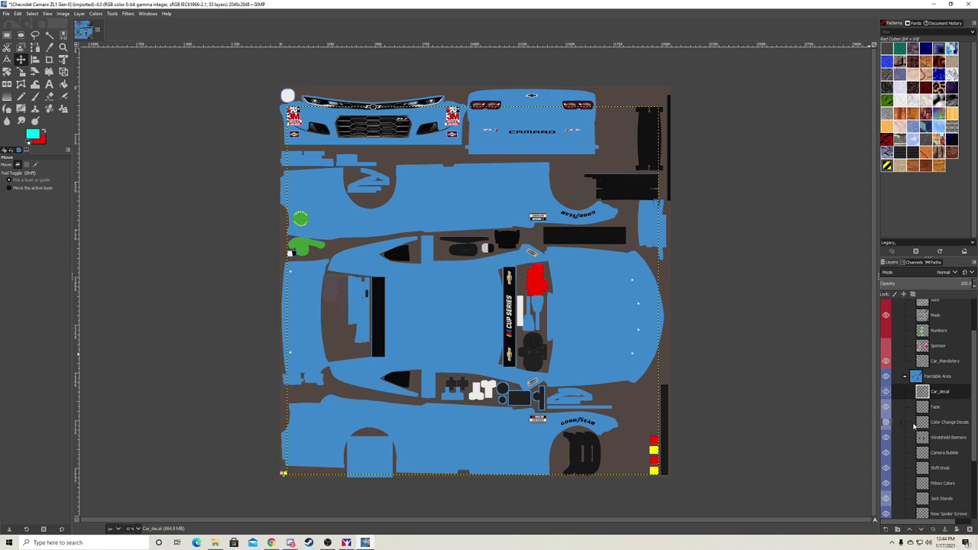
pyautogui.scroll(-5, 934, 449)
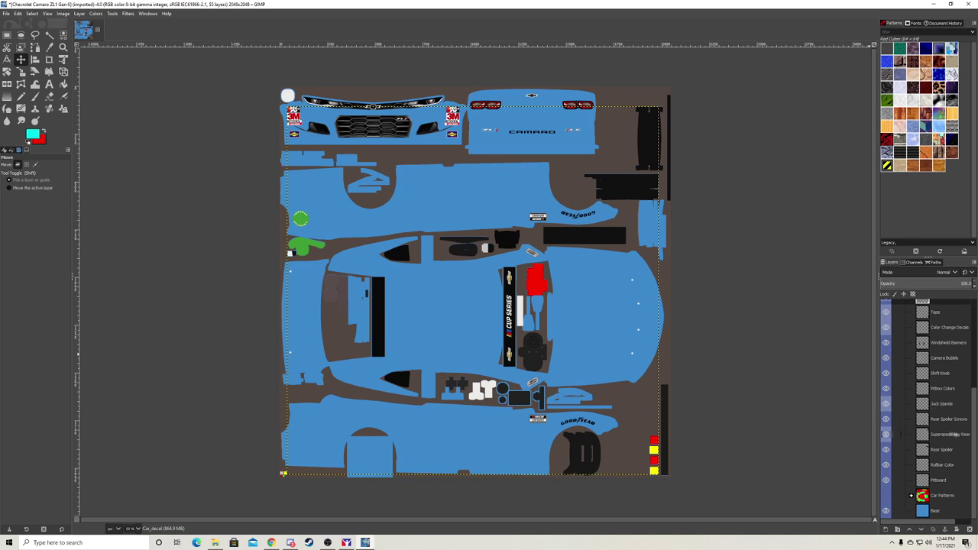
pyautogui.scroll(3, 945, 469)
pyautogui.scroll(-3, 945, 474)
pyautogui.click(938, 479)
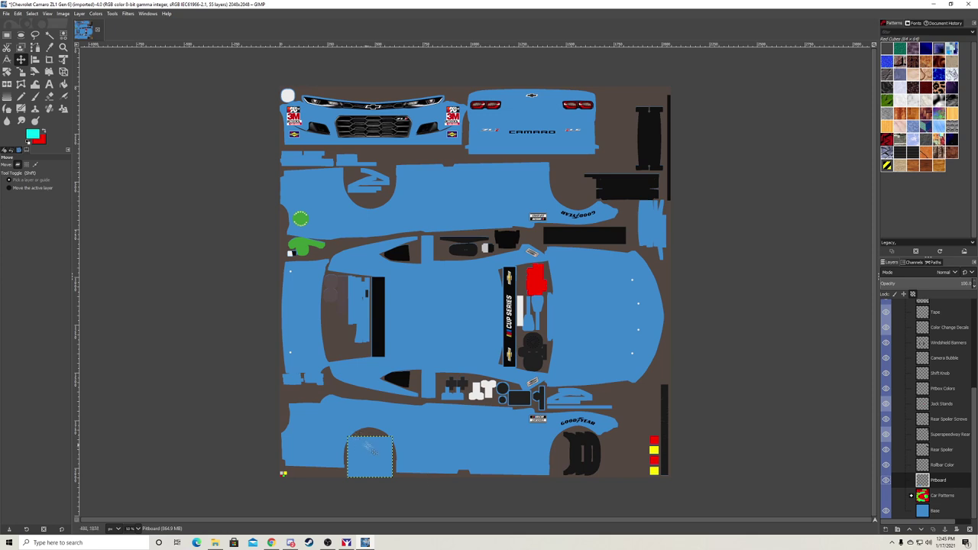
pyautogui.click(938, 511)
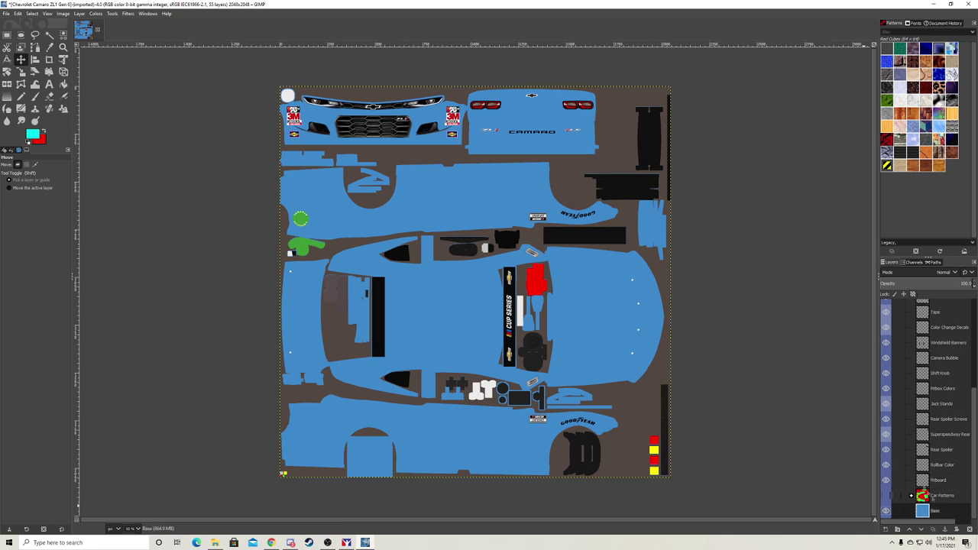
pyautogui.click(941, 497)
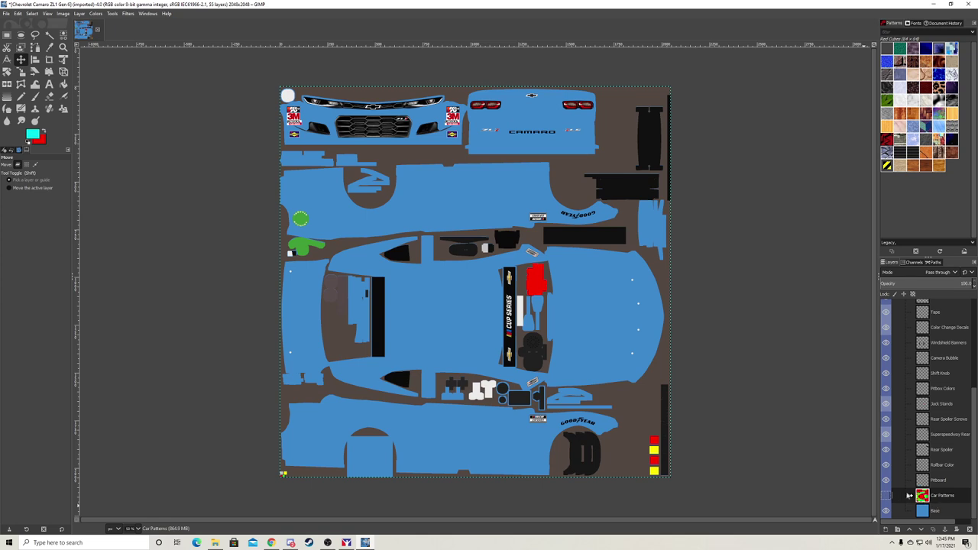
pyautogui.click(911, 495)
pyautogui.click(886, 496)
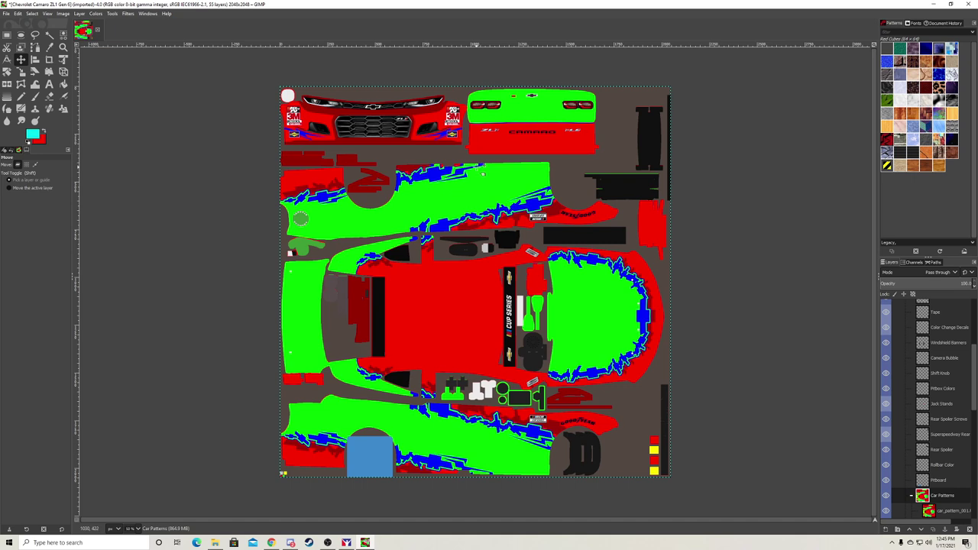
pyautogui.click(885, 495)
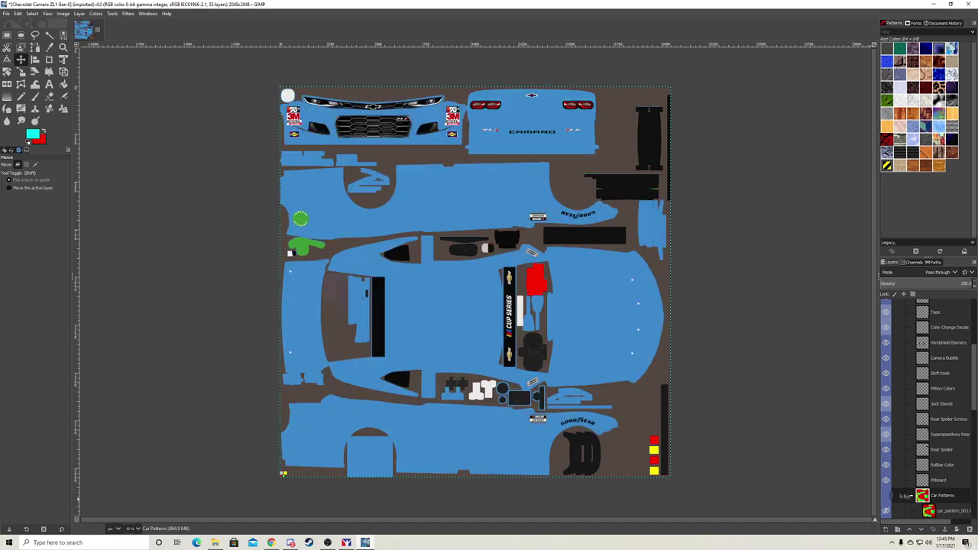
pyautogui.scroll(-2, 909, 495)
pyautogui.click(911, 443)
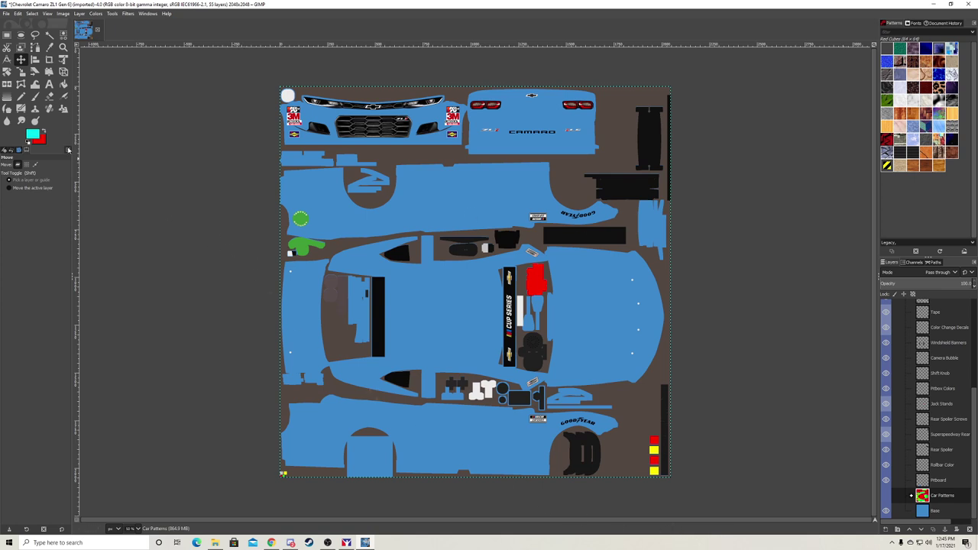
pyautogui.scroll(5, 930, 441)
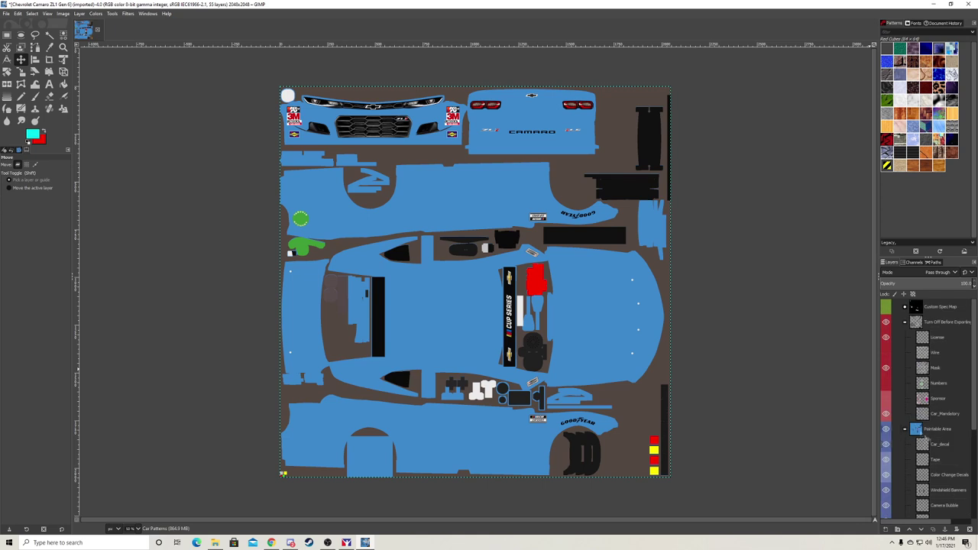
pyautogui.scroll(-3, 930, 442)
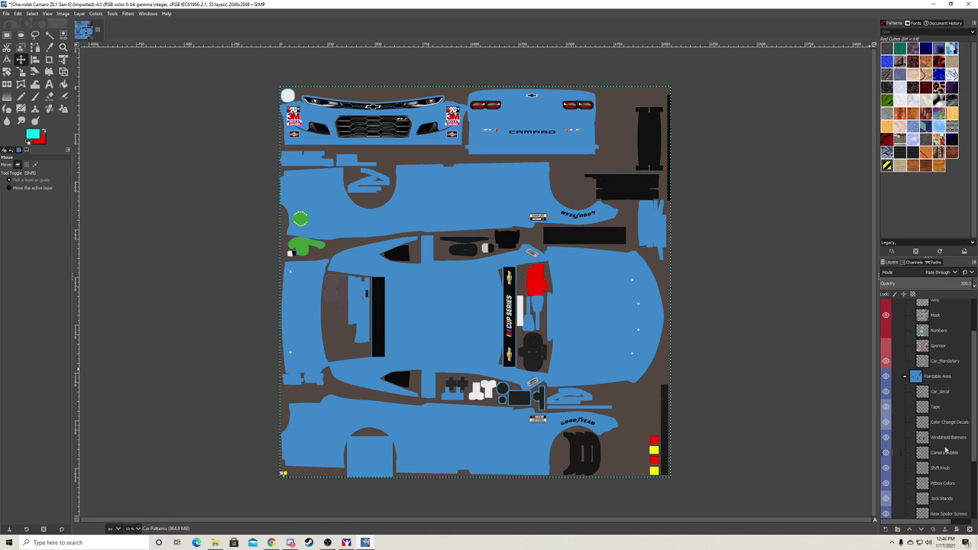
pyautogui.moveTo(954, 452); pyautogui.dragTo(955, 450)
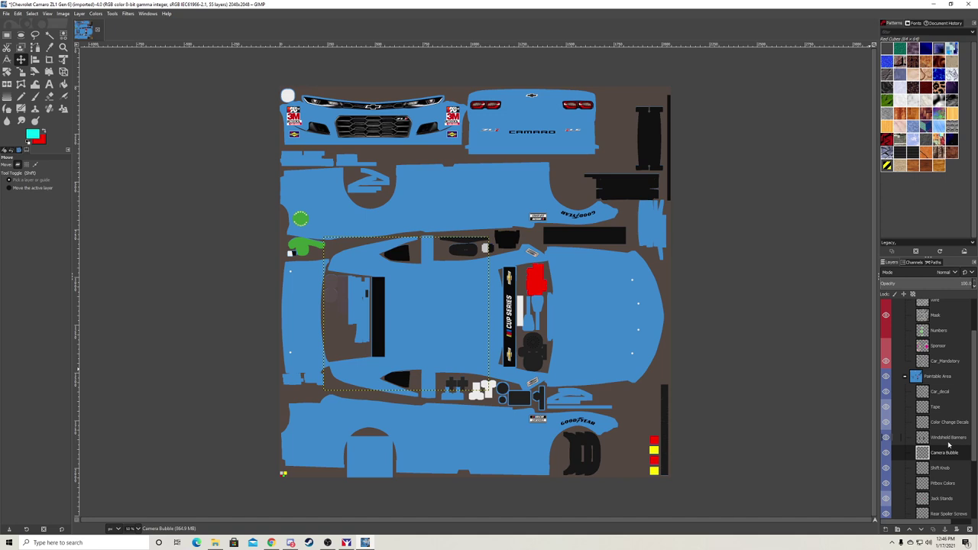
pyautogui.click(940, 441)
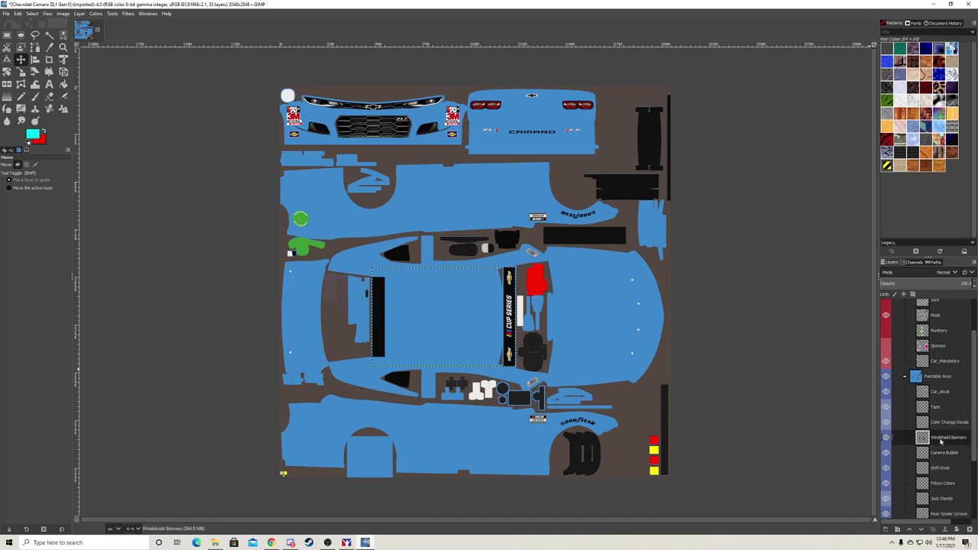
pyautogui.moveTo(940, 440); pyautogui.dragTo(942, 418)
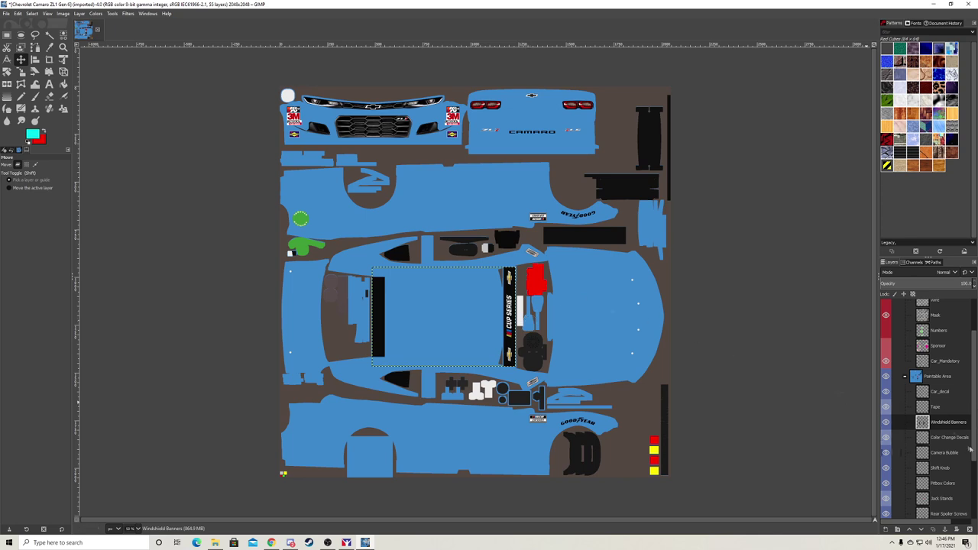
pyautogui.scroll(3, 948, 382)
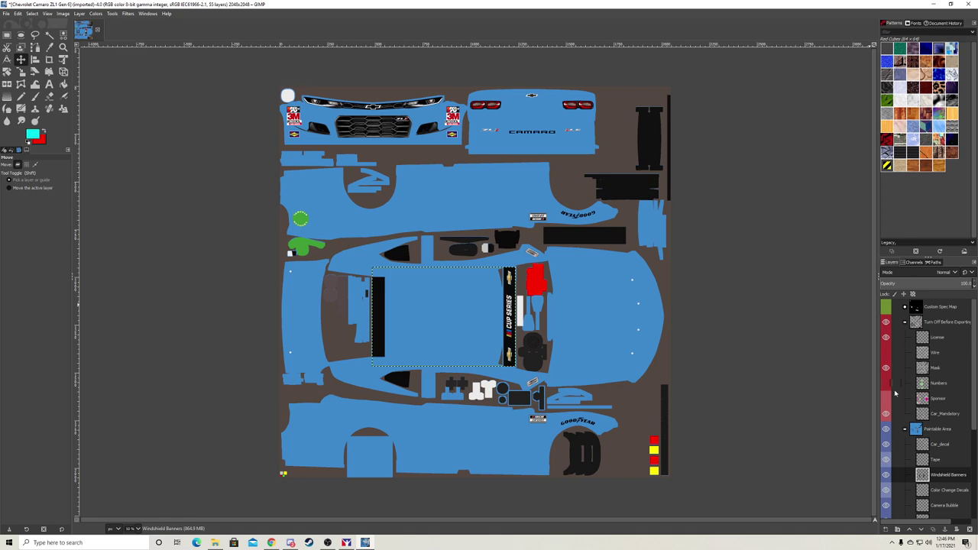
pyautogui.click(886, 398)
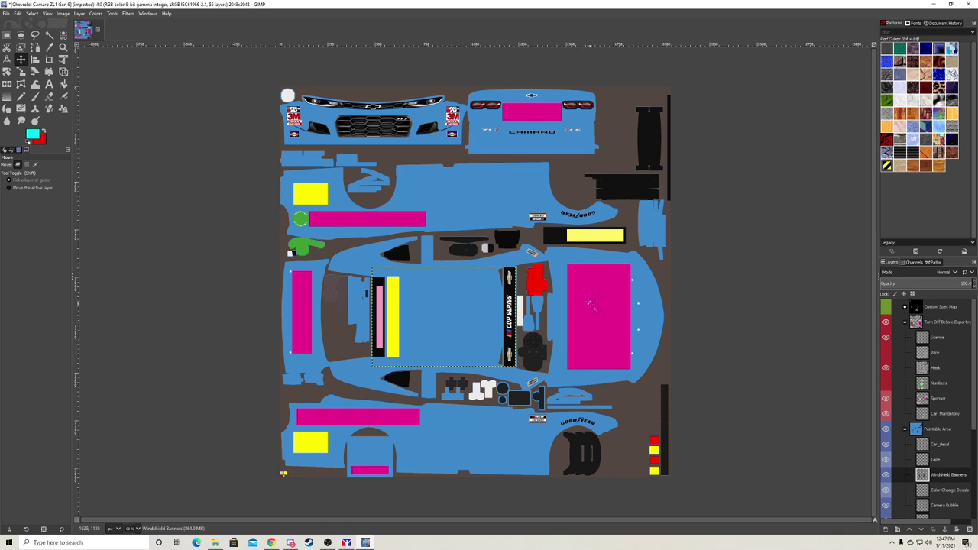
pyautogui.click(886, 399)
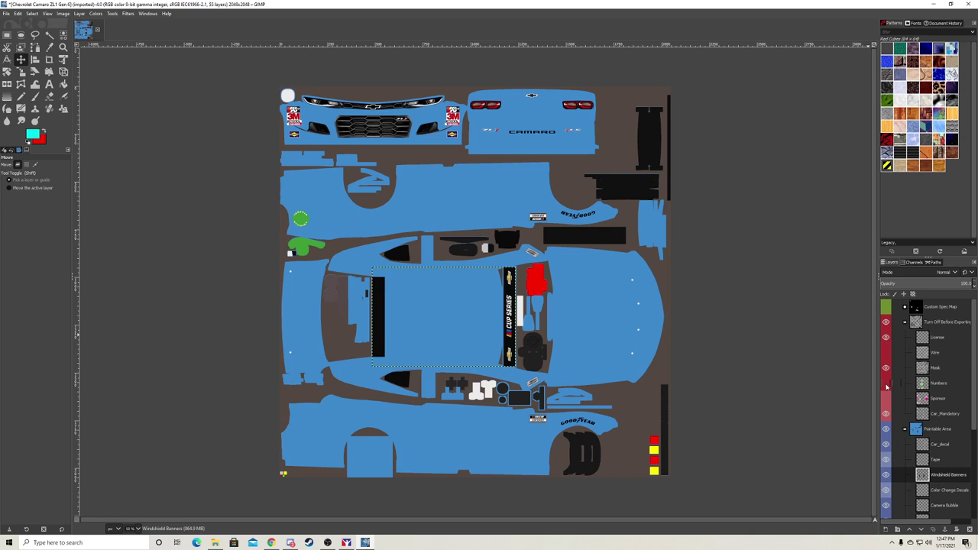
pyautogui.click(886, 385)
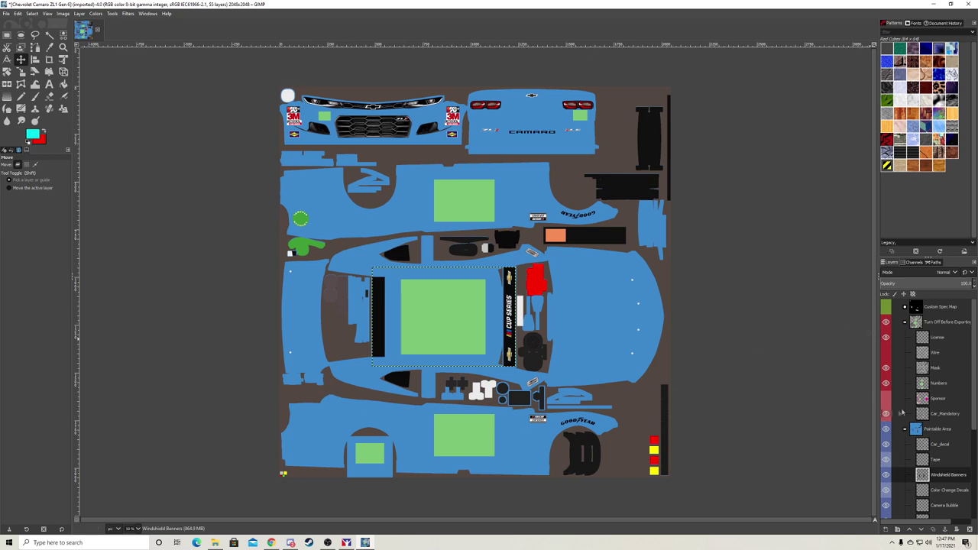
pyautogui.click(886, 387)
pyautogui.click(886, 387)
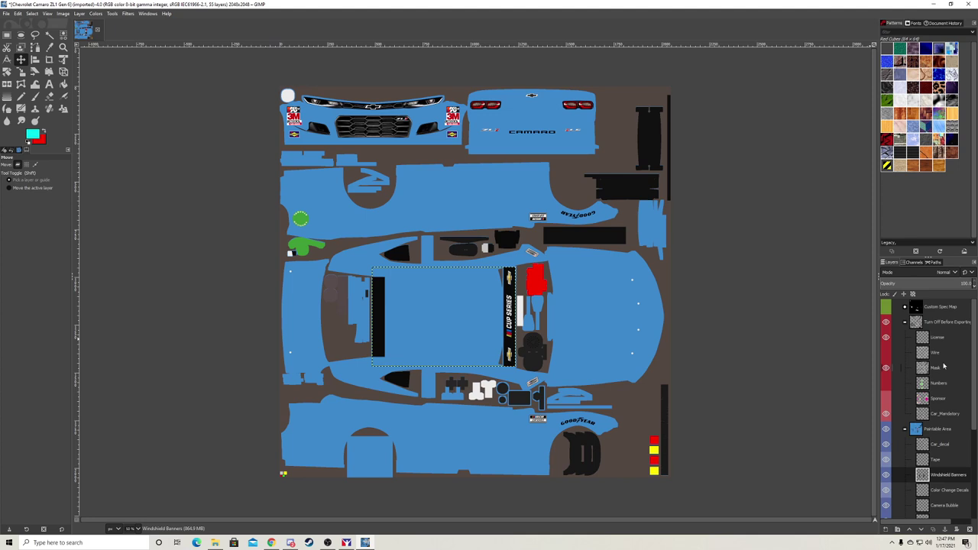
# Show the Wire layer and zoom around the whole Camaro template to inspect the UV panel layout
pyautogui.click(886, 353)
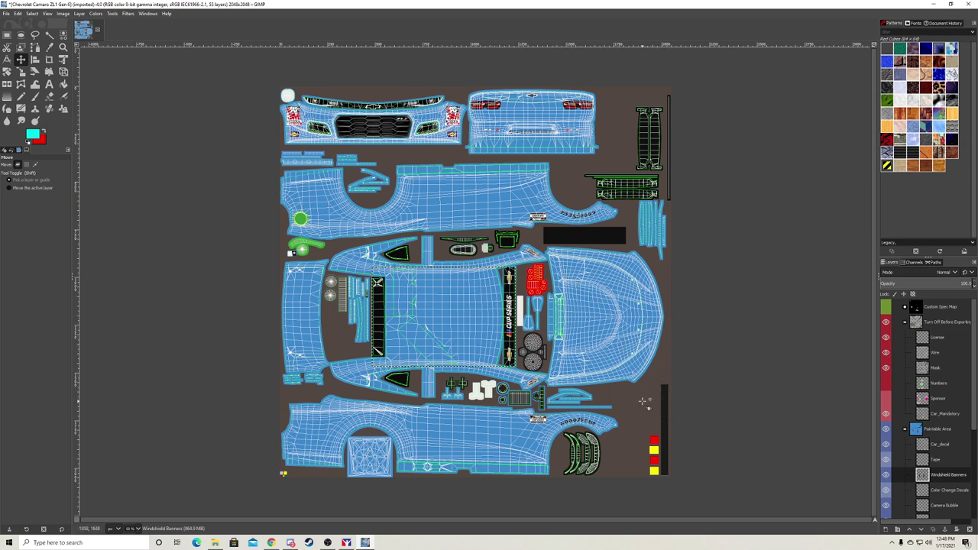
pyautogui.scroll(3, 626, 412)
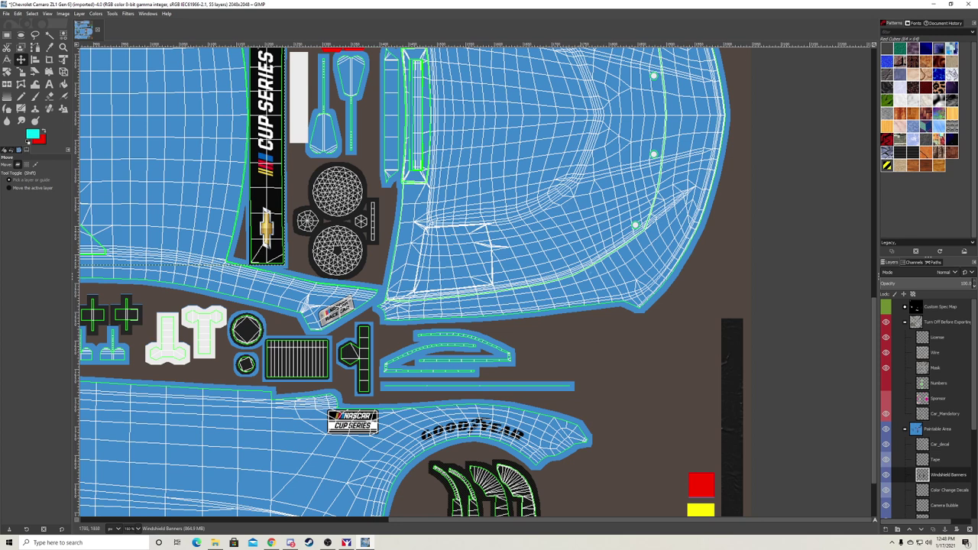
pyautogui.scroll(-4, 586, 314)
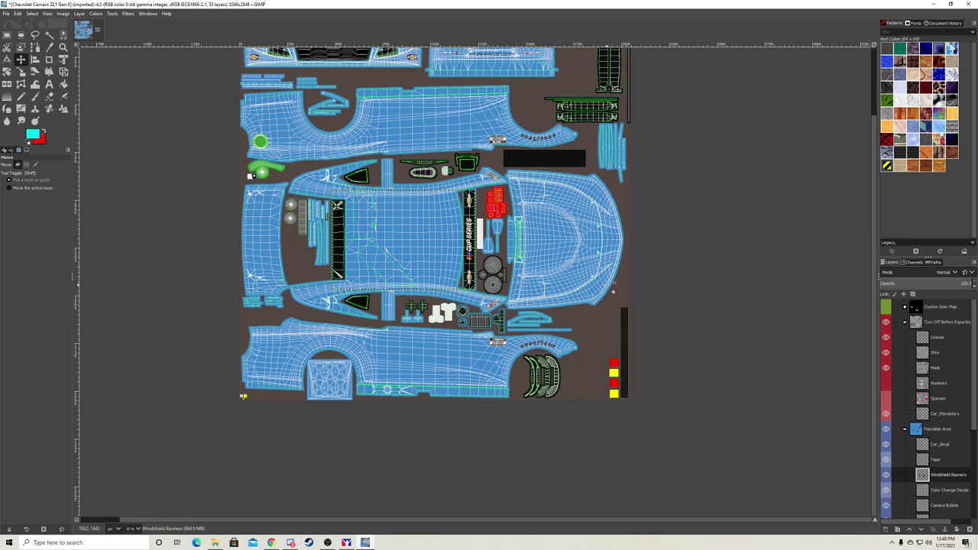
pyautogui.scroll(5, 612, 291)
pyautogui.scroll(-2, 613, 336)
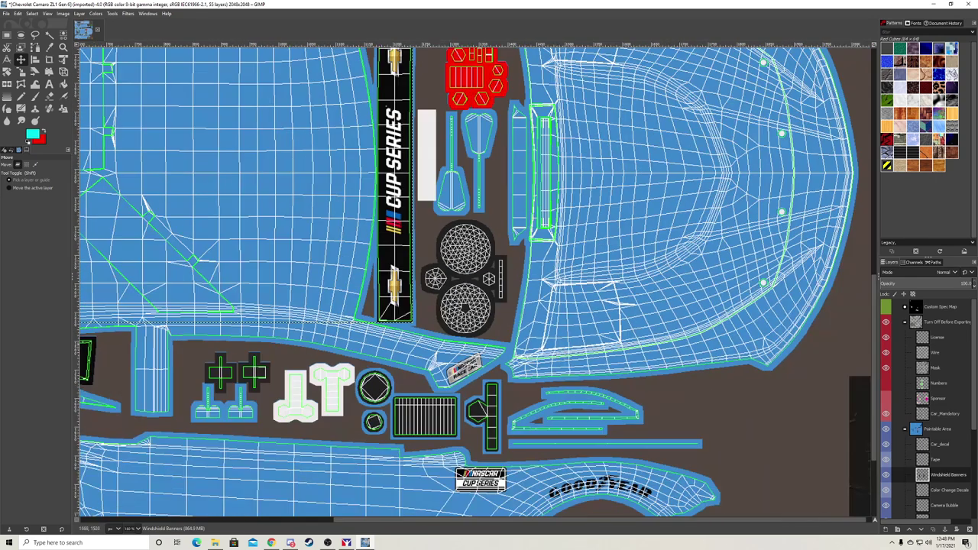
pyautogui.scroll(3, 748, 157)
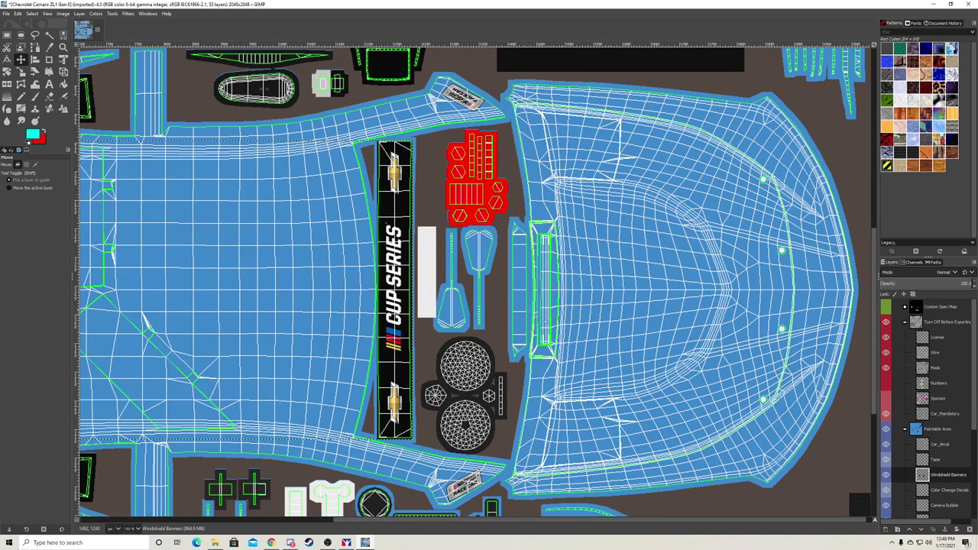
pyautogui.hscroll(-5, 482, 504)
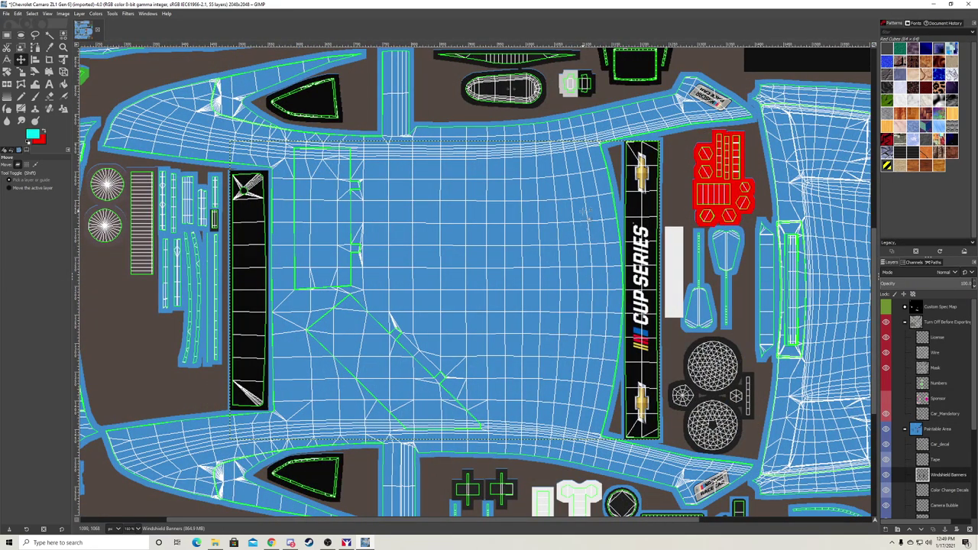
pyautogui.scroll(-5, 492, 335)
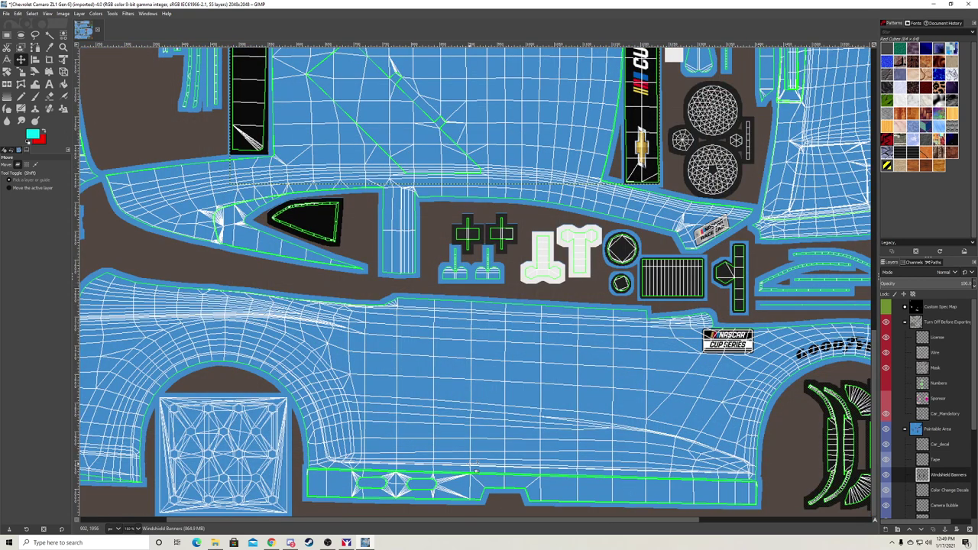
pyautogui.scroll(-3, 443, 391)
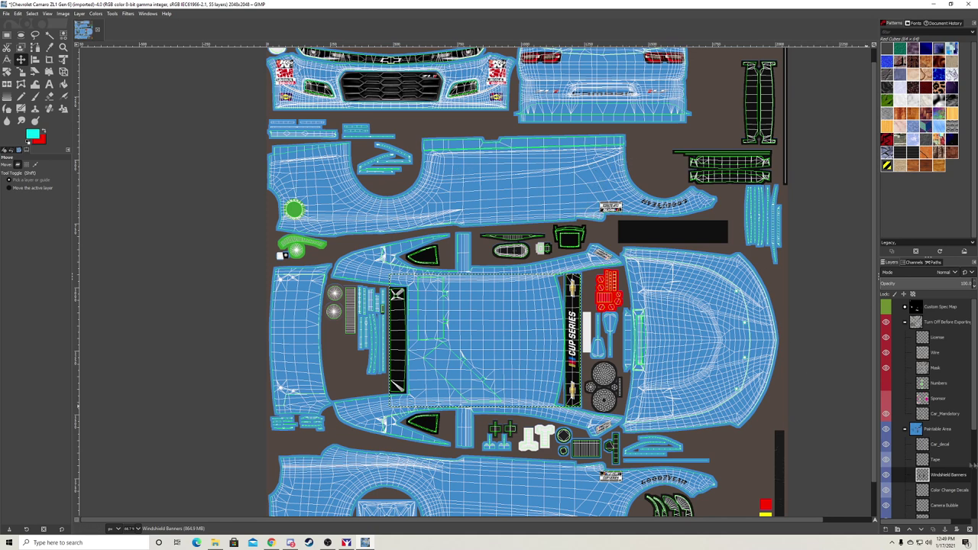
pyautogui.scroll(-1, 271, 511)
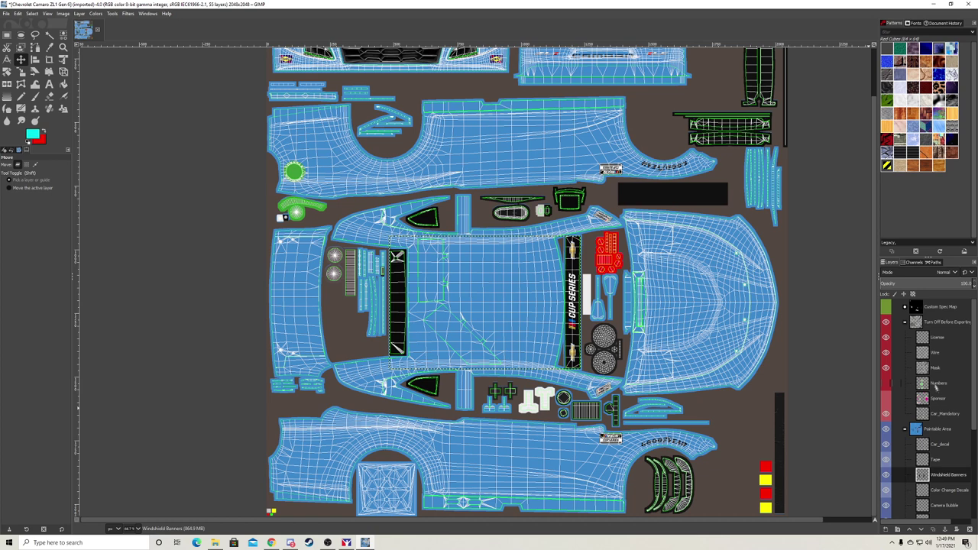
# Hide the Wire layer again and scroll down the Layers panel
pyautogui.click(886, 353)
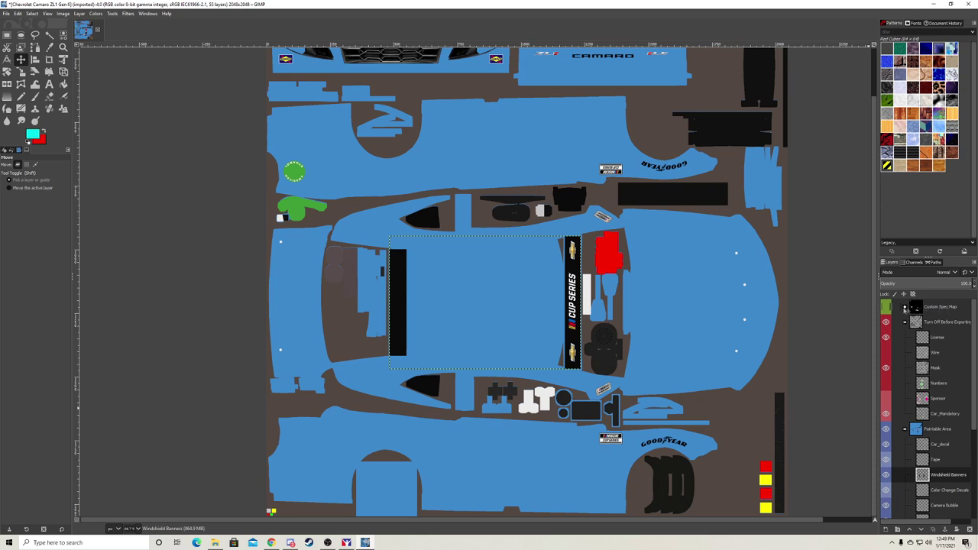
pyautogui.scroll(-3, 917, 401)
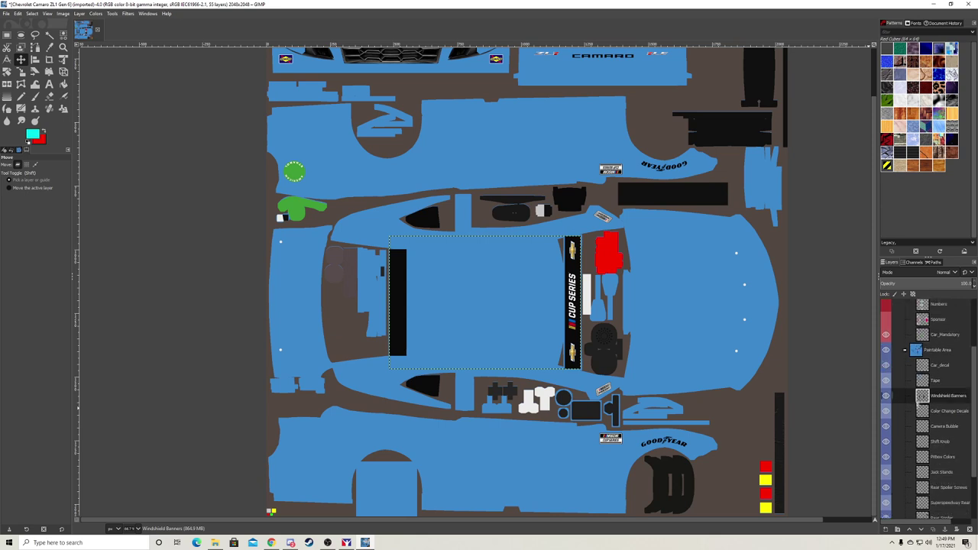
pyautogui.scroll(-3, 923, 415)
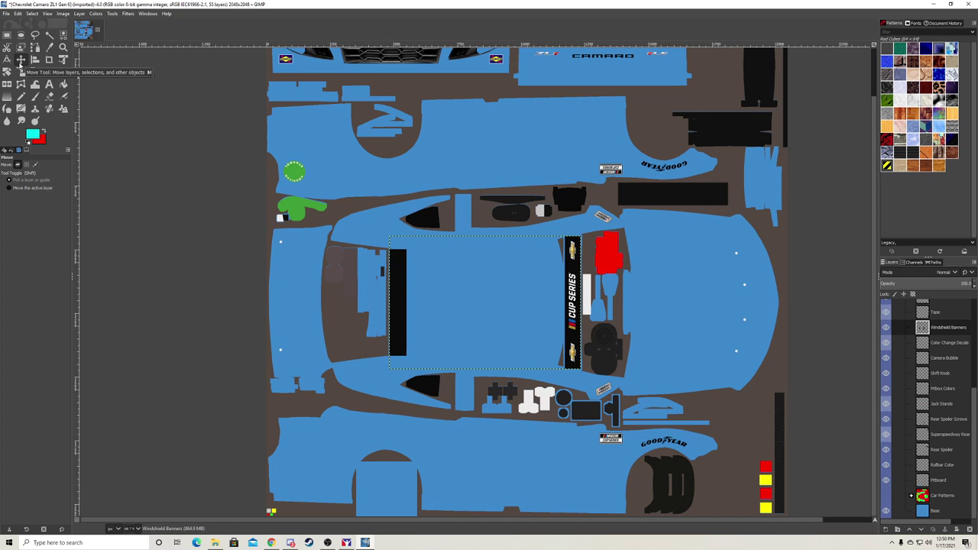
# Rectangle-select the CUP SERIES logo on the windshield banner and Copy Visible
pyautogui.click(11, 37)
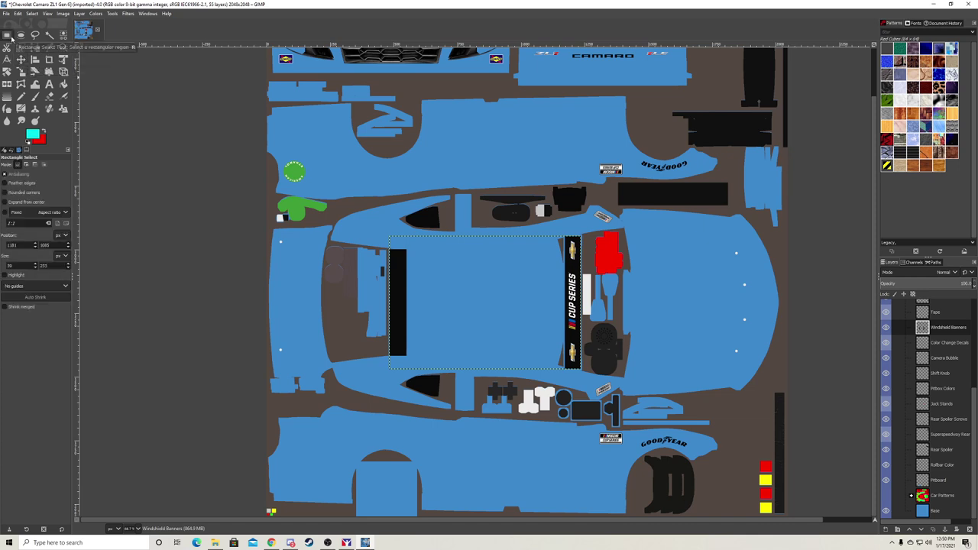
pyautogui.press('1')
pyautogui.scroll(1, 595, 309)
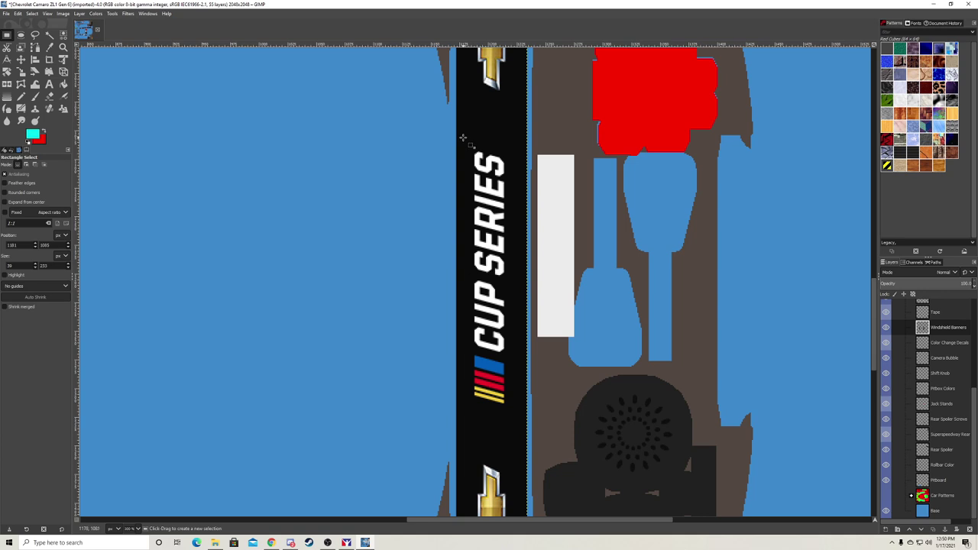
pyautogui.moveTo(463, 138); pyautogui.dragTo(518, 426)
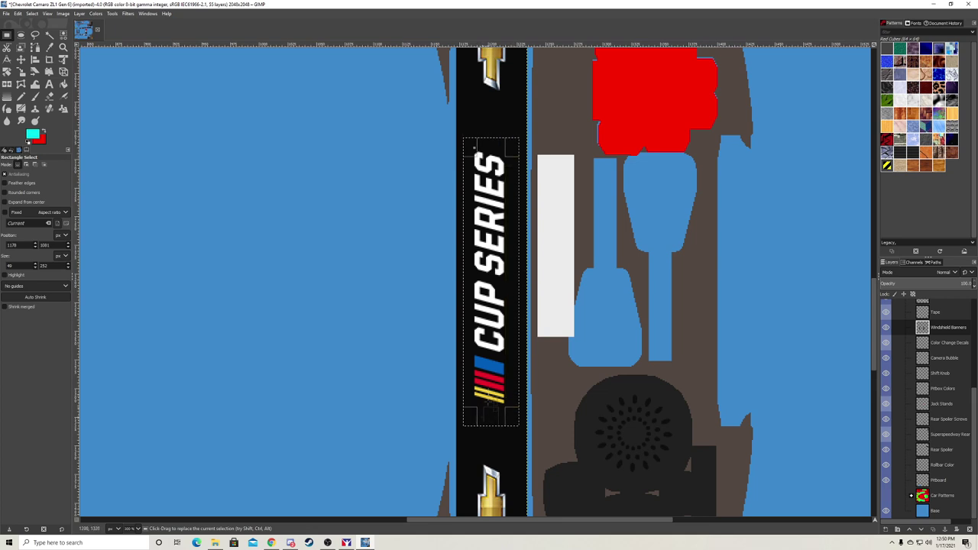
pyautogui.rightClick(493, 282)
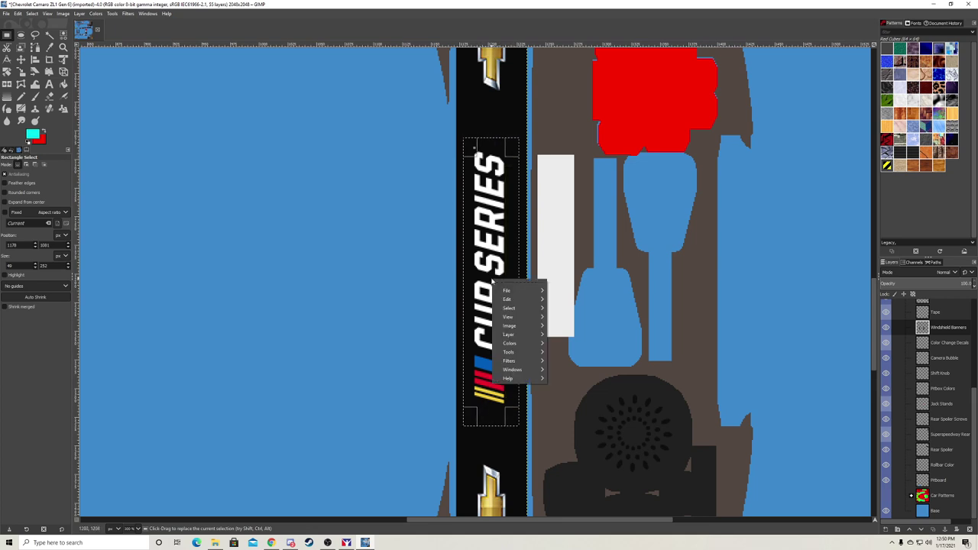
pyautogui.moveTo(503, 304)
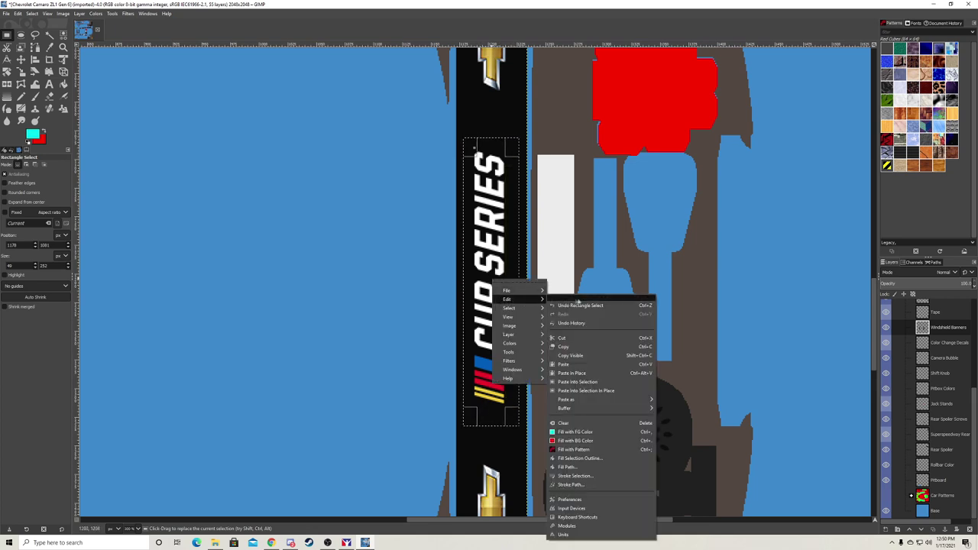
pyautogui.click(579, 356)
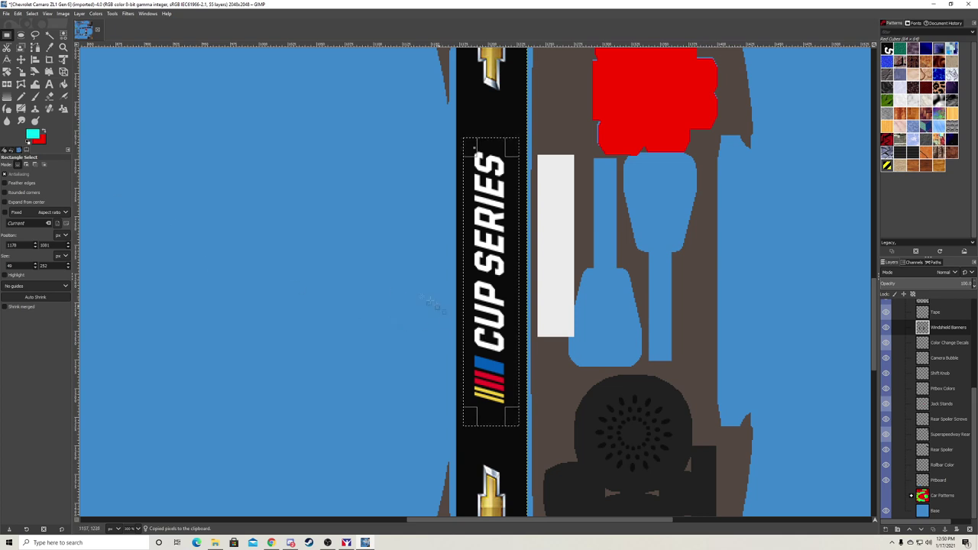
pyautogui.press('ctrl')
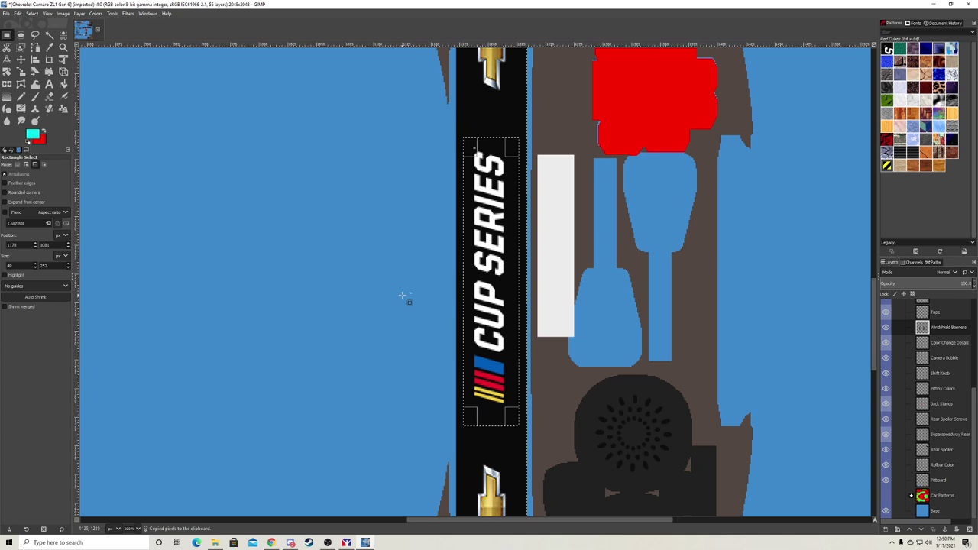
# Zoom out and paste the copied CUP SERIES logo as a new layer, Pasted Layer
pyautogui.scroll(-6, 403, 295)
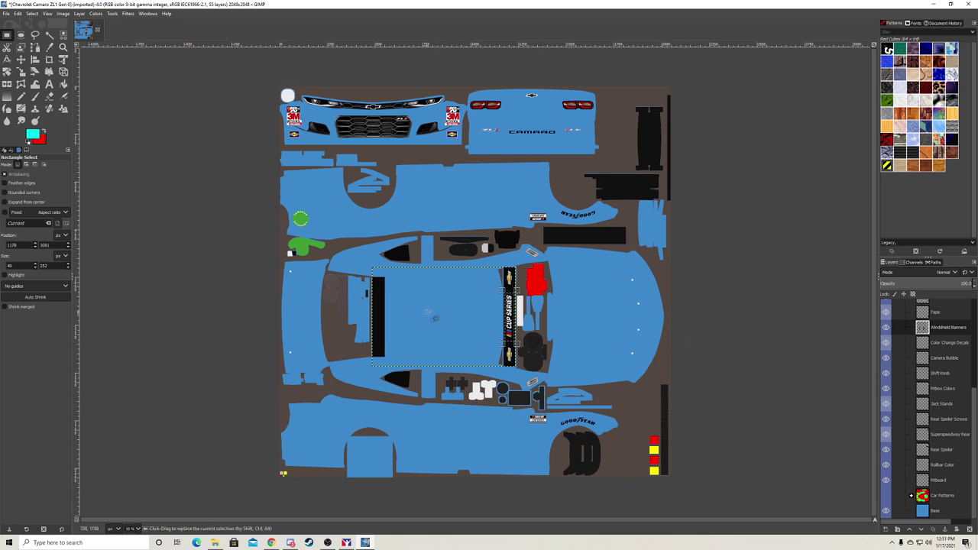
pyautogui.rightClick(432, 310)
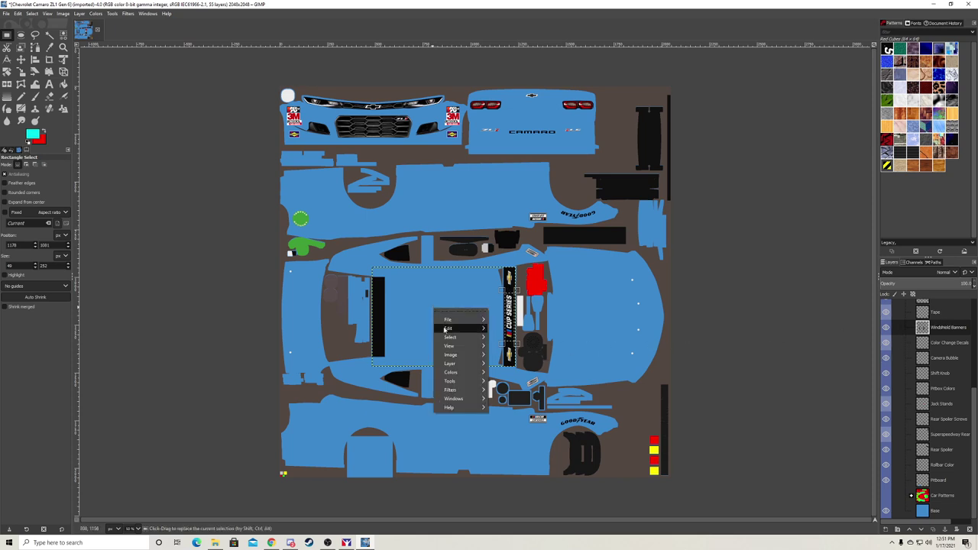
pyautogui.moveTo(448, 327)
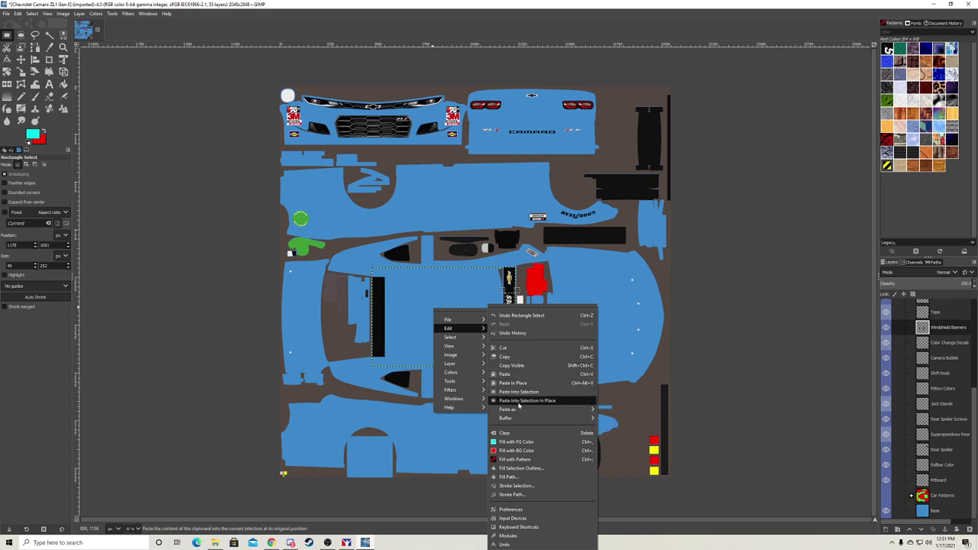
pyautogui.moveTo(557, 415)
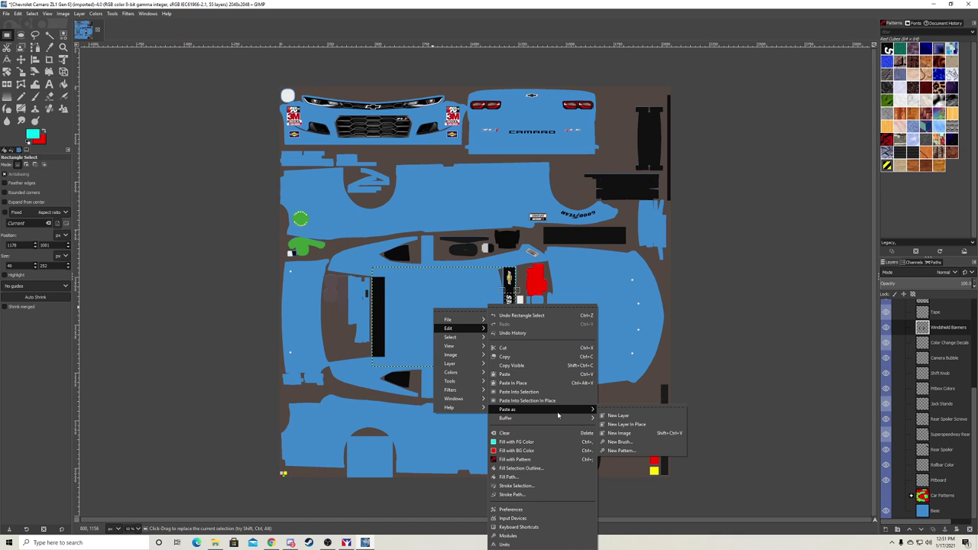
pyautogui.click(620, 415)
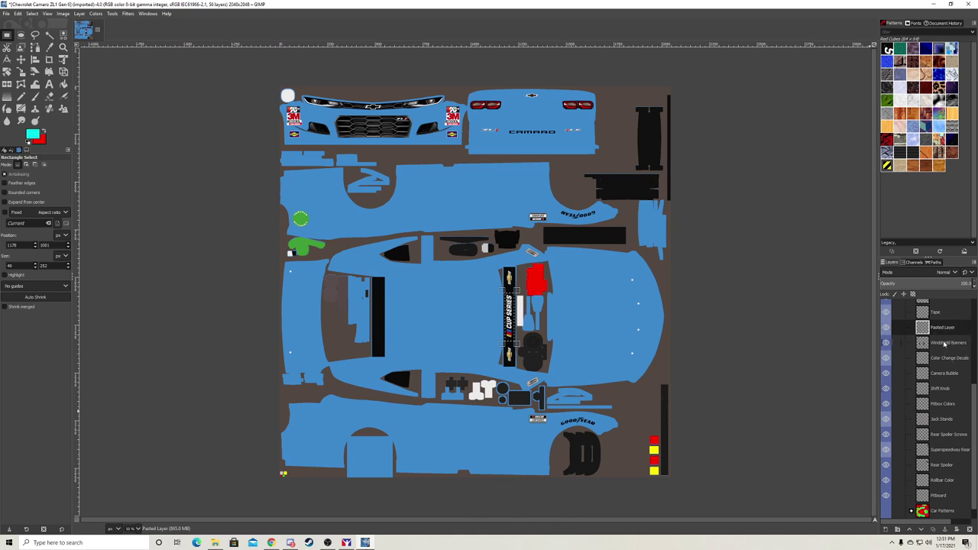
# With the Move tool, shift the Car_decal decals slightly left and move the pasted decal
pyautogui.click(21, 60)
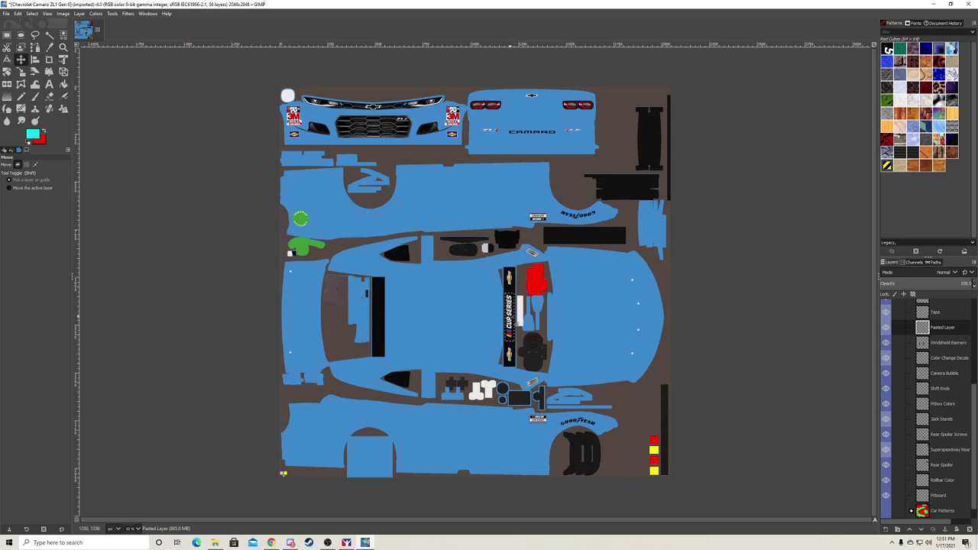
pyautogui.moveTo(507, 328)
pyautogui.mouseDown()
pyautogui.moveTo(456, 326)
pyautogui.moveTo(496, 329)
pyautogui.mouseUp()
pyautogui.moveTo(401, 115); pyautogui.dragTo(421, 120)
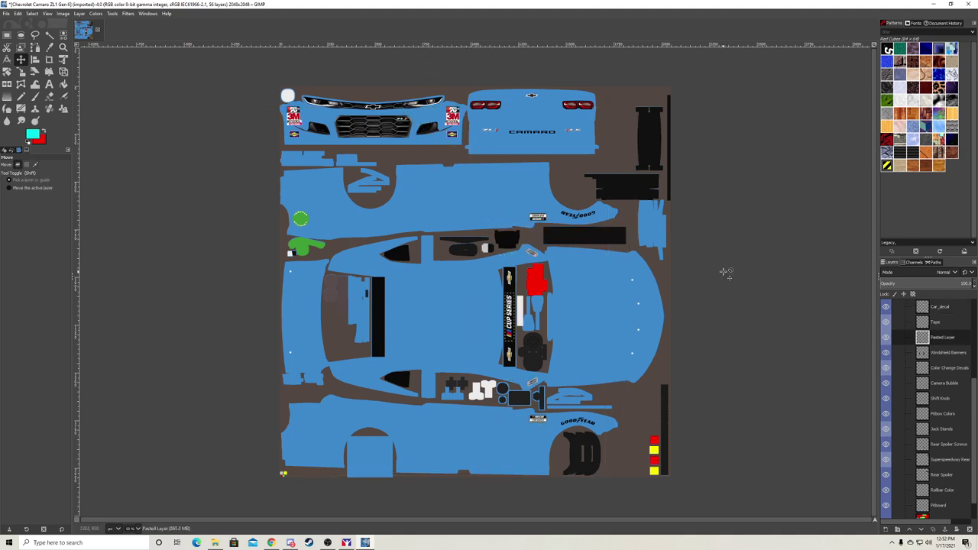
# Move Pasted Layer into the Paintable Area group above Car_decal and position the banner on the roof
pyautogui.click(938, 308)
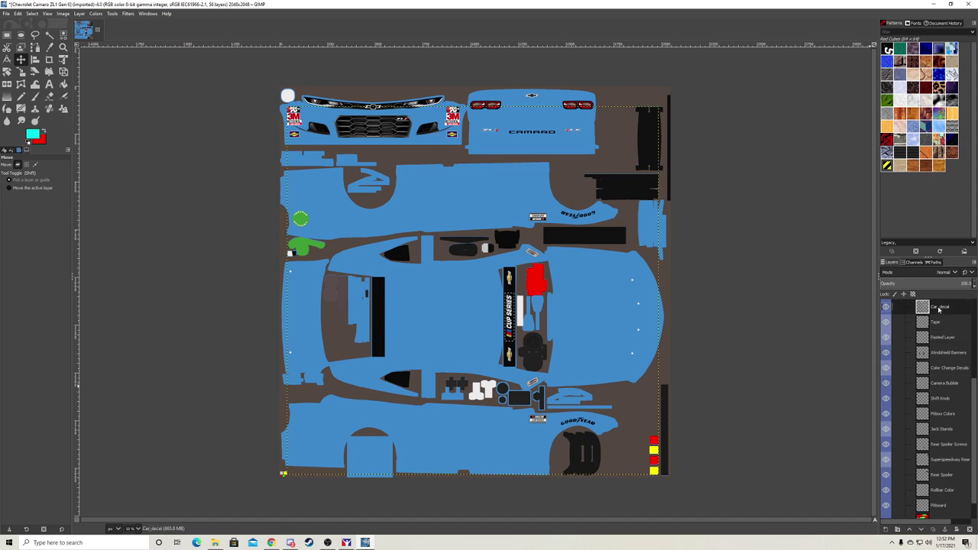
pyautogui.click(941, 340)
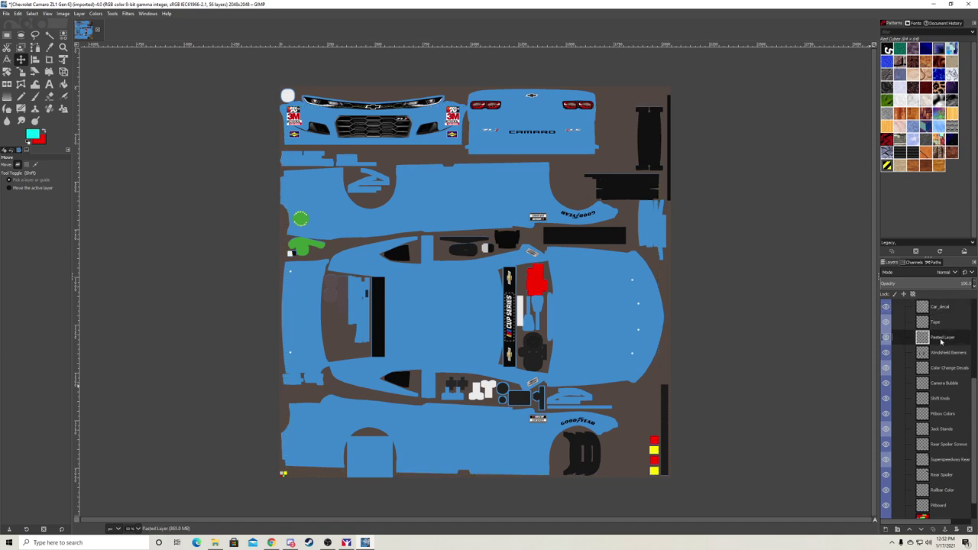
pyautogui.moveTo(941, 341); pyautogui.dragTo(939, 333)
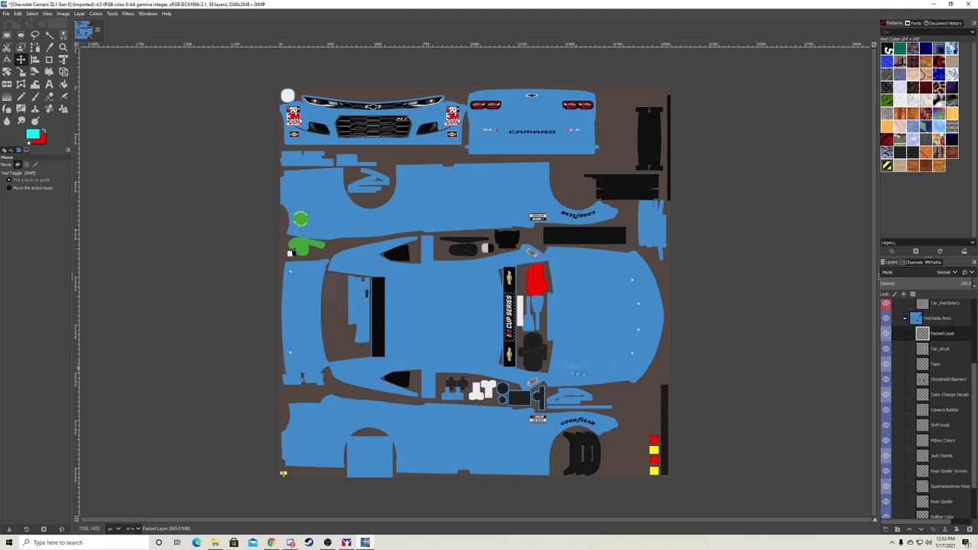
pyautogui.moveTo(517, 332); pyautogui.dragTo(452, 338)
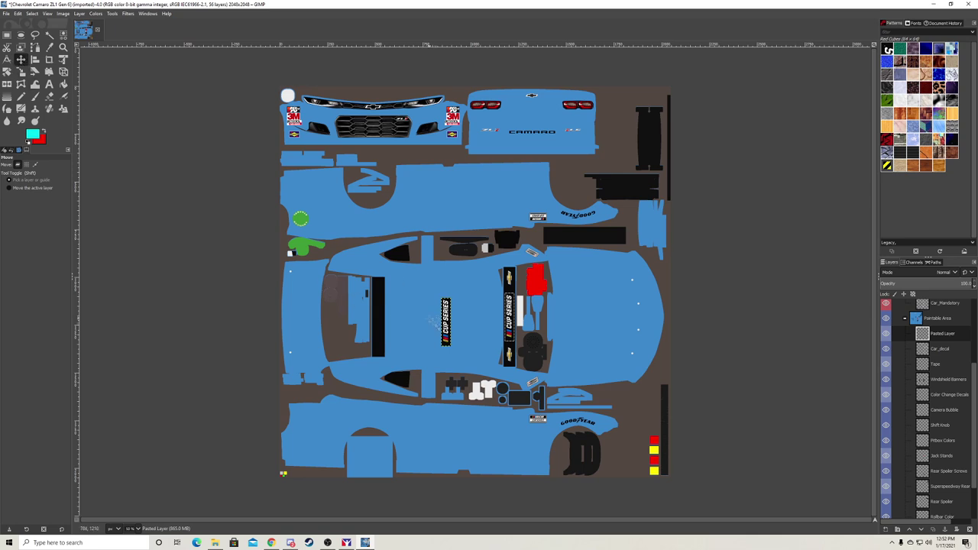
pyautogui.moveTo(446, 323)
pyautogui.mouseDown()
pyautogui.moveTo(466, 318)
pyautogui.moveTo(397, 312)
pyautogui.moveTo(464, 313)
pyautogui.moveTo(451, 311)
pyautogui.mouseUp()
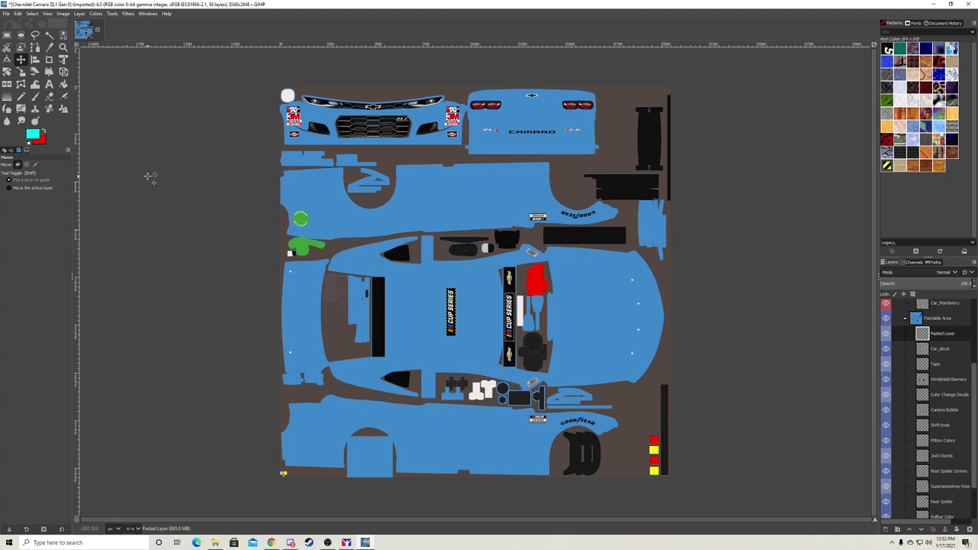
# Deselect all, then drag the Cup Series banner copy from the roof down-left onto the lower side panel
pyautogui.click(32, 14)
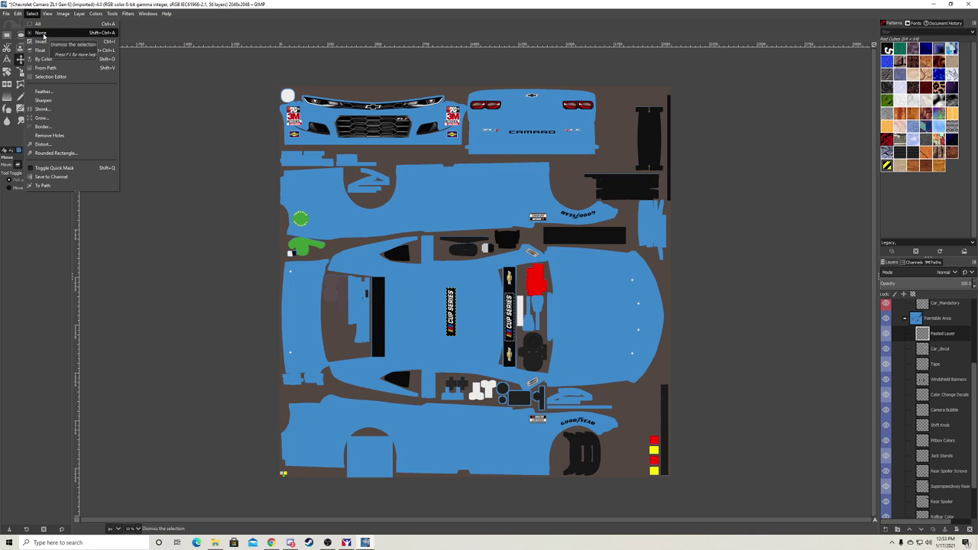
pyautogui.click(42, 33)
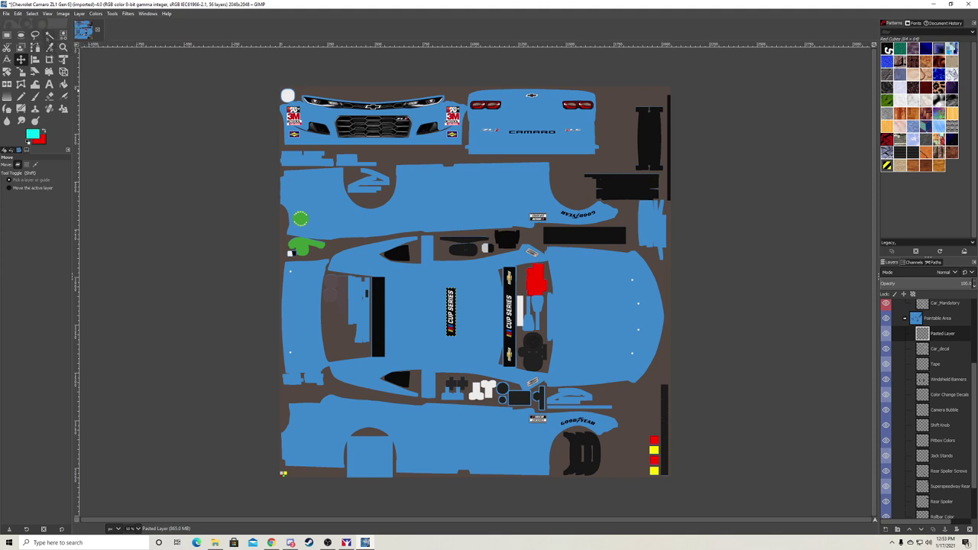
pyautogui.moveTo(451, 307)
pyautogui.mouseDown()
pyautogui.moveTo(458, 316)
pyautogui.moveTo(429, 310)
pyautogui.moveTo(470, 305)
pyautogui.moveTo(396, 317)
pyautogui.moveTo(448, 291)
pyautogui.moveTo(470, 318)
pyautogui.moveTo(421, 305)
pyautogui.moveTo(472, 309)
pyautogui.moveTo(438, 314)
pyautogui.moveTo(461, 312)
pyautogui.mouseUp()
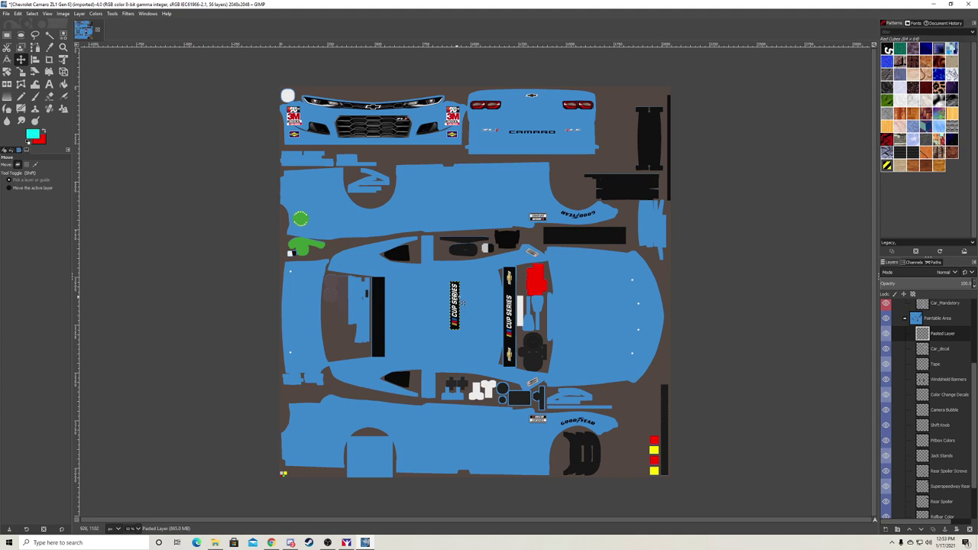
pyautogui.moveTo(461, 304); pyautogui.dragTo(343, 420)
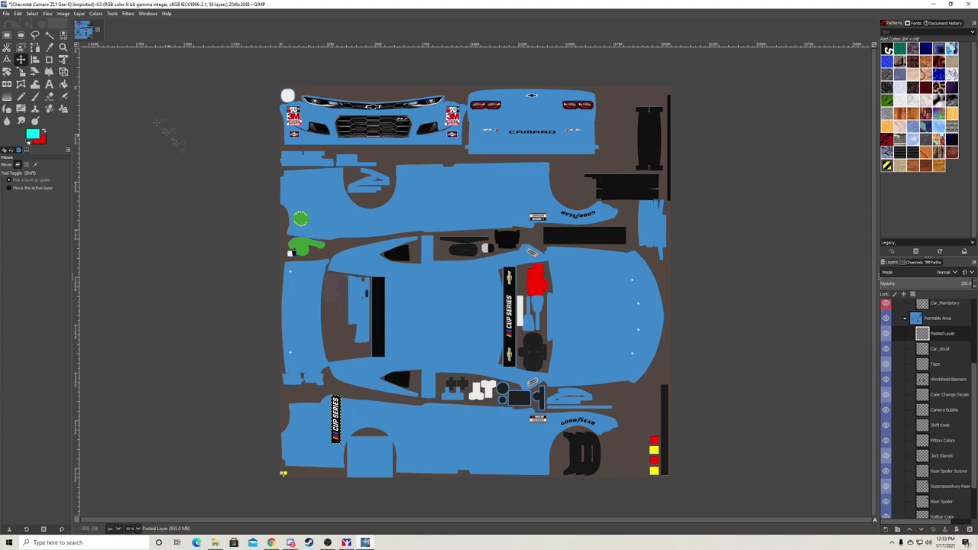
# Rotate the Cup Series banner copy by 90 degrees so it runs horizontally
pyautogui.click(8, 75)
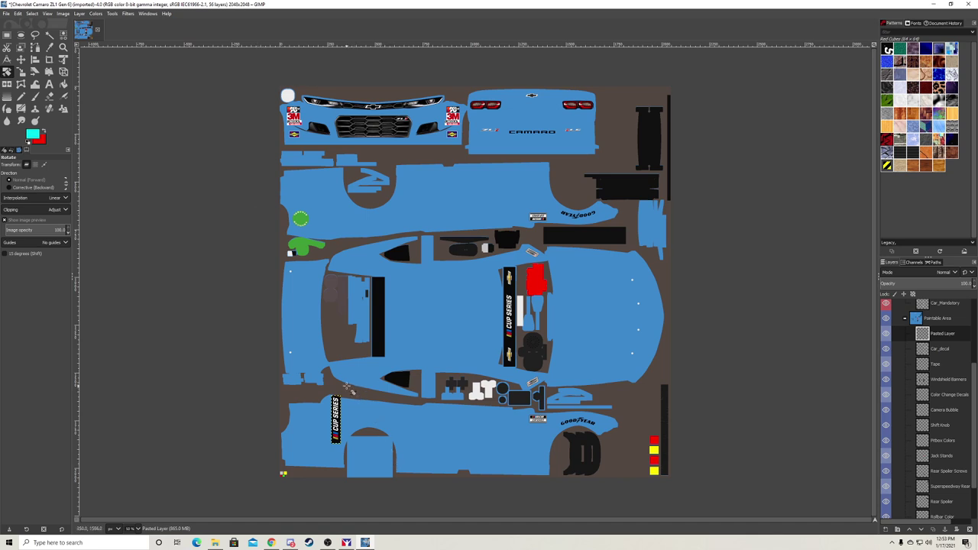
pyautogui.moveTo(340, 383)
pyautogui.mouseDown()
pyautogui.moveTo(364, 408)
pyautogui.moveTo(351, 385)
pyautogui.moveTo(322, 384)
pyautogui.moveTo(292, 430)
pyautogui.moveTo(366, 419)
pyautogui.moveTo(361, 404)
pyautogui.moveTo(371, 417)
pyautogui.moveTo(341, 386)
pyautogui.mouseUp()
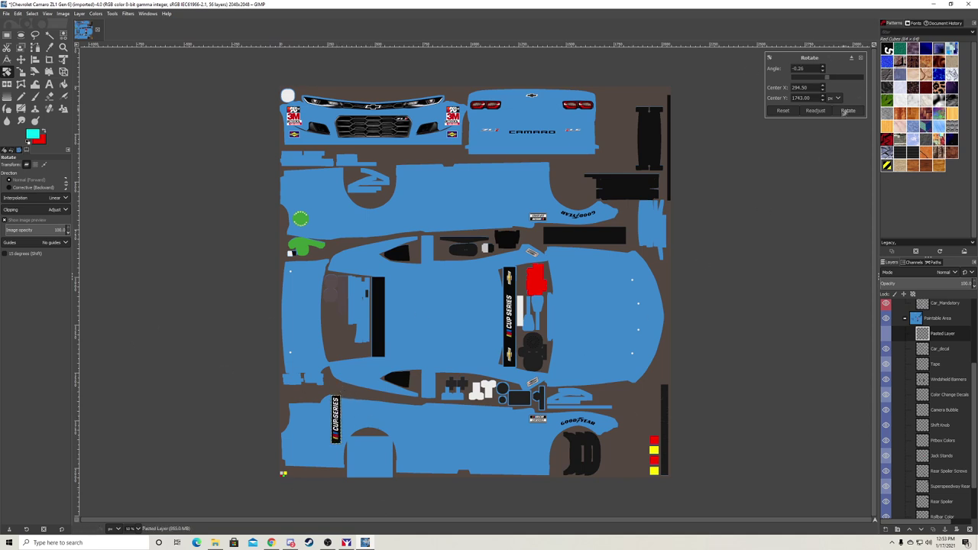
pyautogui.click(861, 59)
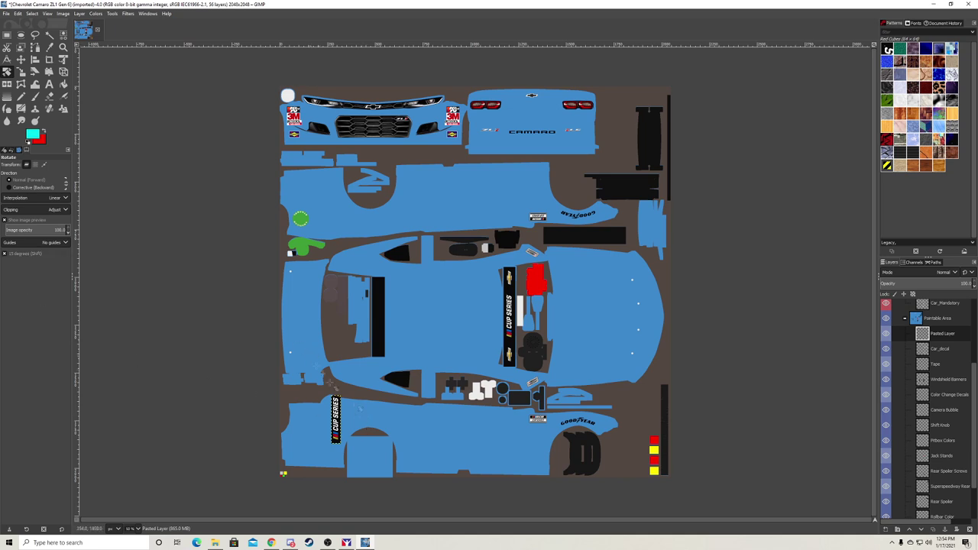
pyautogui.moveTo(341, 391); pyautogui.dragTo(398, 421)
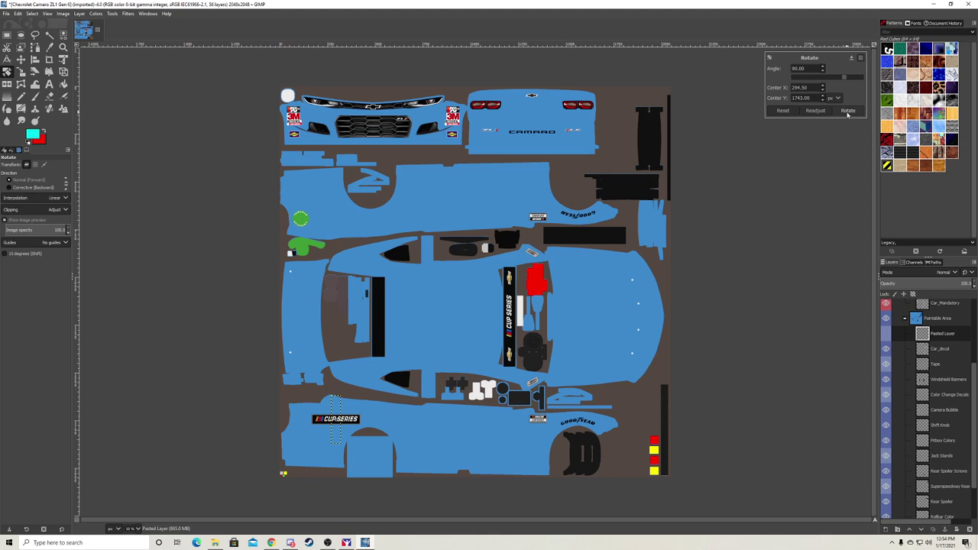
pyautogui.click(848, 111)
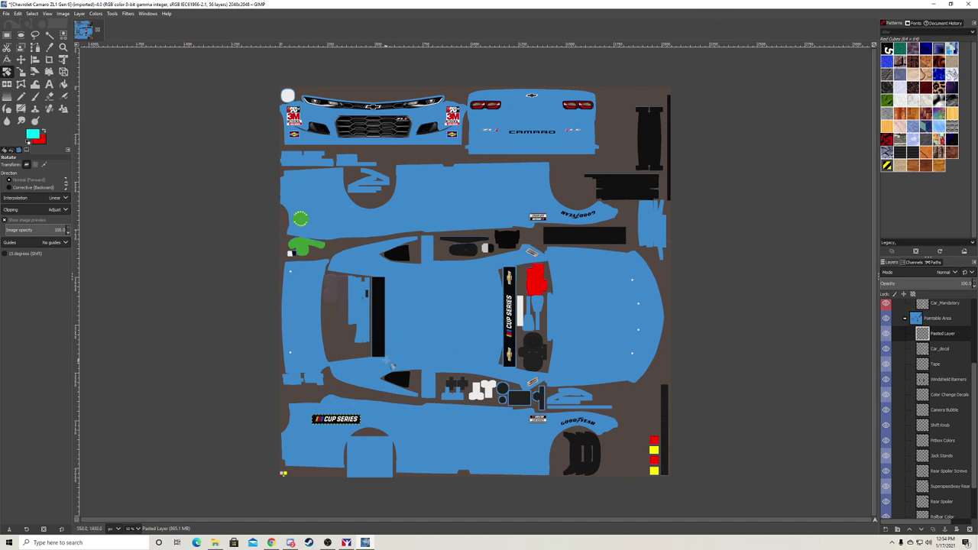
pyautogui.click(21, 72)
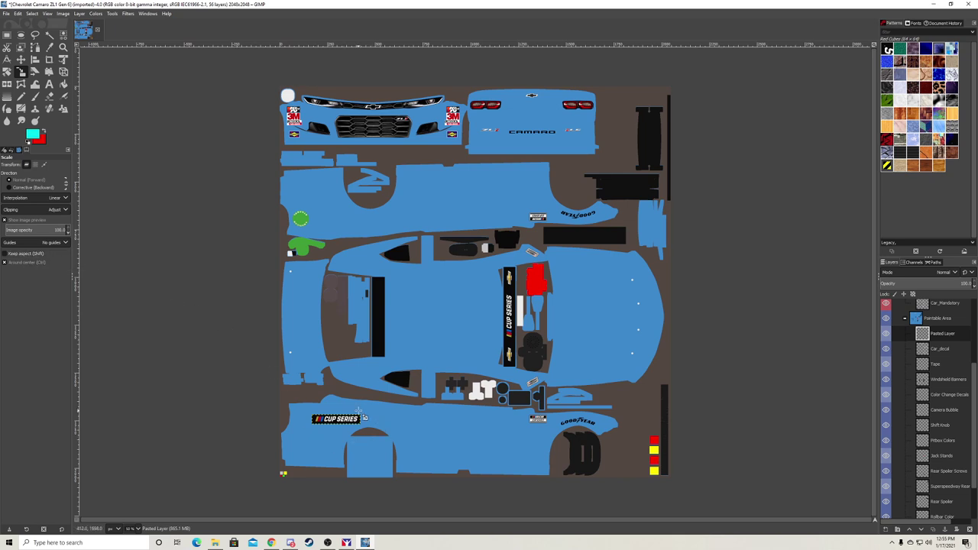
# Undo an accidental stretched scale, then enlarge the banner to about 698×138 pixels
pyautogui.moveTo(358, 410); pyautogui.dragTo(469, 29)
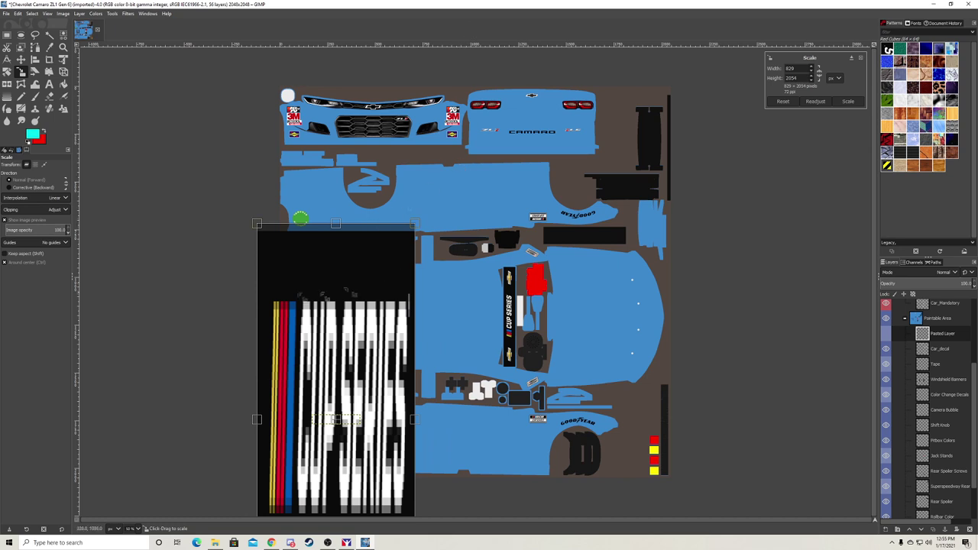
pyautogui.click(848, 102)
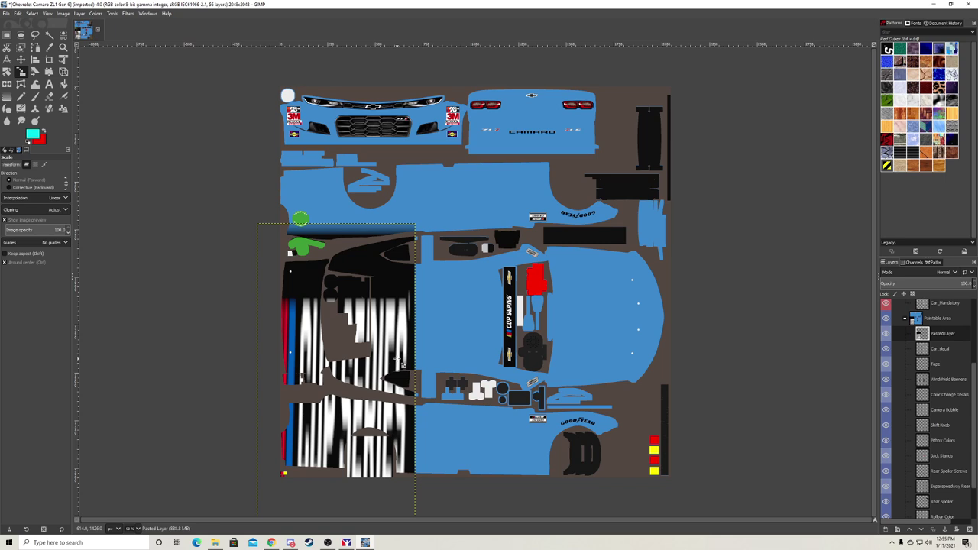
pyautogui.hotkey('ctrl', 'z')
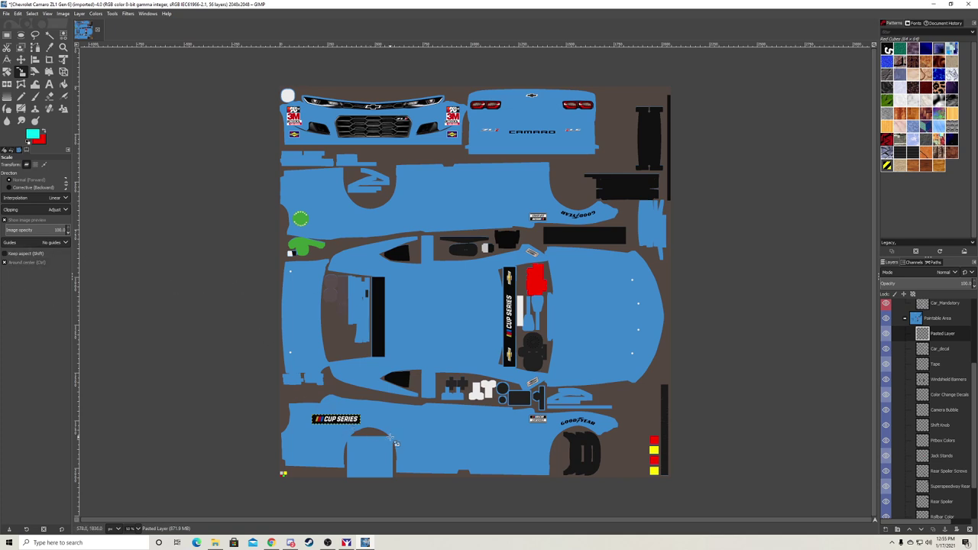
pyautogui.click(366, 425)
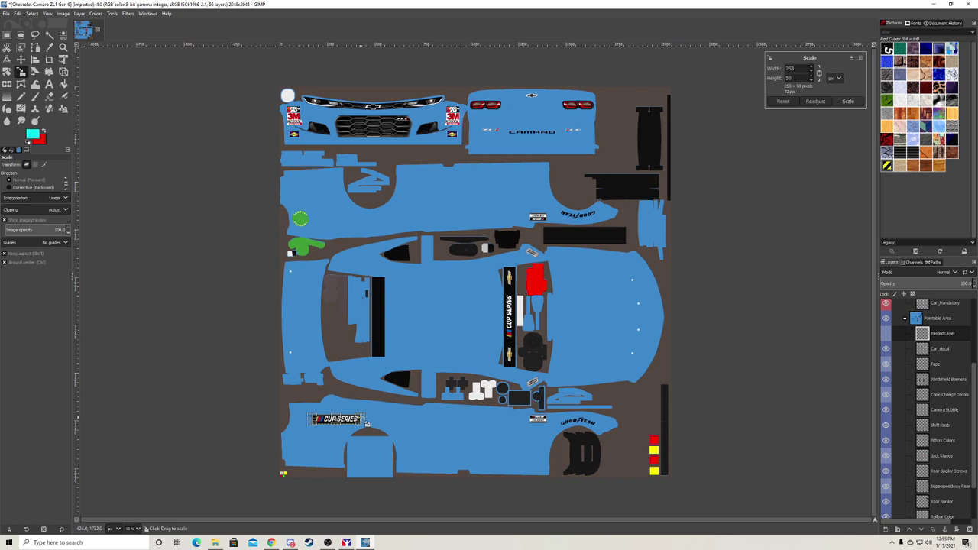
pyautogui.moveTo(367, 424); pyautogui.dragTo(342, 97)
pyautogui.moveTo(467, 275); pyautogui.dragTo(425, 279)
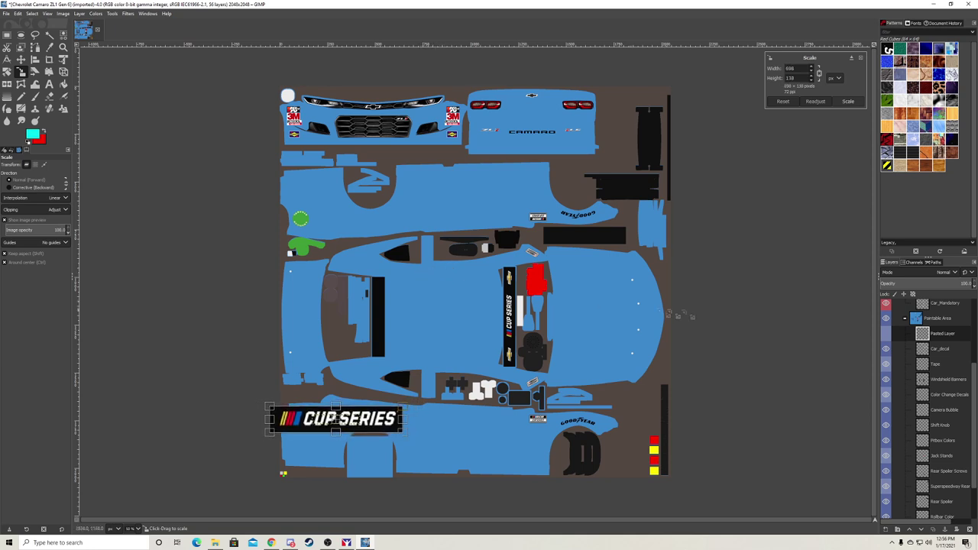
pyautogui.click(846, 100)
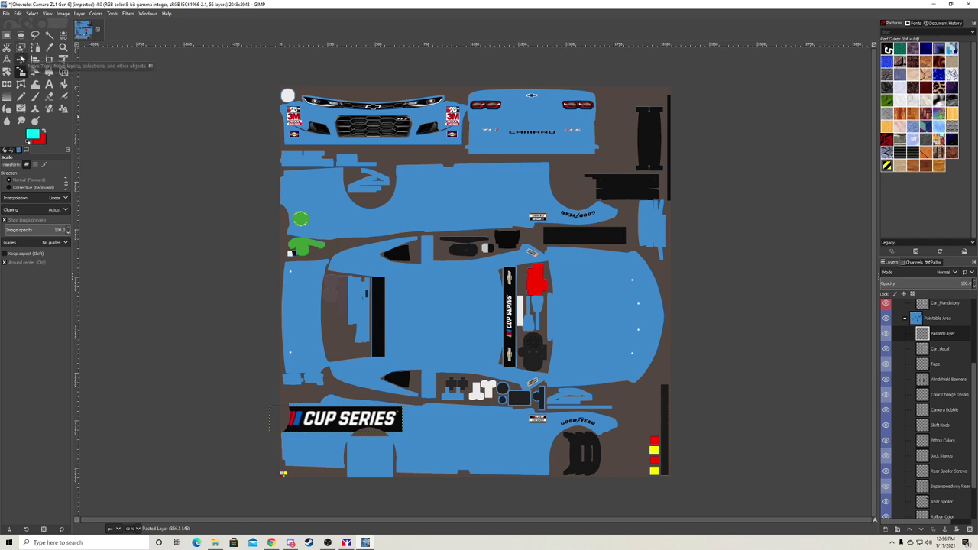
# Drag the enlarged Cup Series banner right so it rests fully on the lower side panel
pyautogui.click(21, 61)
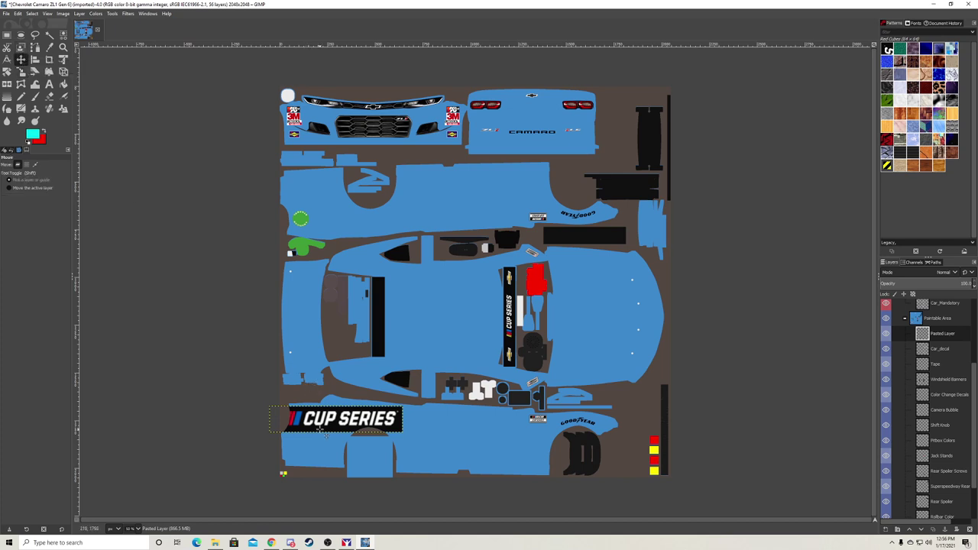
pyautogui.moveTo(321, 429); pyautogui.dragTo(346, 428)
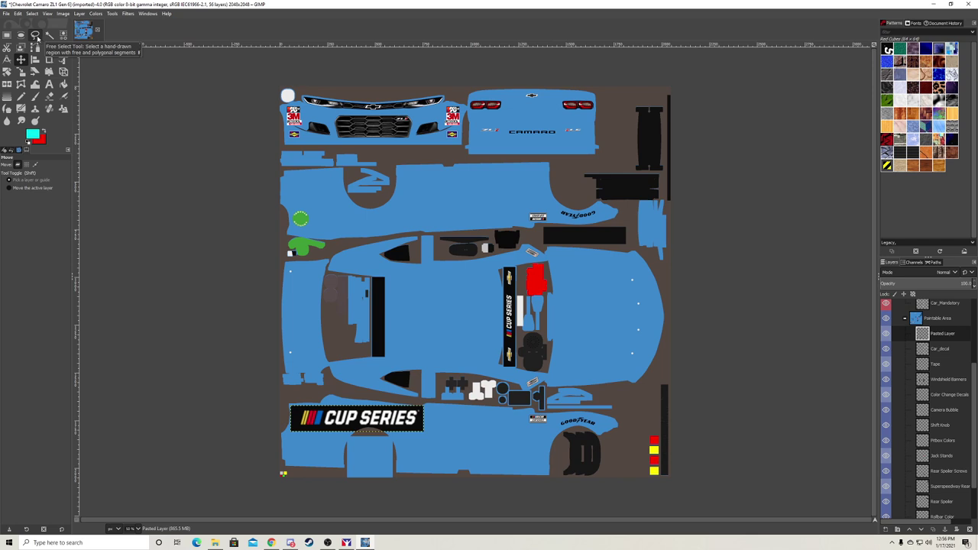
pyautogui.click(35, 35)
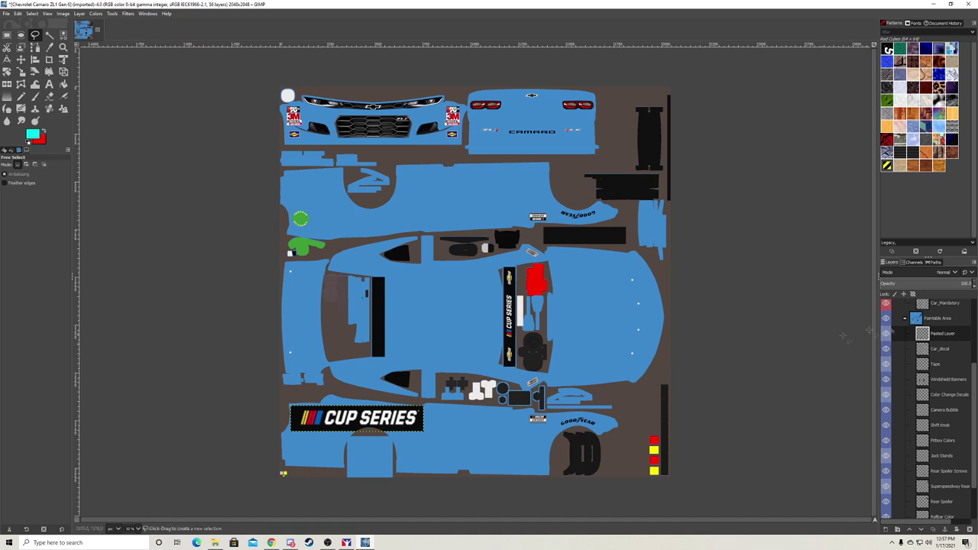
# Zoom in on the stripes logo, try a rectangle selection around it, then clear it
pyautogui.scroll(1, 321, 426)
pyautogui.scroll(6, 325, 428)
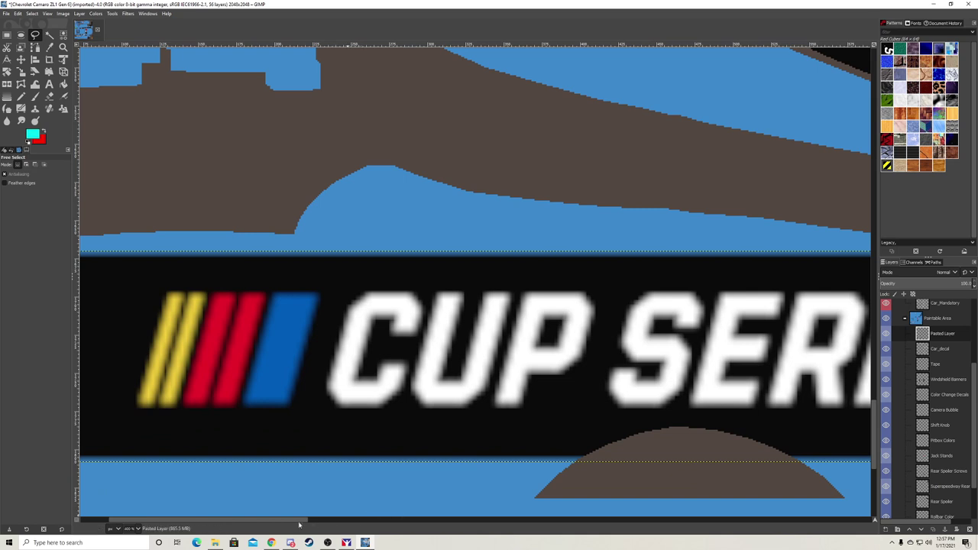
pyautogui.hscroll(-3, 301, 524)
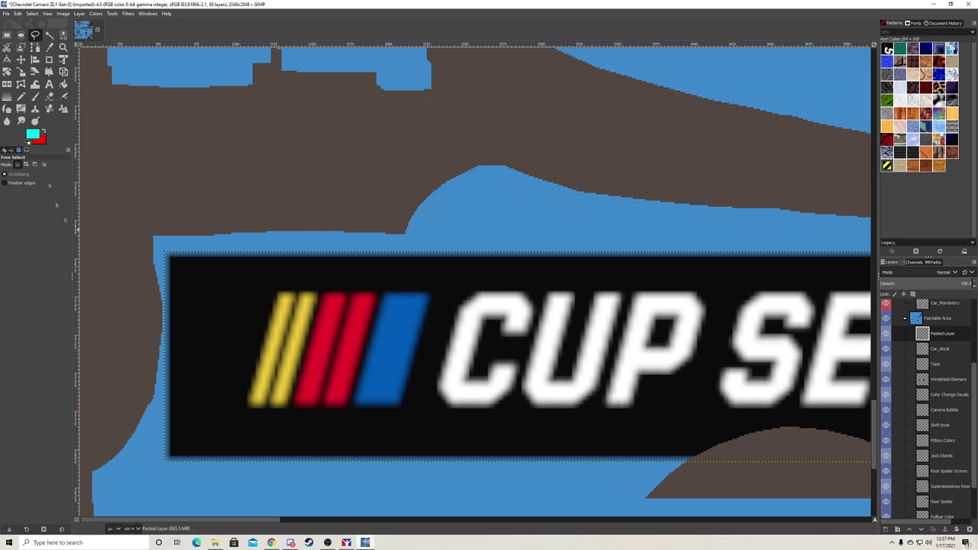
pyautogui.click(7, 34)
pyautogui.moveTo(226, 281); pyautogui.dragTo(435, 417)
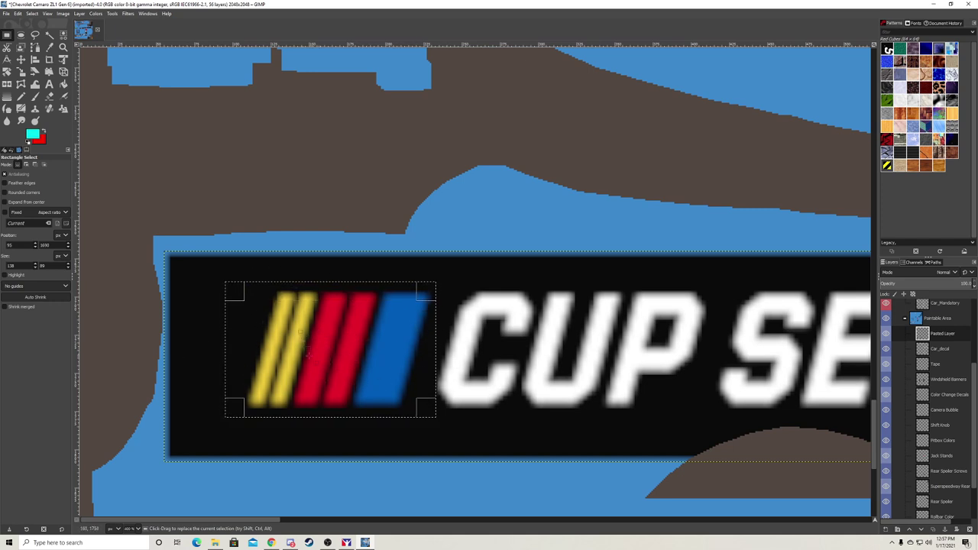
pyautogui.click(34, 36)
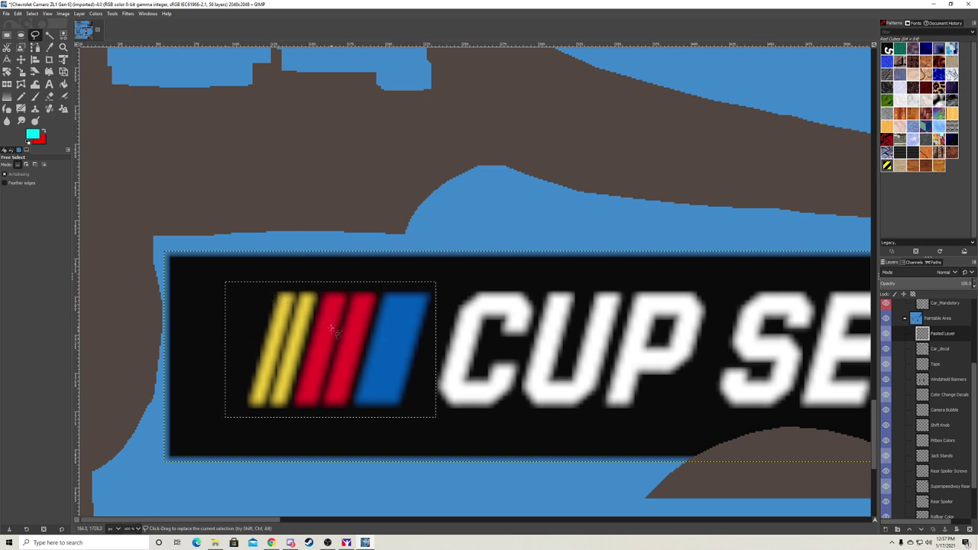
pyautogui.click(34, 14)
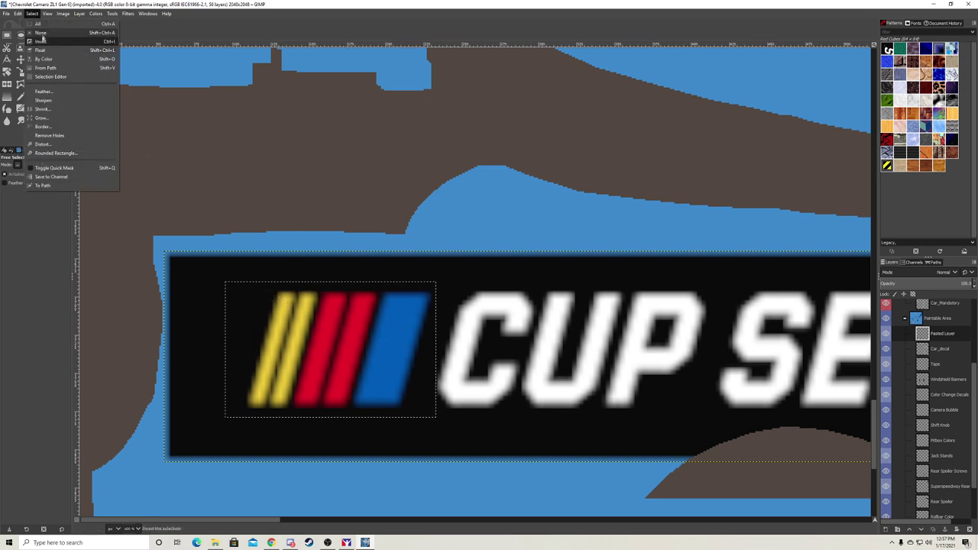
pyautogui.click(46, 33)
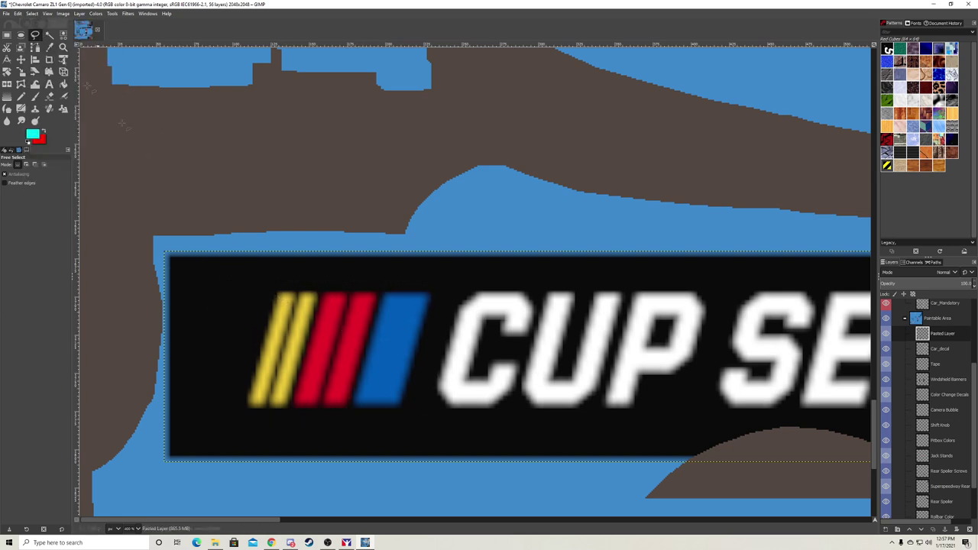
# Trace a closed freehand outline around the yellow, red and blue stripes, fixing misplaced corner points
pyautogui.click(277, 291)
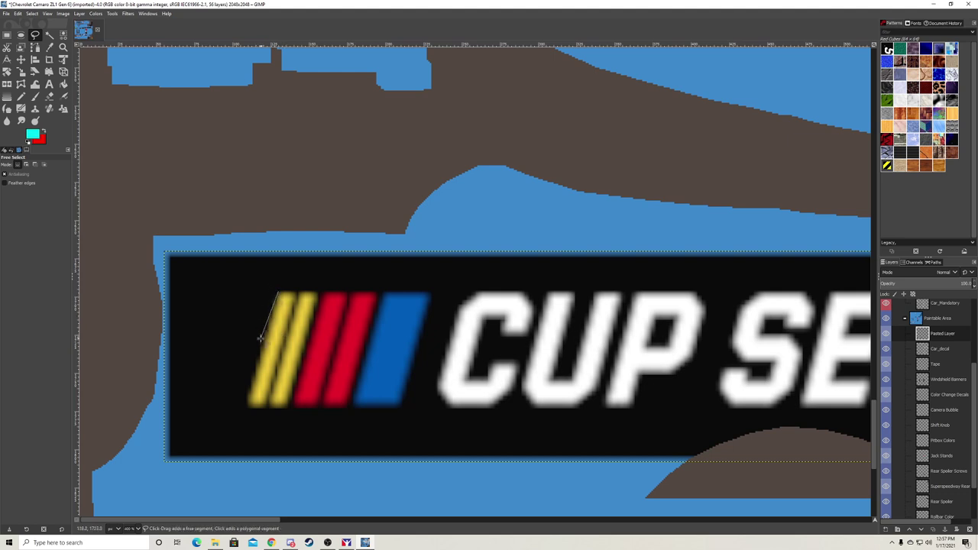
pyautogui.click(244, 407)
pyautogui.click(397, 406)
pyautogui.press('BackSpace')
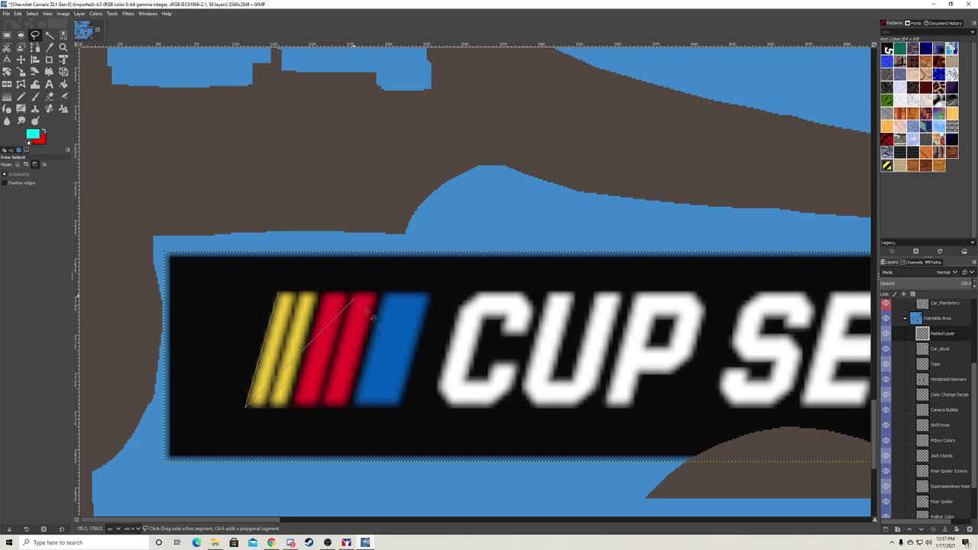
pyautogui.click(396, 406)
pyautogui.press('BackSpace')
pyautogui.click(396, 407)
pyautogui.click(430, 292)
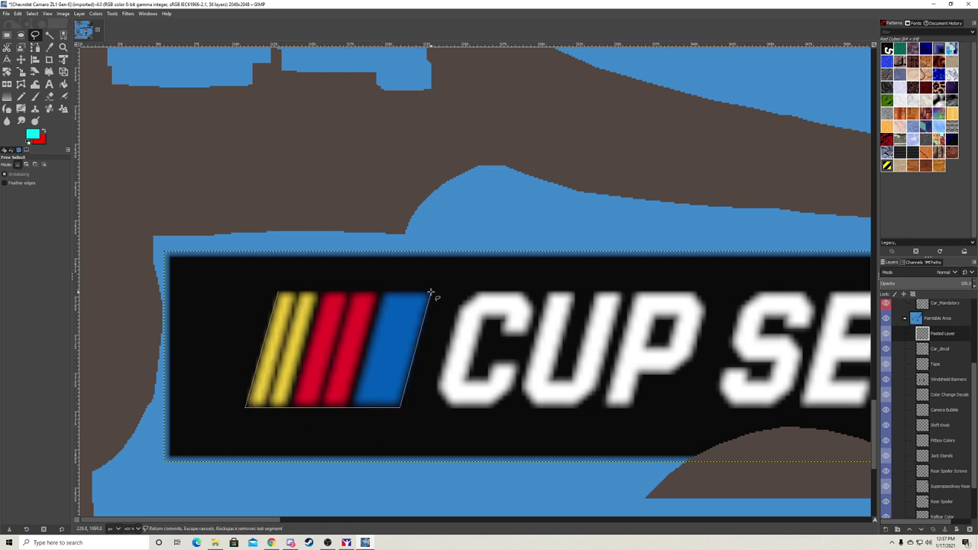
pyautogui.click(278, 292)
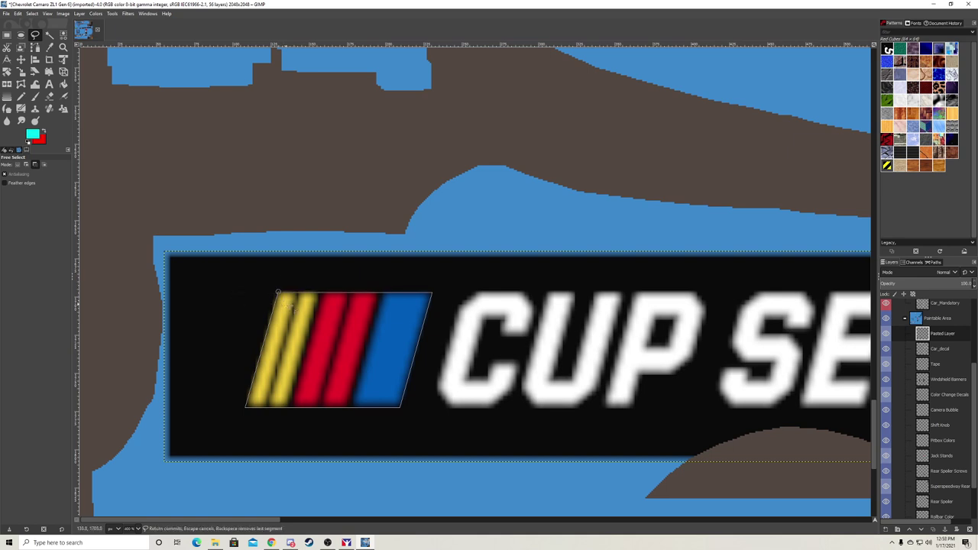
pyautogui.press('BackSpace')
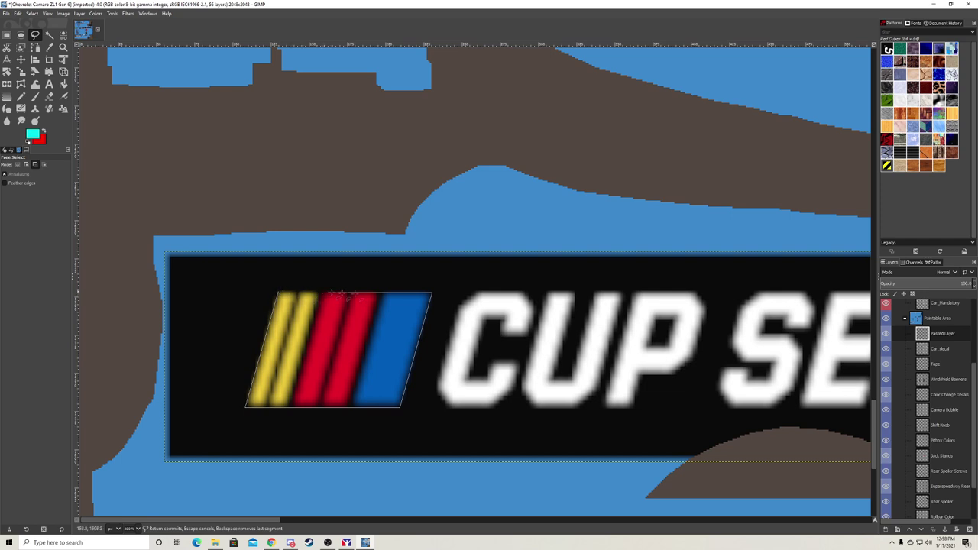
pyautogui.click(277, 292)
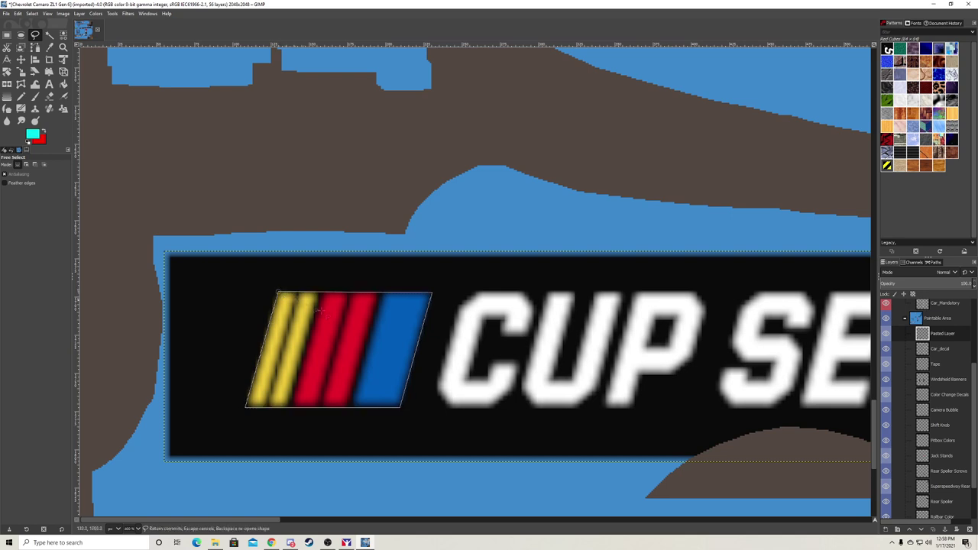
pyautogui.moveTo(278, 293)
pyautogui.mouseDown()
pyautogui.moveTo(211, 209)
pyautogui.moveTo(471, 157)
pyautogui.moveTo(153, 171)
pyautogui.moveTo(142, 343)
pyautogui.moveTo(146, 190)
pyautogui.moveTo(381, 220)
pyautogui.moveTo(252, 292)
pyautogui.moveTo(274, 289)
pyautogui.mouseUp()
# Copy the visible stripes logo inside the selection outline with Copy Visible
pyautogui.rightClick(325, 347)
pyautogui.moveTo(349, 369)
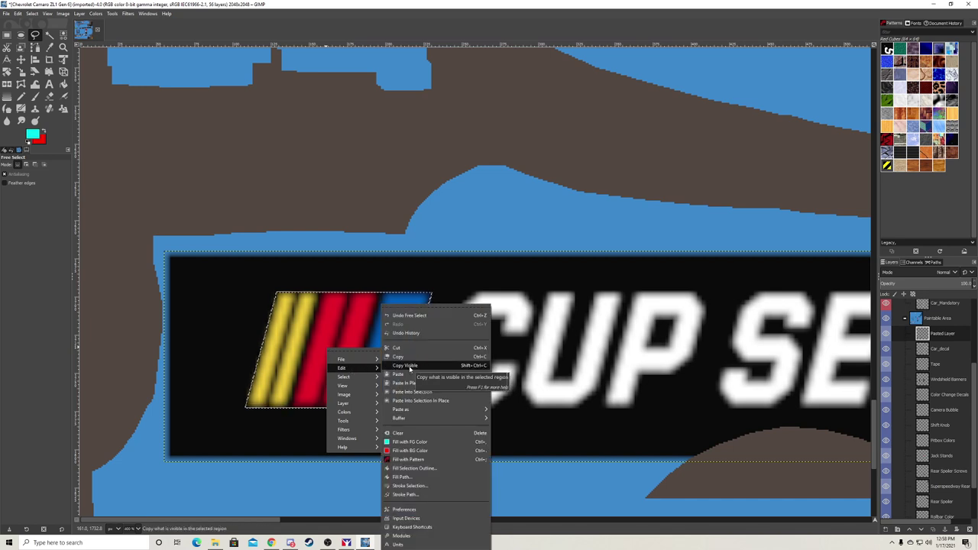
pyautogui.click(411, 366)
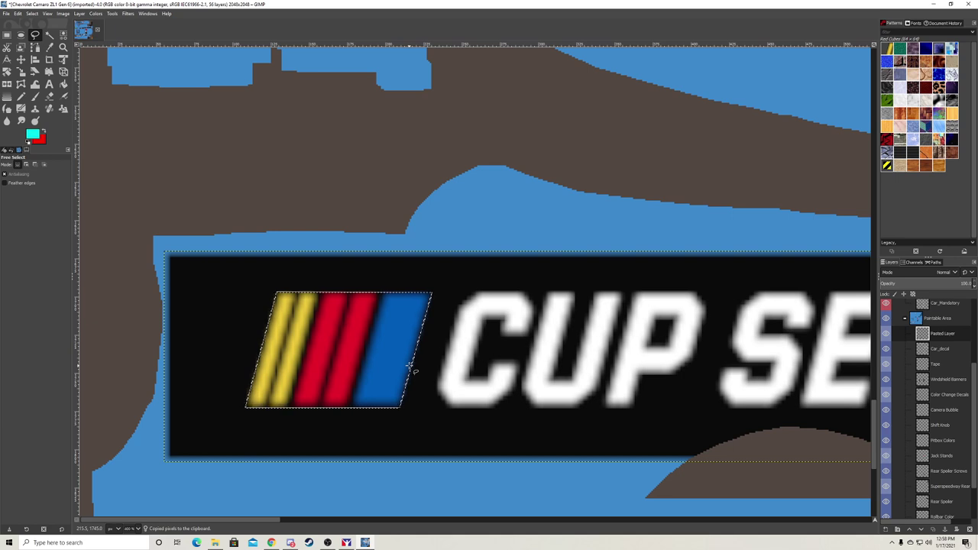
# Paste the logo as a new layer in place, creating Pasted Layer #1
pyautogui.scroll(-2, 428, 343)
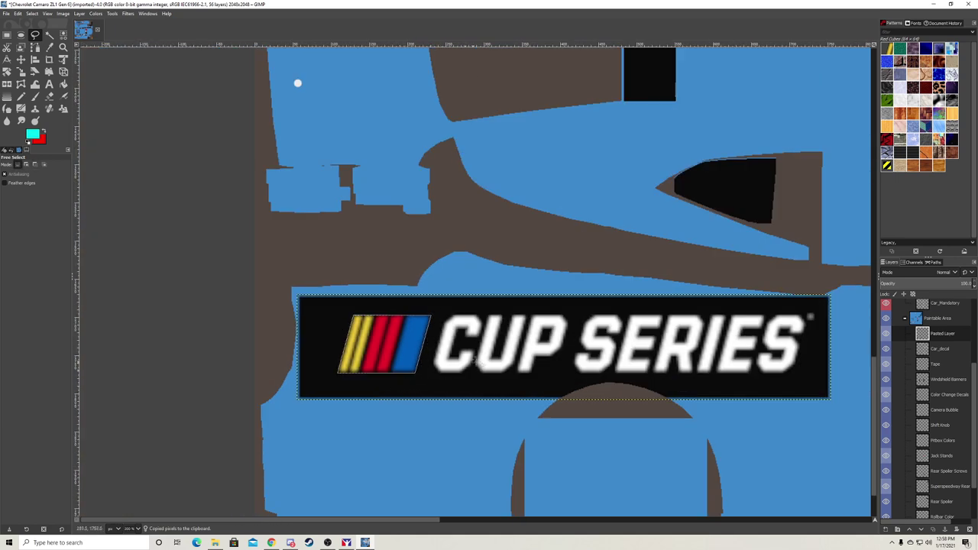
pyautogui.rightClick(457, 350)
pyautogui.moveTo(472, 368)
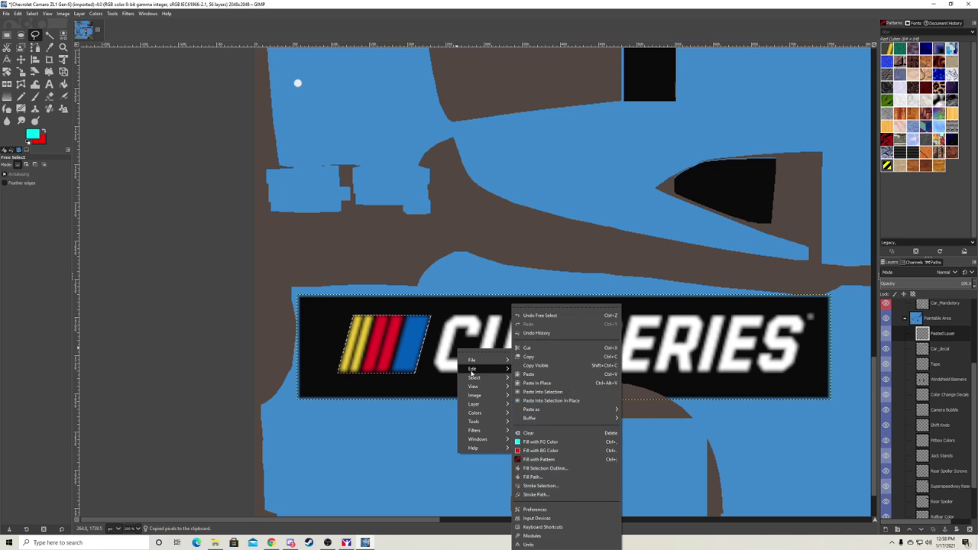
pyautogui.moveTo(578, 410)
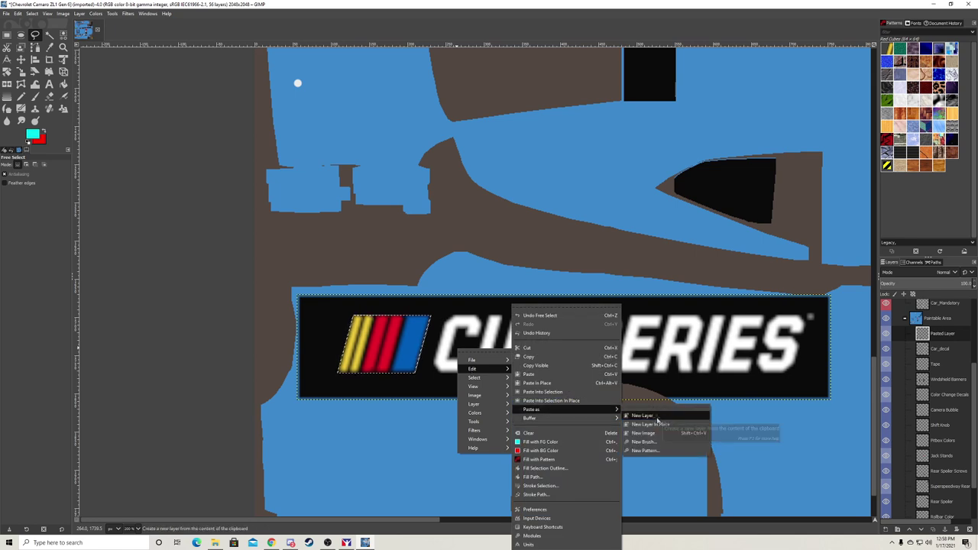
pyautogui.click(650, 424)
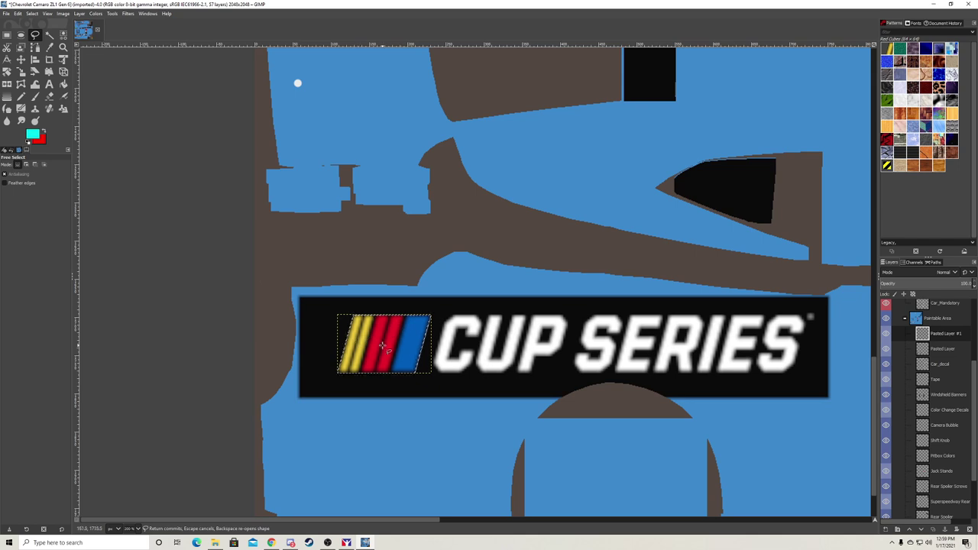
# Clear the selection and move the pasted logo copy onto the blue panel below the Cup Series banner
pyautogui.click(32, 14)
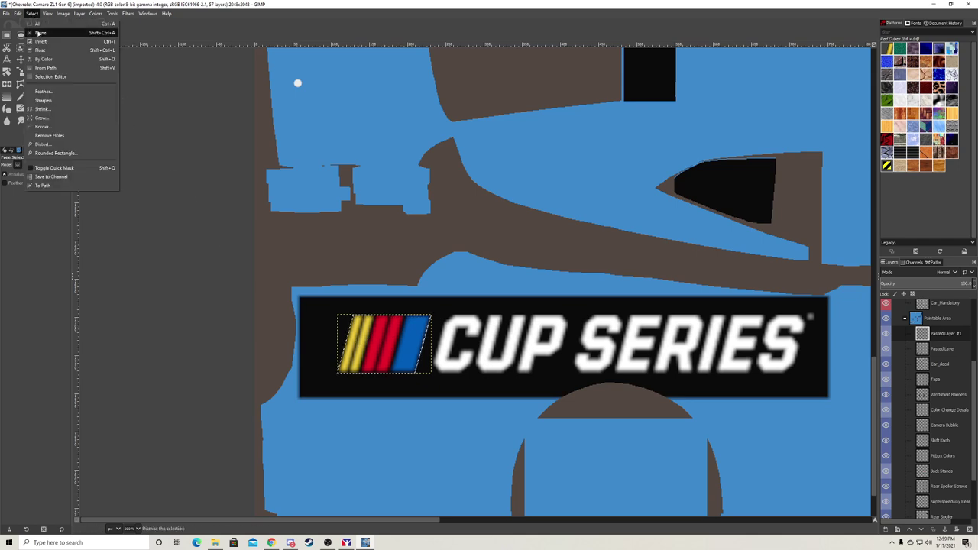
pyautogui.click(40, 33)
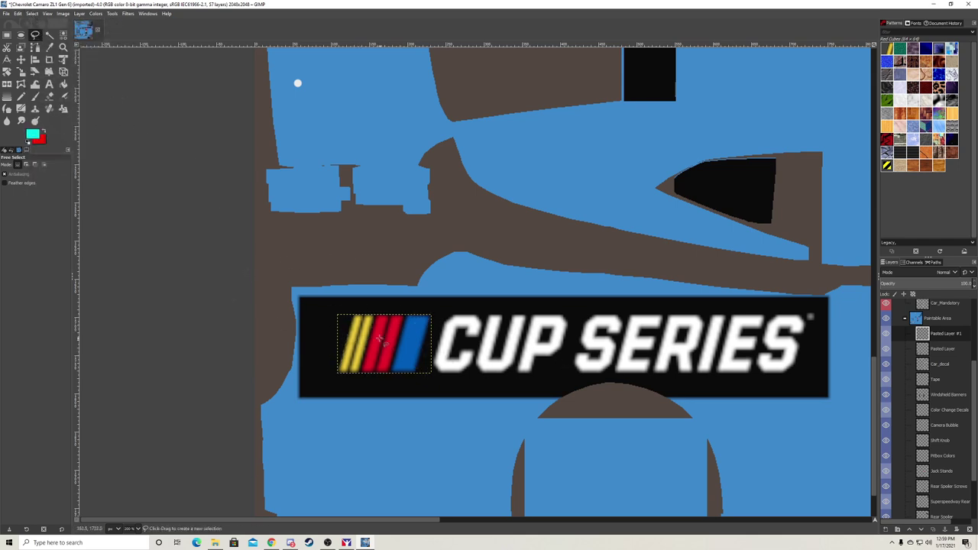
pyautogui.click(23, 62)
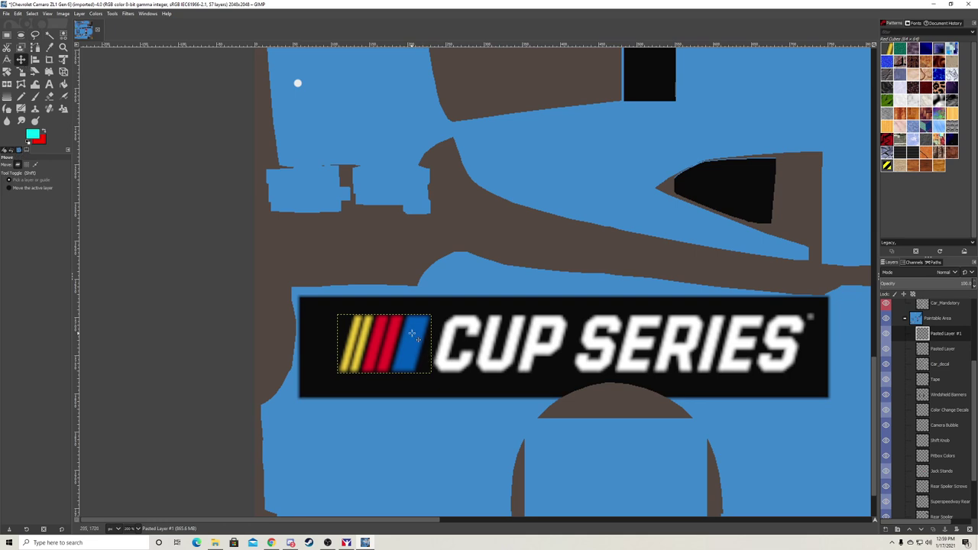
pyautogui.moveTo(411, 334); pyautogui.dragTo(420, 437)
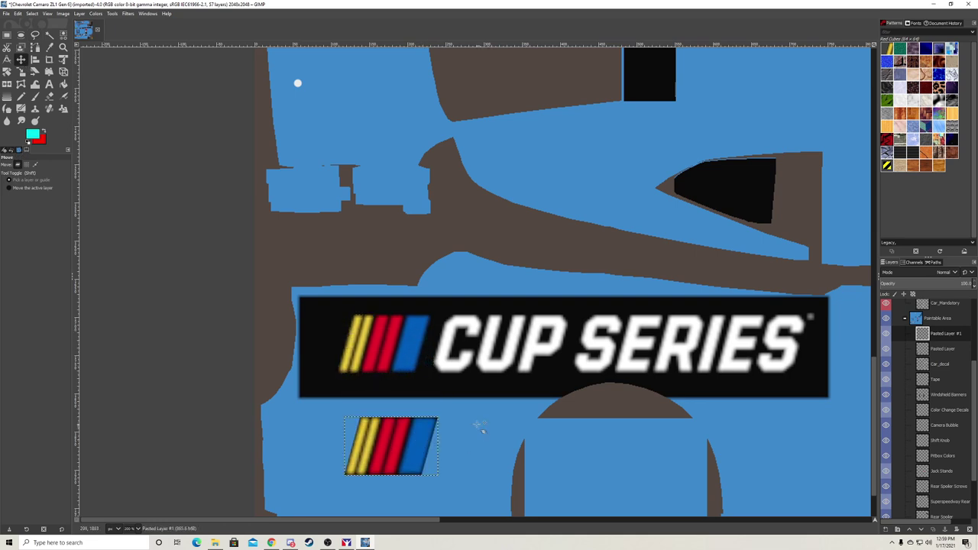
pyautogui.scroll(-2, 479, 428)
pyautogui.moveTo(446, 390); pyautogui.dragTo(410, 391)
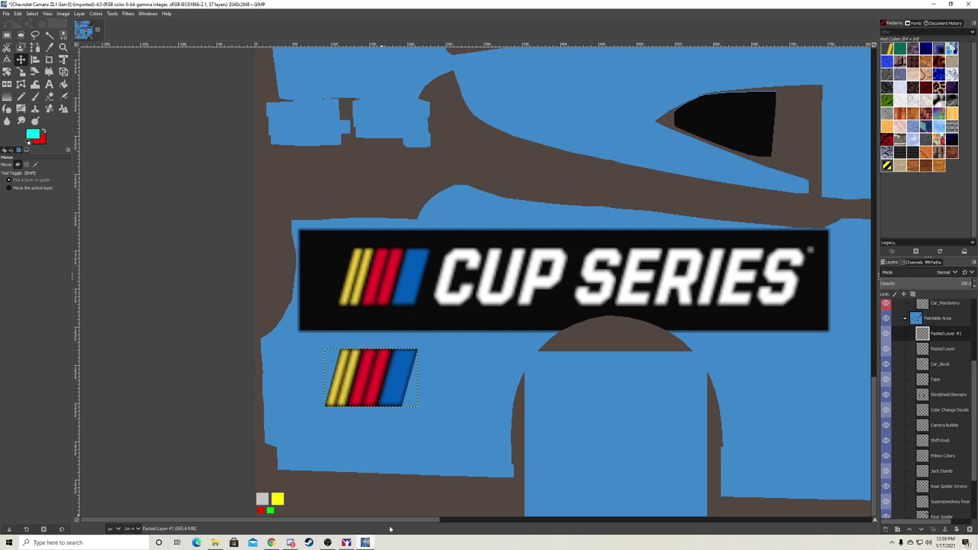
pyautogui.moveTo(393, 522); pyautogui.dragTo(480, 522)
pyautogui.moveTo(156, 392); pyautogui.dragTo(203, 417)
pyautogui.moveTo(569, 367); pyautogui.dragTo(761, 298)
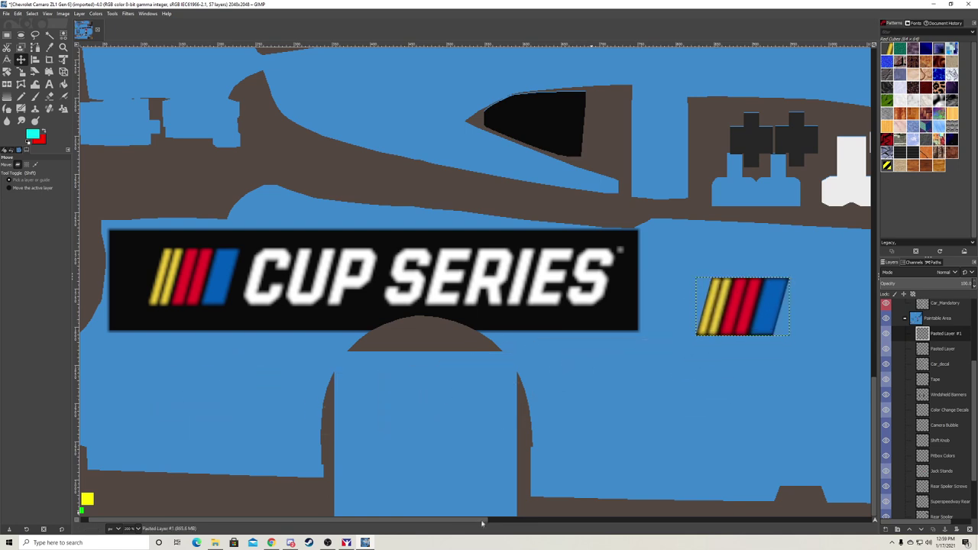
pyautogui.moveTo(482, 523); pyautogui.dragTo(656, 523)
pyautogui.moveTo(417, 305); pyautogui.dragTo(301, 420)
pyautogui.moveTo(302, 420); pyautogui.dragTo(302, 420)
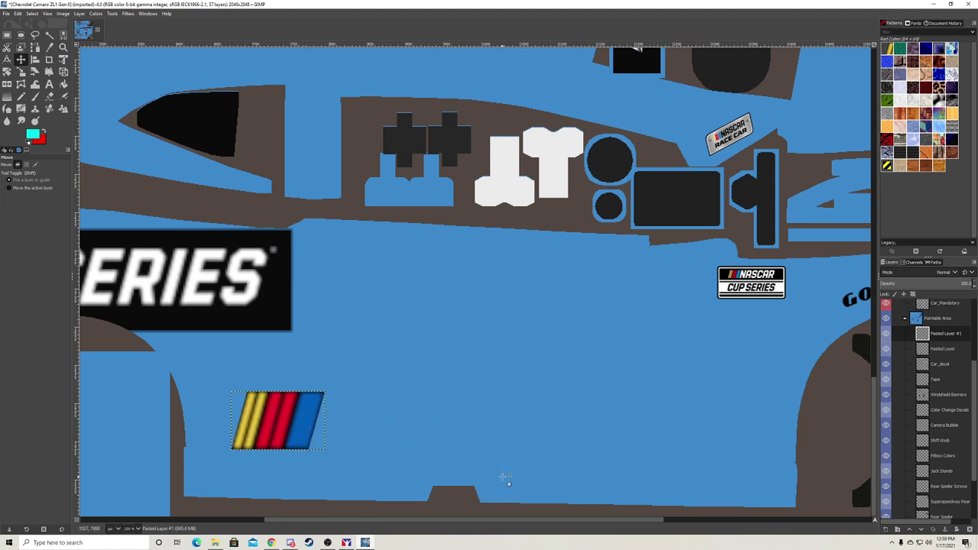
# Zoom out to view the whole template and make the Base layer active
pyautogui.scroll(-3, 396, 369)
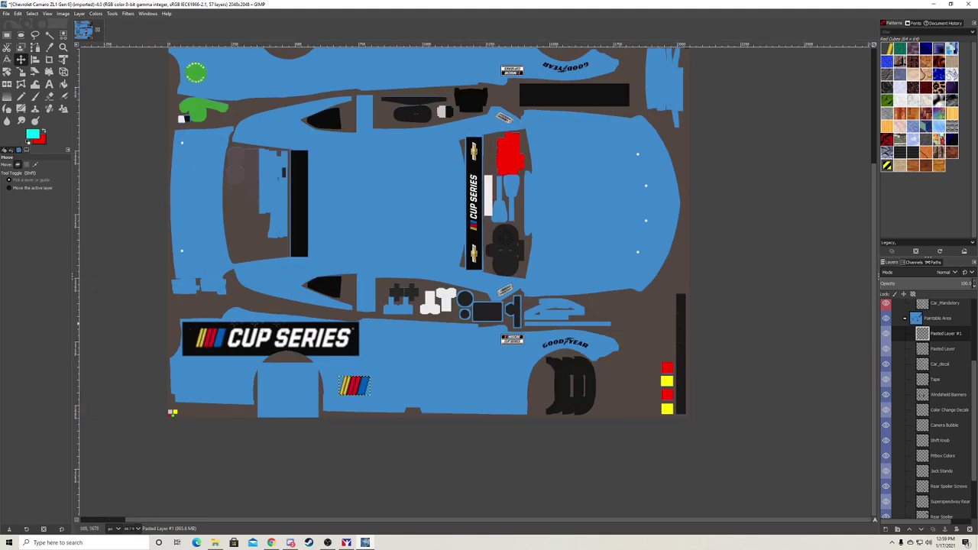
pyautogui.scroll(3, 430, 291)
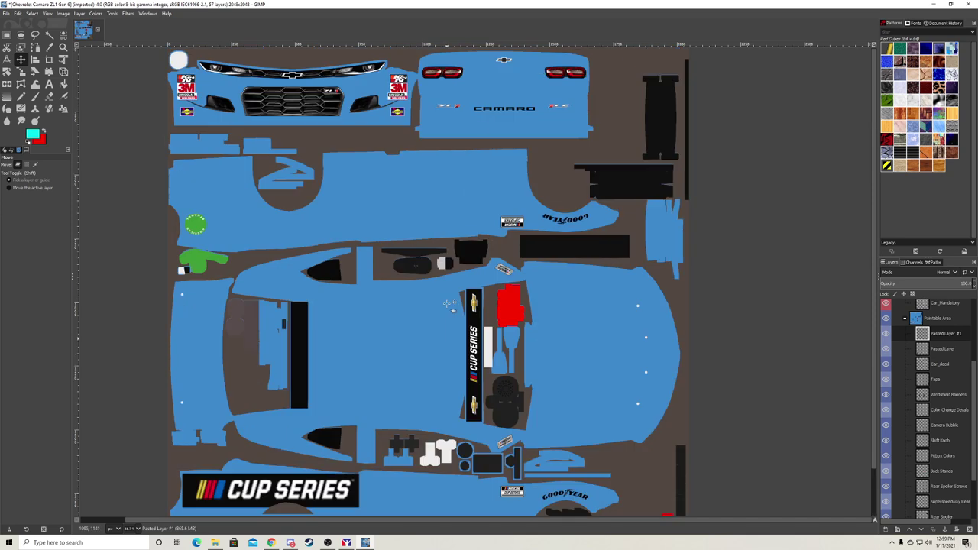
pyautogui.scroll(-1, 434, 274)
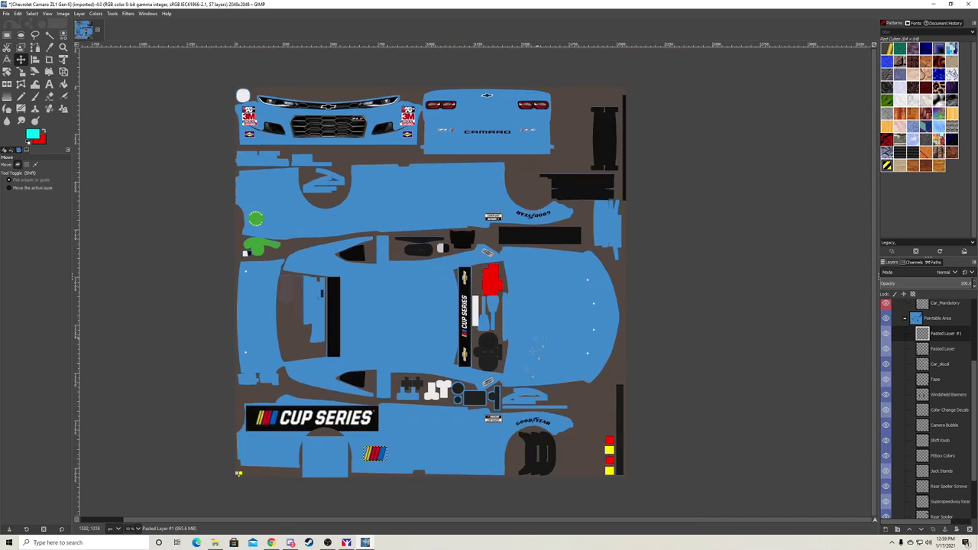
pyautogui.scroll(5, 536, 432)
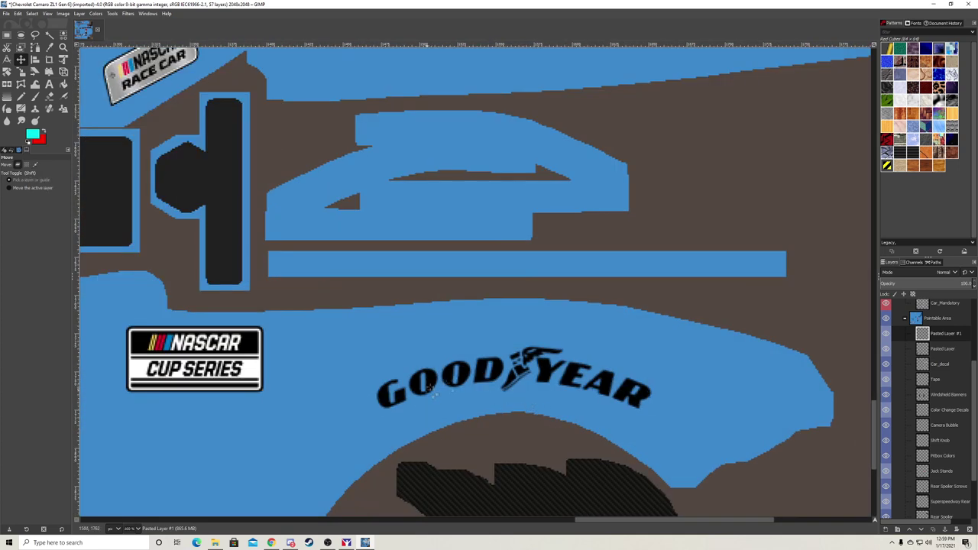
pyautogui.scroll(-5, 470, 395)
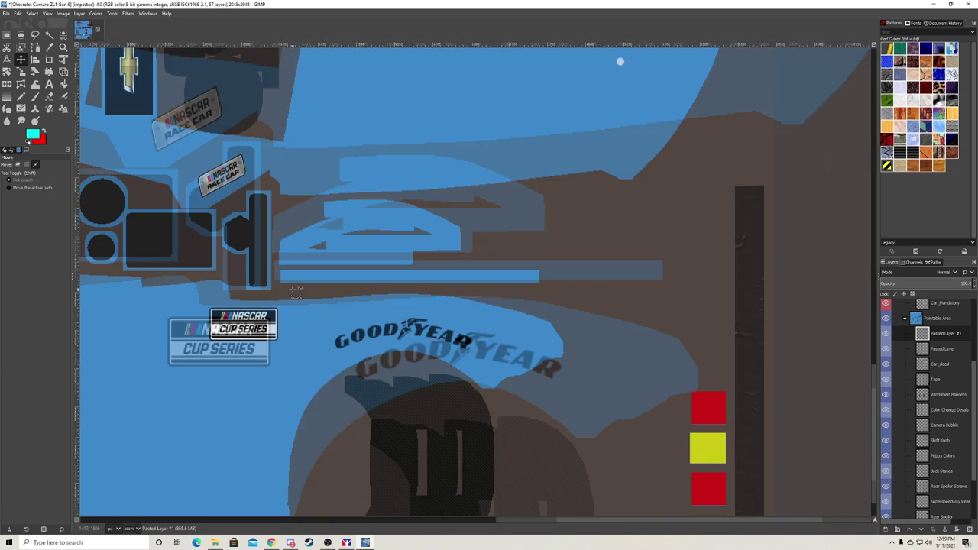
pyautogui.hscroll(-3, 338, 380)
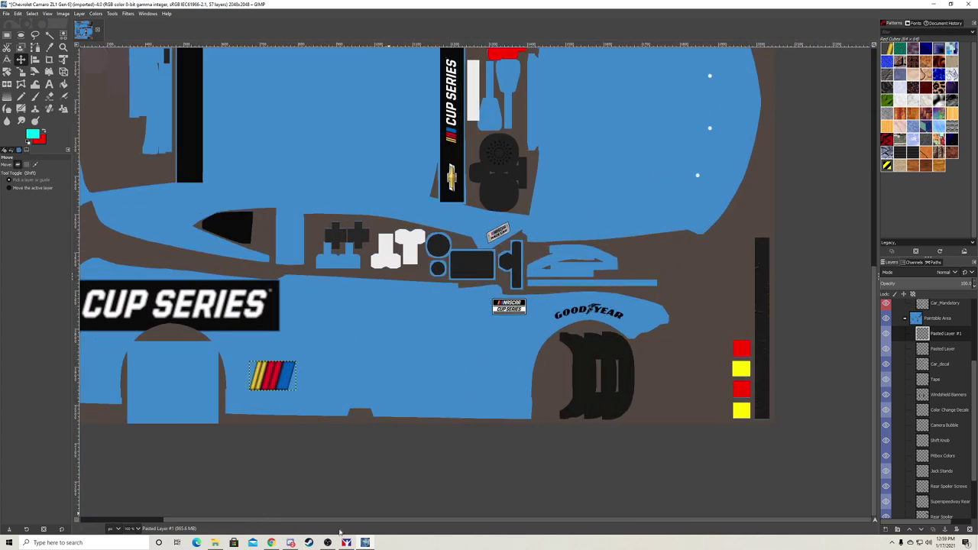
pyautogui.hscroll(-3, 338, 380)
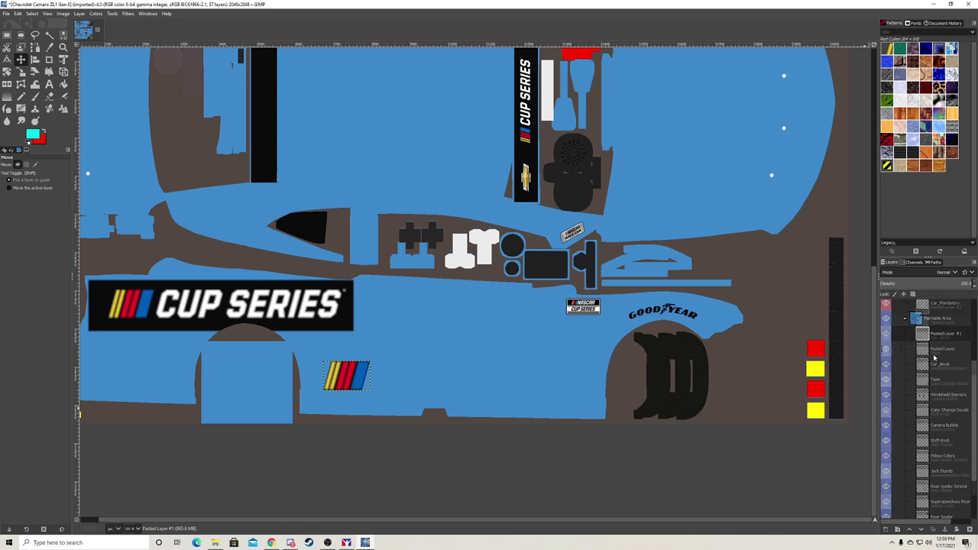
pyautogui.scroll(-3, 934, 364)
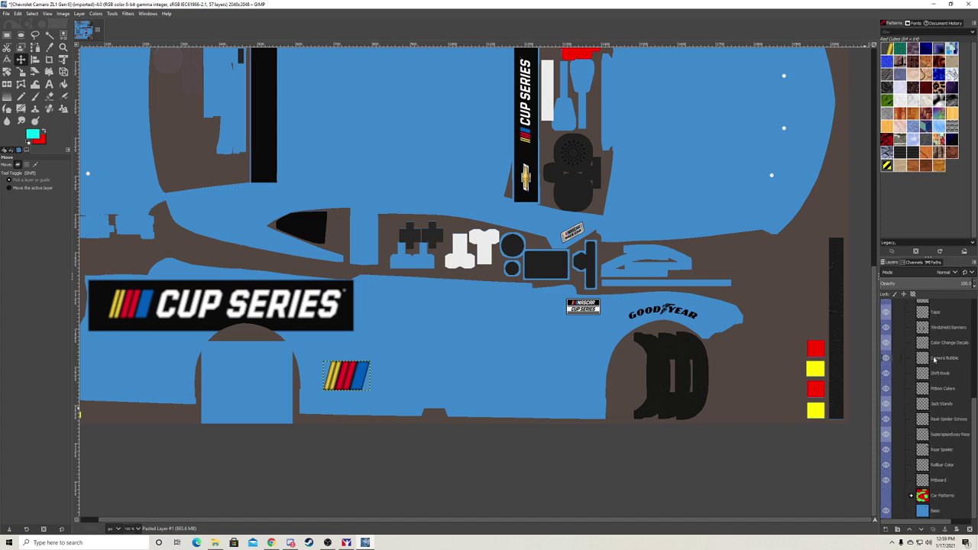
pyautogui.click(937, 512)
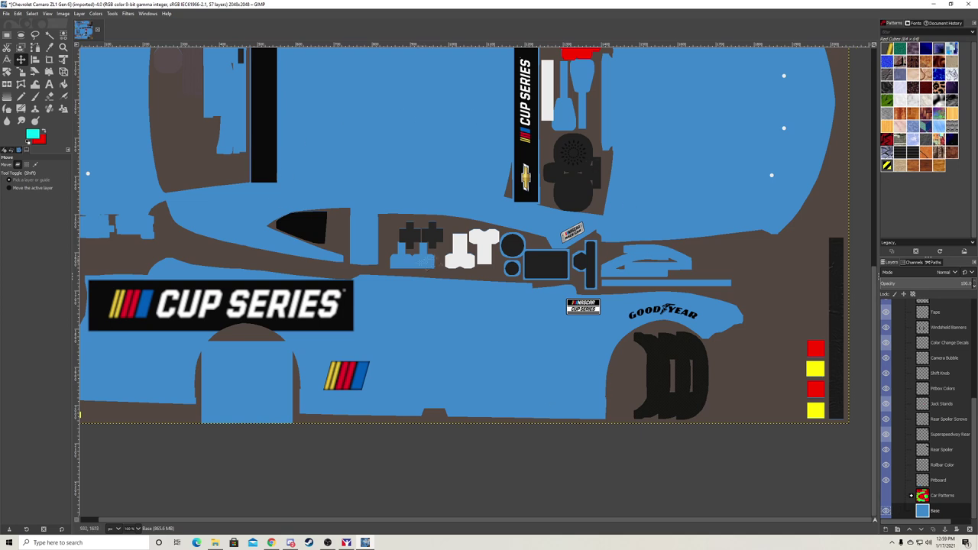
pyautogui.scroll(-2, 470, 265)
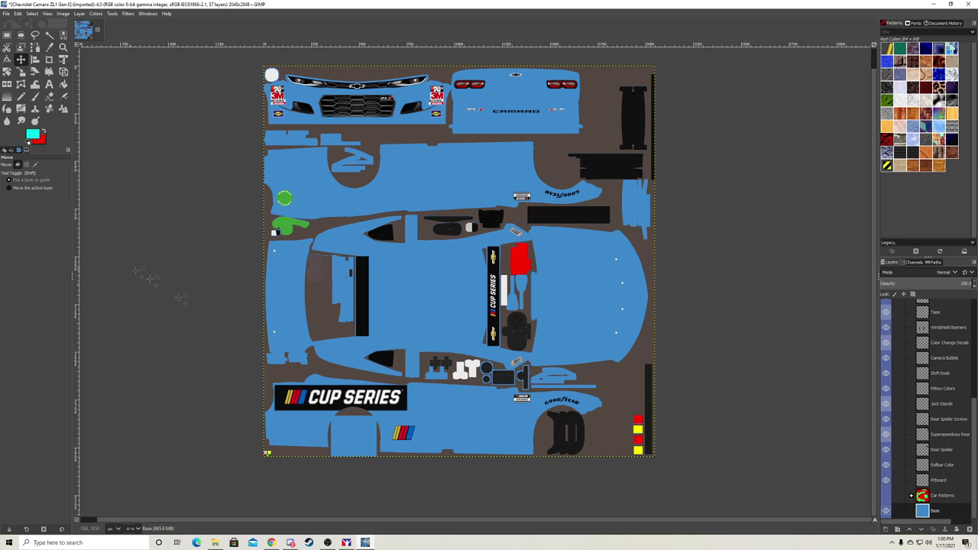
# With the Color Picker on the Cup Series banner layer, sample the banner's black as paint colour
pyautogui.click(50, 48)
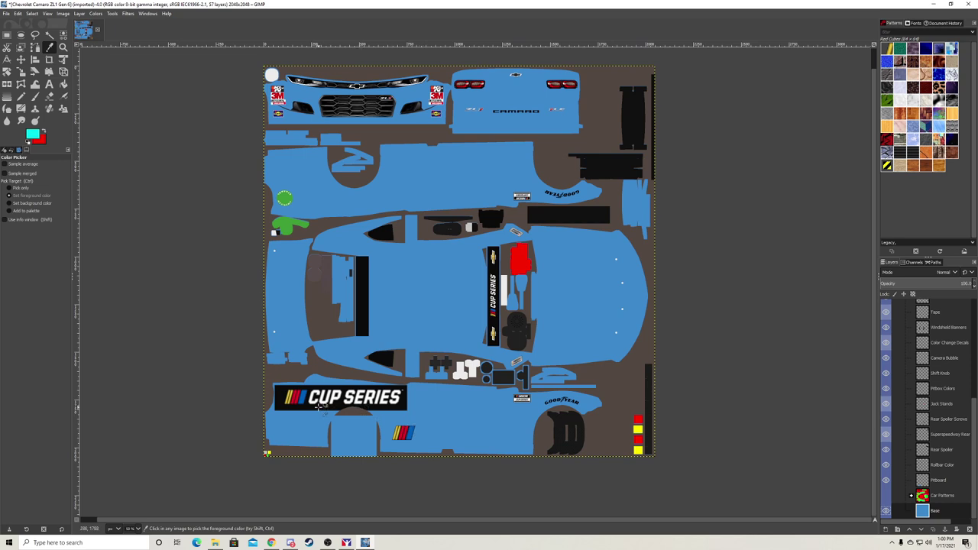
pyautogui.scroll(3, 938, 421)
pyautogui.scroll(5, 938, 420)
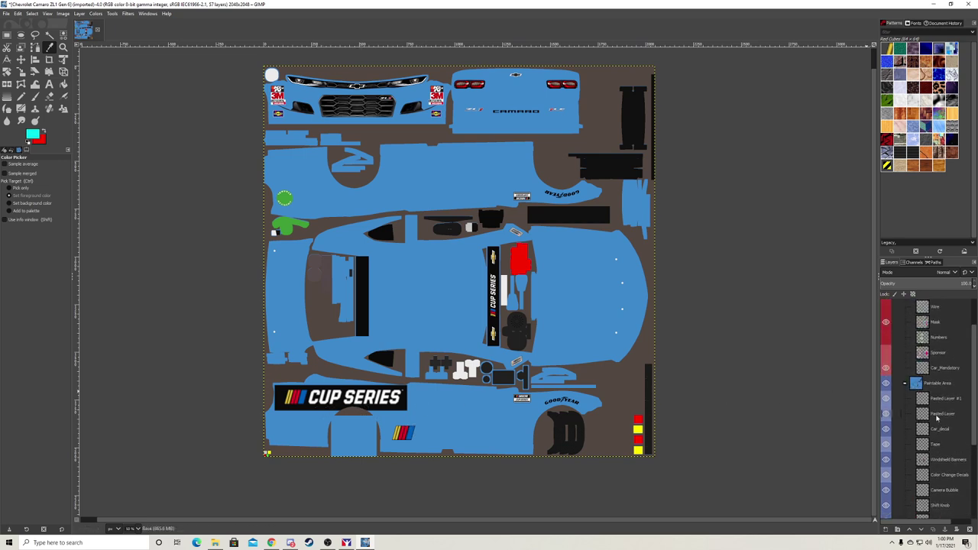
pyautogui.click(944, 413)
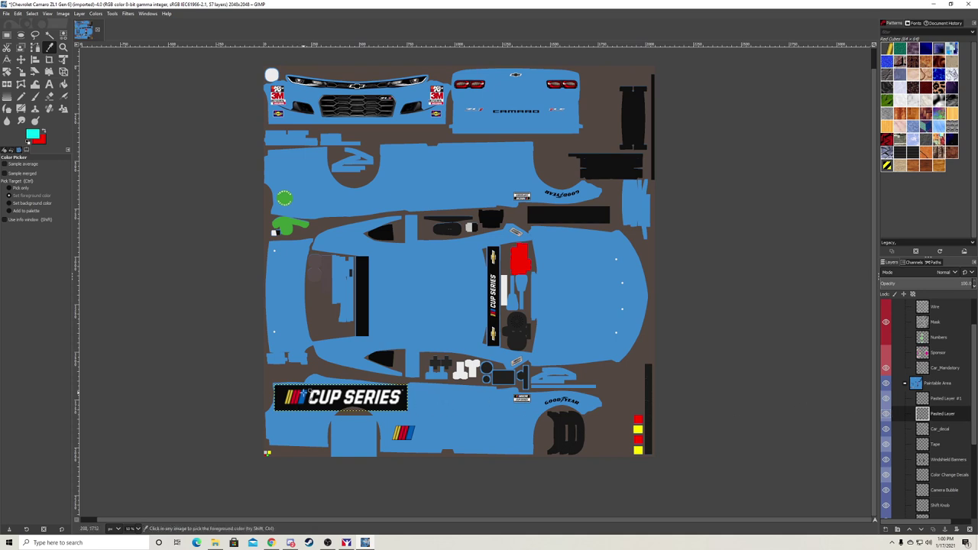
pyautogui.scroll(2, 321, 401)
pyautogui.scroll(2, 321, 401)
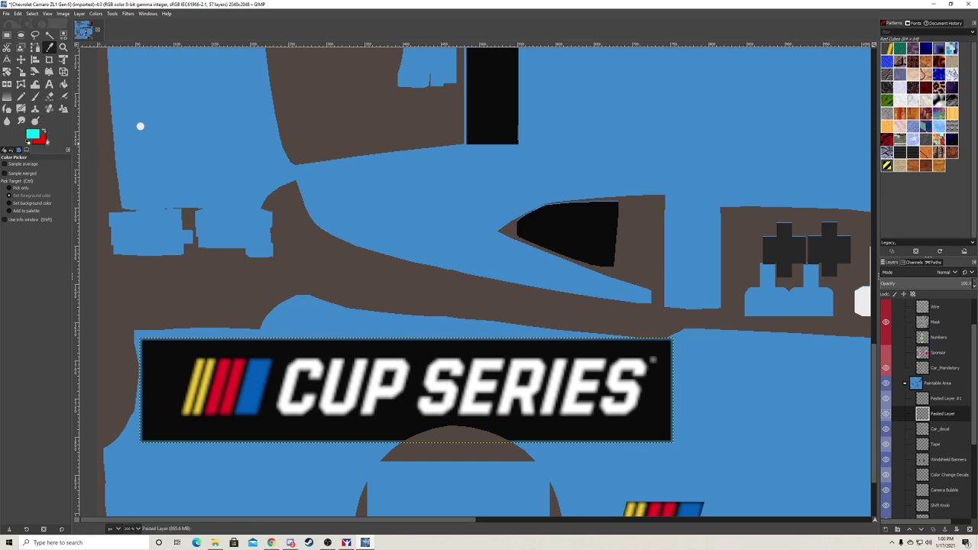
pyautogui.click(399, 408)
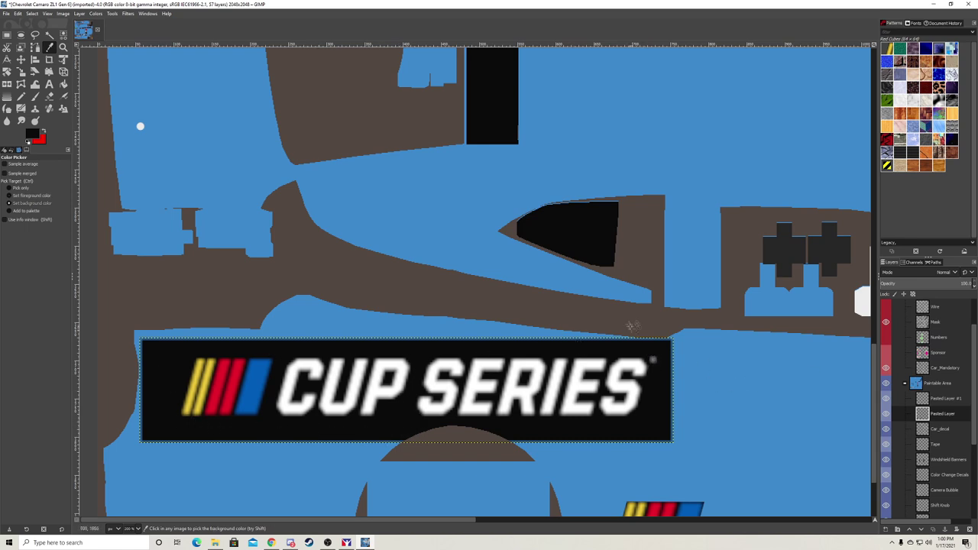
# Zoom back out and make the Base layer the active layer
pyautogui.scroll(-1, 657, 307)
pyautogui.scroll(-2, 657, 307)
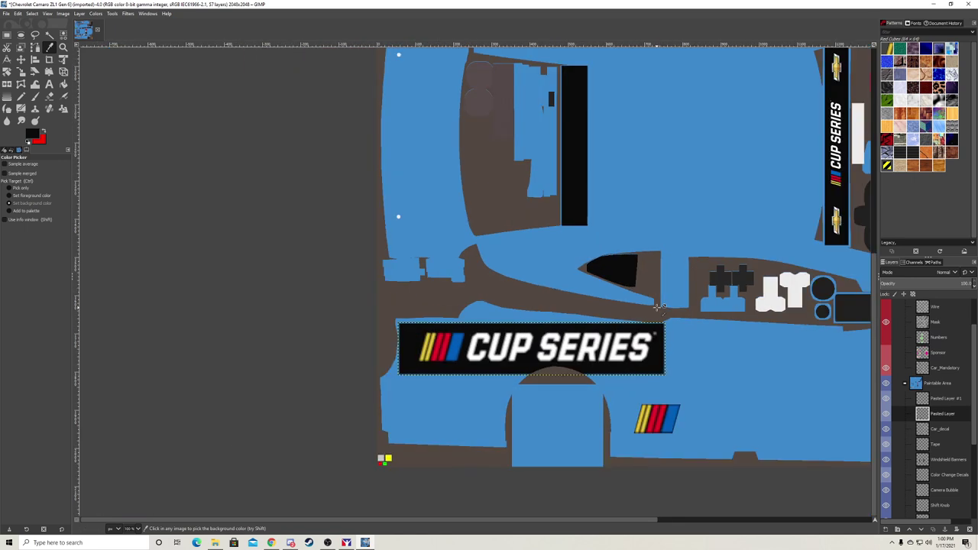
pyautogui.hscroll(3, 658, 520)
pyautogui.scroll(1, 539, 430)
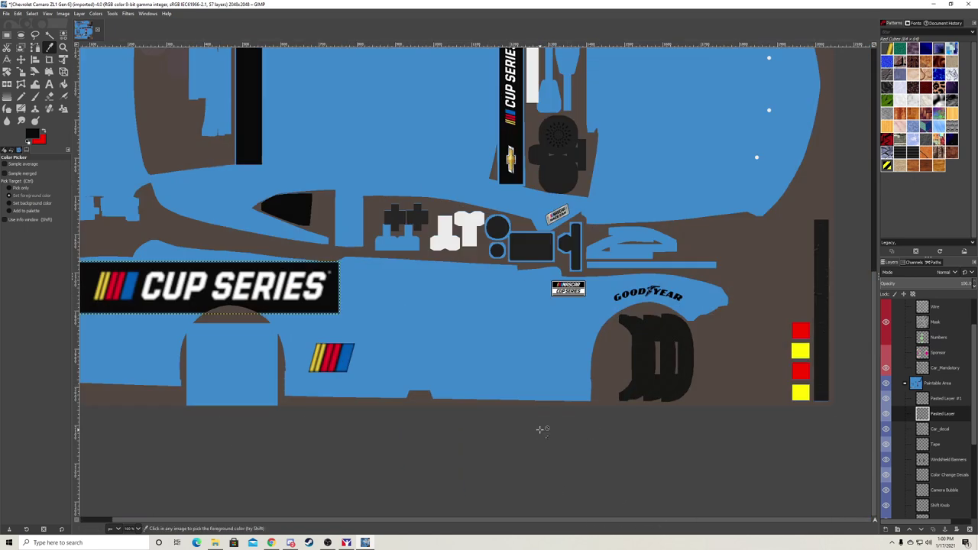
pyautogui.scroll(-4, 540, 429)
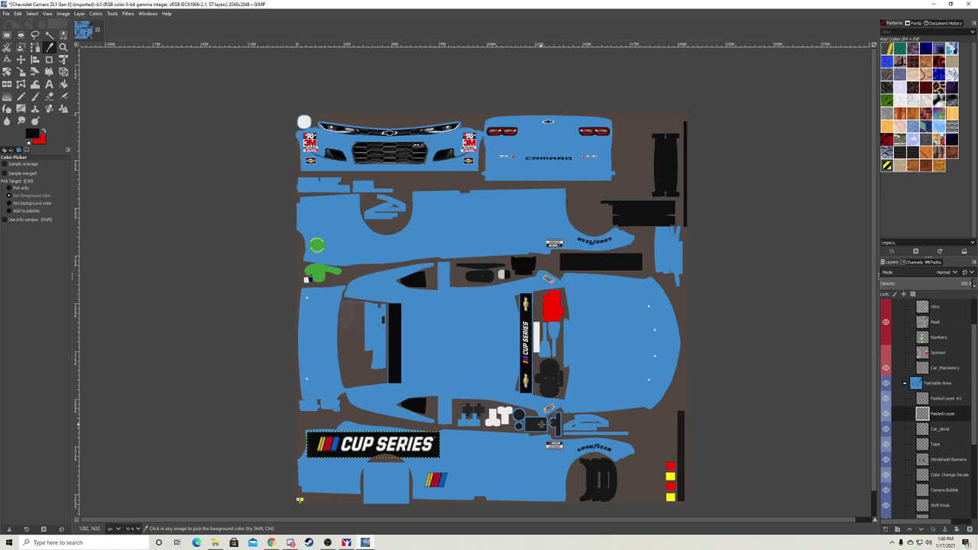
pyautogui.scroll(-3, 951, 481)
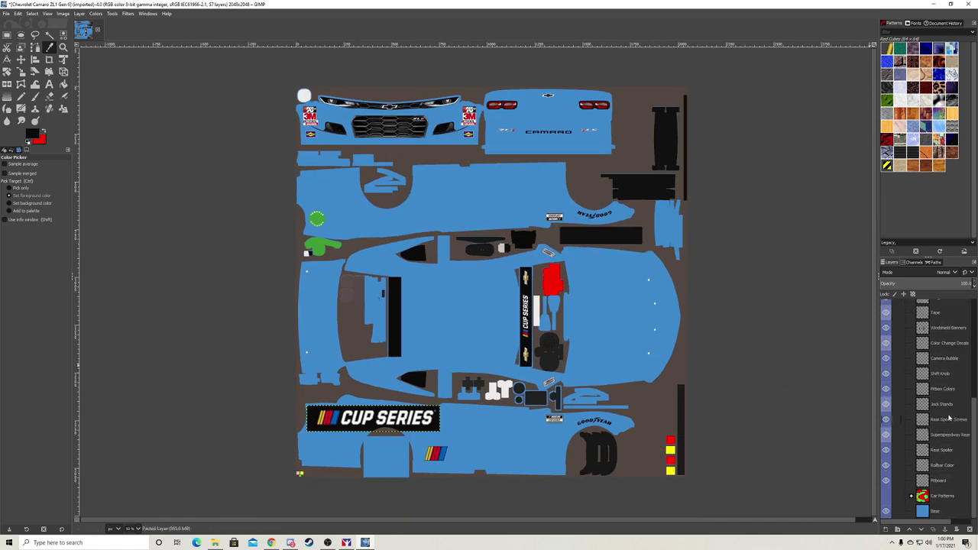
pyautogui.click(949, 511)
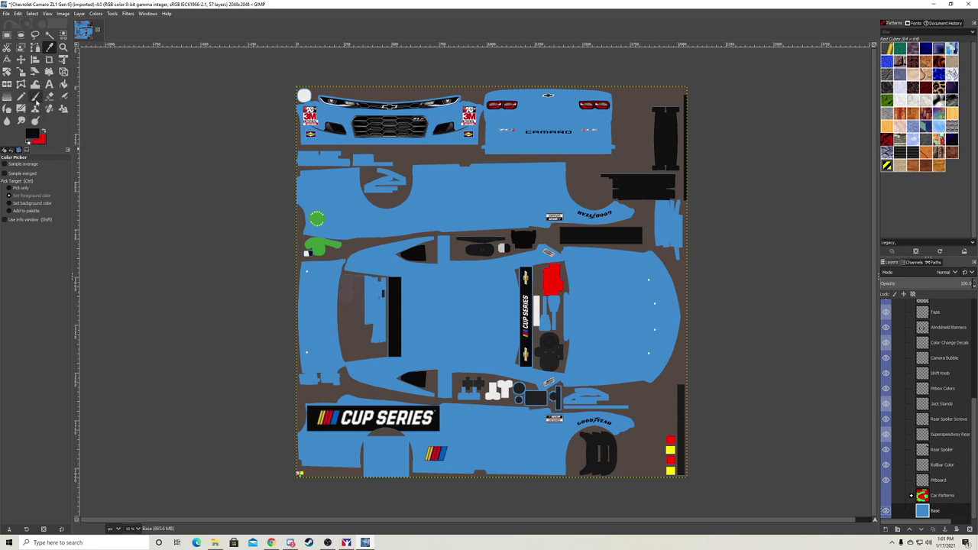
# Choose the Paintbrush, check the brush shape, and raise the brush size to 880
pyautogui.click(35, 97)
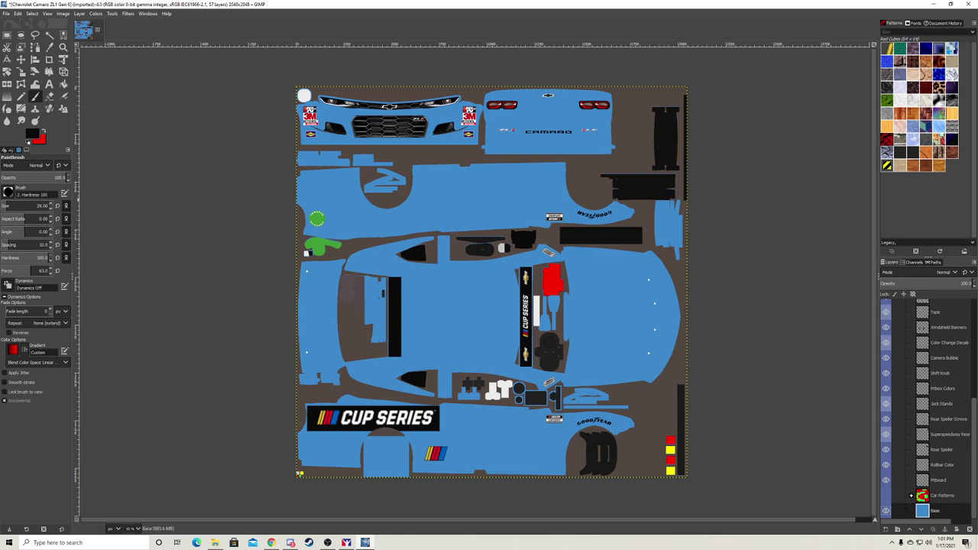
pyautogui.click(9, 194)
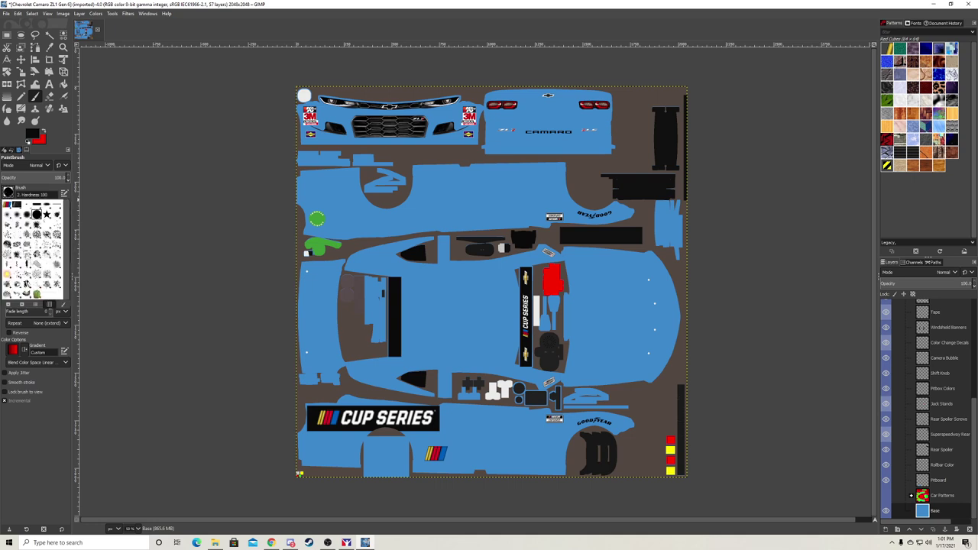
pyautogui.click(10, 193)
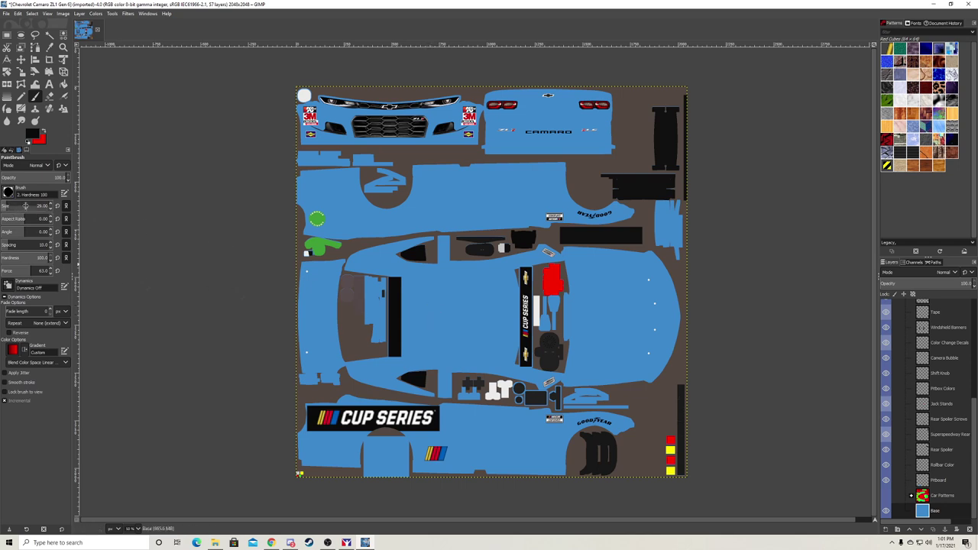
pyautogui.moveTo(25, 205); pyautogui.dragTo(35, 206)
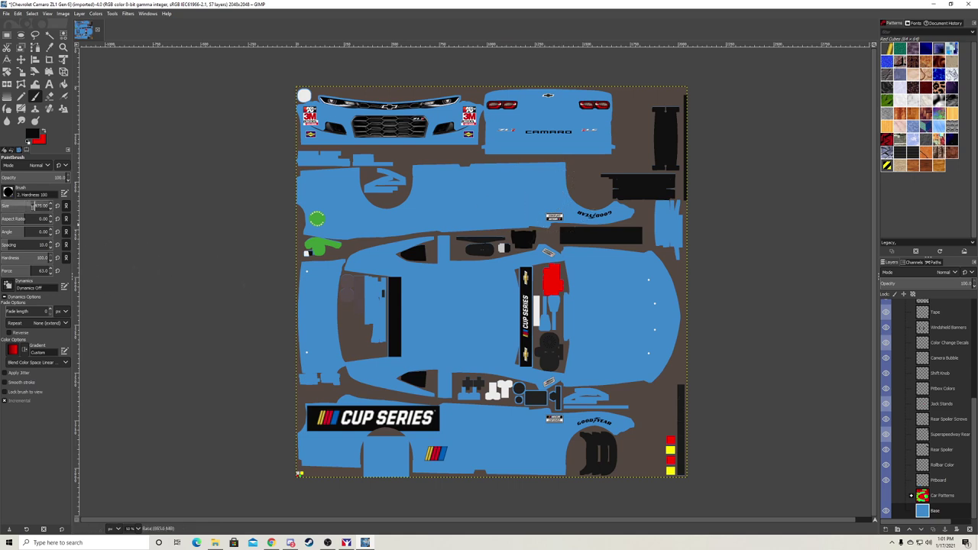
pyautogui.moveTo(42, 206); pyautogui.dragTo(47, 207)
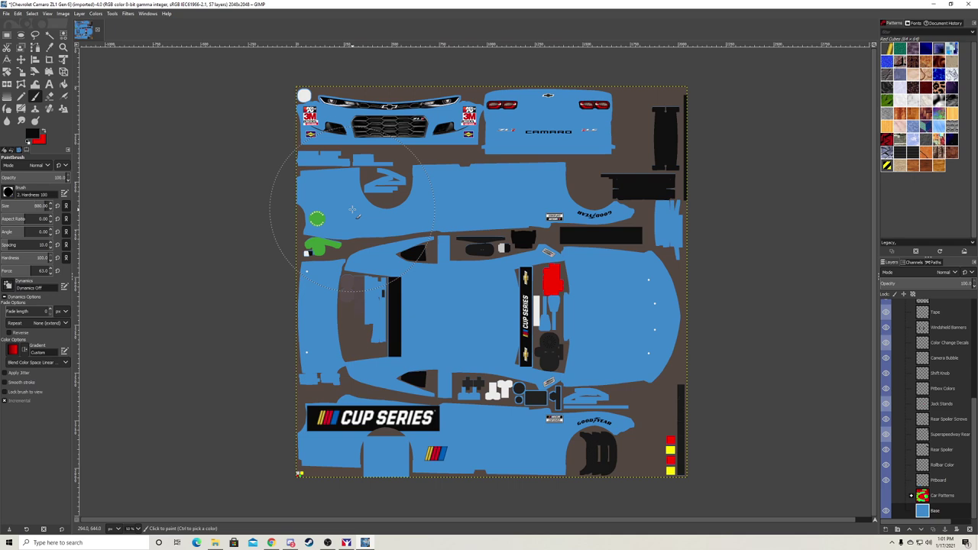
# Paint black over the blue body panels on the Base layer, leaving a small patch under the banner
pyautogui.moveTo(352, 209)
pyautogui.mouseDown()
pyautogui.moveTo(340, 191)
pyautogui.moveTo(366, 126)
pyautogui.moveTo(607, 172)
pyautogui.moveTo(519, 260)
pyautogui.moveTo(398, 283)
pyautogui.moveTo(329, 321)
pyautogui.moveTo(454, 320)
pyautogui.mouseUp()
pyautogui.moveTo(517, 310)
pyautogui.mouseDown()
pyautogui.moveTo(655, 332)
pyautogui.moveTo(549, 428)
pyautogui.moveTo(360, 458)
pyautogui.moveTo(336, 358)
pyautogui.moveTo(458, 198)
pyautogui.moveTo(687, 145)
pyautogui.moveTo(359, 114)
pyautogui.moveTo(432, 451)
pyautogui.moveTo(676, 310)
pyautogui.moveTo(578, 260)
pyautogui.mouseUp()
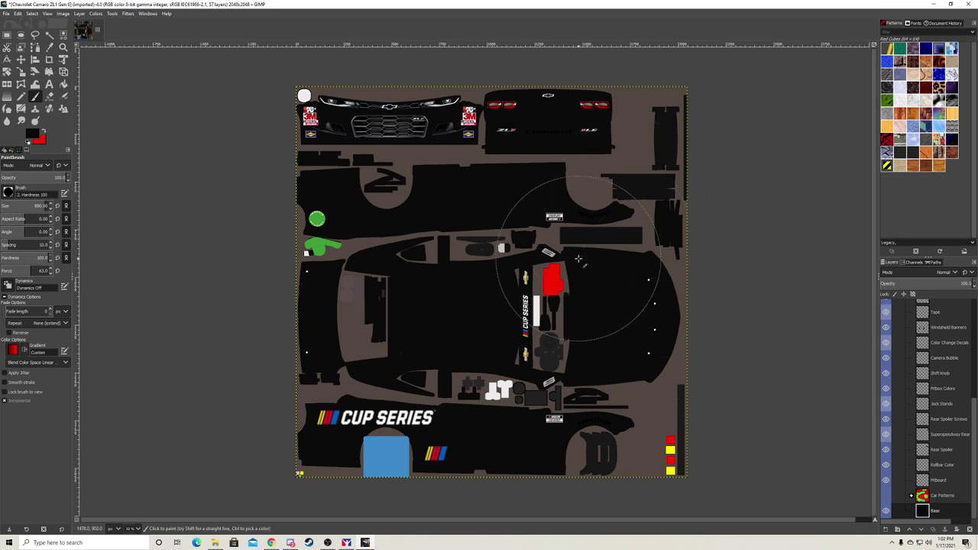
pyautogui.moveTo(578, 259); pyautogui.dragTo(535, 359)
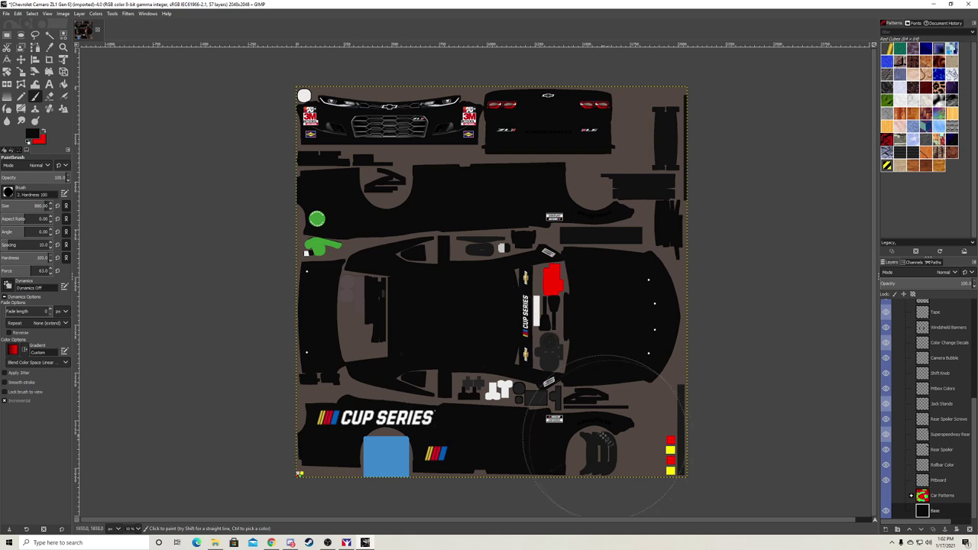
pyautogui.keyDown('ctrl'); pyautogui.scroll(2, 603, 424); pyautogui.keyUp('ctrl')
pyautogui.keyDown('ctrl'); pyautogui.scroll(3, 603, 424); pyautogui.keyUp('ctrl')
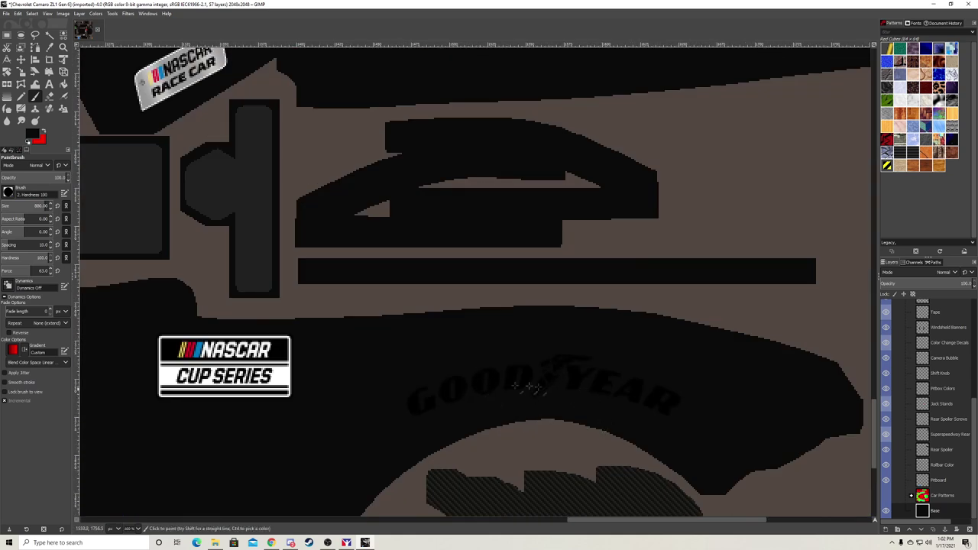
pyautogui.keyDown('ctrl'); pyautogui.scroll(-5, 459, 386); pyautogui.keyUp('ctrl')
pyautogui.scroll(1, 458, 321)
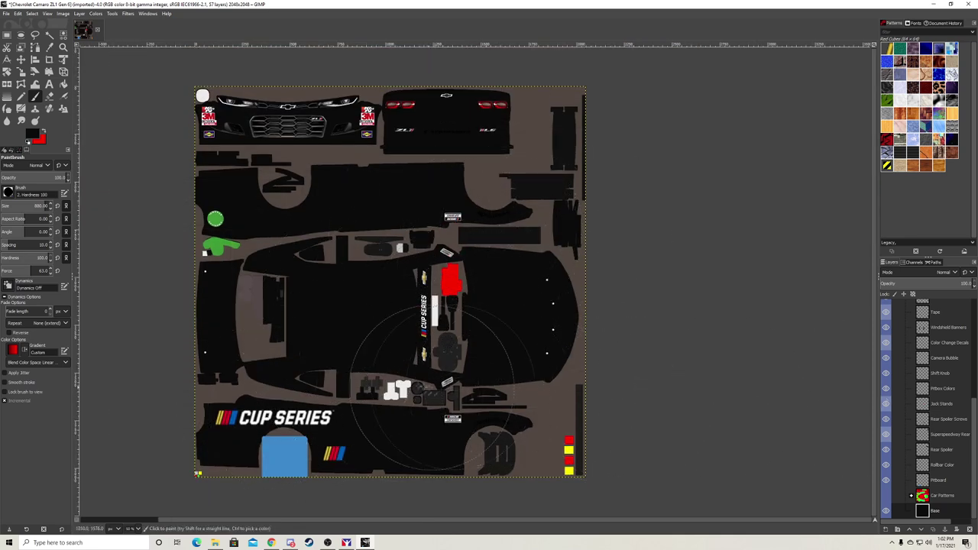
# Select the banner's Pasted Layer and sample the red of its stripes as the paint colour
pyautogui.click(946, 345)
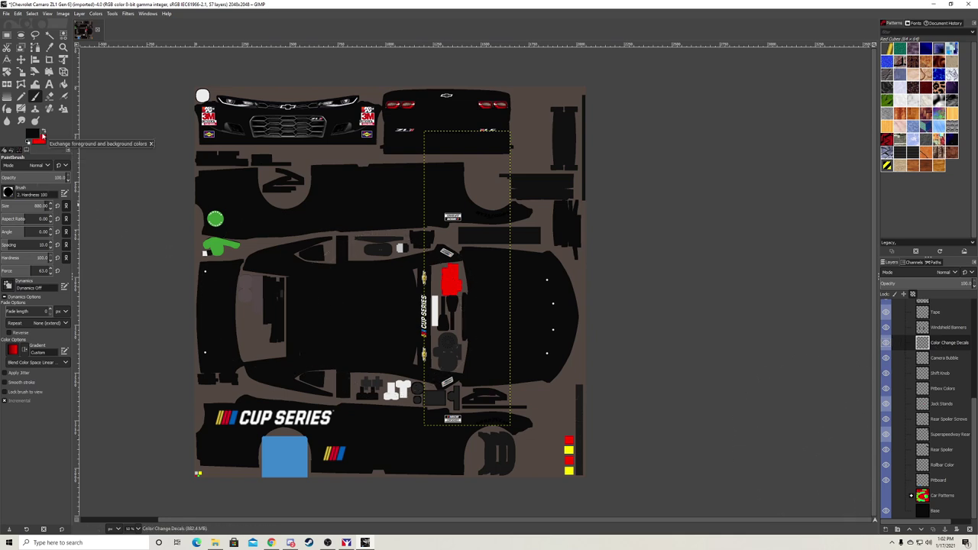
pyautogui.scroll(3, 938, 375)
pyautogui.click(945, 388)
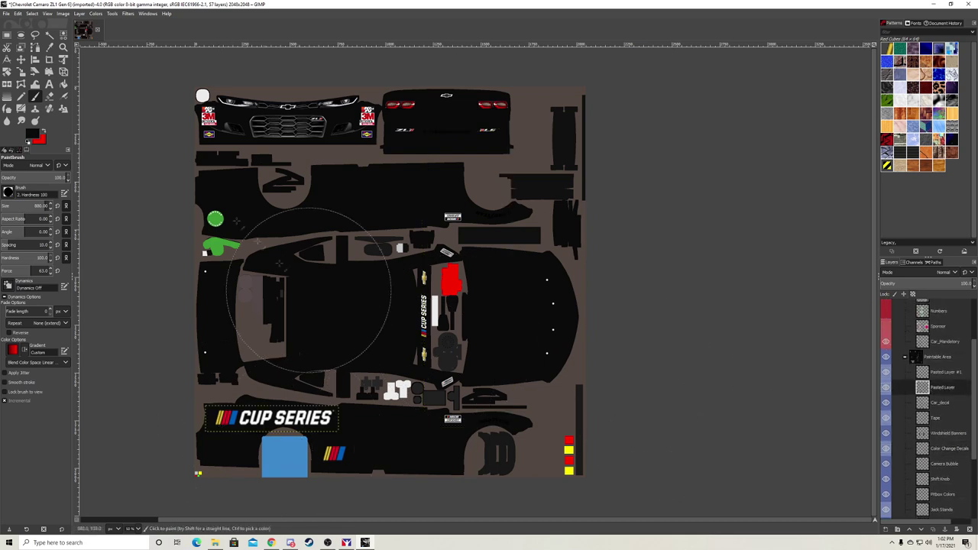
pyautogui.click(49, 47)
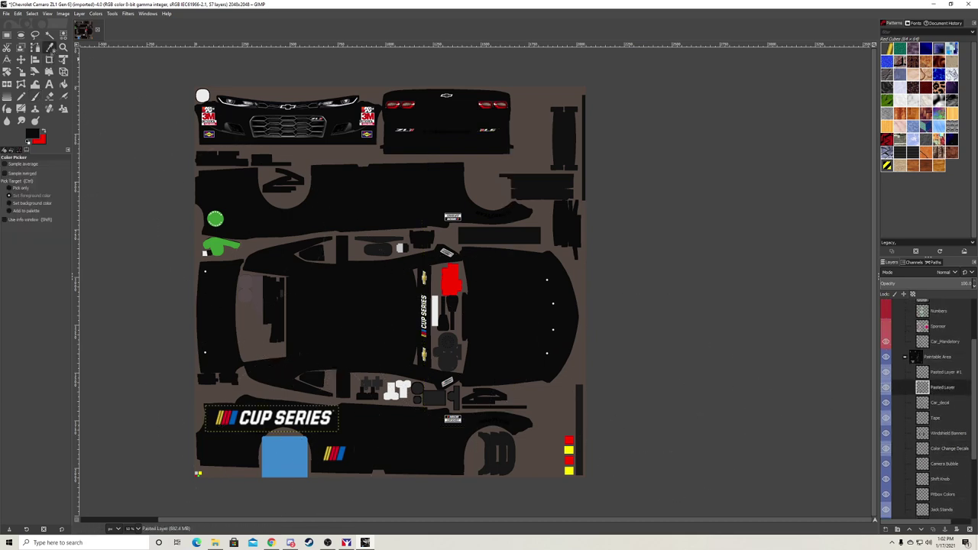
pyautogui.scroll(5, 229, 425)
pyautogui.click(215, 390)
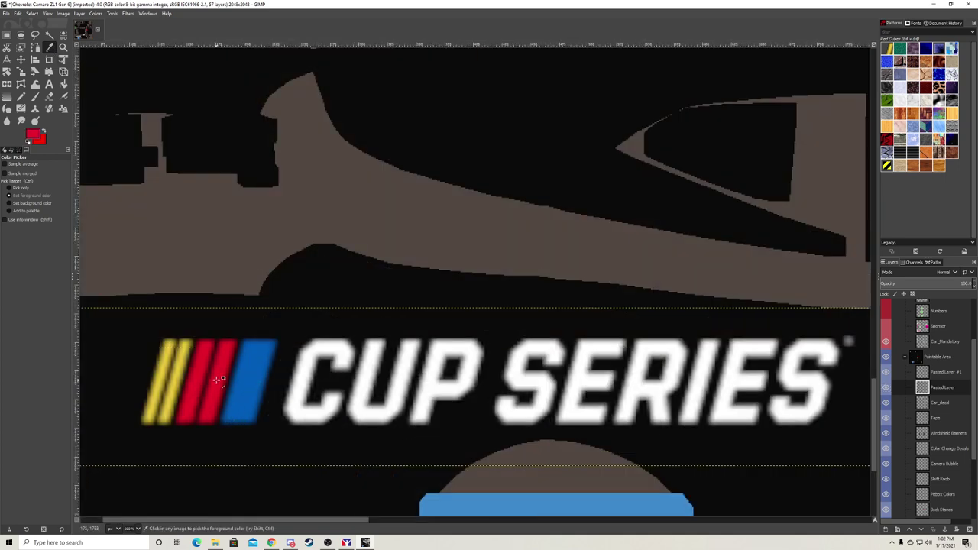
# Return to the Color Change Decals layer as the active layer
pyautogui.scroll(-5, 501, 344)
pyautogui.moveTo(449, 520); pyautogui.dragTo(497, 523)
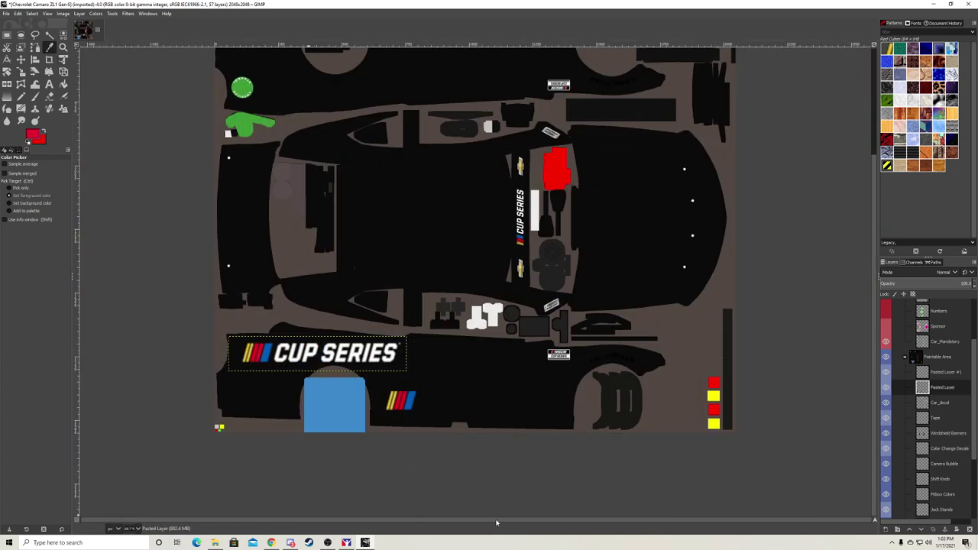
pyautogui.scroll(3, 631, 366)
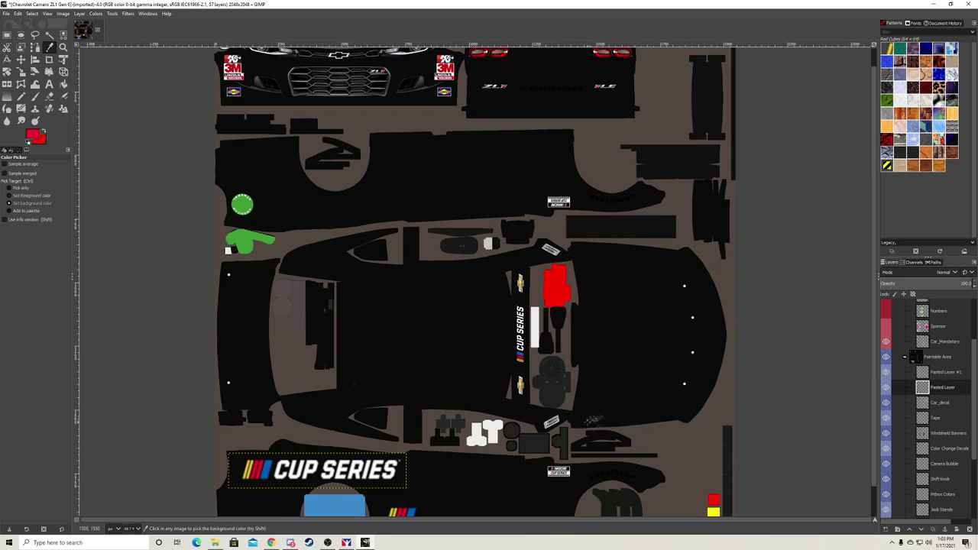
pyautogui.scroll(-1, 603, 414)
pyautogui.scroll(-3, 954, 416)
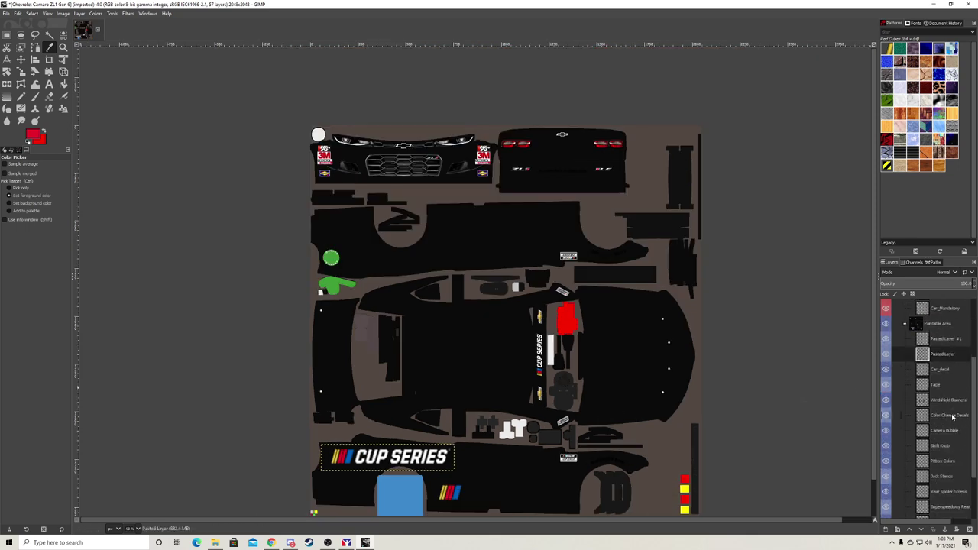
pyautogui.click(947, 415)
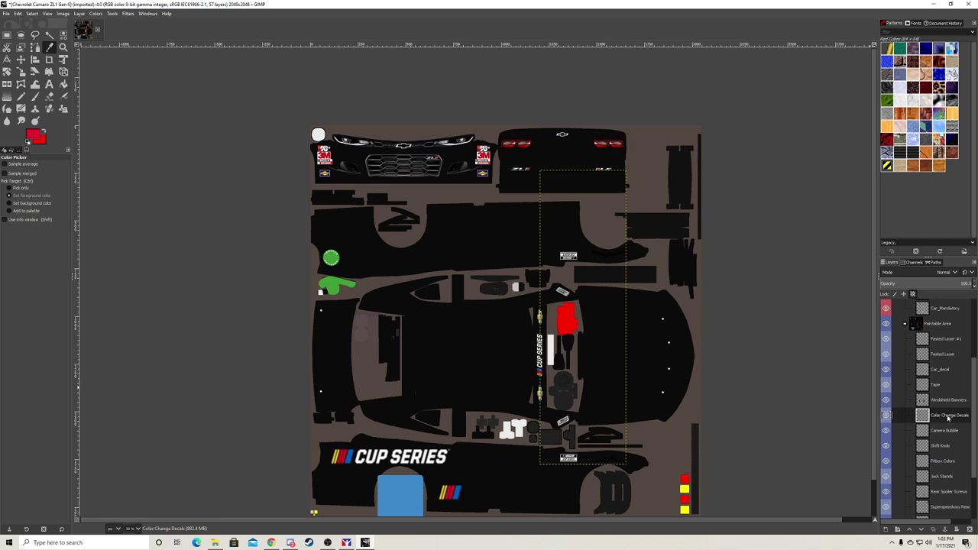
# Use Alpha to Selection on Color Change Decals, brush red inside the decals, then select none
pyautogui.rightClick(944, 419)
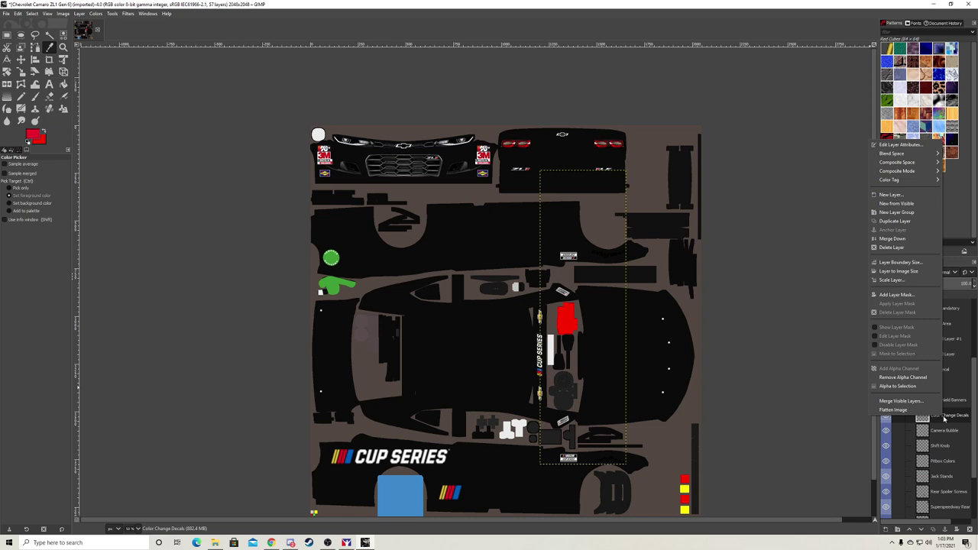
pyautogui.click(894, 387)
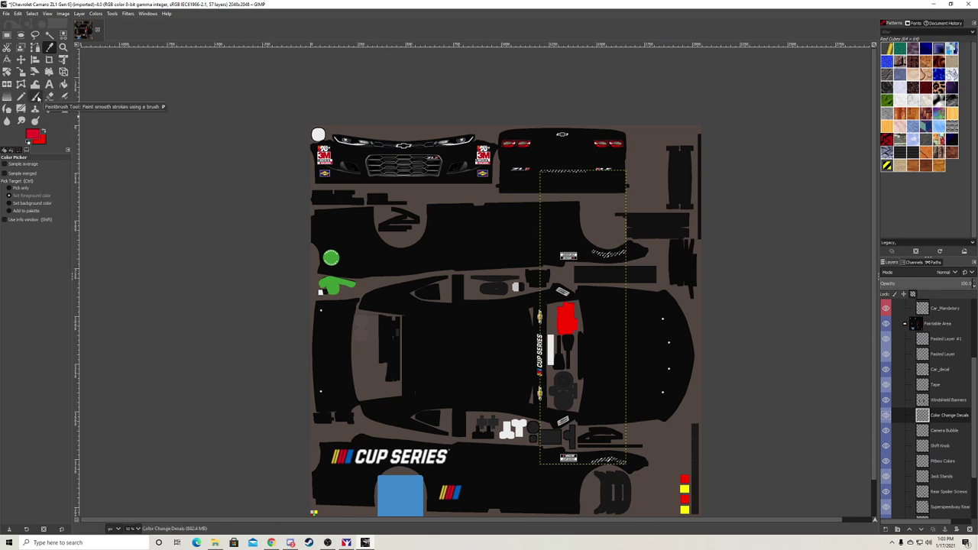
pyautogui.click(36, 97)
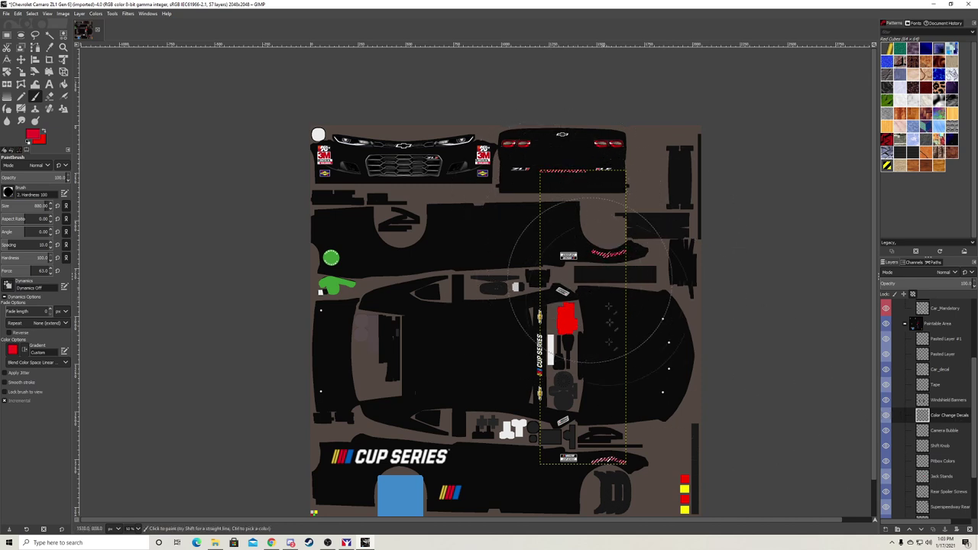
pyautogui.click(32, 14)
pyautogui.click(40, 32)
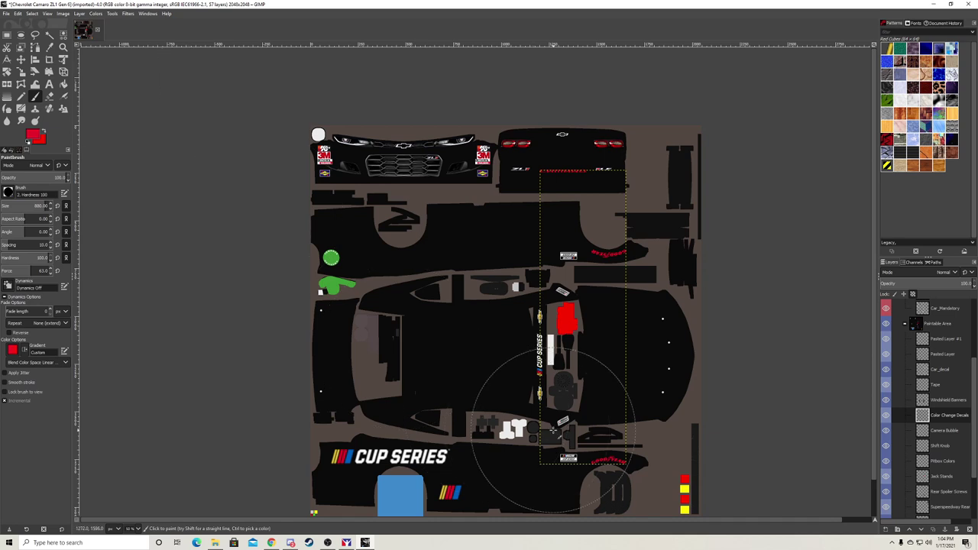
# Make the Base layer the active layer in the Layers panel
pyautogui.scroll(-3, 935, 425)
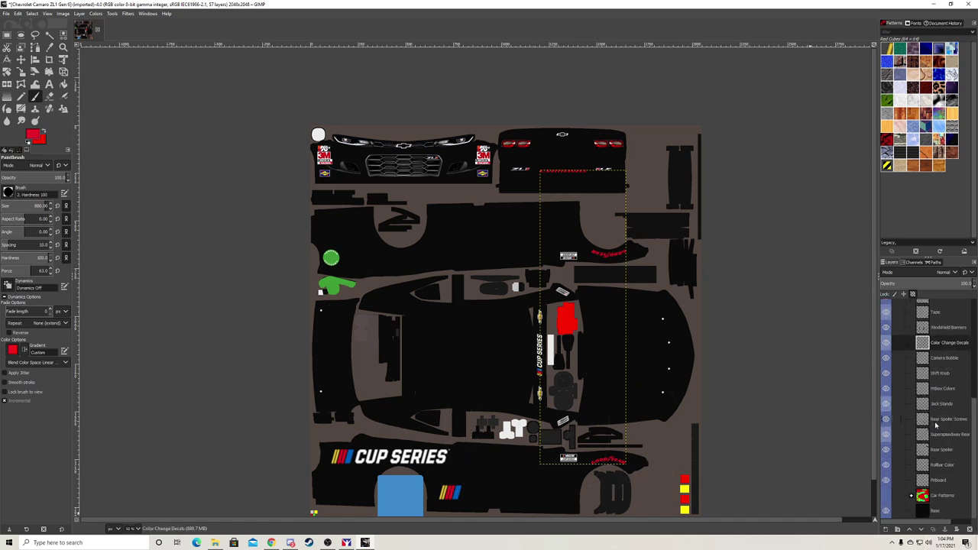
pyautogui.click(942, 511)
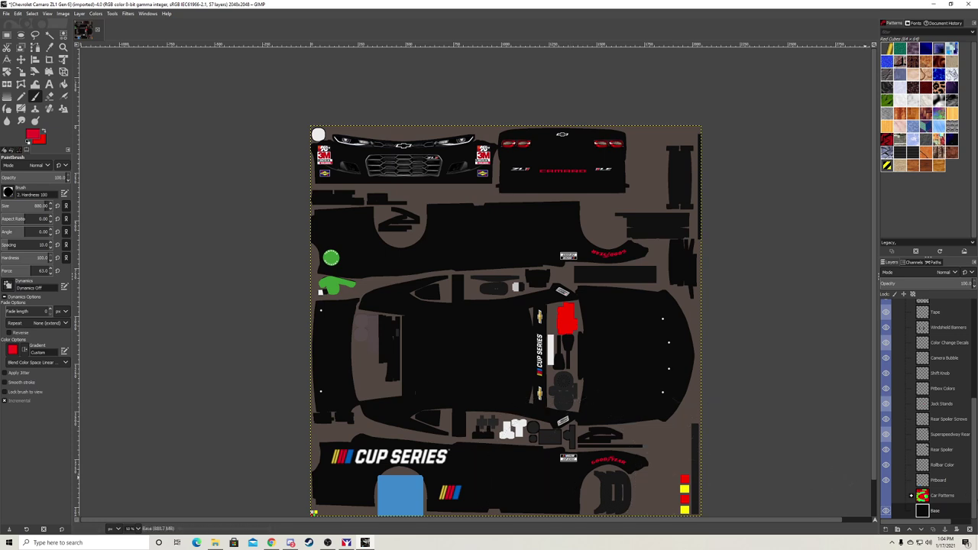
# Add a new transparent layer named 'Red Stripe' directly above the Base layer
pyautogui.rightClick(936, 511)
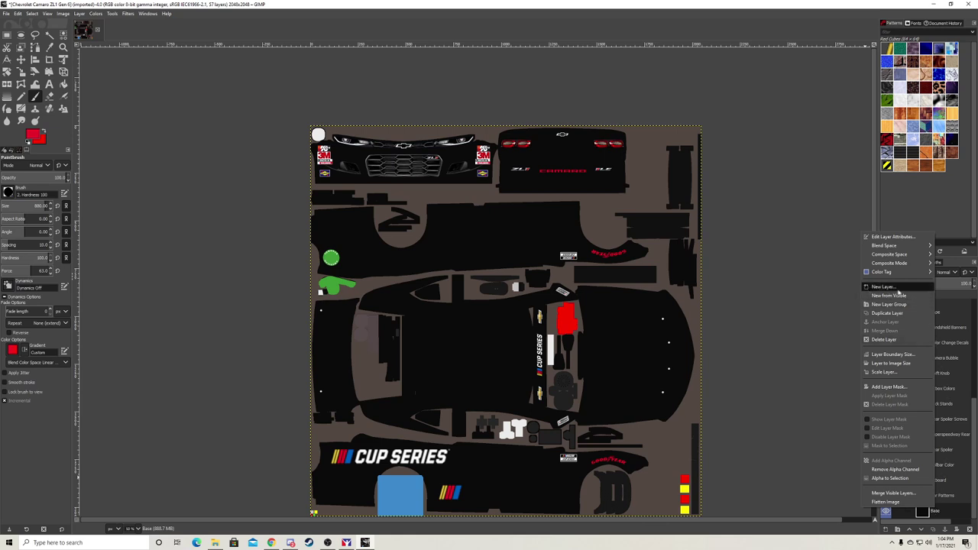
pyautogui.click(866, 288)
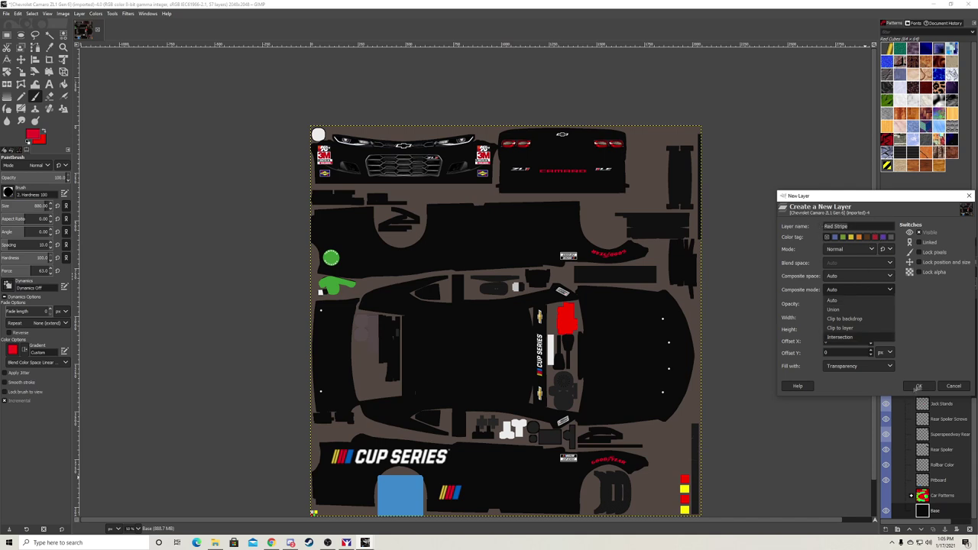
pyautogui.click(928, 389)
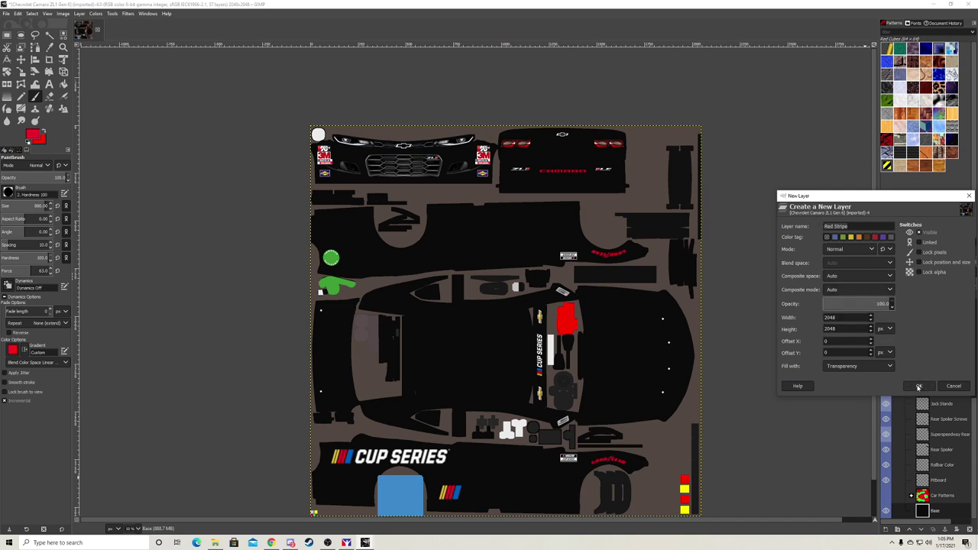
pyautogui.click(919, 387)
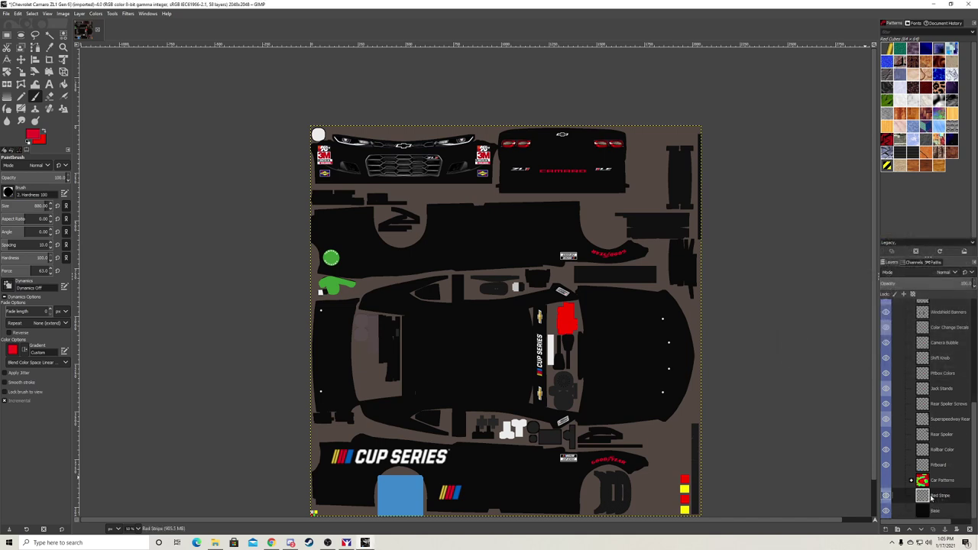
# Free-select a tapered wedge running forward from the rear wheel arch along the lower side panel
pyautogui.scroll(-1, 578, 373)
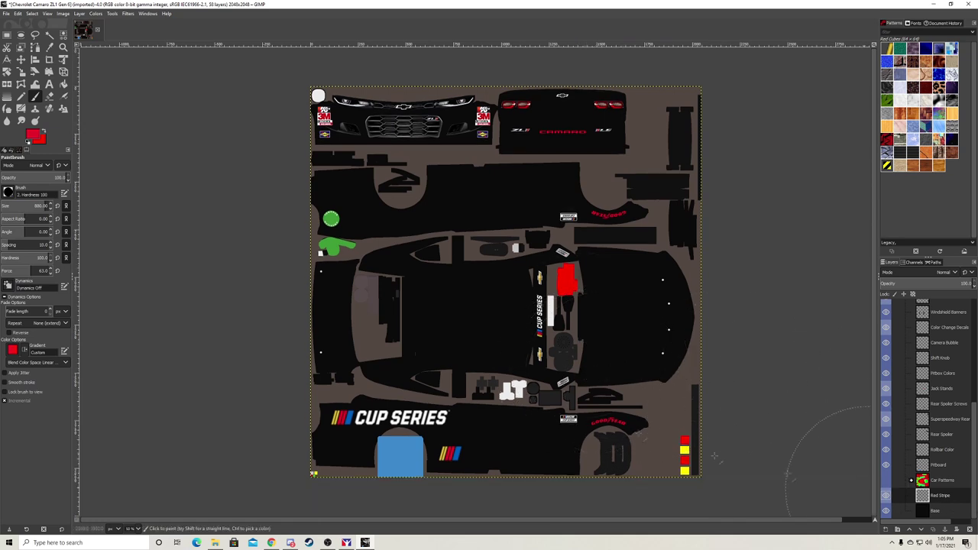
pyautogui.click(34, 36)
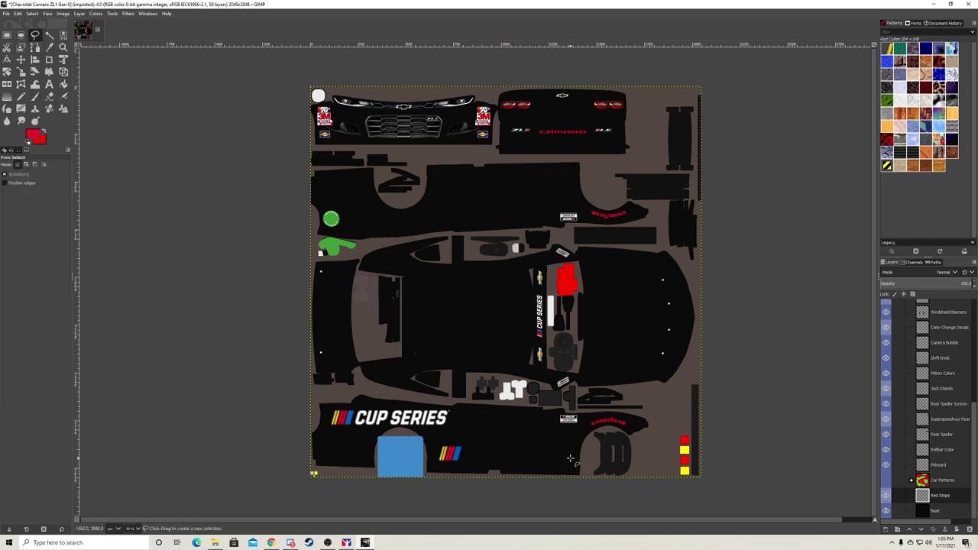
pyautogui.scroll(2, 570, 458)
pyautogui.scroll(1, 570, 459)
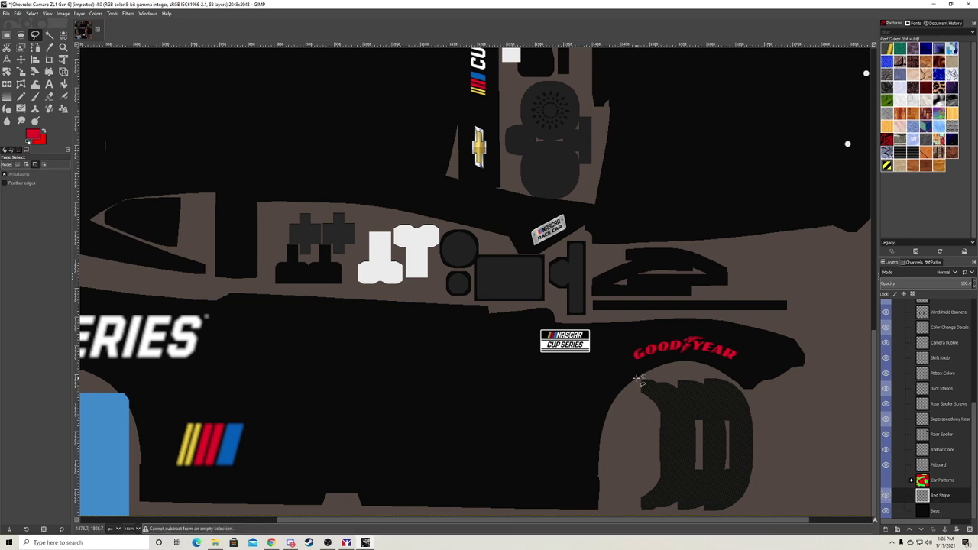
pyautogui.click(635, 378)
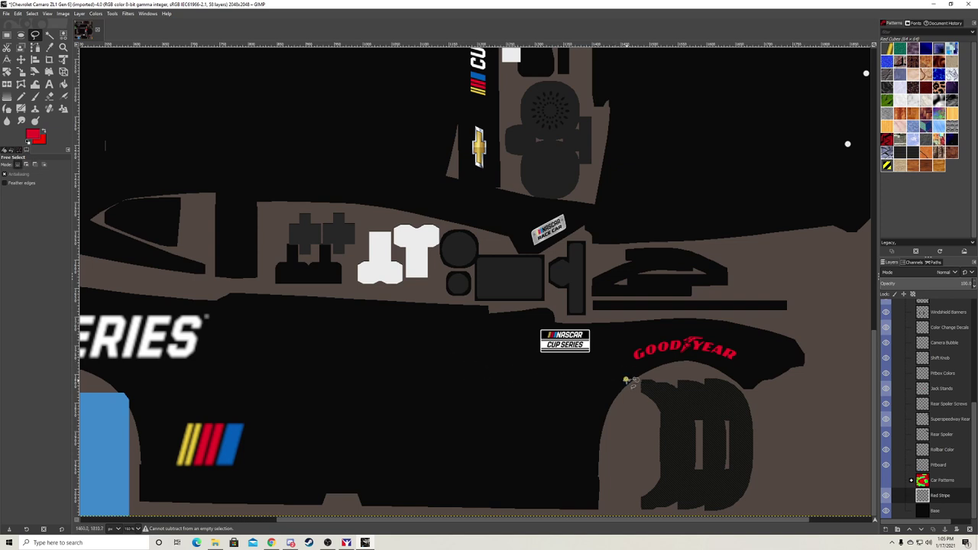
pyautogui.click(633, 388)
pyautogui.click(632, 383)
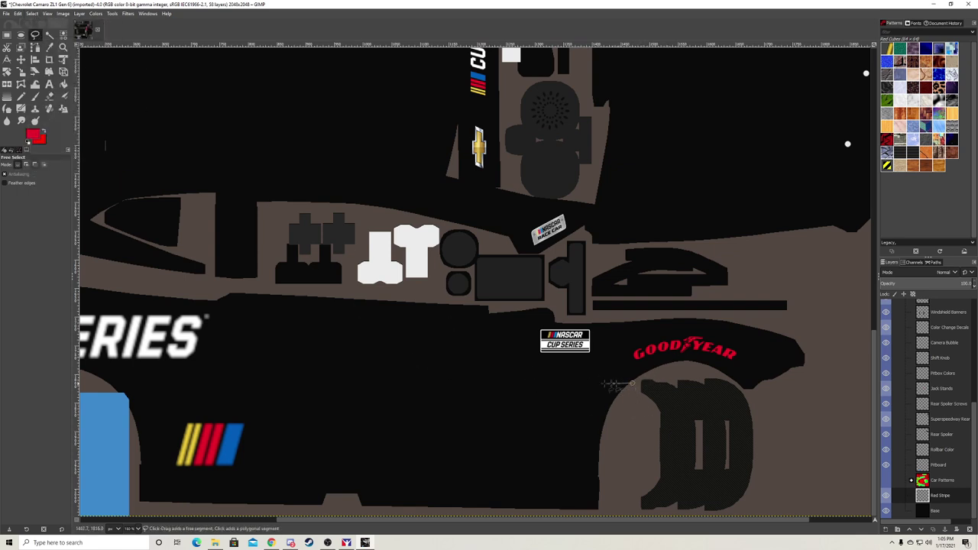
pyautogui.click(258, 396)
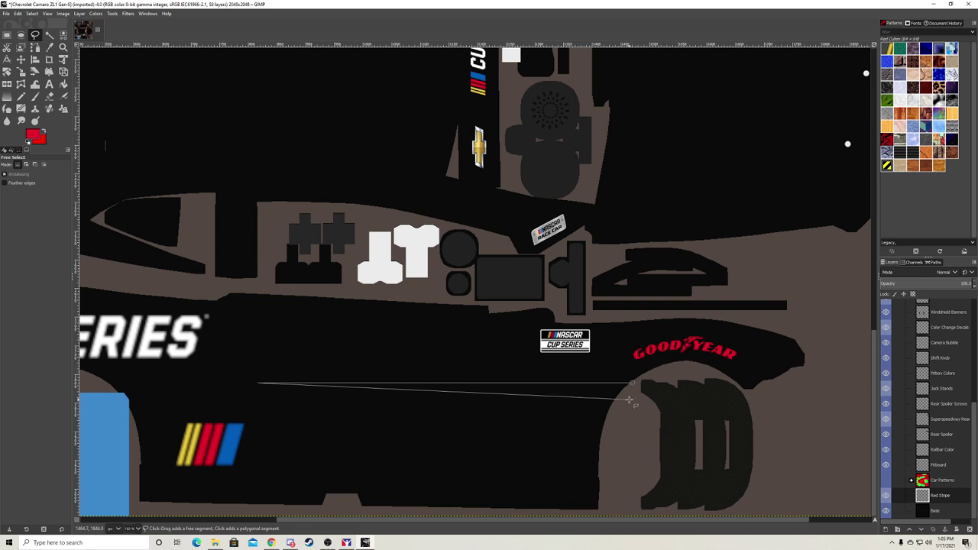
pyautogui.click(599, 474)
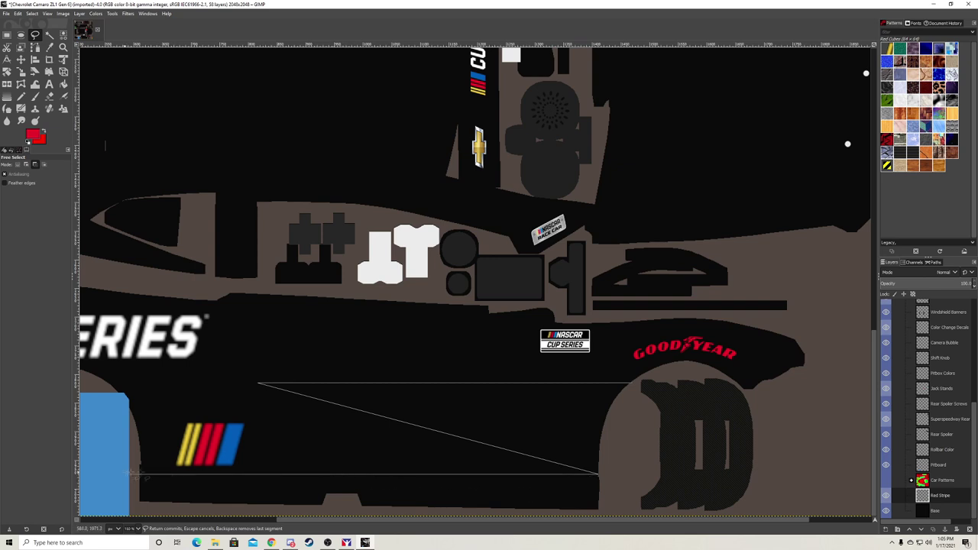
pyautogui.click(633, 440)
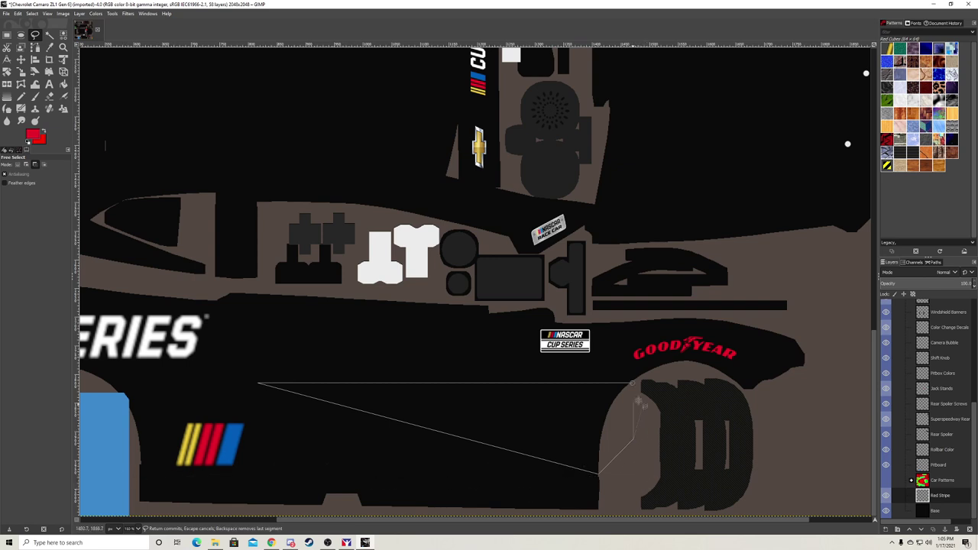
pyautogui.click(633, 384)
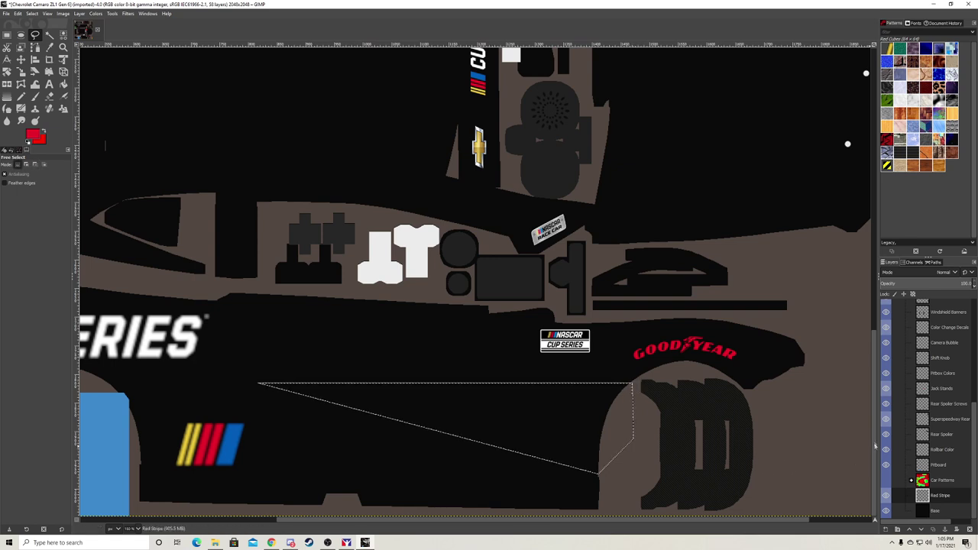
# Paint the wedge selection solid red with the Paintbrush, then clear the selection
pyautogui.click(35, 96)
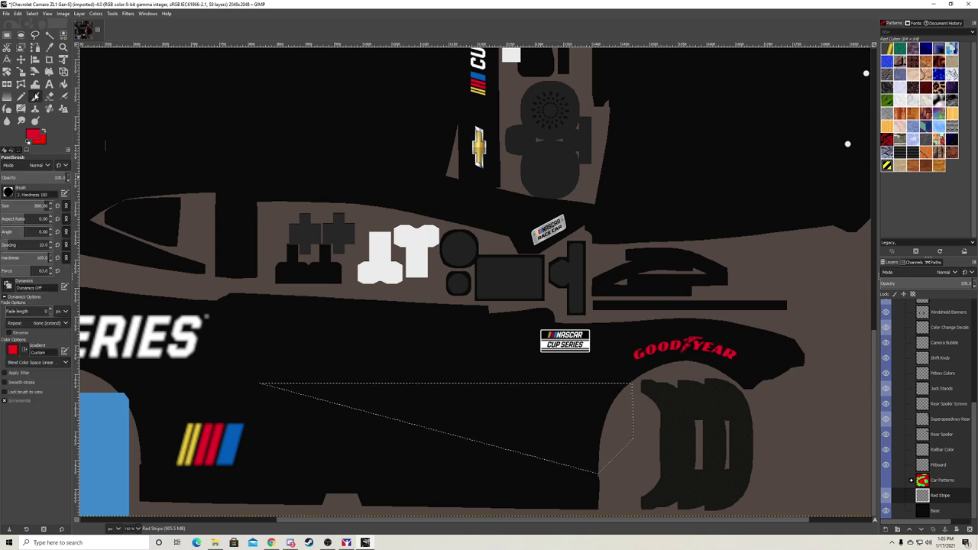
pyautogui.moveTo(290, 379); pyautogui.dragTo(550, 413)
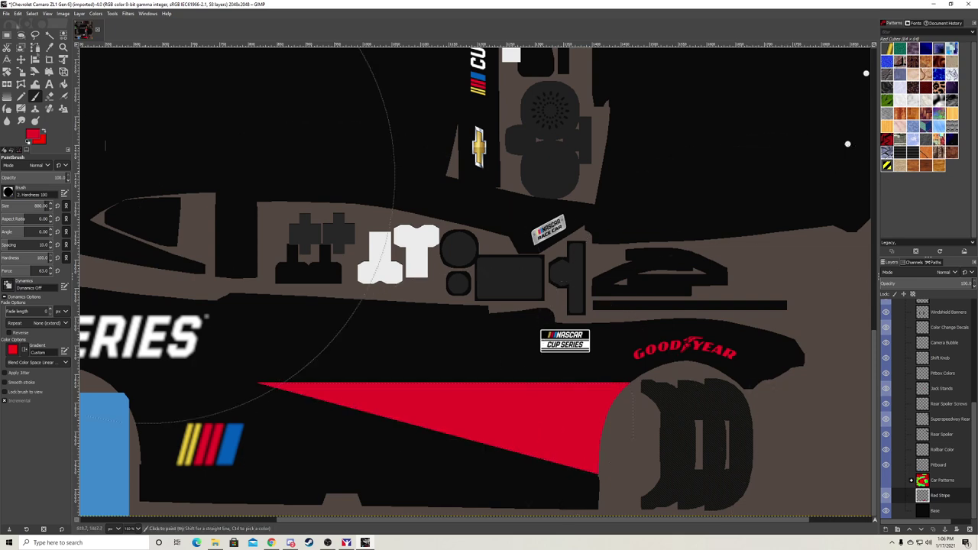
pyautogui.click(32, 14)
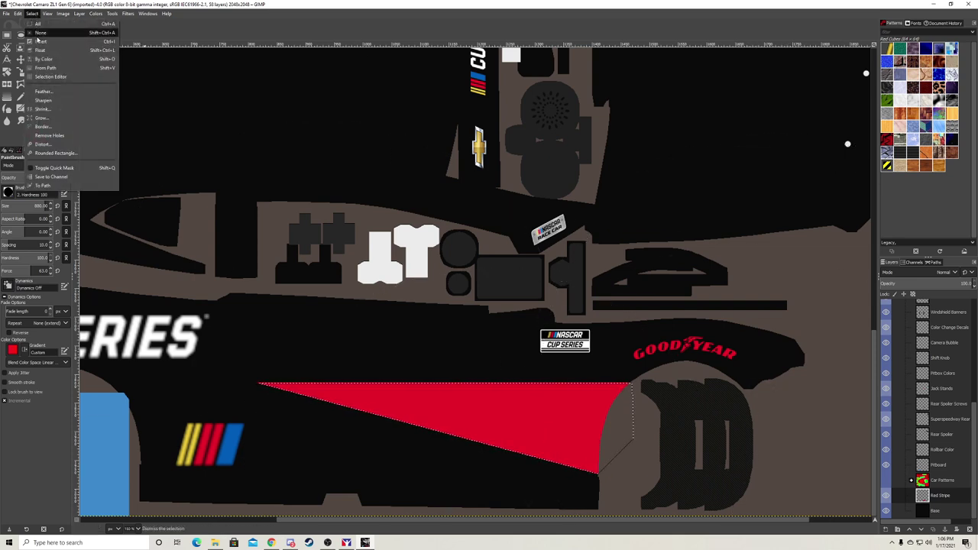
pyautogui.click(41, 38)
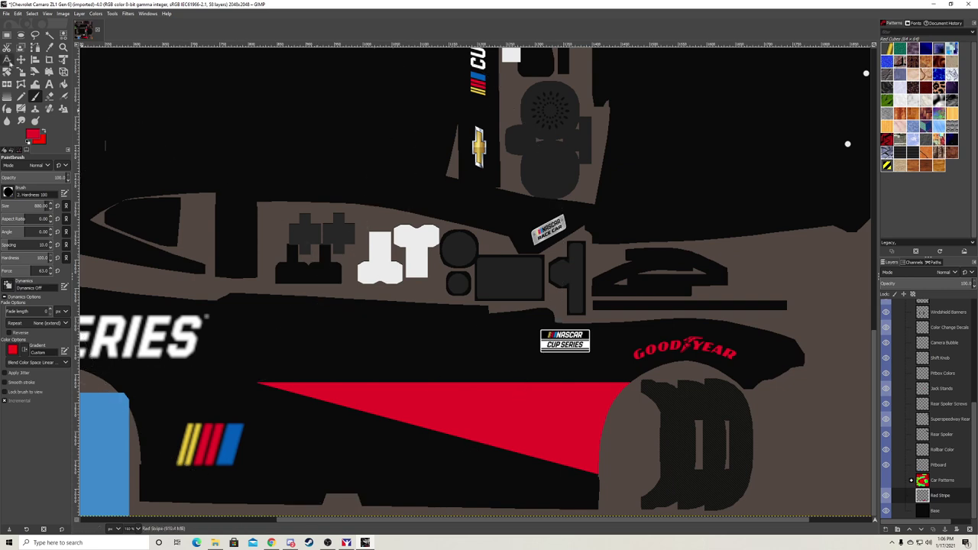
# Nudge the red stripe slightly up and right, then duplicate the Red Stripe layer
pyautogui.press('m')
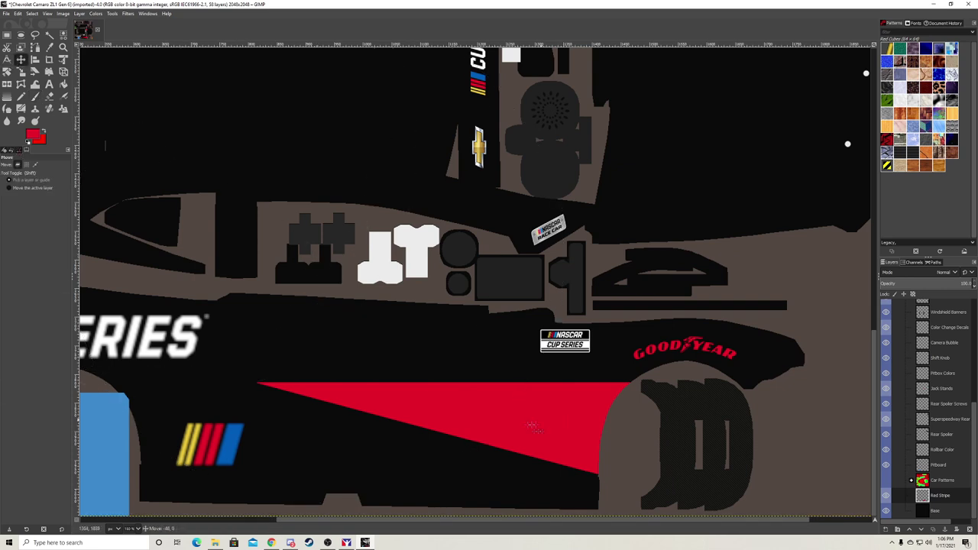
pyautogui.moveTo(583, 459); pyautogui.dragTo(516, 414)
pyautogui.moveTo(947, 497); pyautogui.dragTo(484, 332)
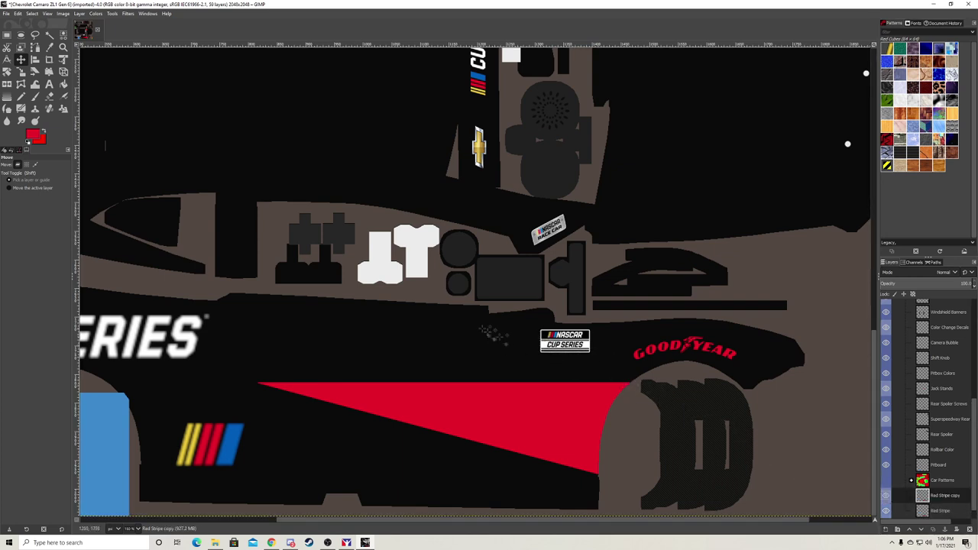
# Move the Red Stripe copy up onto the top body panel, undoing a lower trial placement
pyautogui.scroll(-1, 479, 250)
pyautogui.scroll(-1, 478, 249)
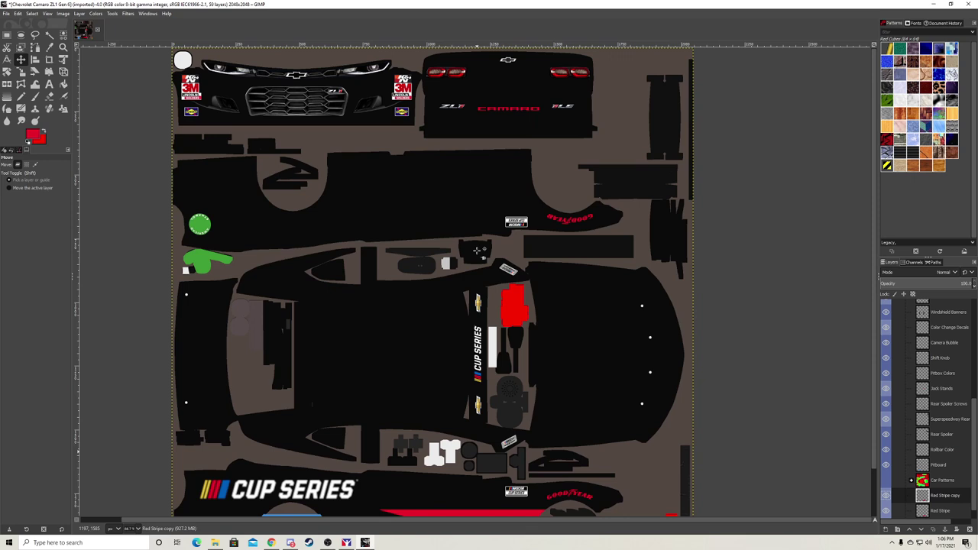
pyautogui.scroll(-1, 478, 249)
pyautogui.scroll(-1, 480, 252)
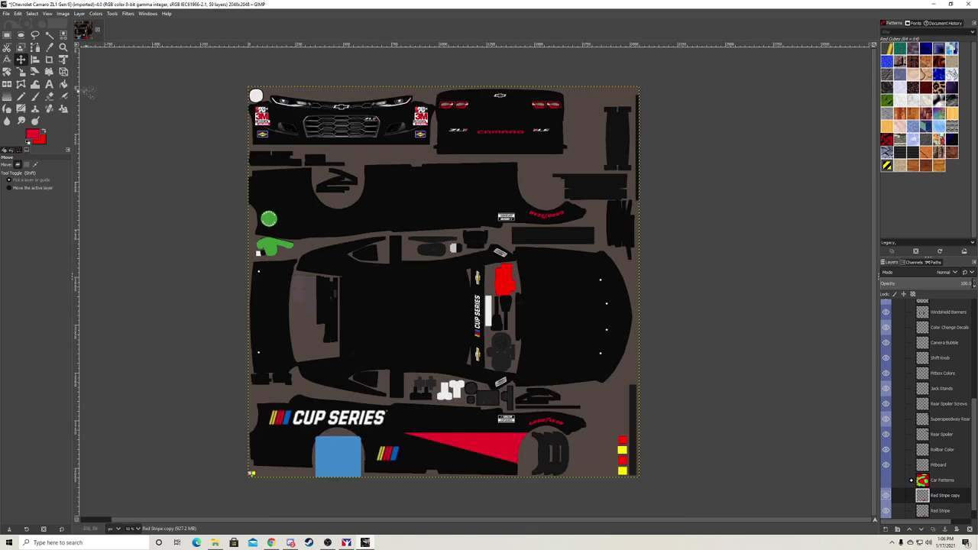
pyautogui.moveTo(495, 448)
pyautogui.mouseDown()
pyautogui.moveTo(467, 426)
pyautogui.moveTo(451, 325)
pyautogui.moveTo(501, 196)
pyautogui.moveTo(504, 203)
pyautogui.mouseUp()
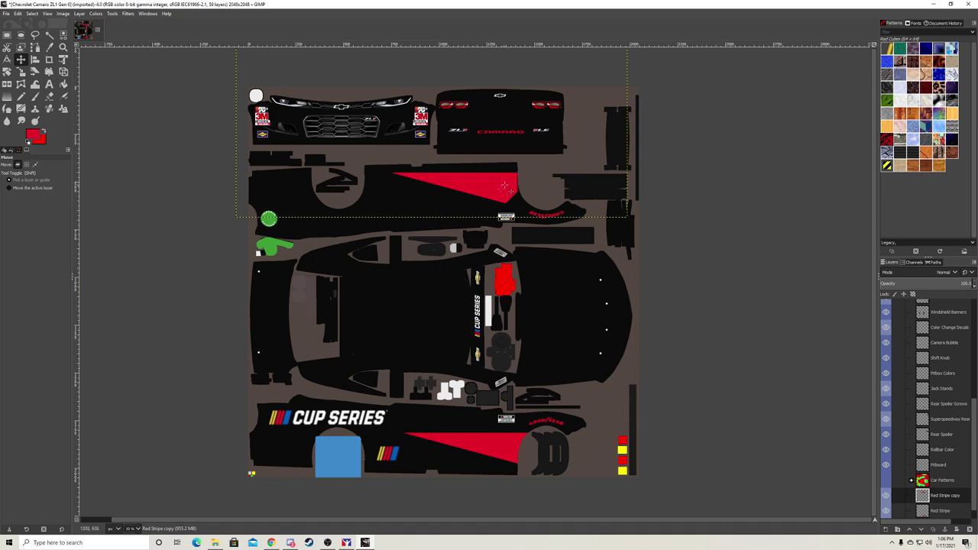
pyautogui.moveTo(503, 192); pyautogui.dragTo(487, 432)
pyautogui.hotkey('ctrl', 'z')
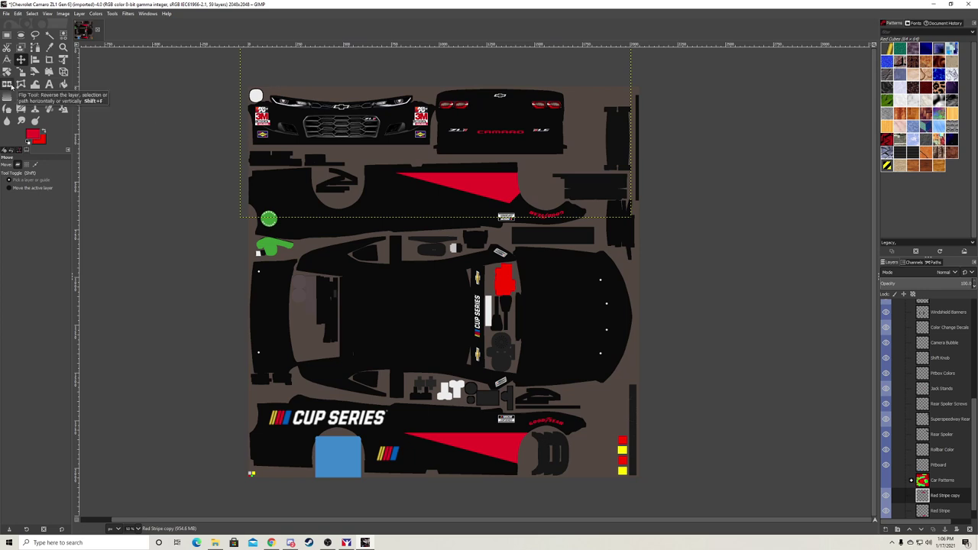
# Try horizontal flips on the stripe copy, undo them, and shift the copy back down
pyautogui.click(8, 84)
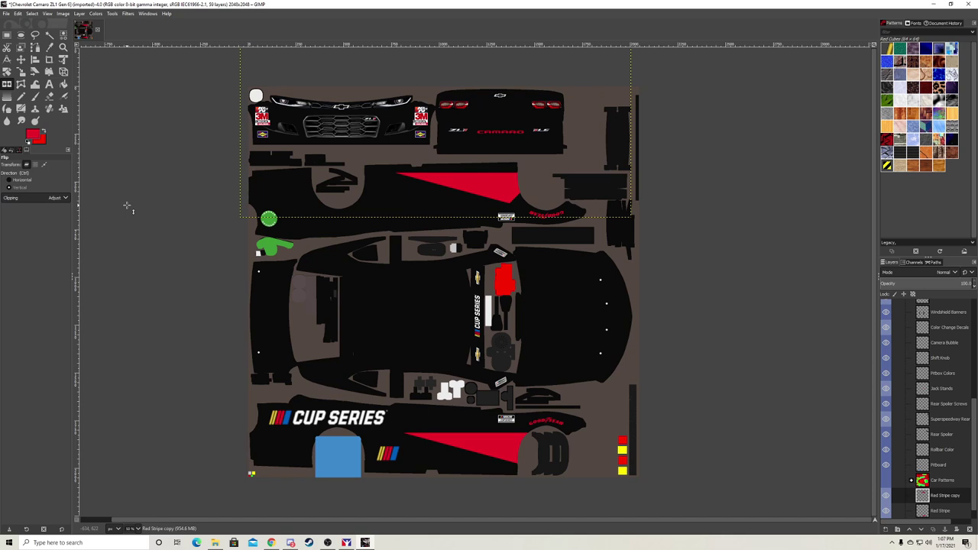
pyautogui.click(12, 180)
pyautogui.click(463, 186)
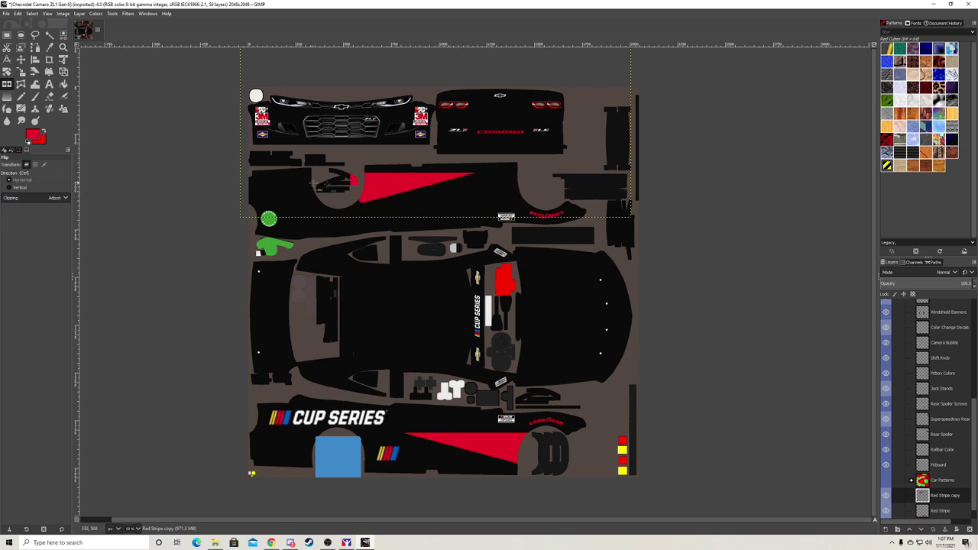
pyautogui.click(416, 181)
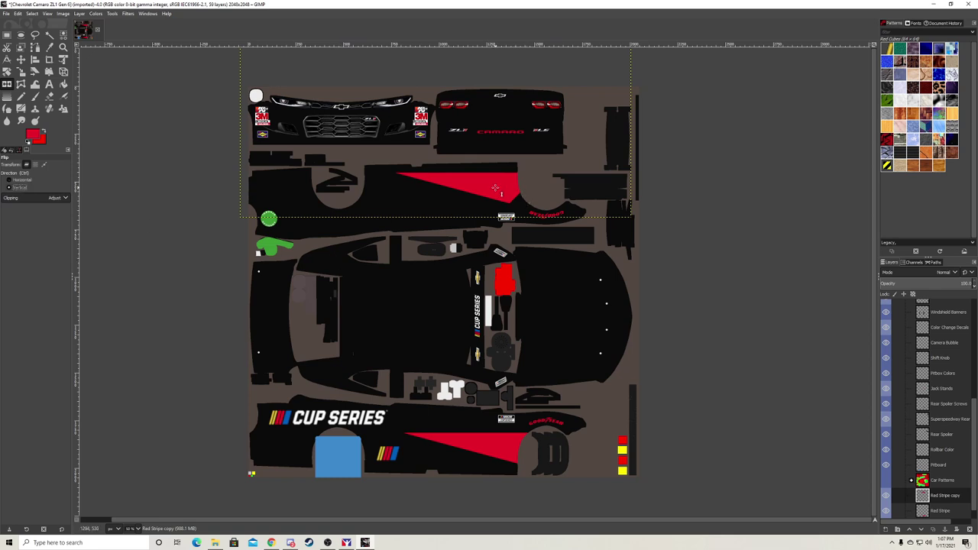
pyautogui.click(495, 187)
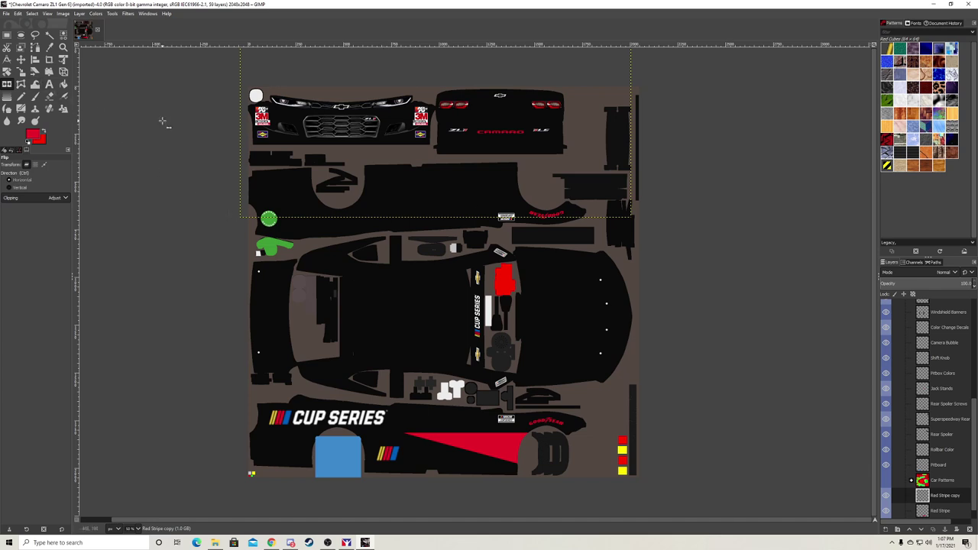
pyautogui.hotkey('ctrl', 'z')
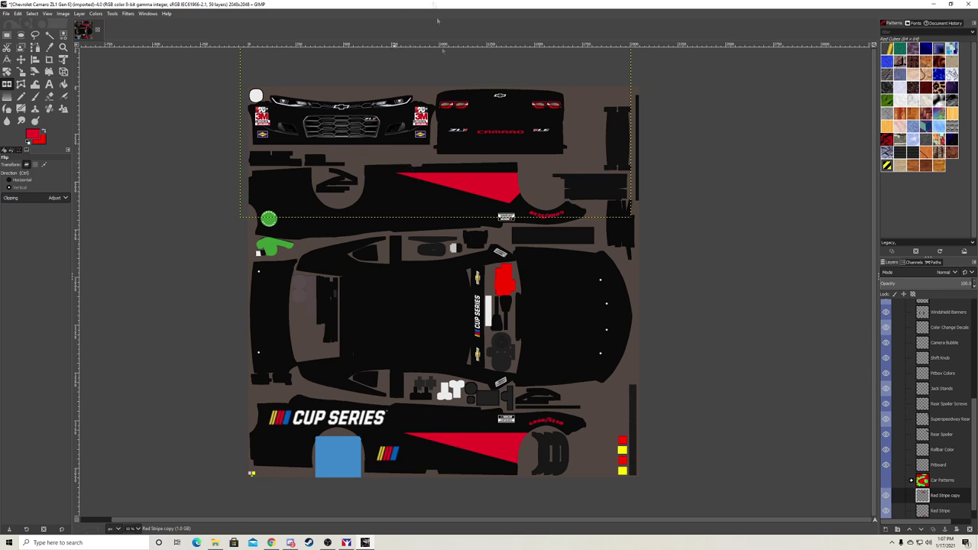
pyautogui.click(21, 58)
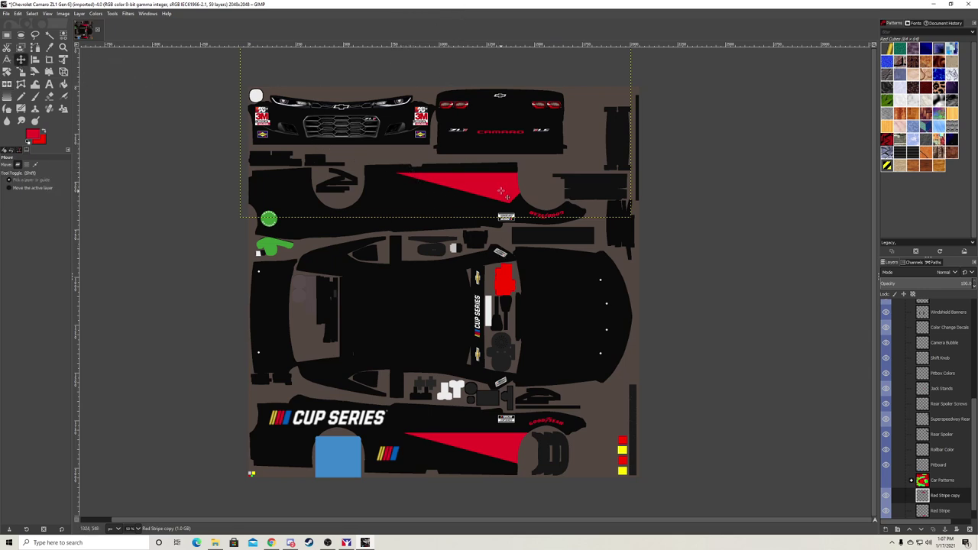
pyautogui.moveTo(498, 201); pyautogui.dragTo(510, 453)
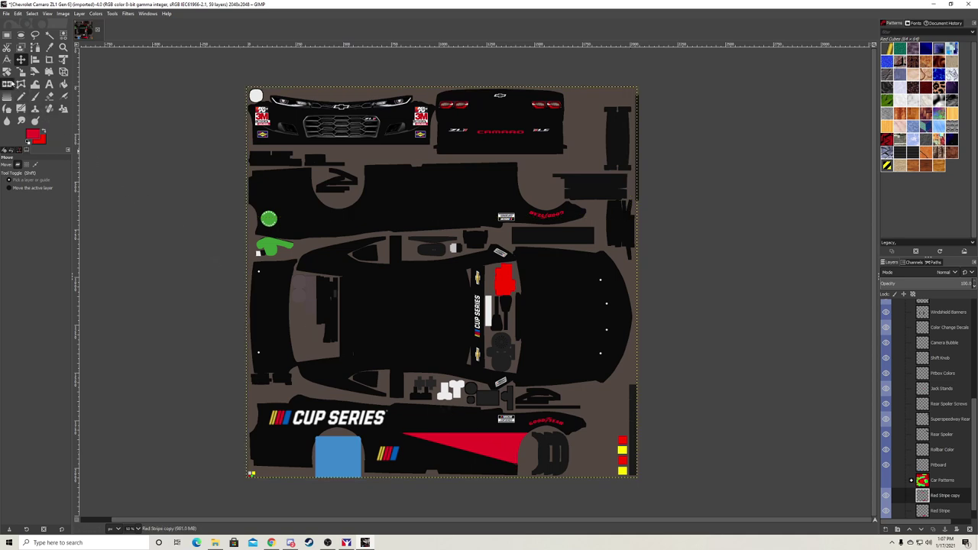
# Flip the Red Stripe copy vertically and line it up on the upper body panel
pyautogui.click(8, 84)
pyautogui.keyDown('ctrl'); pyautogui.click(451, 438); pyautogui.keyUp('ctrl')
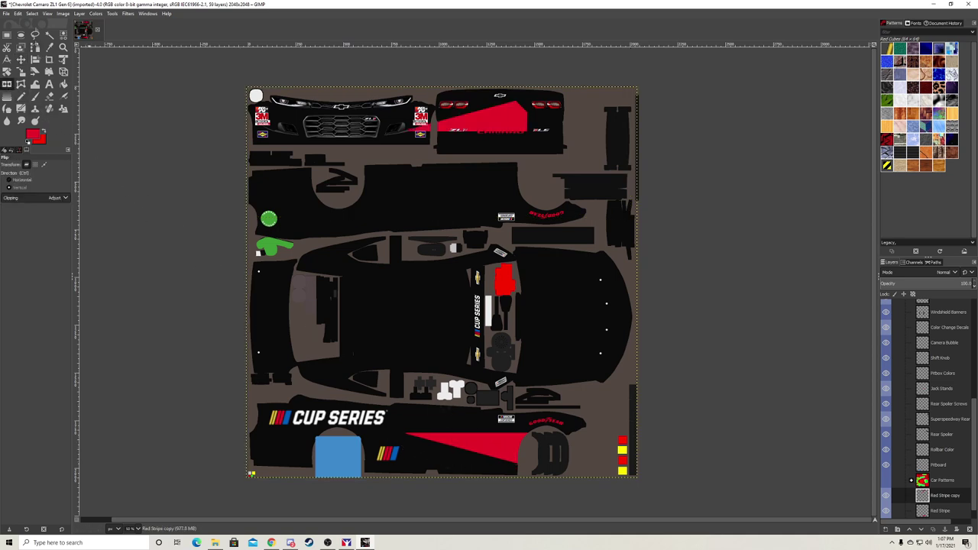
pyautogui.click(21, 59)
pyautogui.moveTo(513, 116); pyautogui.dragTo(520, 186)
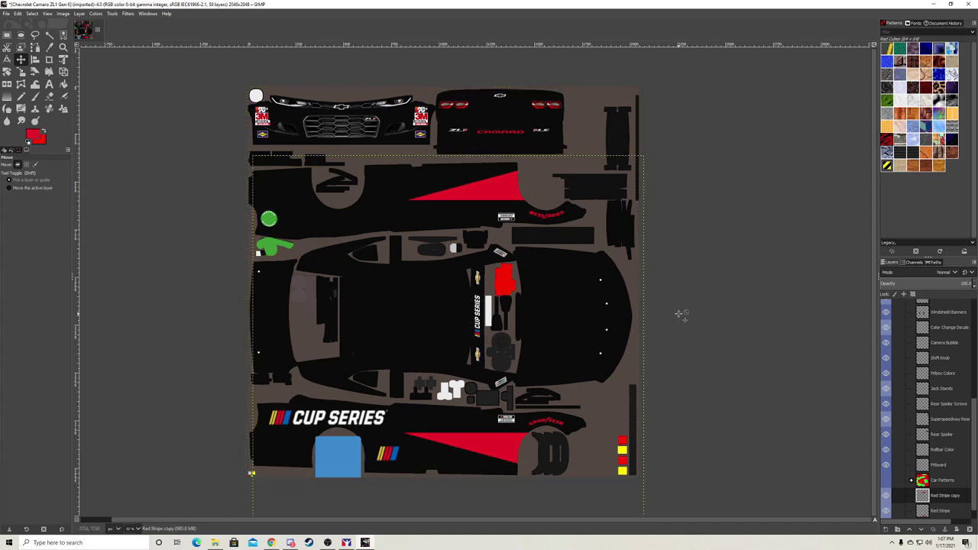
pyautogui.moveTo(481, 204); pyautogui.dragTo(472, 199)
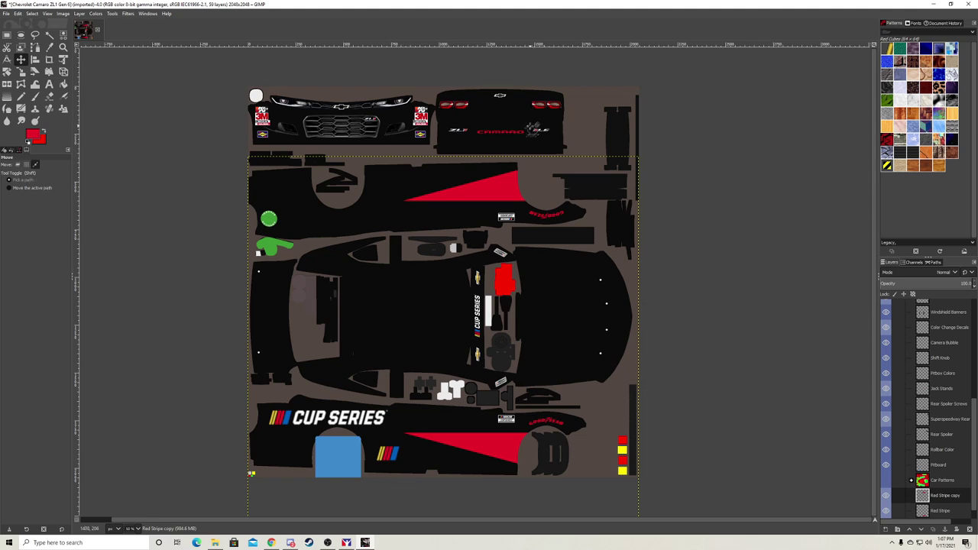
# Rectangle-select the Chevrolet bowtie on the rear panel and copy it with Copy Visible
pyautogui.scroll(4, 531, 126)
pyautogui.scroll(1, 531, 126)
pyautogui.click(18, 165)
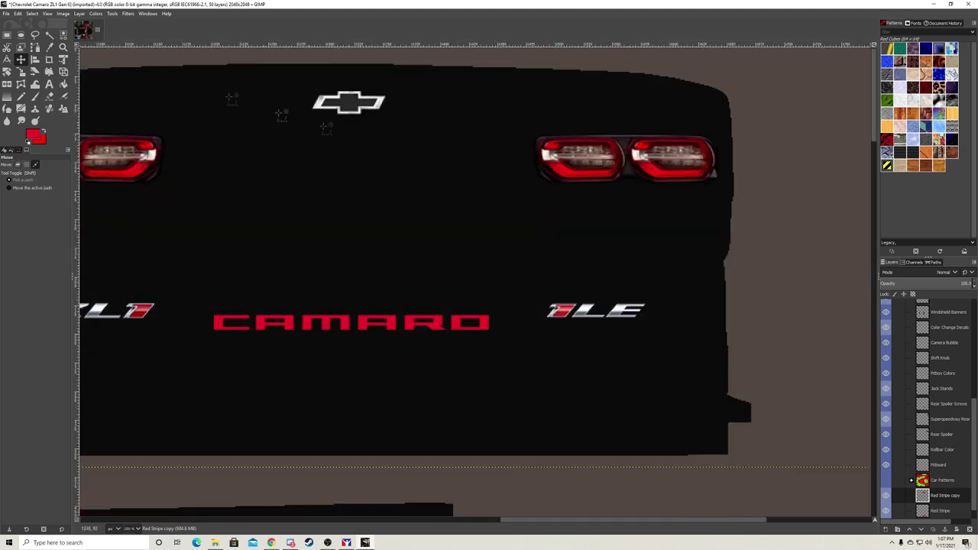
pyautogui.click(7, 35)
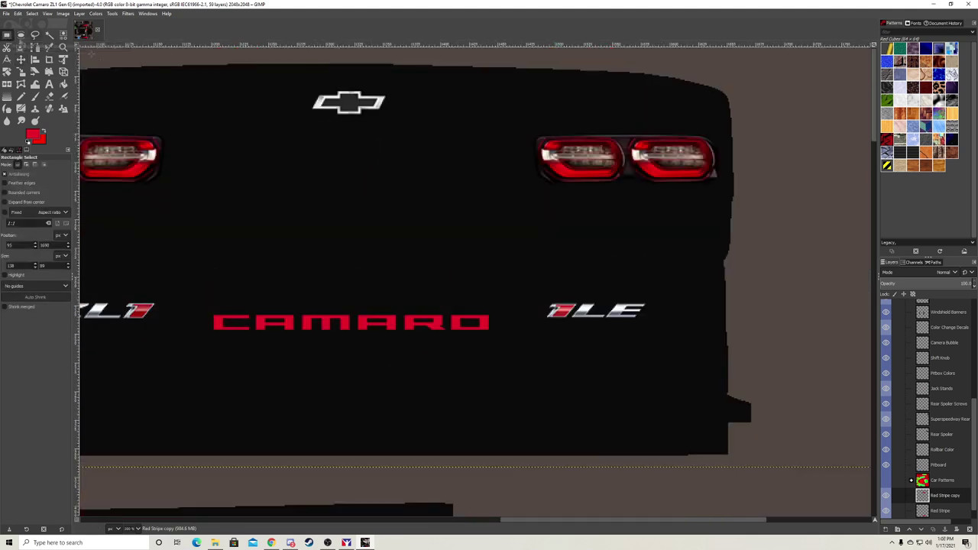
pyautogui.moveTo(301, 80); pyautogui.dragTo(399, 127)
pyautogui.rightClick(338, 100)
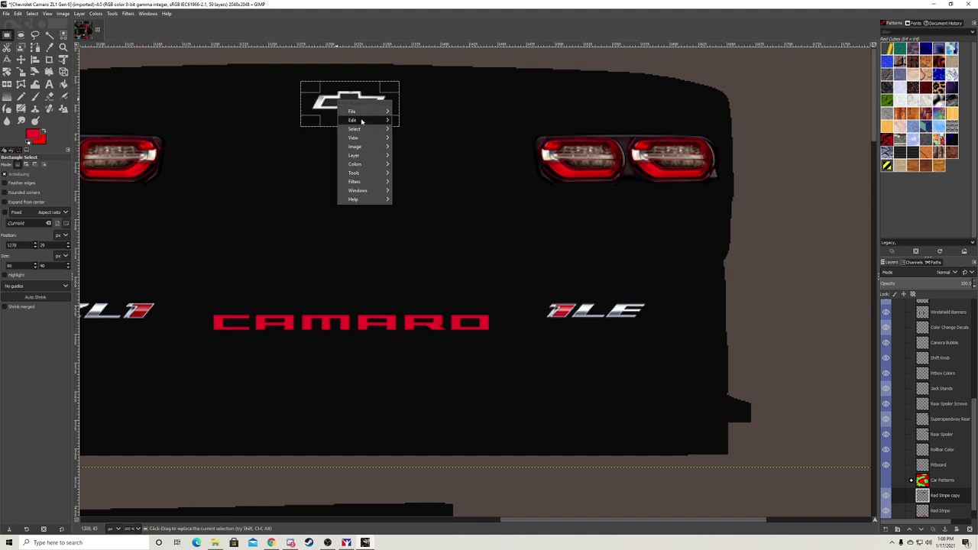
pyautogui.moveTo(358, 120)
pyautogui.click(433, 177)
# Paste the bowtie as a new layer, zoom into the rear decal area, and clear the selection
pyautogui.scroll(-3, 252, 271)
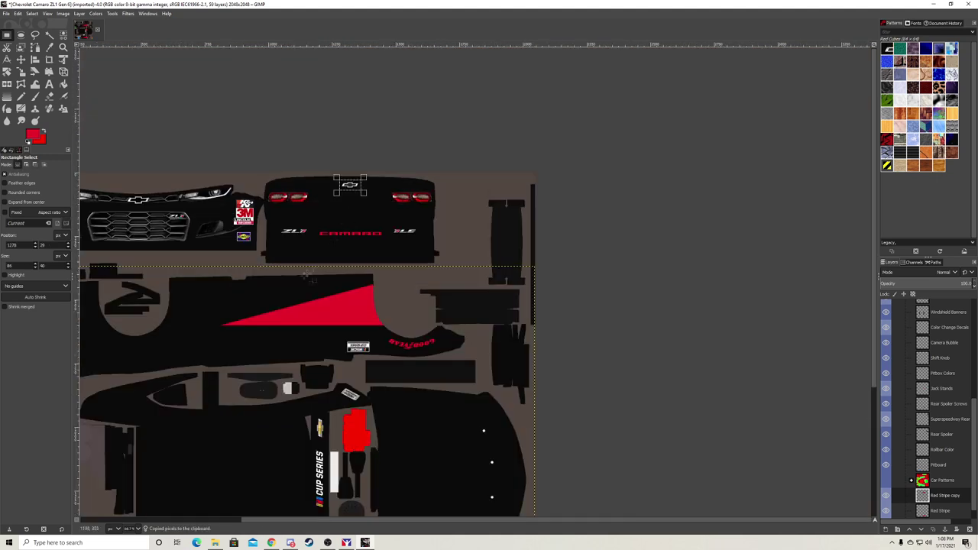
pyautogui.scroll(-5, 252, 272)
pyautogui.rightClick(251, 271)
pyautogui.moveTo(274, 284)
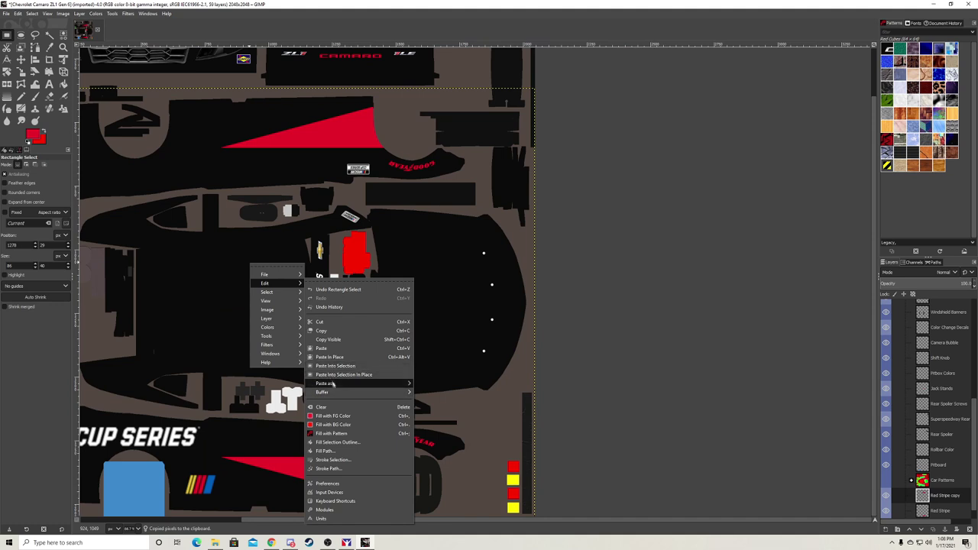
pyautogui.moveTo(334, 384)
pyautogui.click(433, 389)
pyautogui.scroll(-1, 433, 389)
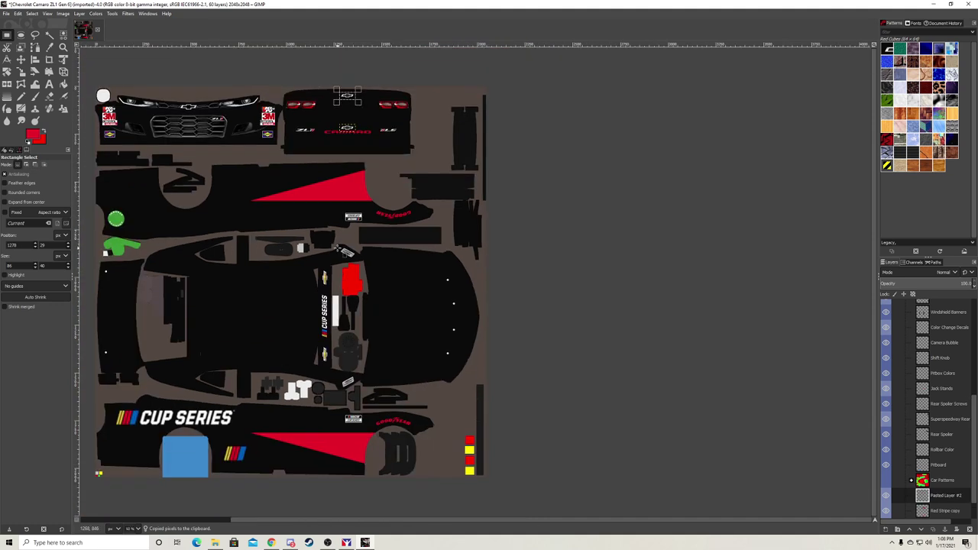
pyautogui.press('1')
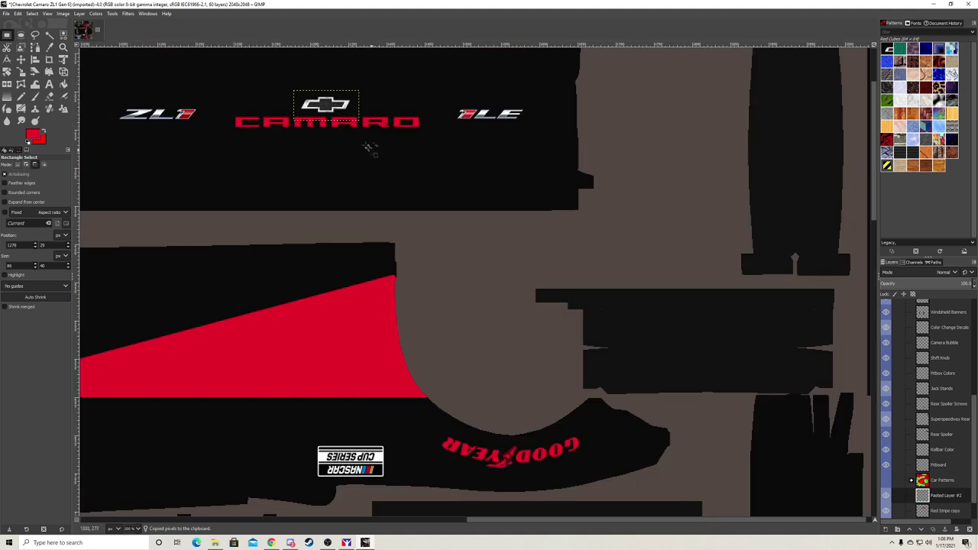
pyautogui.scroll(-2, 366, 147)
pyautogui.click(31, 15)
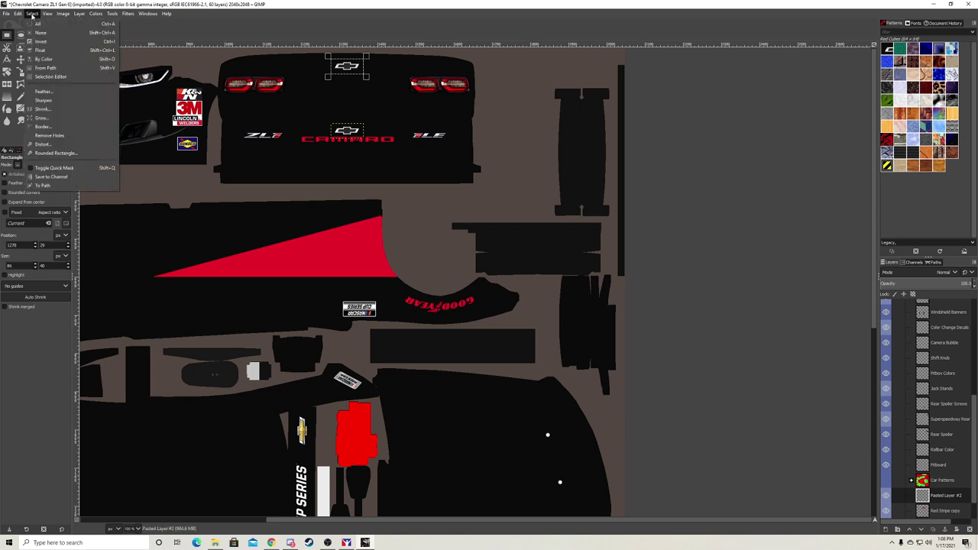
pyautogui.click(46, 35)
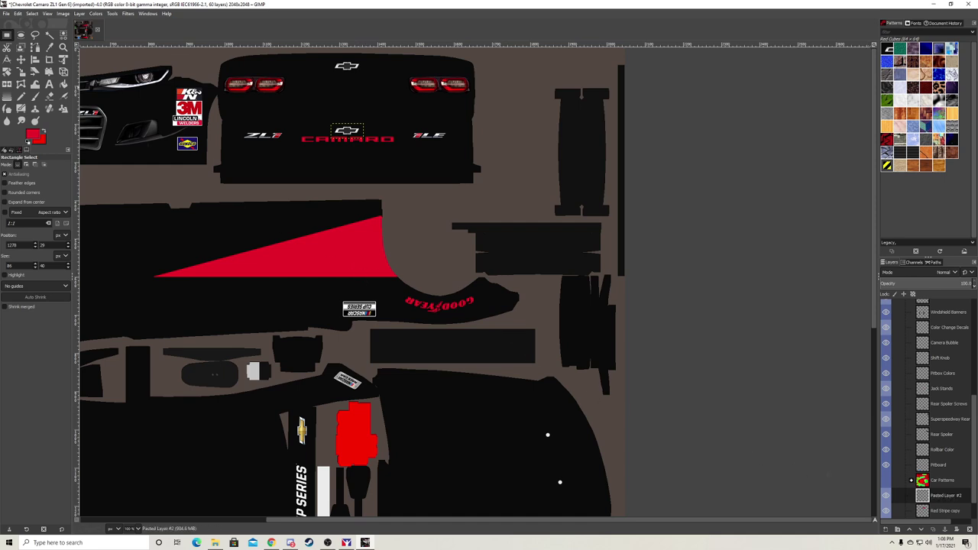
pyautogui.click(21, 59)
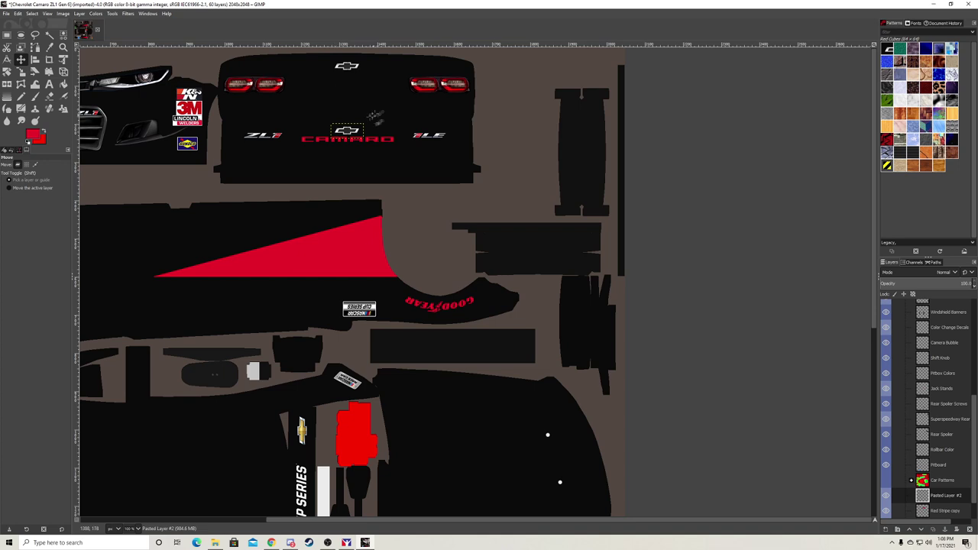
# Drag Pasted Layer #2 down onto the lower red stripe just ahead of the rear wheel
pyautogui.moveTo(355, 134); pyautogui.dragTo(365, 452)
pyautogui.scroll(-5, 340, 321)
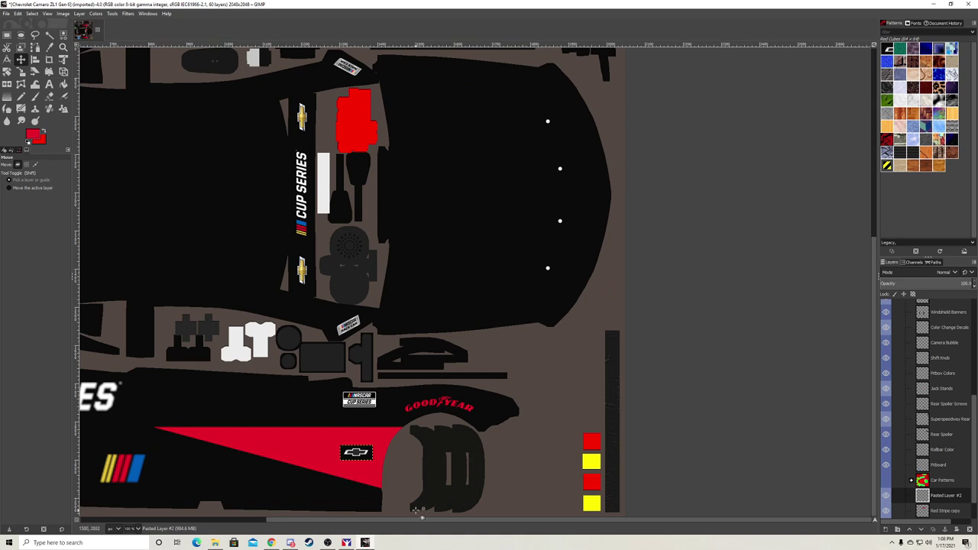
pyautogui.scroll(2, 341, 481)
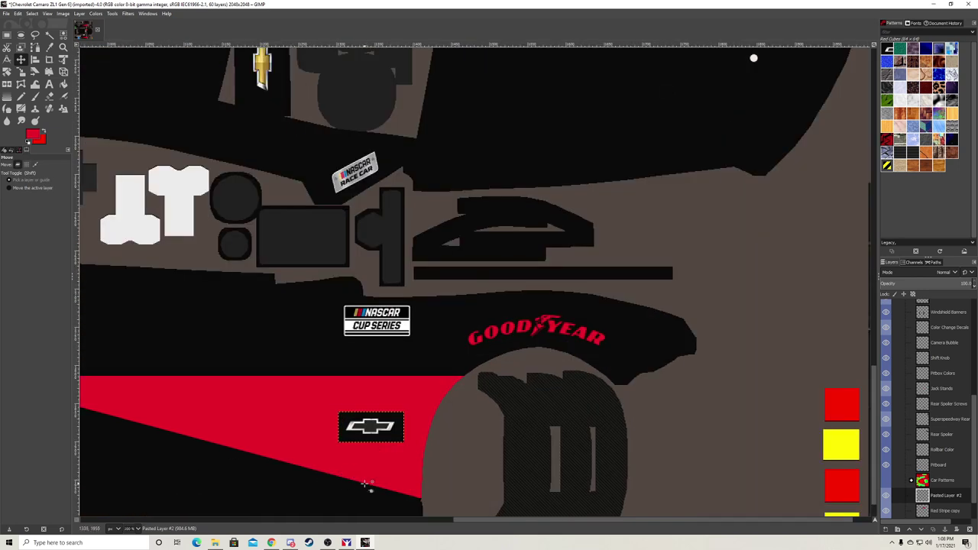
pyautogui.scroll(-1, 365, 484)
pyautogui.hscroll(-3, 365, 484)
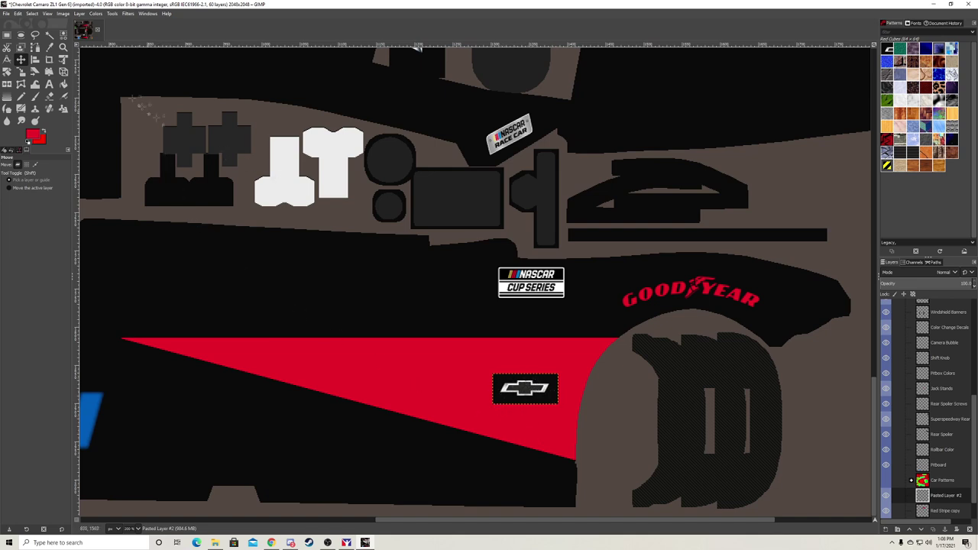
pyautogui.click(49, 35)
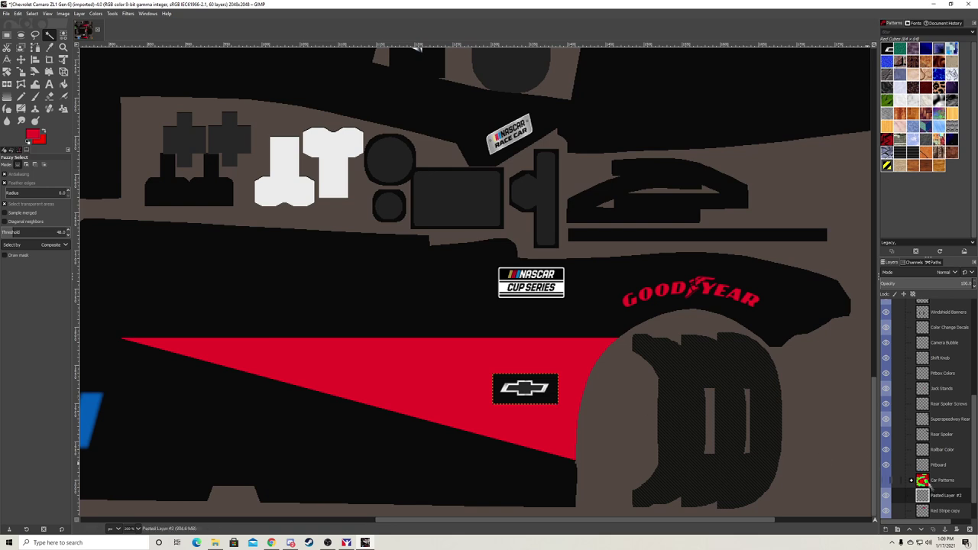
# Fuzzy-select the bowtie inside its black box and set up a much smaller Eraser
pyautogui.click(552, 395)
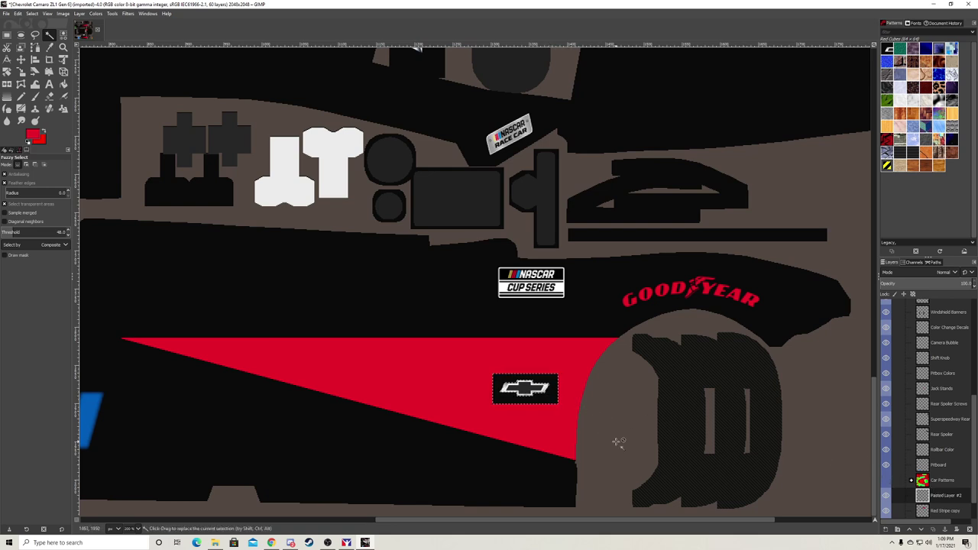
pyautogui.scroll(5, 571, 408)
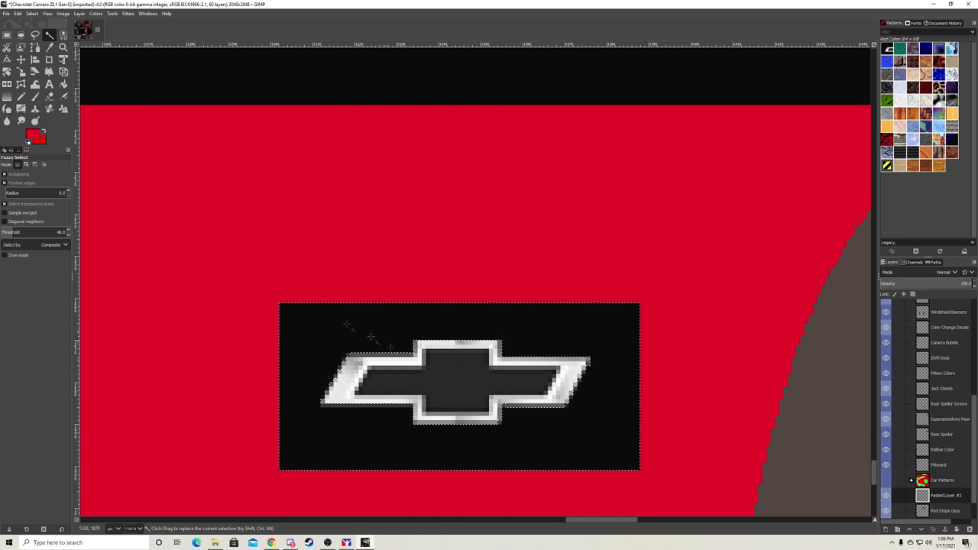
pyautogui.hotkey('shift', 'e')
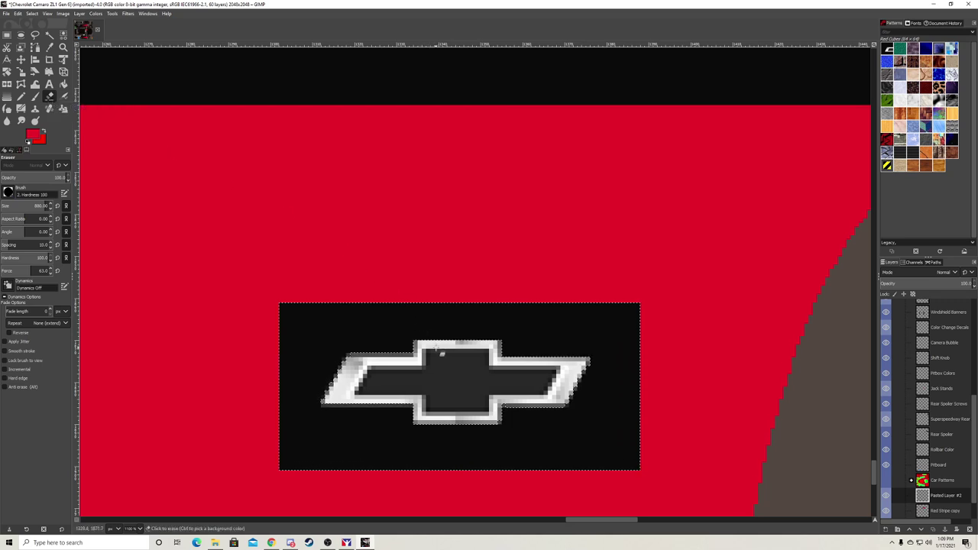
pyautogui.scroll(-3, 447, 308)
pyautogui.scroll(-1, 524, 316)
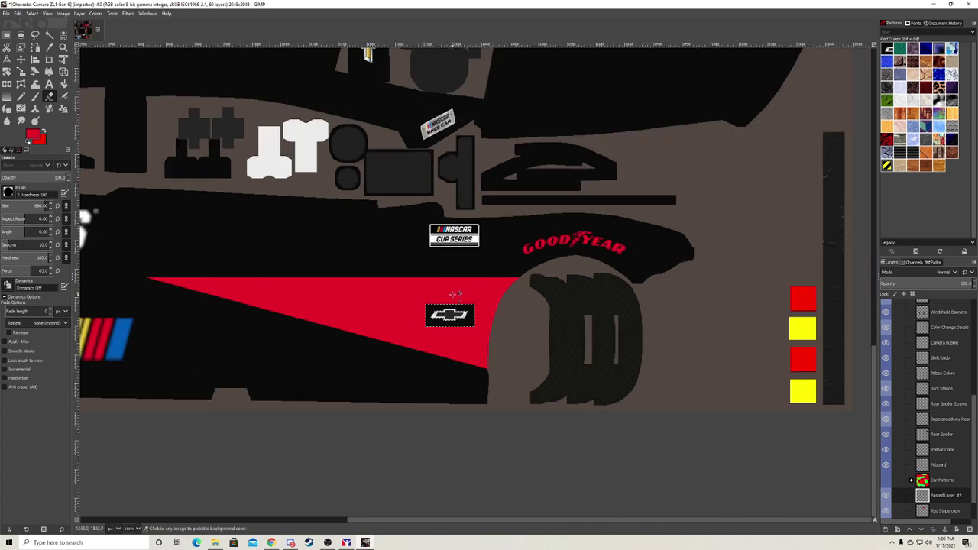
pyautogui.click(15, 207)
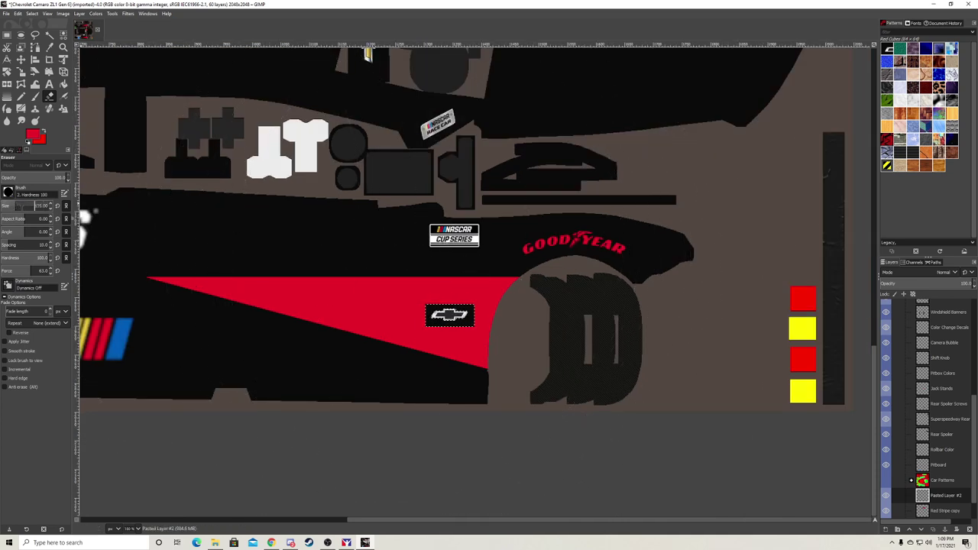
pyautogui.scroll(2, 433, 313)
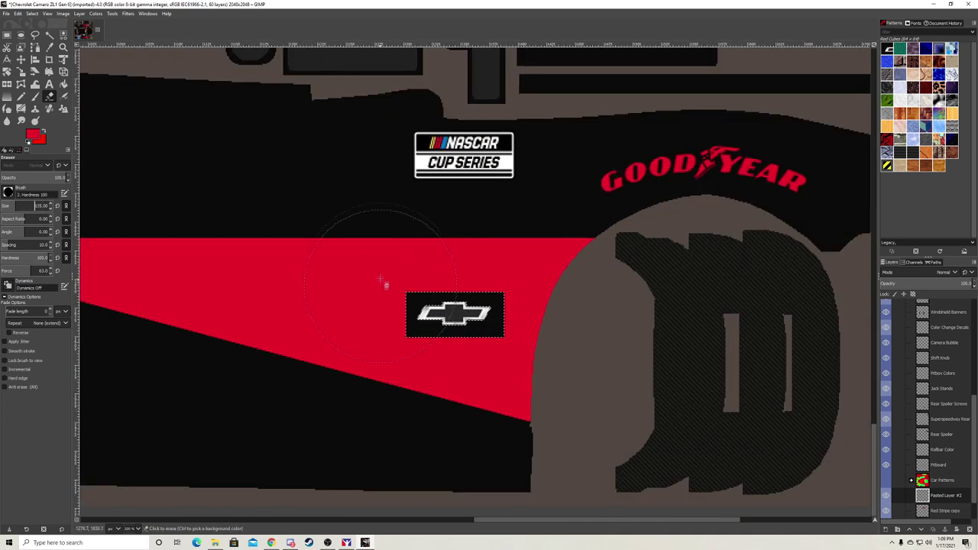
# Erase the black backing around the Chevy logo and move it up to the stripe's top edge
pyautogui.click(370, 263)
pyautogui.moveTo(380, 272); pyautogui.dragTo(422, 292)
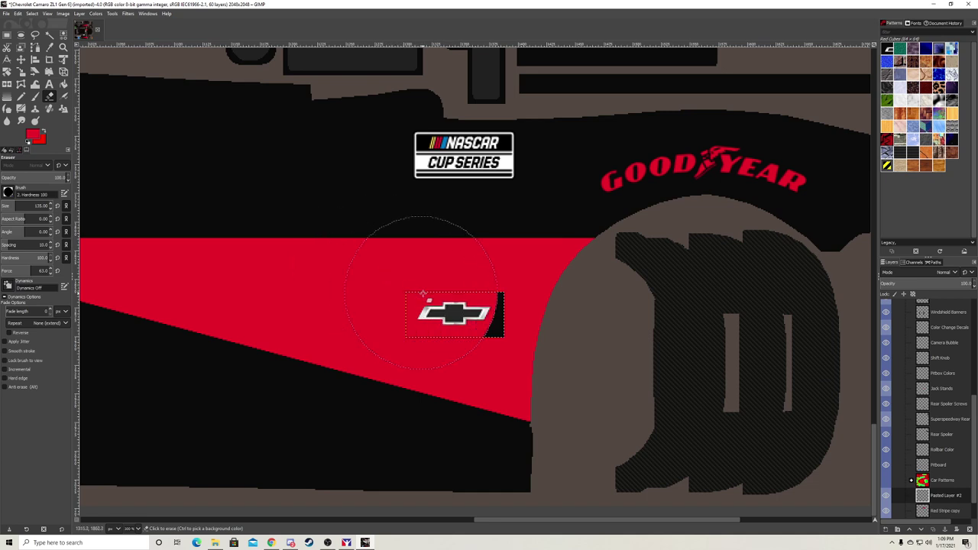
pyautogui.click(544, 343)
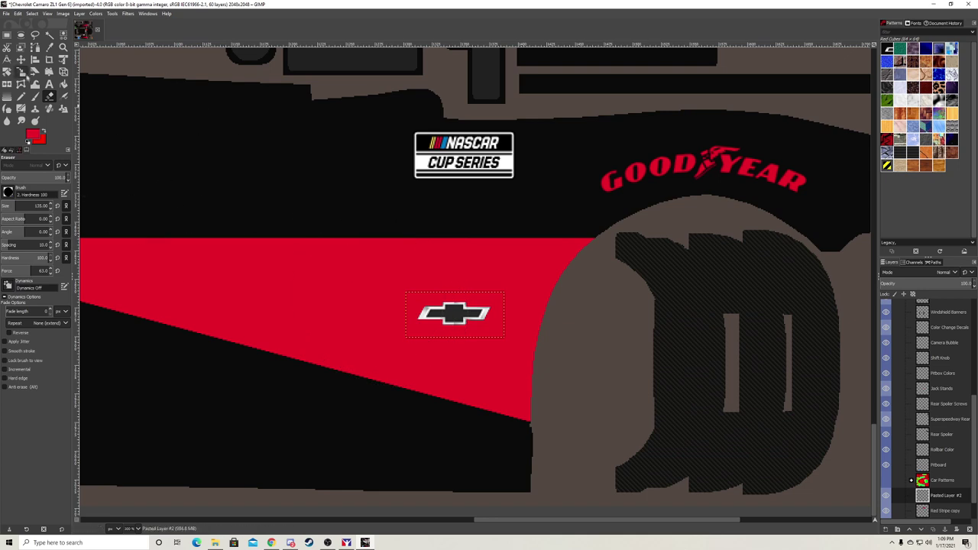
pyautogui.click(21, 60)
pyautogui.moveTo(466, 329); pyautogui.dragTo(469, 260)
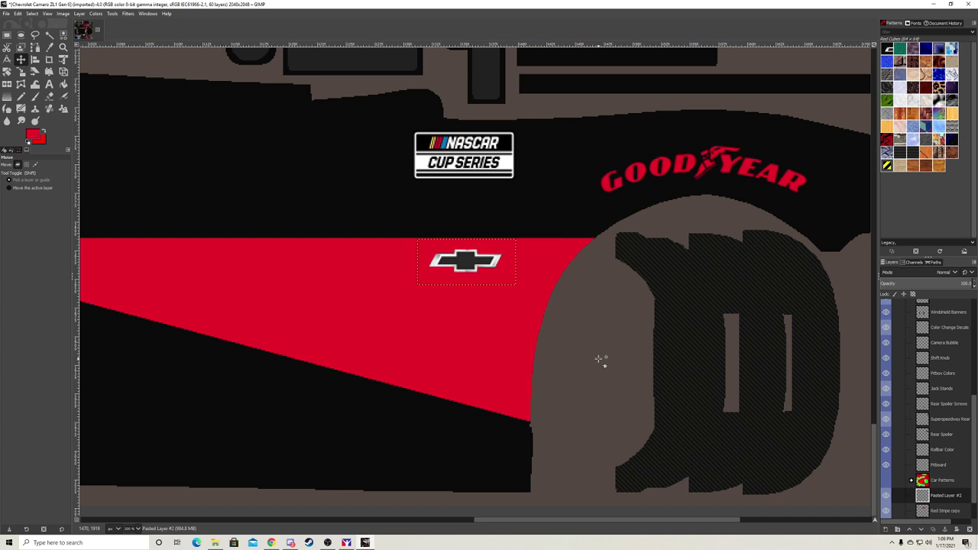
pyautogui.keyDown('ctrl'); pyautogui.scroll(-2, 600, 359); pyautogui.keyUp('ctrl')
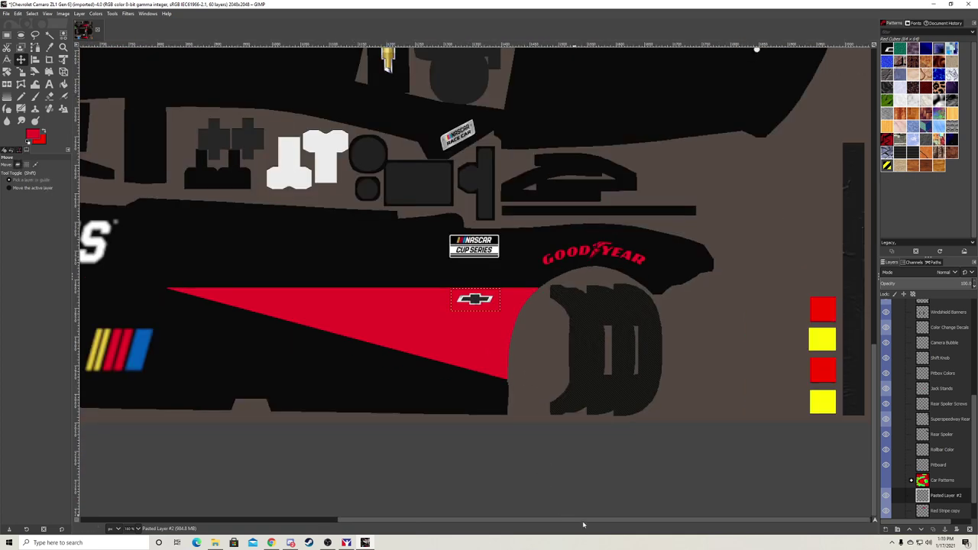
pyautogui.hscroll(-3, 583, 525)
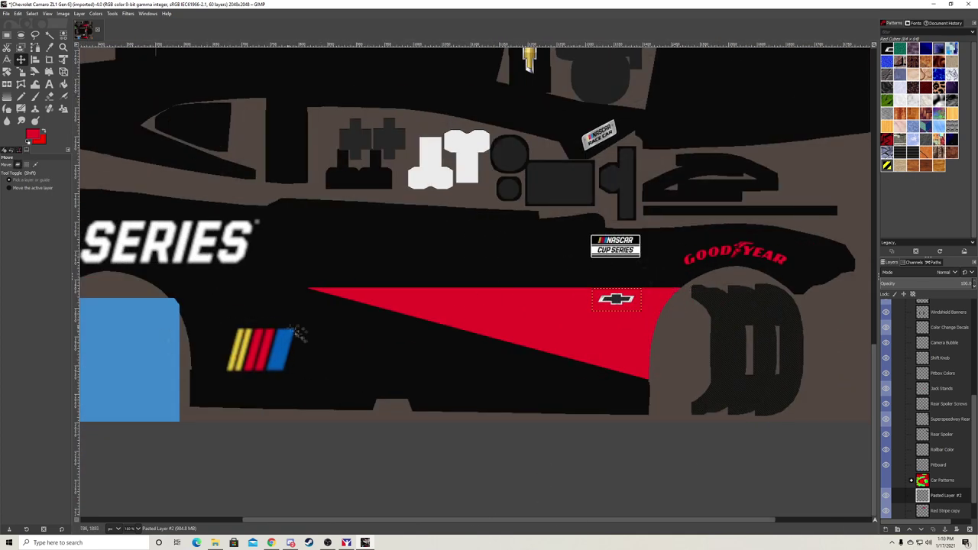
pyautogui.keyDown('ctrl'); pyautogui.scroll(-1, 669, 373); pyautogui.keyUp('ctrl')
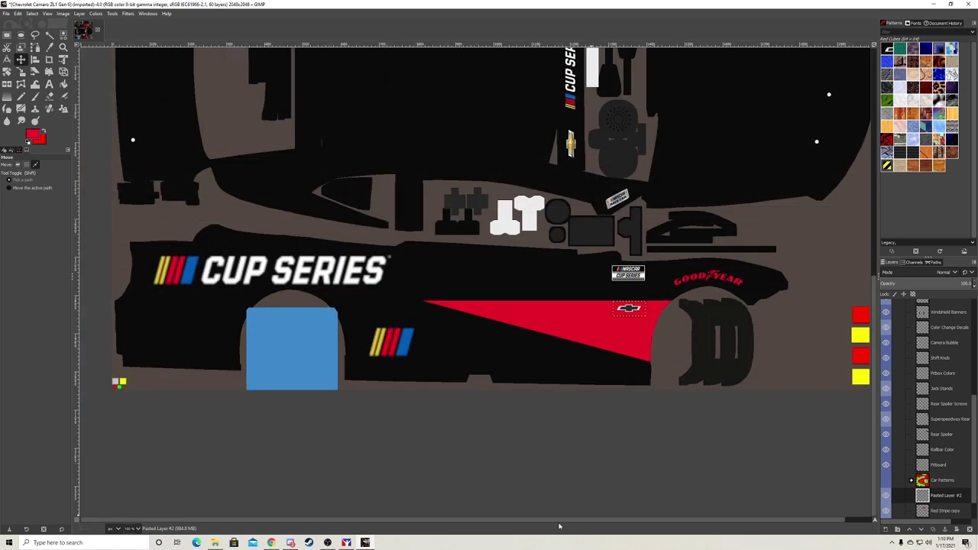
pyautogui.keyDown('ctrl'); pyautogui.scroll(2, 669, 374); pyautogui.keyUp('ctrl')
pyautogui.keyDown('ctrl'); pyautogui.scroll(1, 650, 386); pyautogui.keyUp('ctrl')
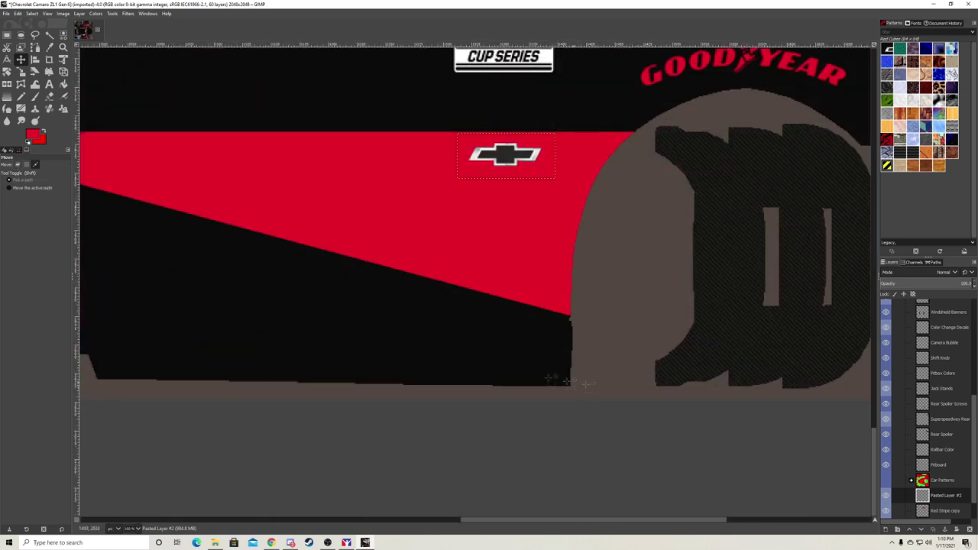
pyautogui.keyDown('ctrl'); pyautogui.scroll(-1, 550, 376); pyautogui.keyUp('ctrl')
pyautogui.scroll(5, 928, 443)
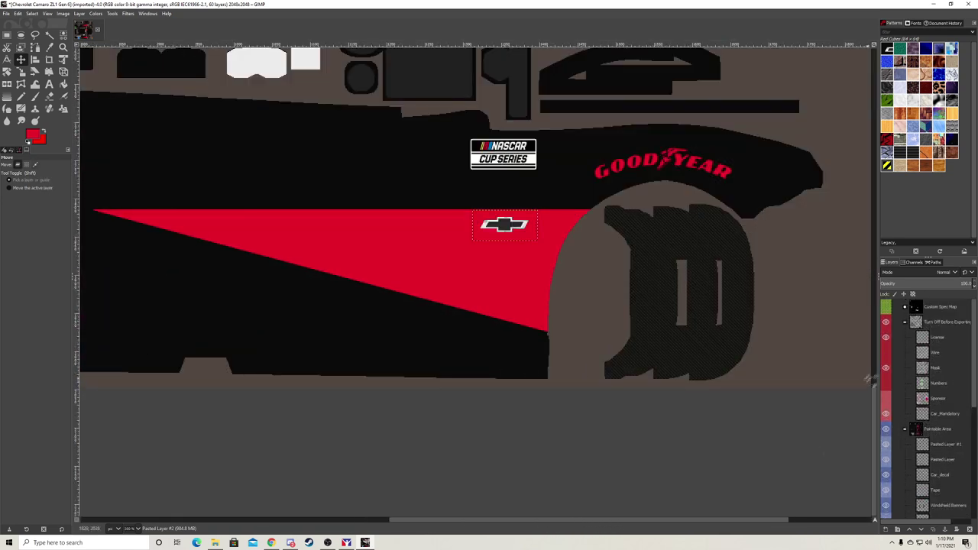
pyautogui.keyDown('ctrl'); pyautogui.scroll(-1, 353, 292); pyautogui.keyUp('ctrl')
pyautogui.hscroll(-3, 435, 524)
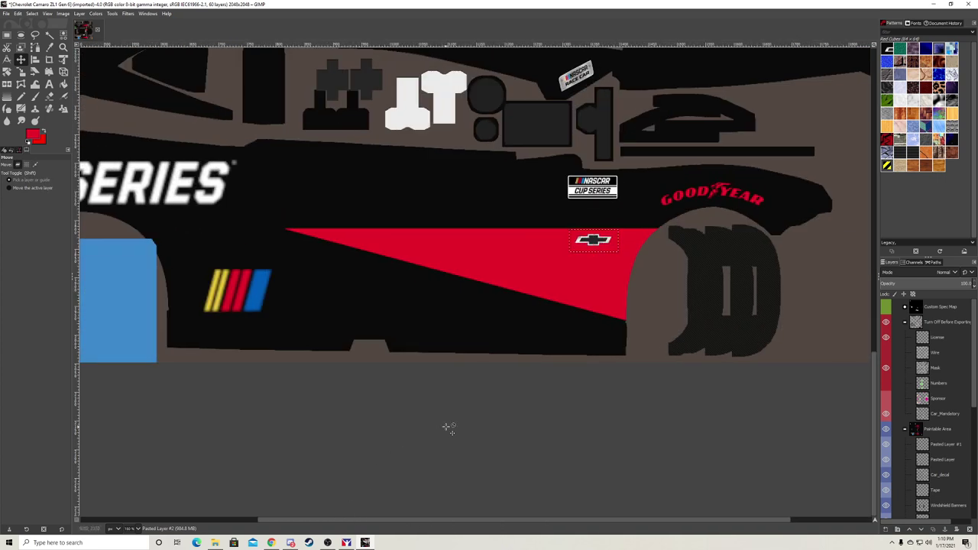
pyautogui.scroll(3, 447, 427)
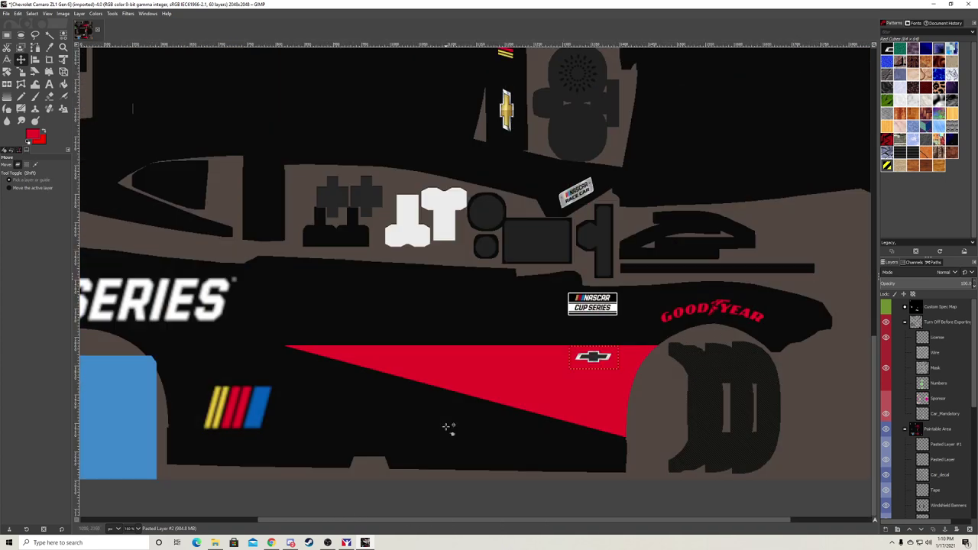
# Show the Wire layer's UV overlay and free-select the strip along the side panel's bottom edge
pyautogui.click(885, 353)
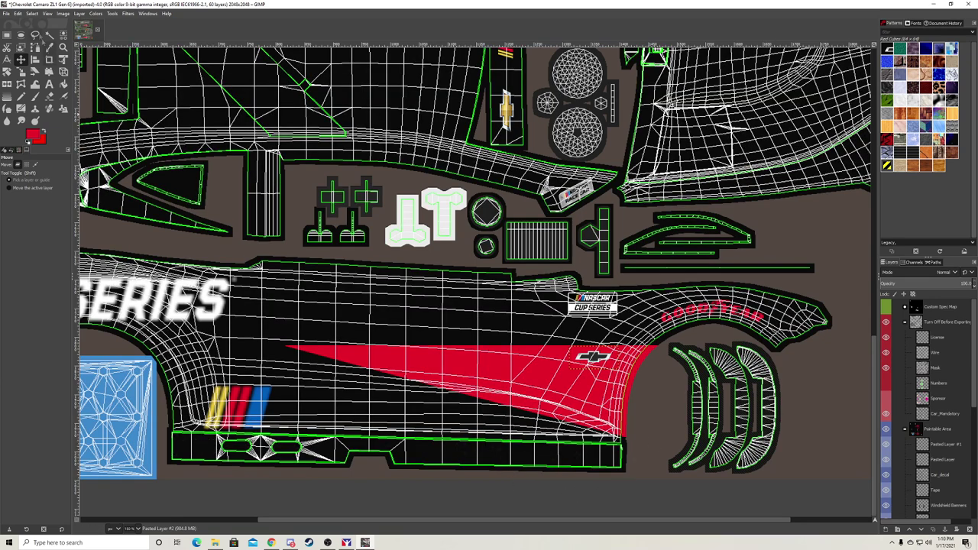
pyautogui.press('f')
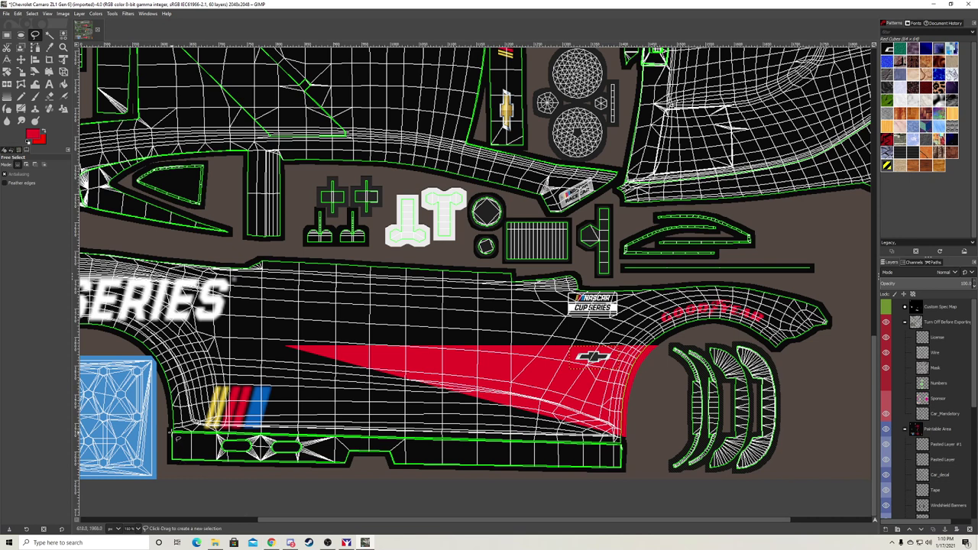
pyautogui.click(171, 433)
pyautogui.moveTo(241, 470)
pyautogui.mouseDown()
pyautogui.moveTo(346, 469)
pyautogui.moveTo(355, 458)
pyautogui.mouseUp()
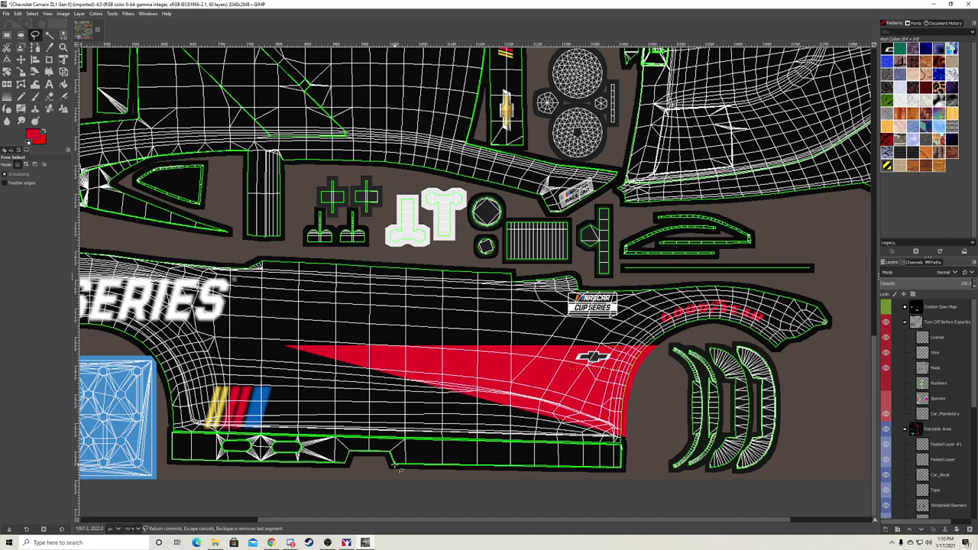
pyautogui.click(398, 468)
pyautogui.click(624, 444)
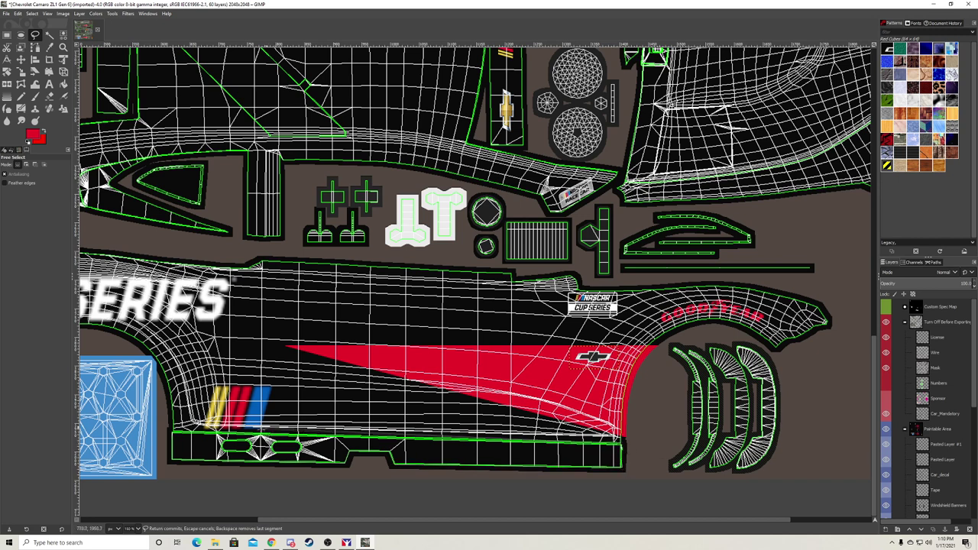
pyautogui.click(177, 436)
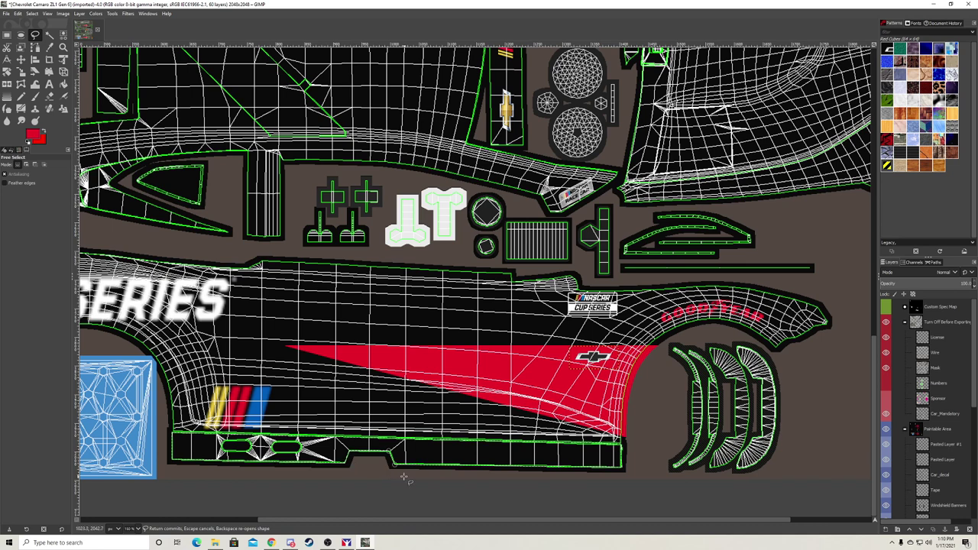
pyautogui.hscroll(-5, 346, 329)
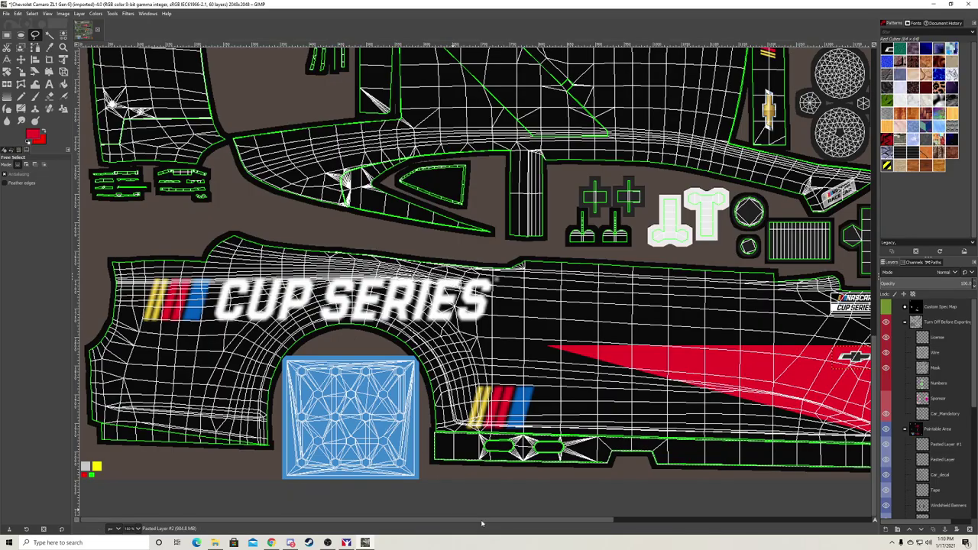
# Sample yellow from the texture as the foreground paint colour
pyautogui.moveTo(481, 523); pyautogui.dragTo(638, 522)
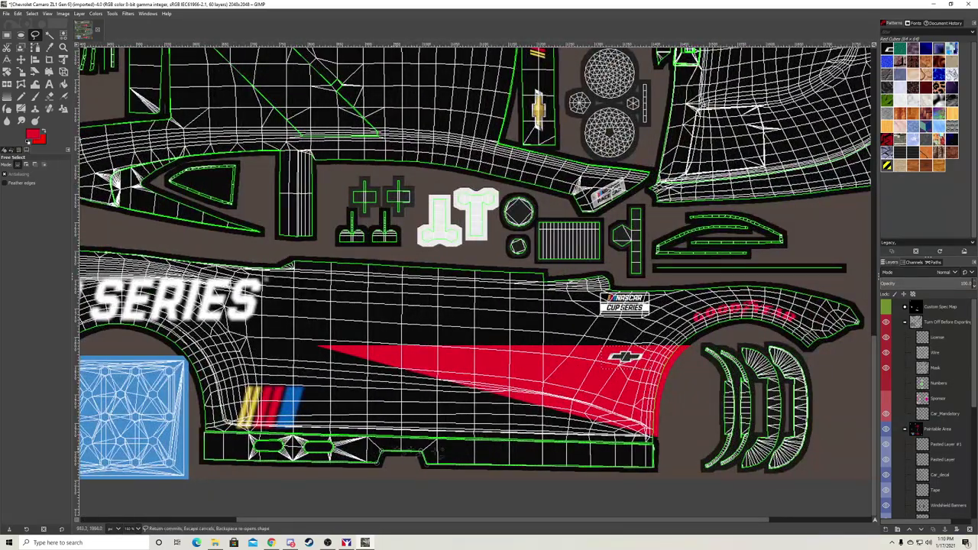
pyautogui.moveTo(486, 522); pyautogui.dragTo(352, 523)
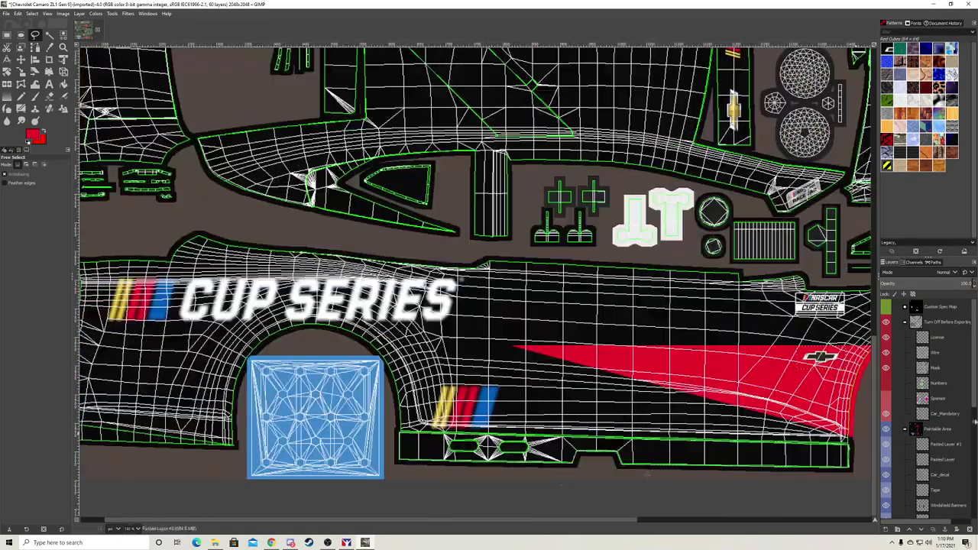
pyautogui.scroll(-1, 939, 428)
pyautogui.click(945, 418)
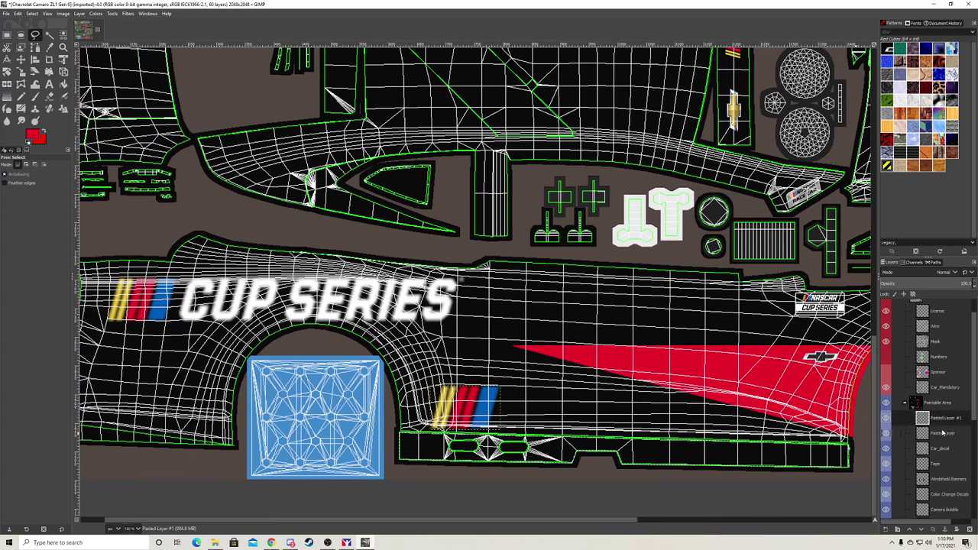
pyautogui.click(941, 432)
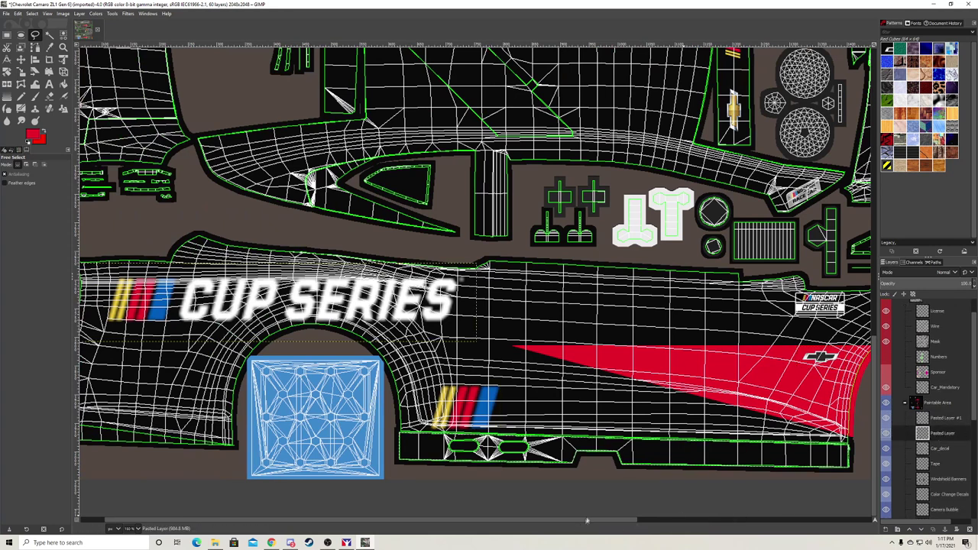
pyautogui.moveTo(554, 519); pyautogui.dragTo(529, 518)
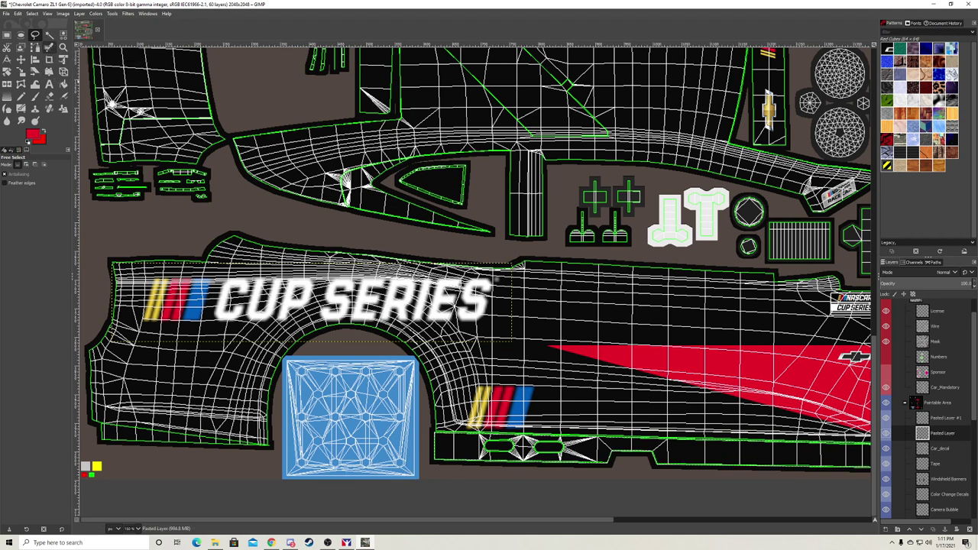
pyautogui.click(50, 47)
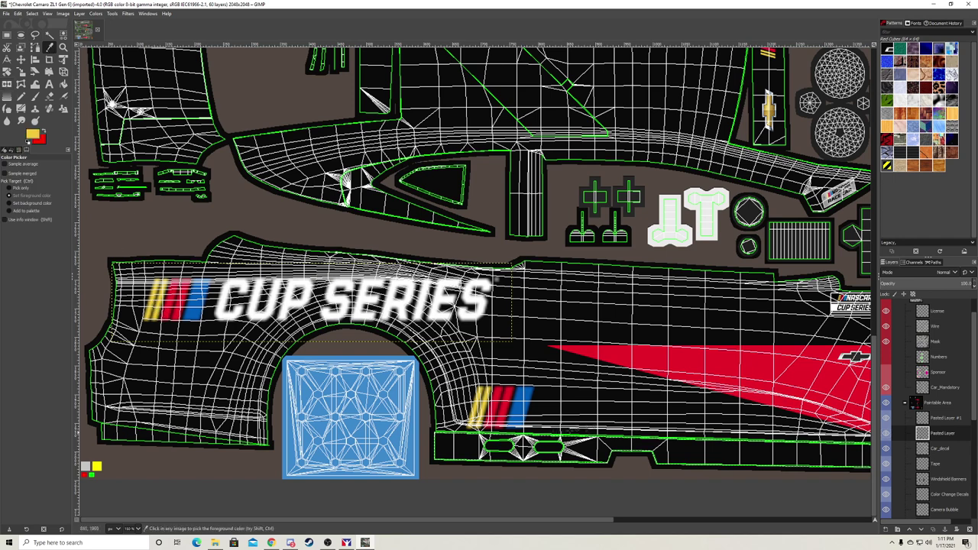
pyautogui.moveTo(603, 523); pyautogui.dragTo(702, 523)
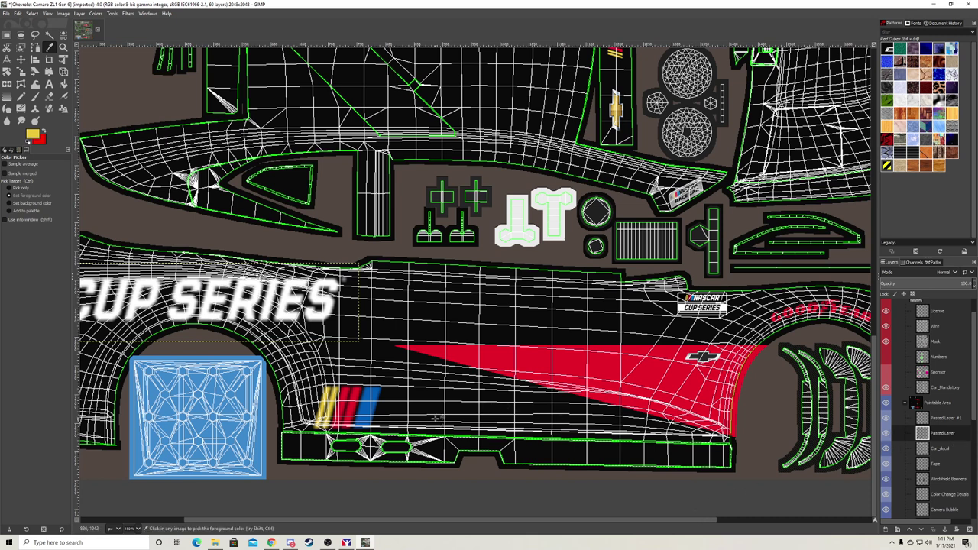
# Paint a yellow stroke along the lower body panel on the Base layer
pyautogui.scroll(-5, 942, 403)
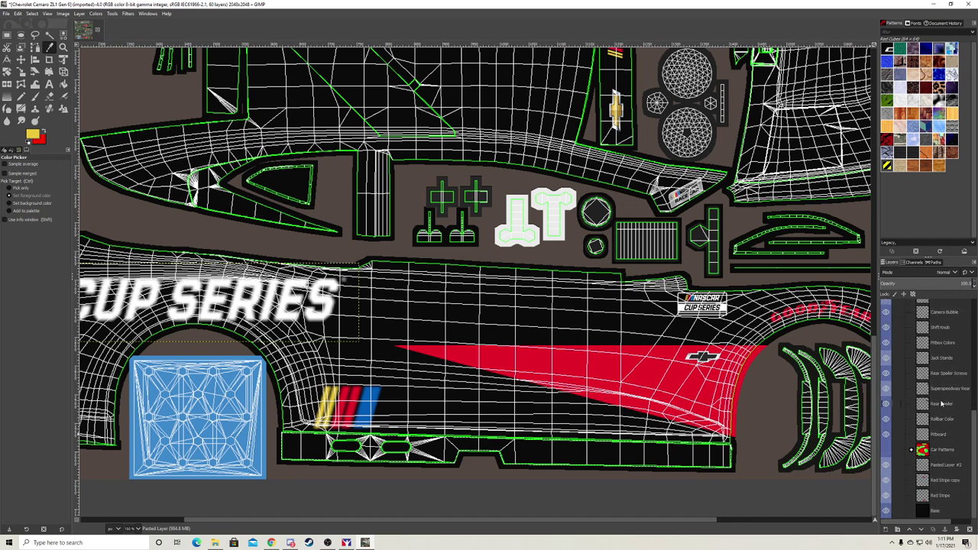
pyautogui.click(938, 510)
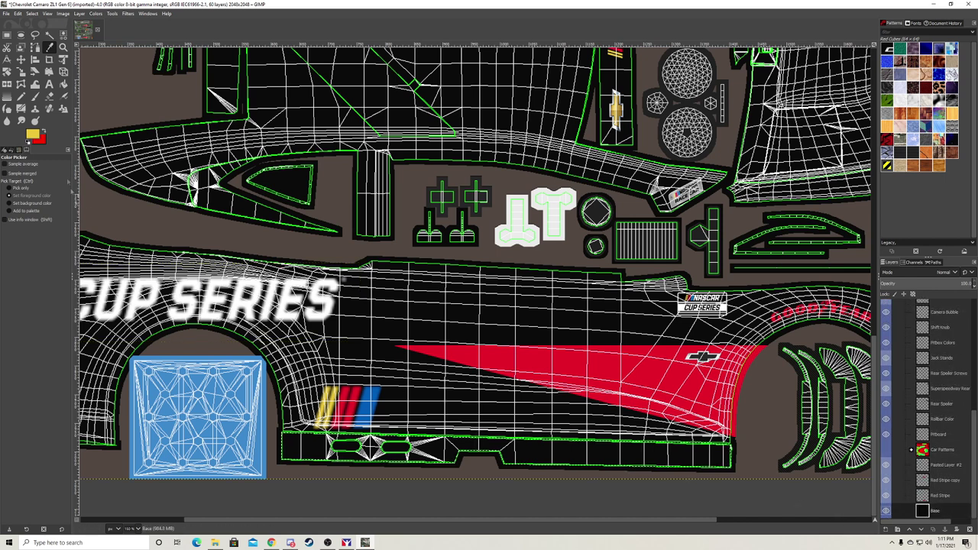
pyautogui.click(35, 97)
pyautogui.moveTo(307, 445); pyautogui.dragTo(687, 449)
# Outline a thin strip along the upper side panel's top edge with Free Select
pyautogui.scroll(5, 604, 390)
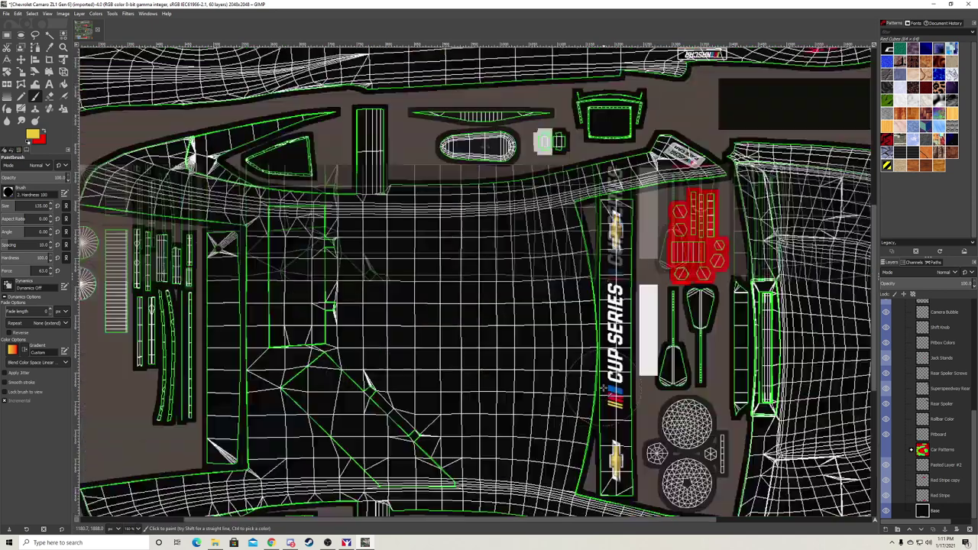
pyautogui.scroll(5, 604, 389)
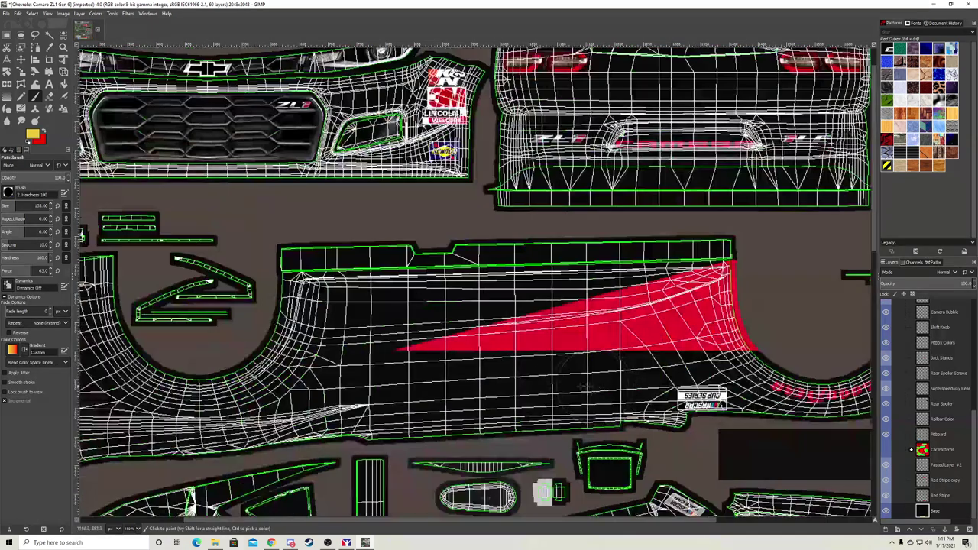
pyautogui.click(35, 35)
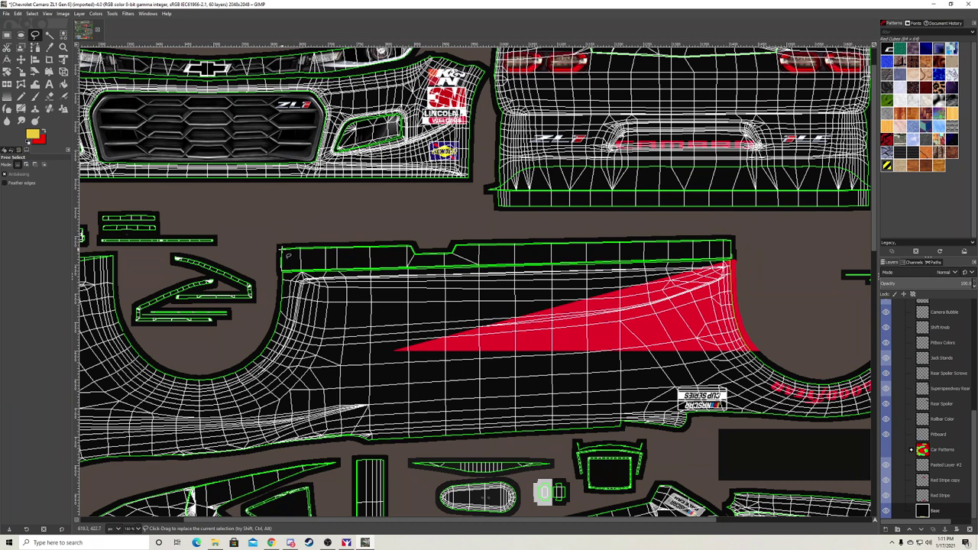
pyautogui.click(280, 258)
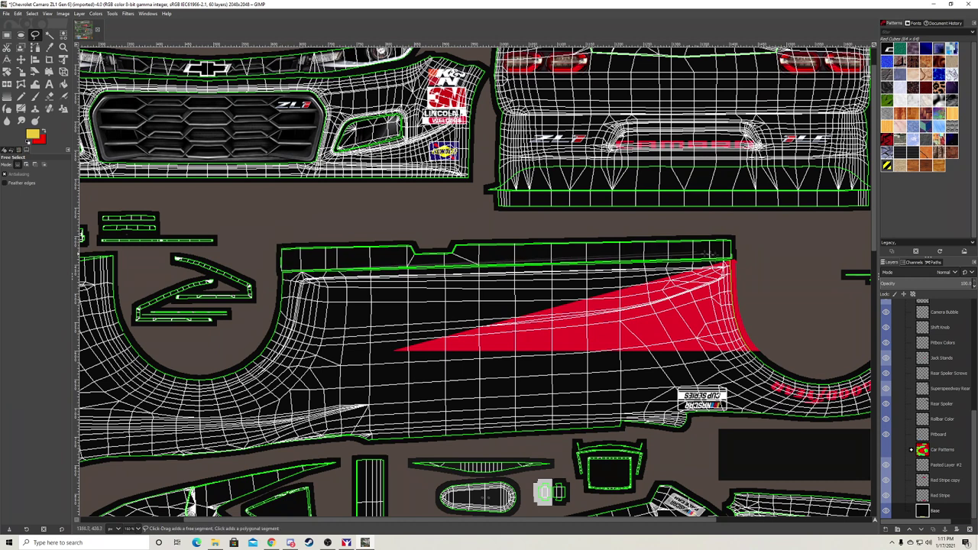
pyautogui.click(732, 246)
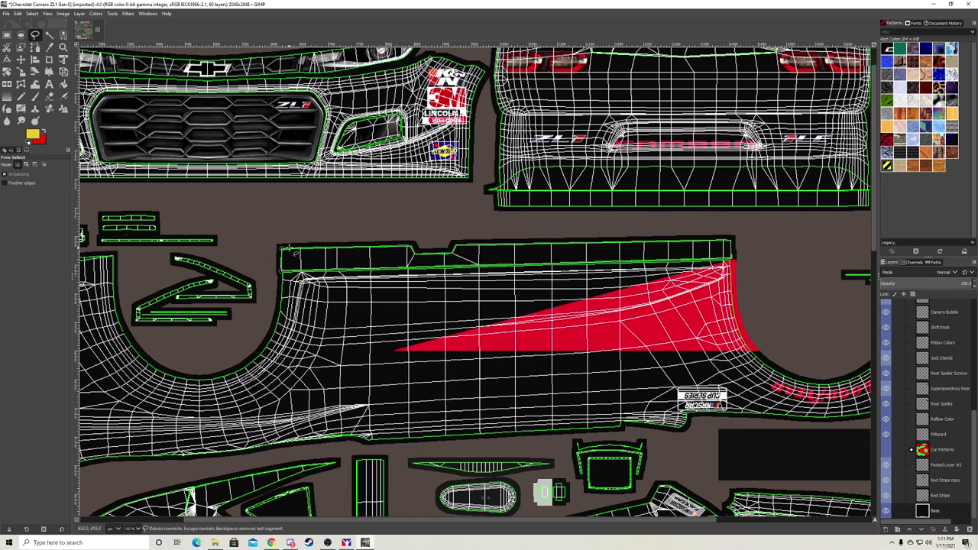
pyautogui.click(280, 248)
pyautogui.press('Return')
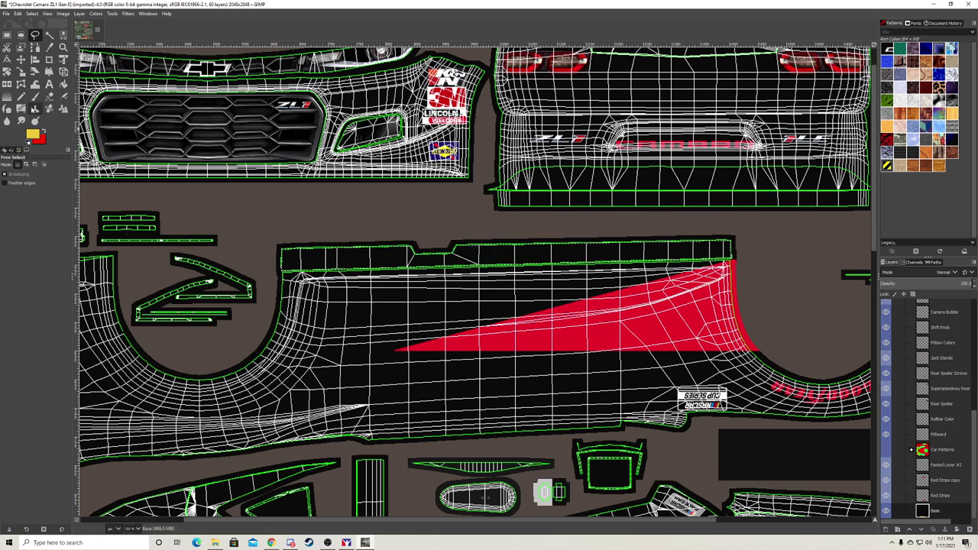
# Paint the selected top strip yellow with the Paintbrush
pyautogui.click(35, 97)
pyautogui.moveTo(309, 260)
pyautogui.mouseDown()
pyautogui.moveTo(760, 283)
pyautogui.moveTo(797, 262)
pyautogui.mouseUp()
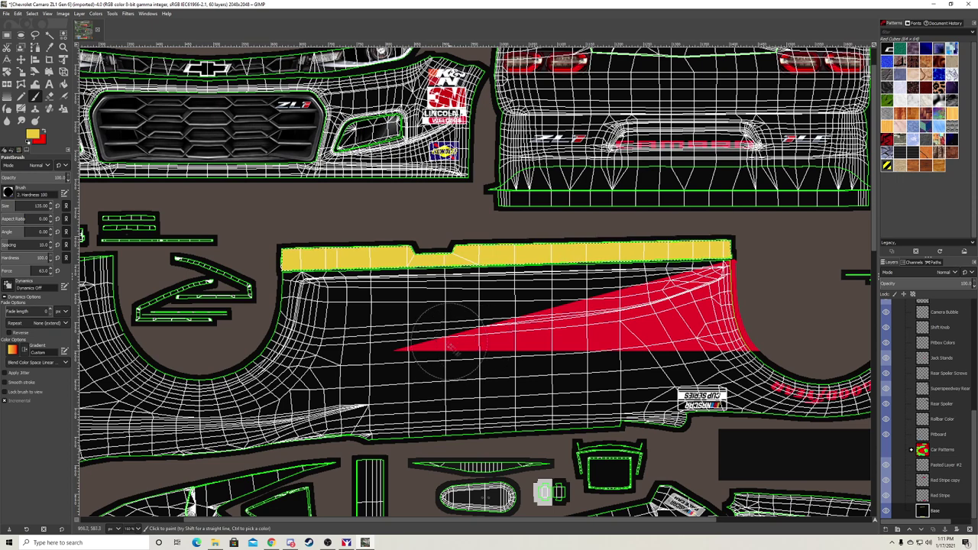
pyautogui.scroll(-4, 475, 343)
pyautogui.keyDown('ctrl'); pyautogui.scroll(-4, 474, 343); pyautogui.keyUp('ctrl')
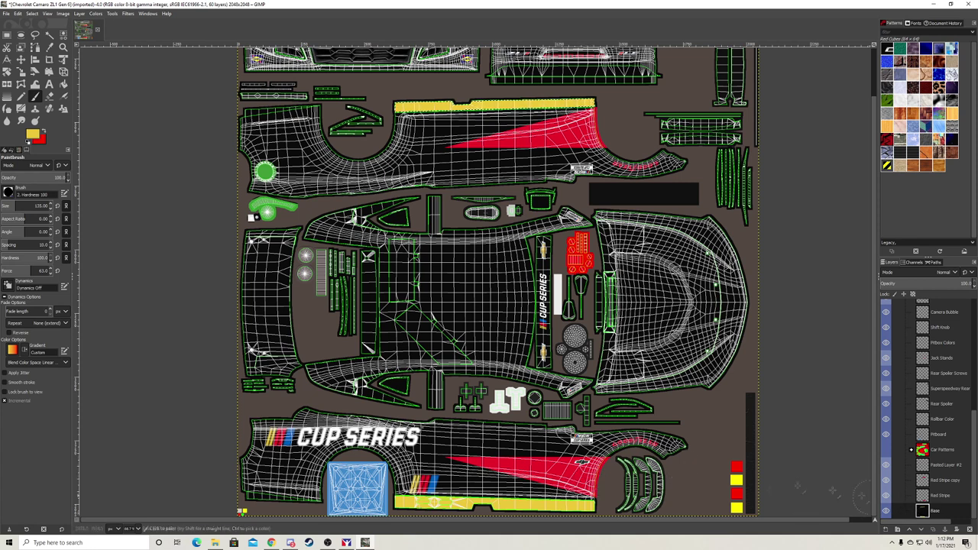
# Remove the selection around the yellow stripe with Select > None
pyautogui.scroll(2, 475, 280)
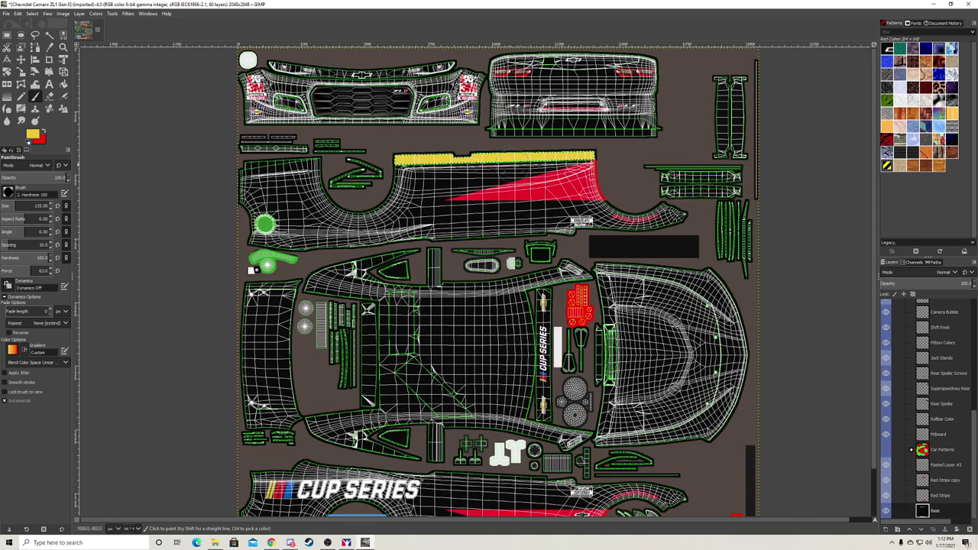
pyautogui.click(31, 13)
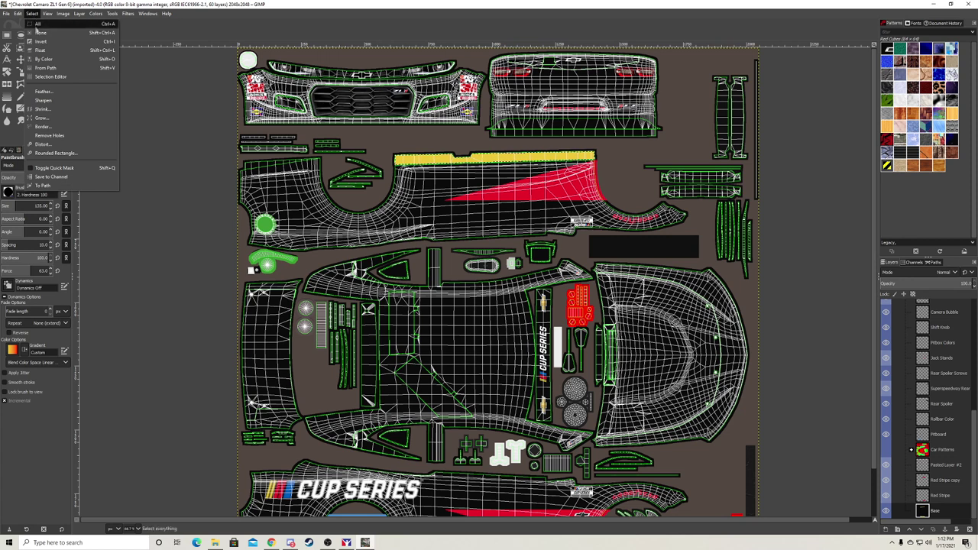
pyautogui.click(39, 34)
# Sample blue from the texture and get ready to paint it with the brush on Base
pyautogui.scroll(5, 925, 403)
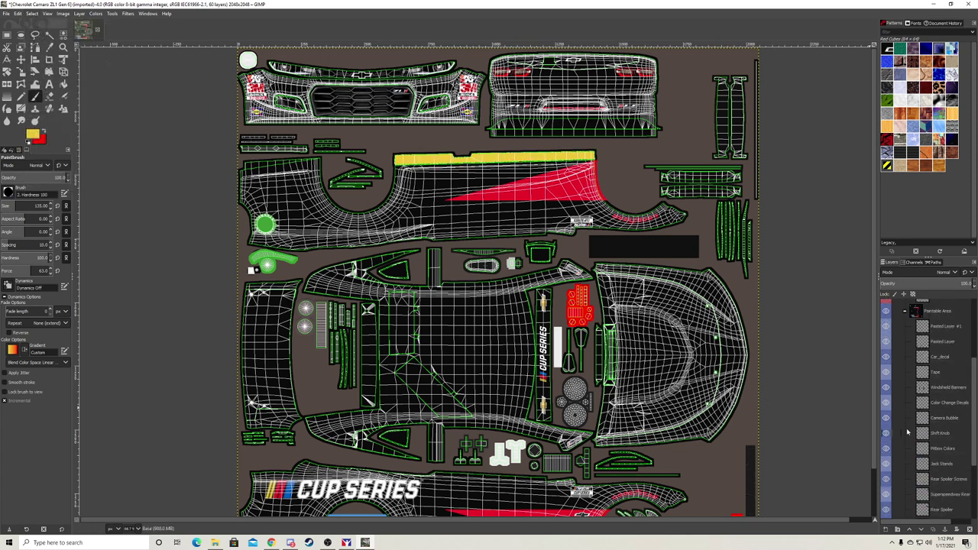
pyautogui.click(940, 368)
pyautogui.scroll(-2, 242, 511)
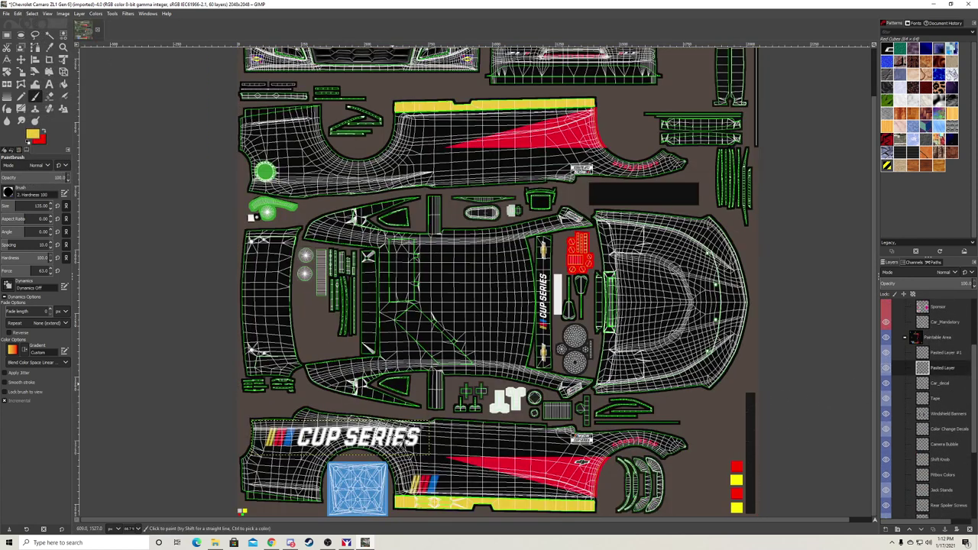
pyautogui.click(49, 48)
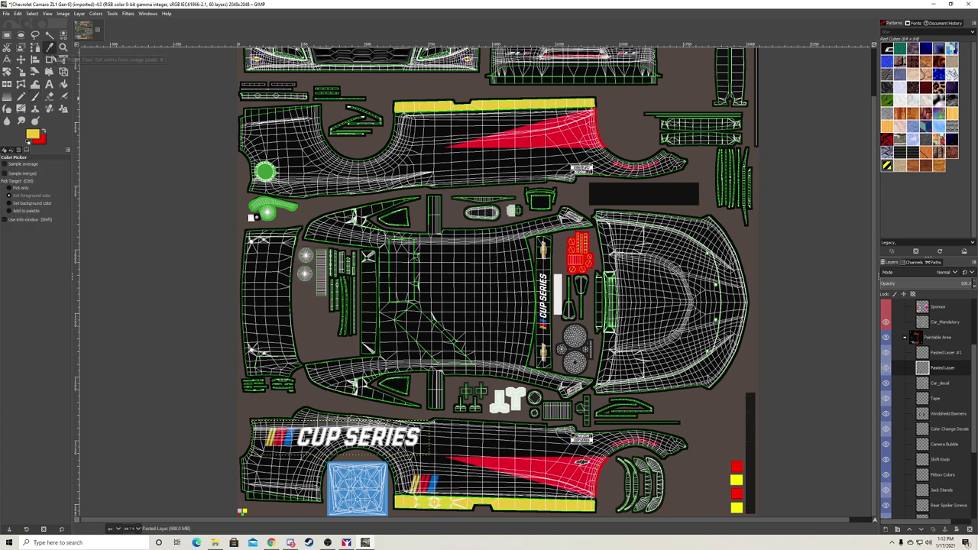
pyautogui.click(242, 511)
pyautogui.scroll(-5, 942, 409)
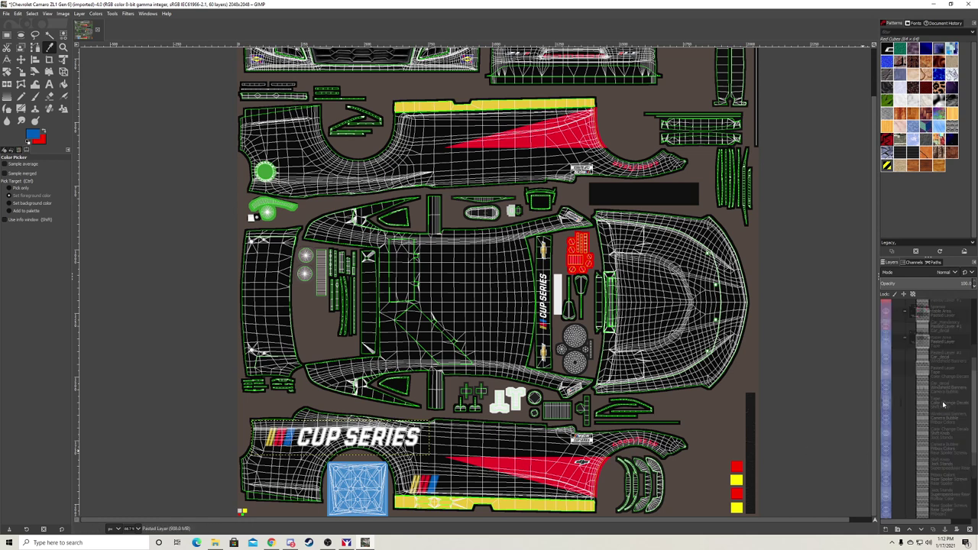
pyautogui.click(940, 508)
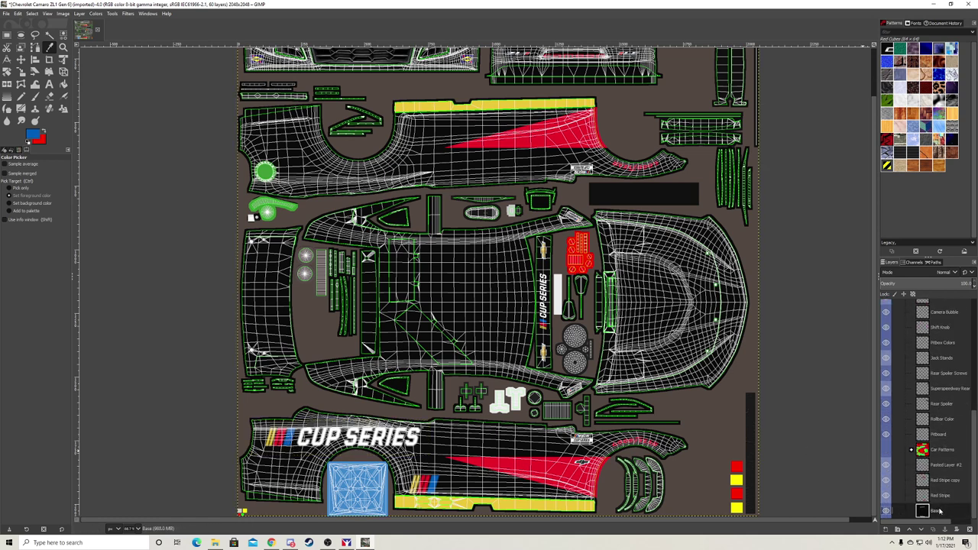
pyautogui.click(36, 97)
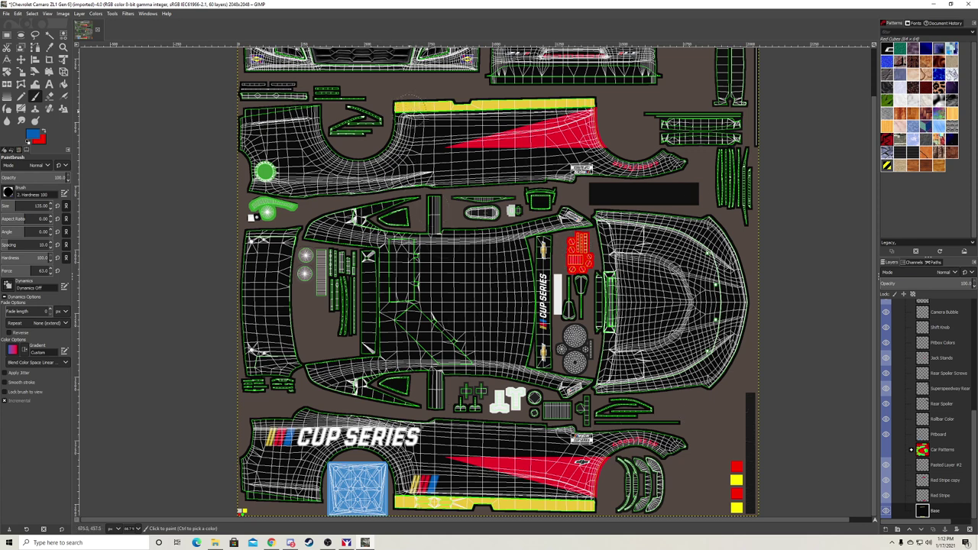
# Try blue strokes on the striped side panel, then undo them
pyautogui.moveTo(416, 103); pyautogui.dragTo(405, 132)
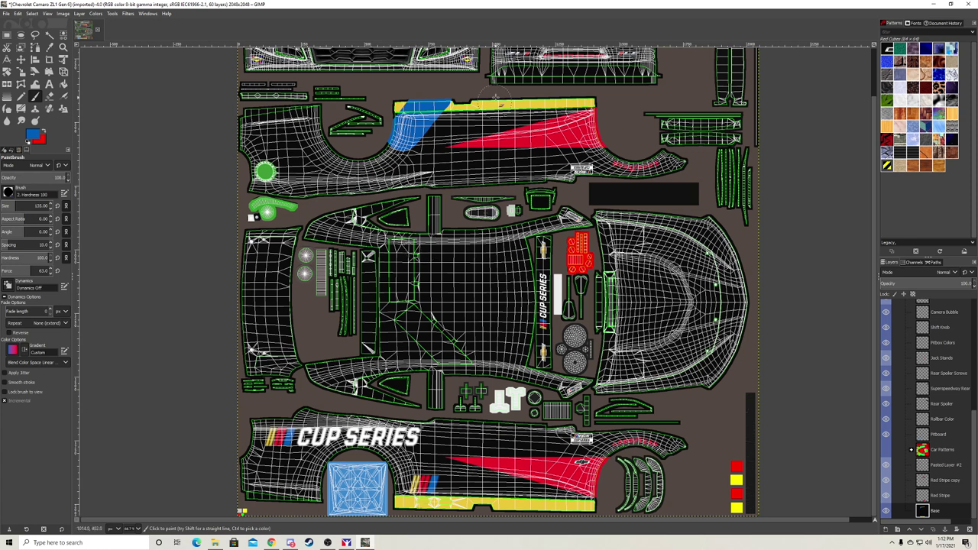
pyautogui.moveTo(489, 112); pyautogui.dragTo(537, 158)
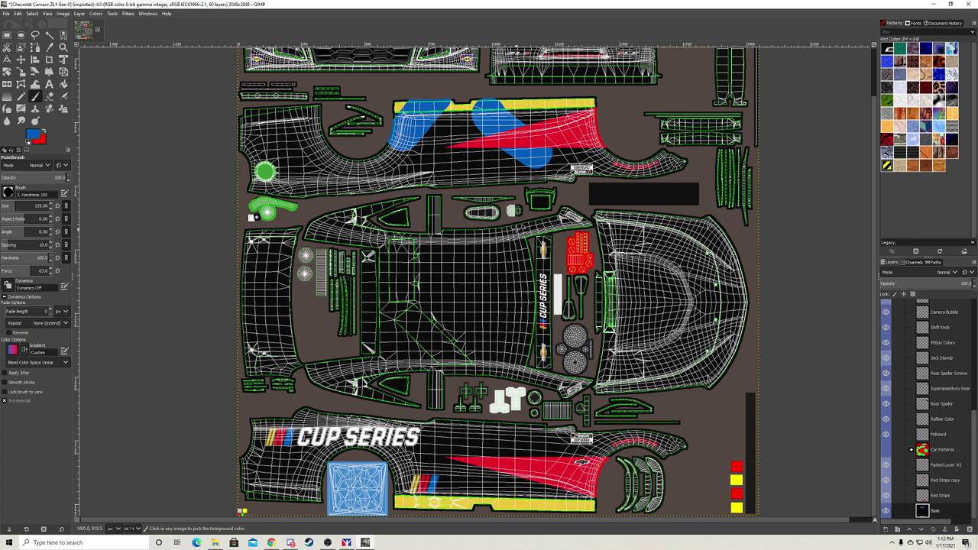
pyautogui.hotkey('ctrl', 'z')
pyautogui.hotkey('ctrl', 'z')
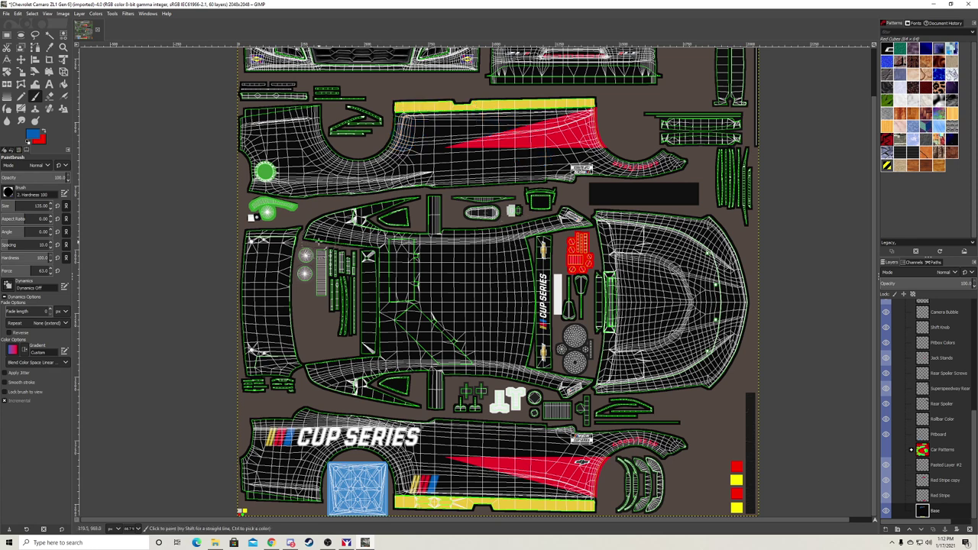
# Paint the upper body, rear-glass and small part below the gauges solid blue
pyautogui.moveTo(310, 233); pyautogui.dragTo(420, 203)
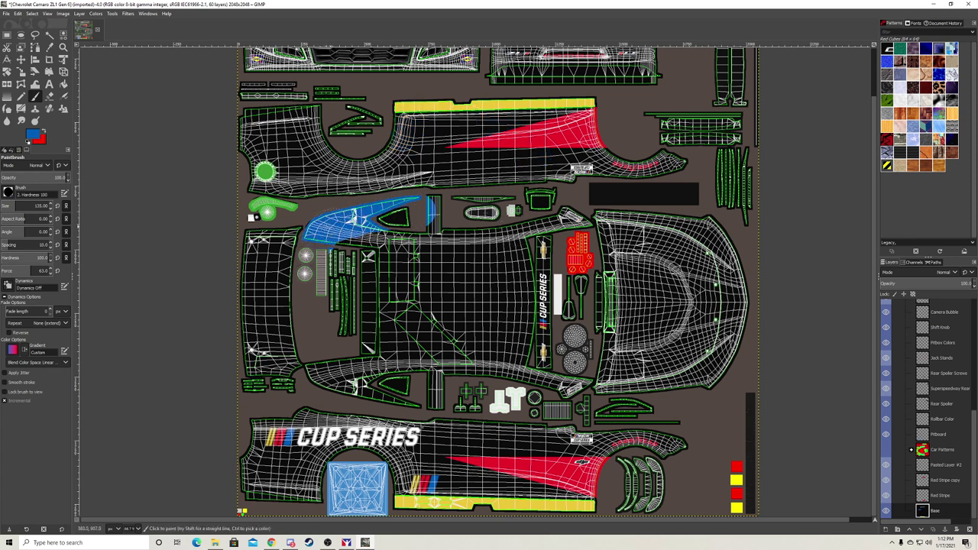
pyautogui.moveTo(319, 227)
pyautogui.mouseDown()
pyautogui.moveTo(446, 239)
pyautogui.moveTo(435, 200)
pyautogui.moveTo(538, 221)
pyautogui.moveTo(576, 206)
pyautogui.moveTo(573, 227)
pyautogui.mouseUp()
pyautogui.moveTo(553, 277)
pyautogui.mouseDown()
pyautogui.moveTo(530, 306)
pyautogui.moveTo(573, 321)
pyautogui.mouseUp()
pyautogui.moveTo(567, 381)
pyautogui.mouseDown()
pyautogui.moveTo(440, 367)
pyautogui.moveTo(448, 377)
pyautogui.moveTo(424, 376)
pyautogui.moveTo(428, 390)
pyautogui.moveTo(410, 399)
pyautogui.moveTo(323, 389)
pyautogui.moveTo(313, 376)
pyautogui.moveTo(351, 351)
pyautogui.moveTo(439, 326)
pyautogui.moveTo(359, 326)
pyautogui.moveTo(378, 315)
pyautogui.moveTo(382, 292)
pyautogui.moveTo(424, 287)
pyautogui.moveTo(398, 257)
pyautogui.moveTo(409, 249)
pyautogui.moveTo(481, 244)
pyautogui.moveTo(463, 284)
pyautogui.moveTo(446, 291)
pyautogui.moveTo(477, 280)
pyautogui.moveTo(518, 340)
pyautogui.mouseUp()
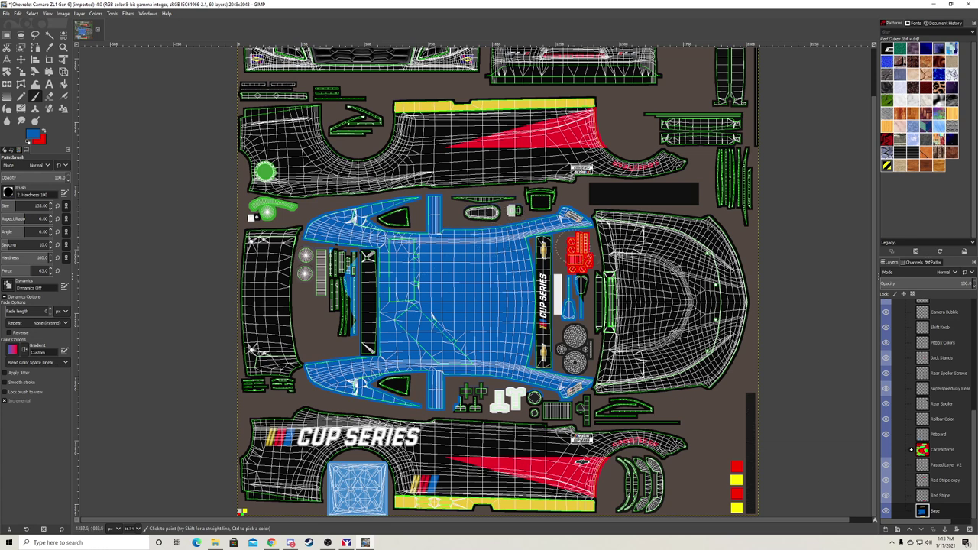
pyautogui.scroll(5, 938, 460)
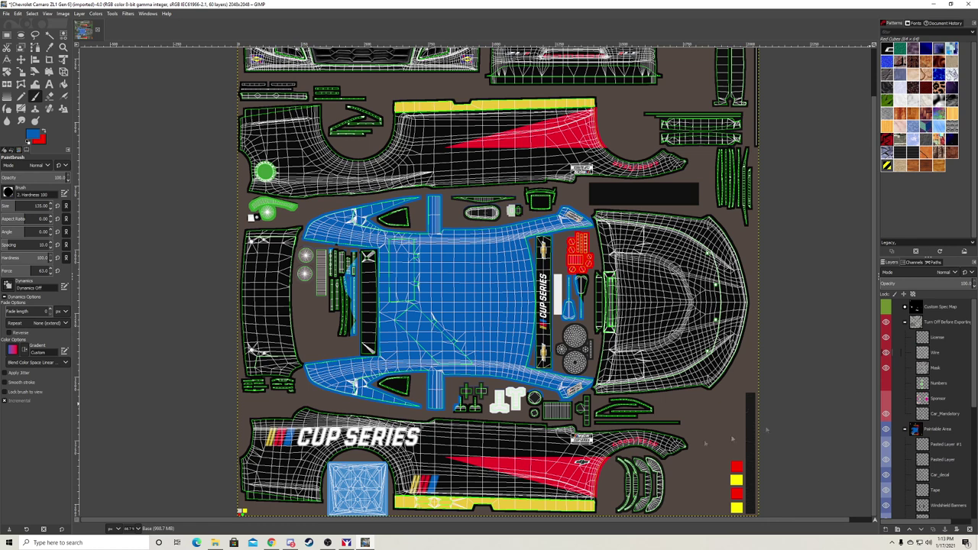
# Hide the Wire layer and pick the Shift Knob layer with the Move tool
pyautogui.click(885, 352)
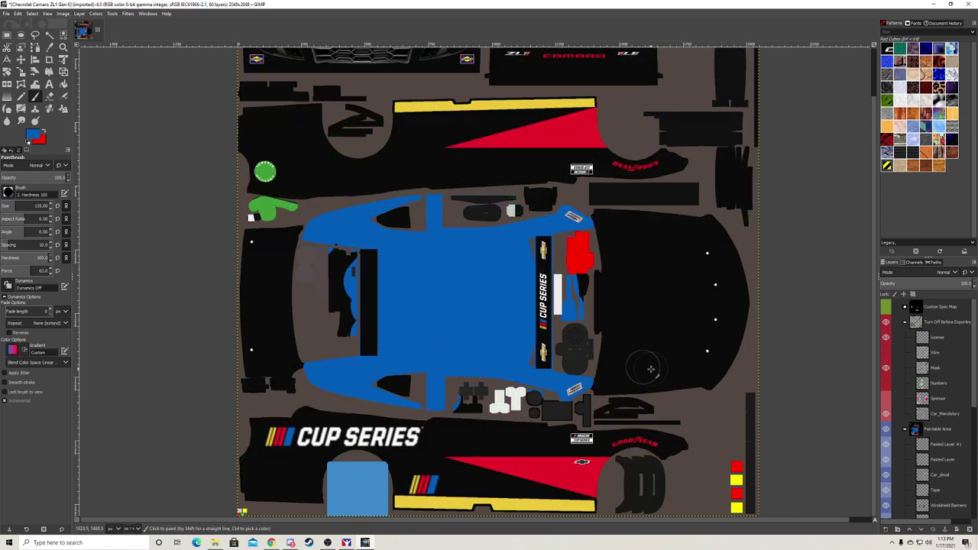
pyautogui.click(20, 59)
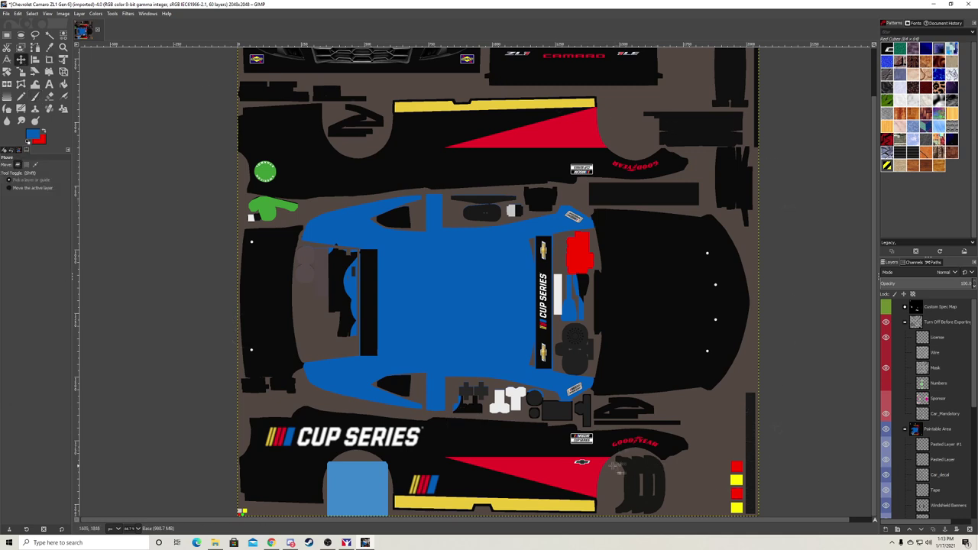
pyautogui.click(583, 464)
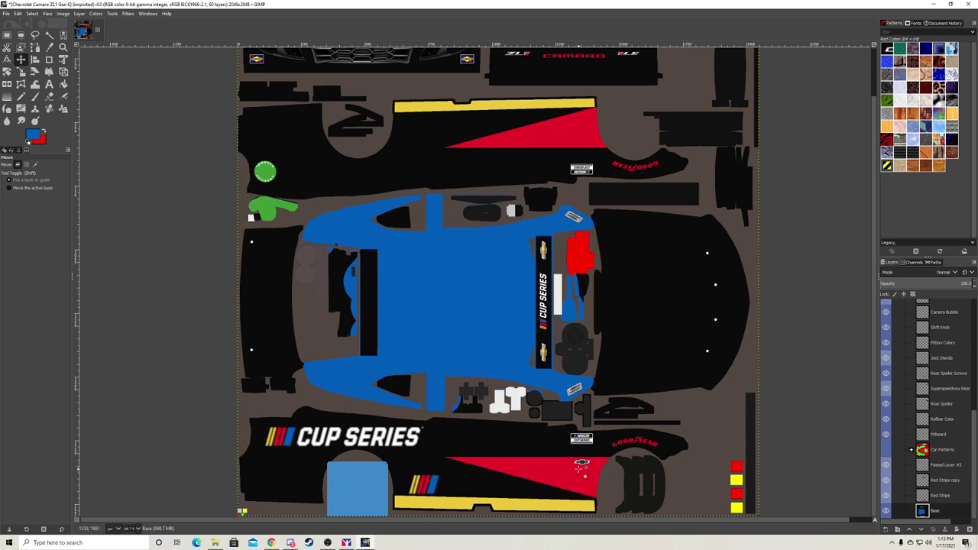
pyautogui.click(574, 350)
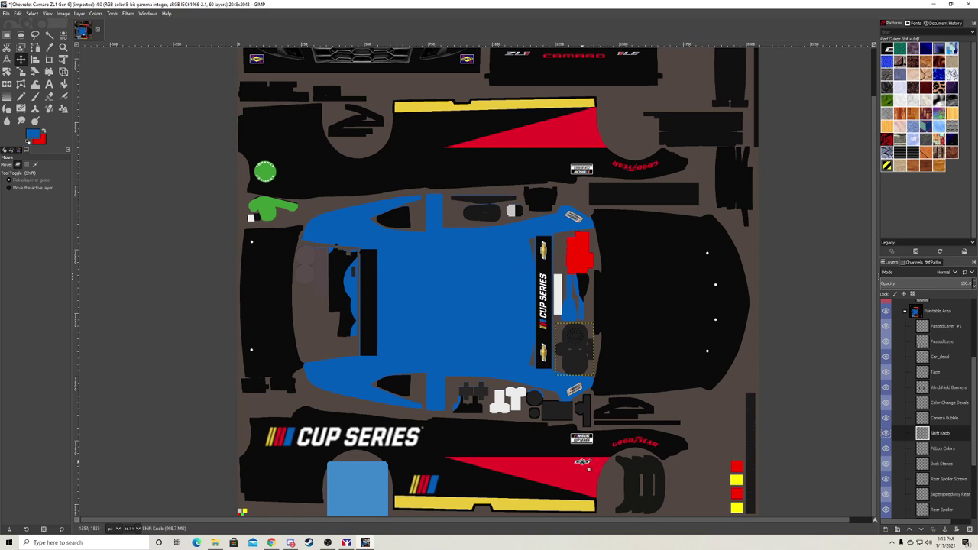
# Paste a copy of the Chevy bowtie and move it up onto the upper side panel
pyautogui.scroll(-3, 928, 405)
pyautogui.click(583, 464)
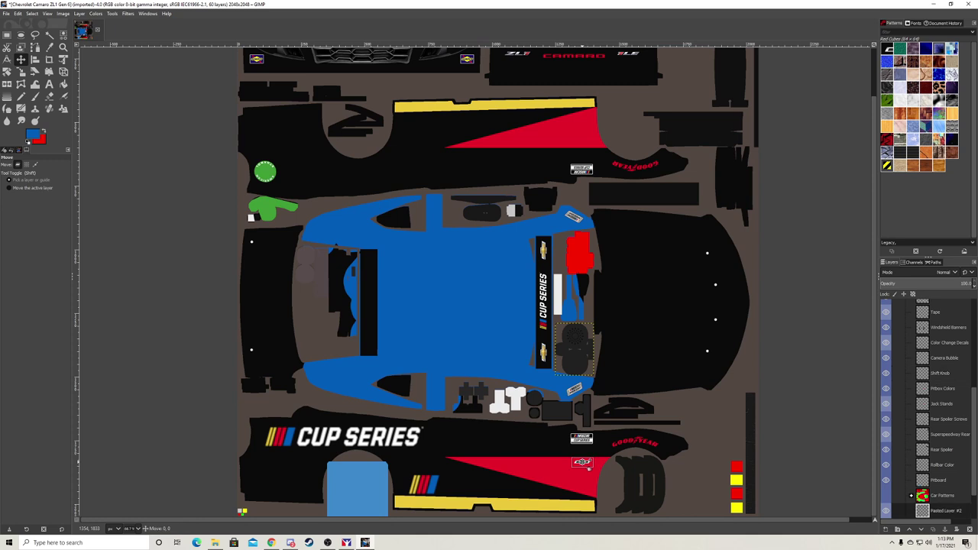
pyautogui.click(584, 466)
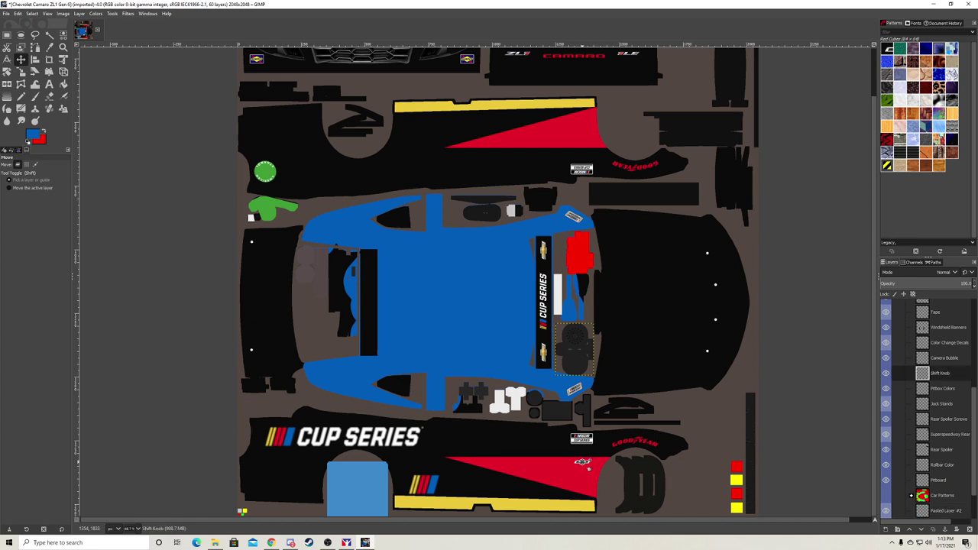
pyautogui.click(955, 512)
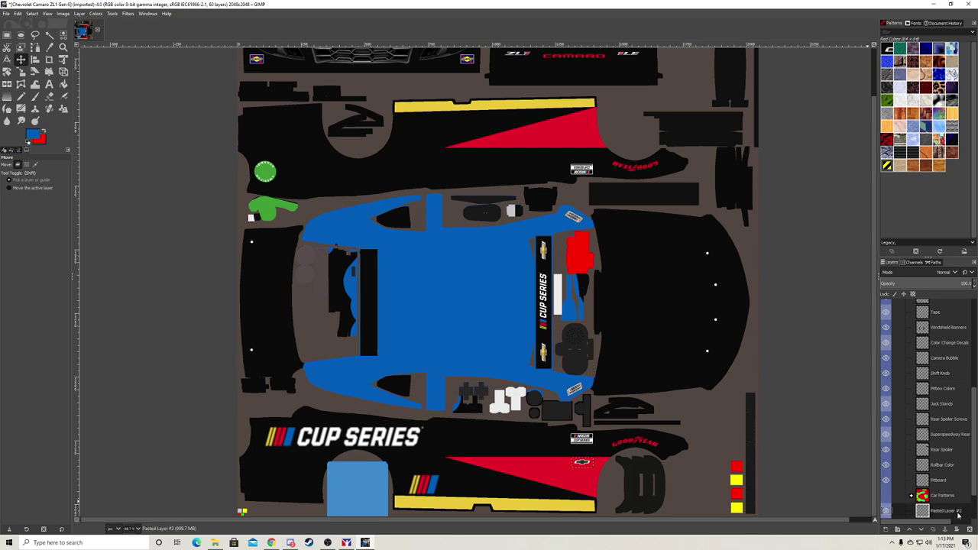
pyautogui.hotkey('ctrl', 'v')
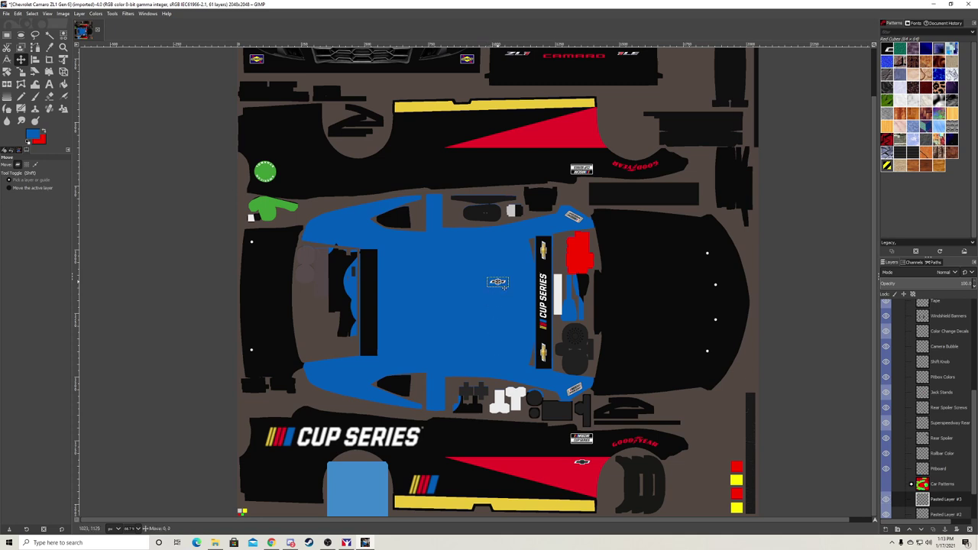
pyautogui.moveTo(496, 283); pyautogui.dragTo(587, 147)
# Rotate the pasted bowtie by 180°
pyautogui.click(8, 72)
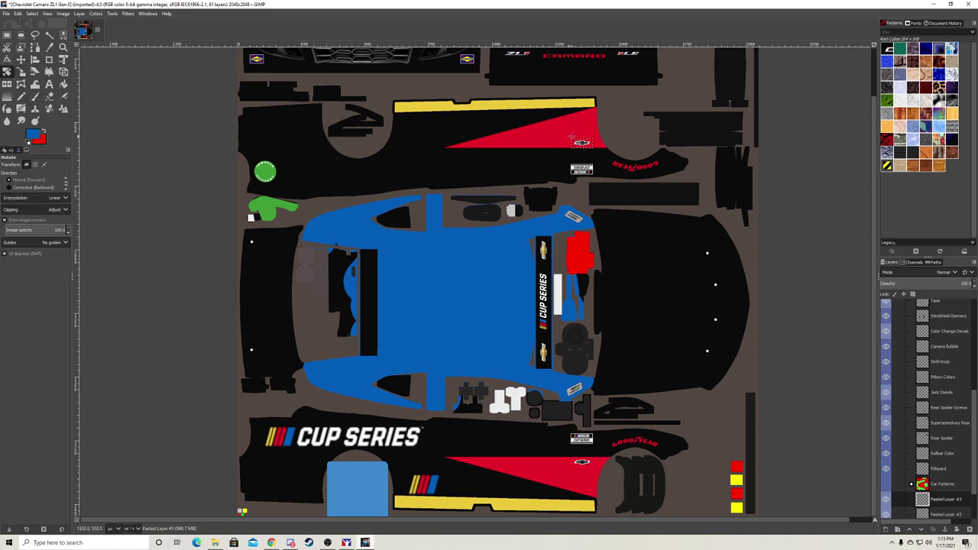
pyautogui.click(581, 144)
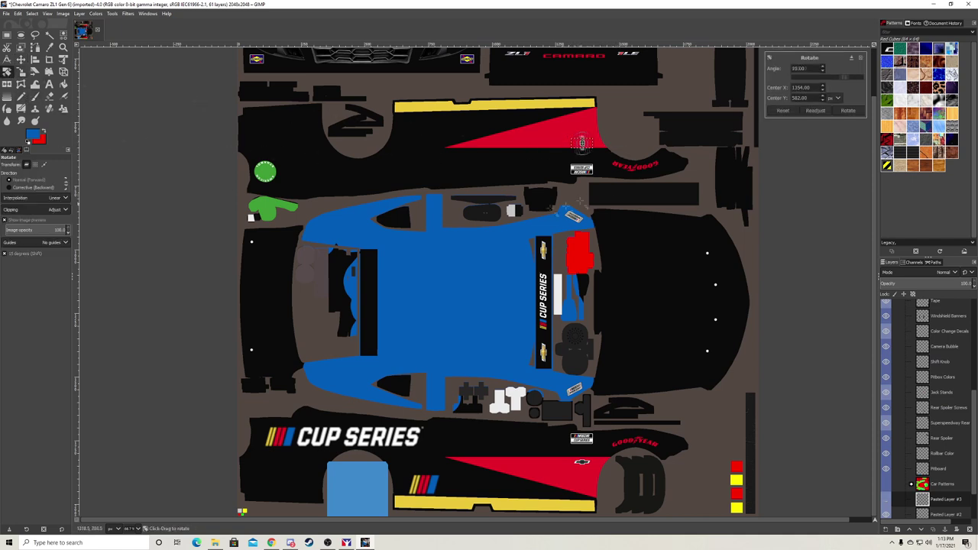
pyautogui.click(849, 110)
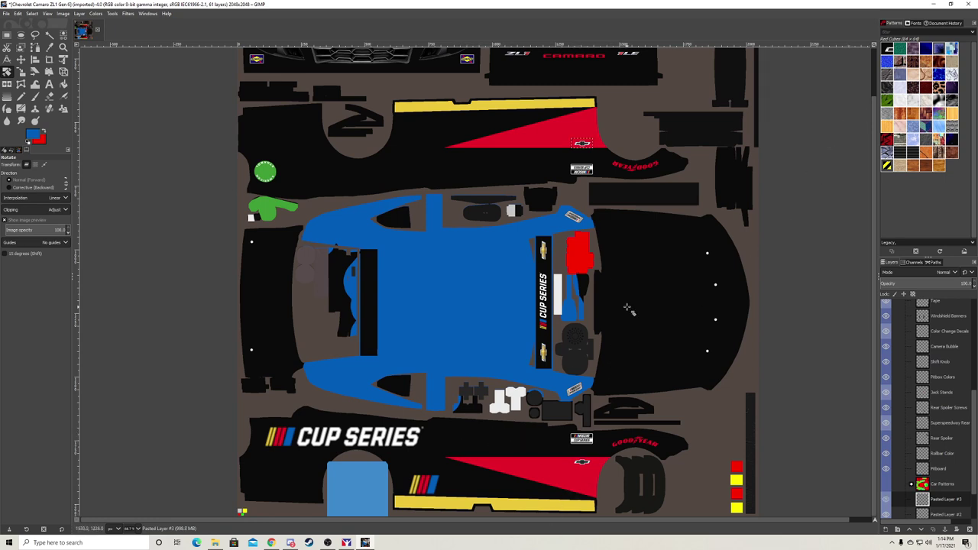
# Select the lower CUP SERIES decal with the Move tool
pyautogui.press('m')
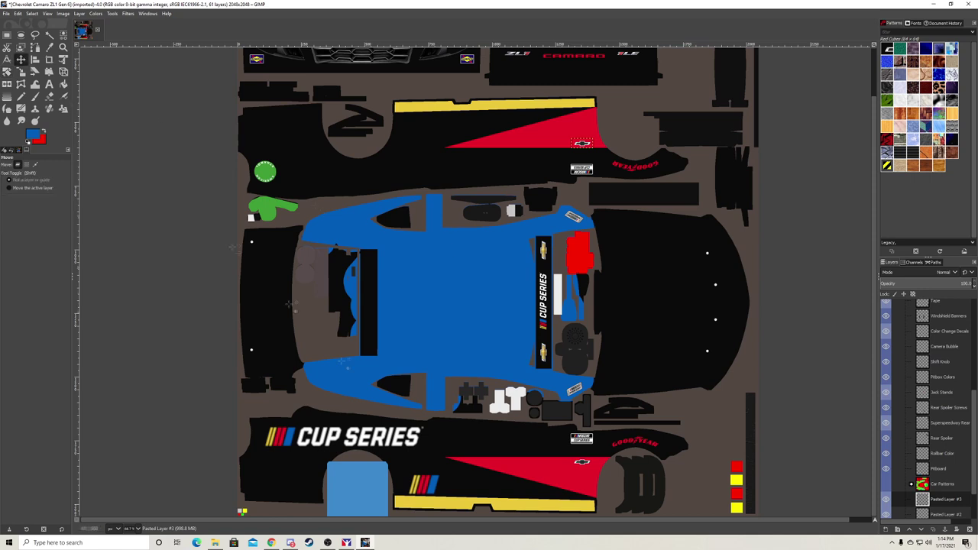
pyautogui.click(366, 437)
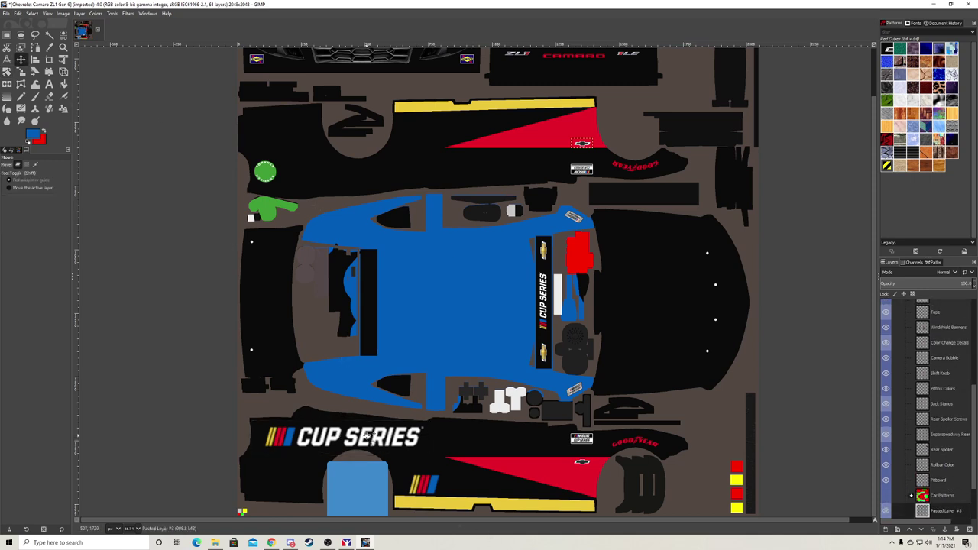
pyautogui.click(367, 437)
# Duplicate the CUP SERIES decal layer and move the copy onto the upper side panel
pyautogui.click(367, 437)
pyautogui.click(367, 437)
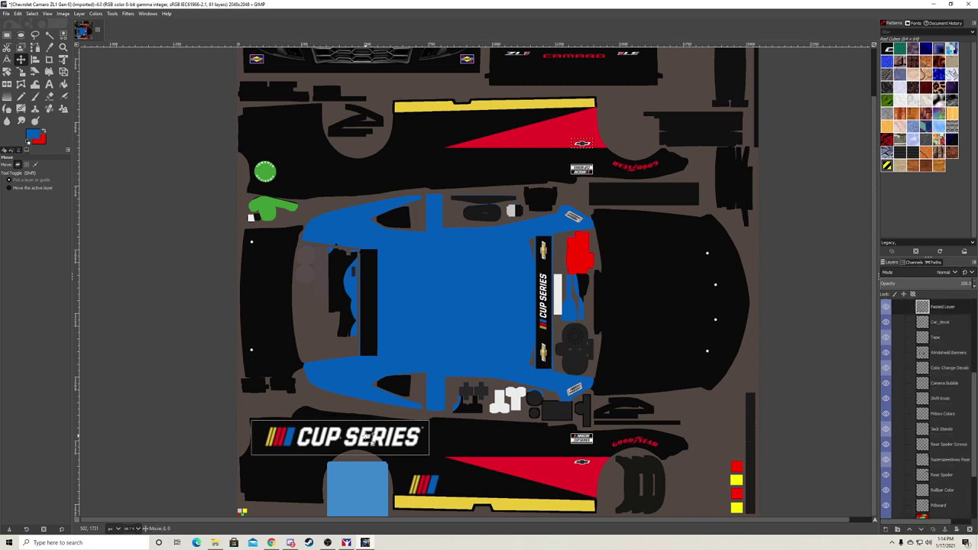
pyautogui.click(367, 437)
pyautogui.scroll(3, 944, 396)
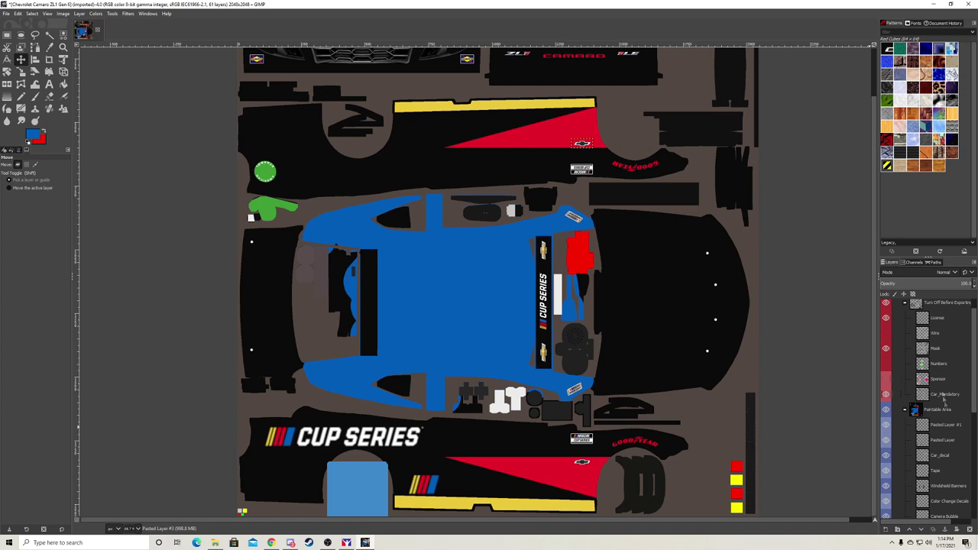
pyautogui.click(954, 441)
pyautogui.hotkey('shift', 'ctrl', 'd')
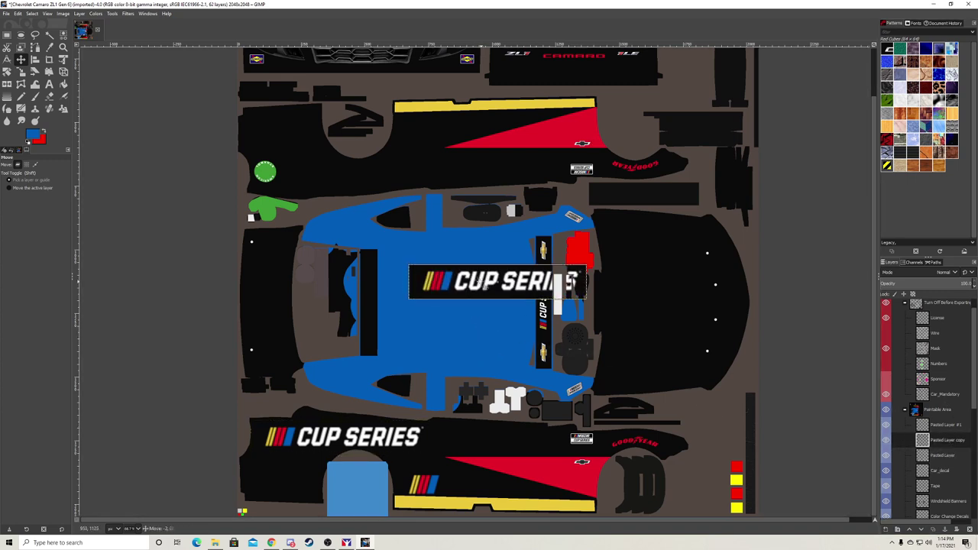
pyautogui.moveTo(479, 284); pyautogui.dragTo(330, 176)
pyautogui.hotkey('shift', 'ctrl', 'a')
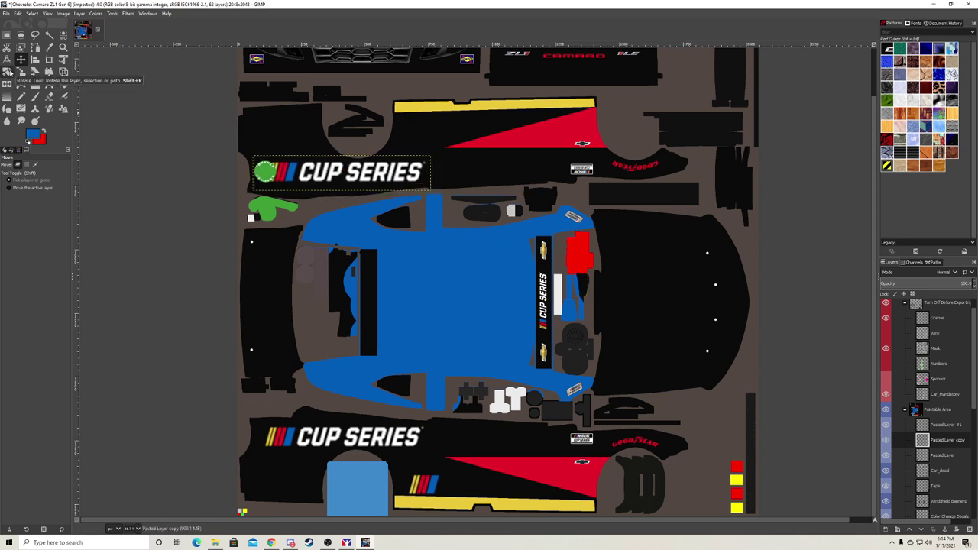
# Rotate the decal copy 180° and apply a slight extra tilt
pyautogui.hotkey('shift', 'r')
pyautogui.moveTo(432, 176); pyautogui.dragTo(179, 176)
pyautogui.click(846, 111)
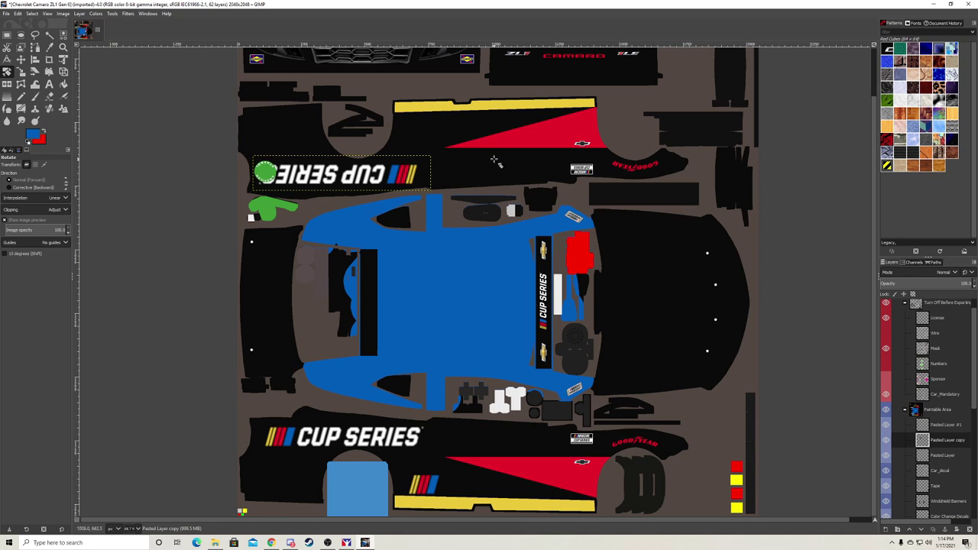
pyautogui.click(443, 169)
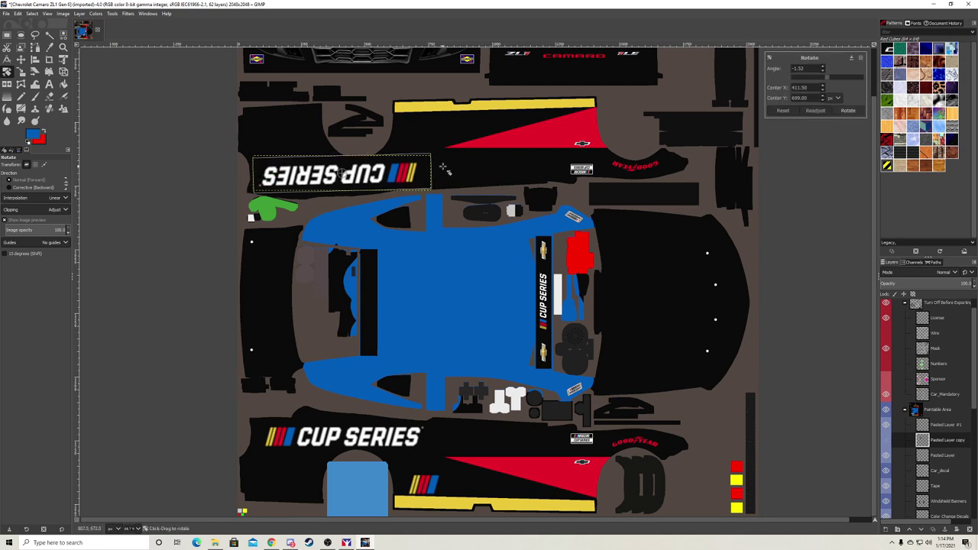
pyautogui.click(848, 112)
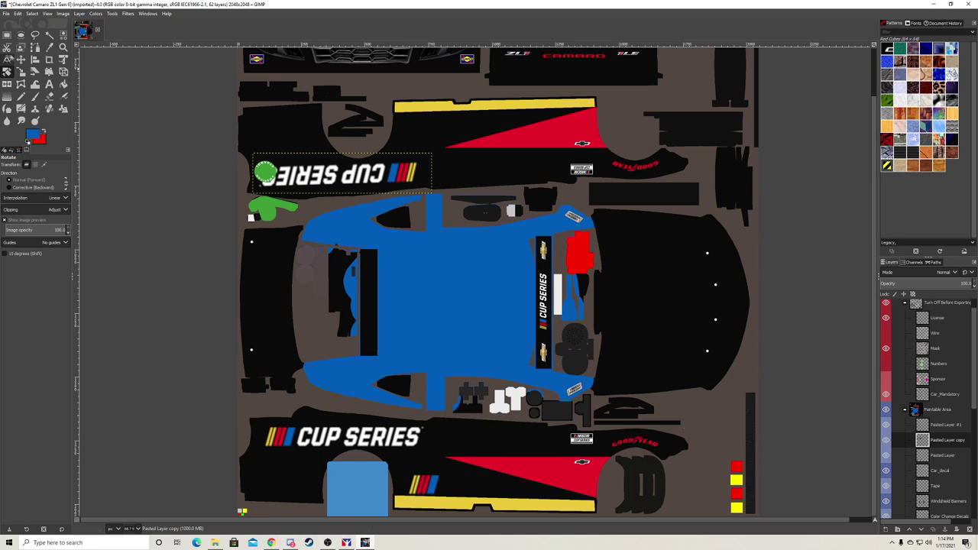
pyautogui.click(20, 59)
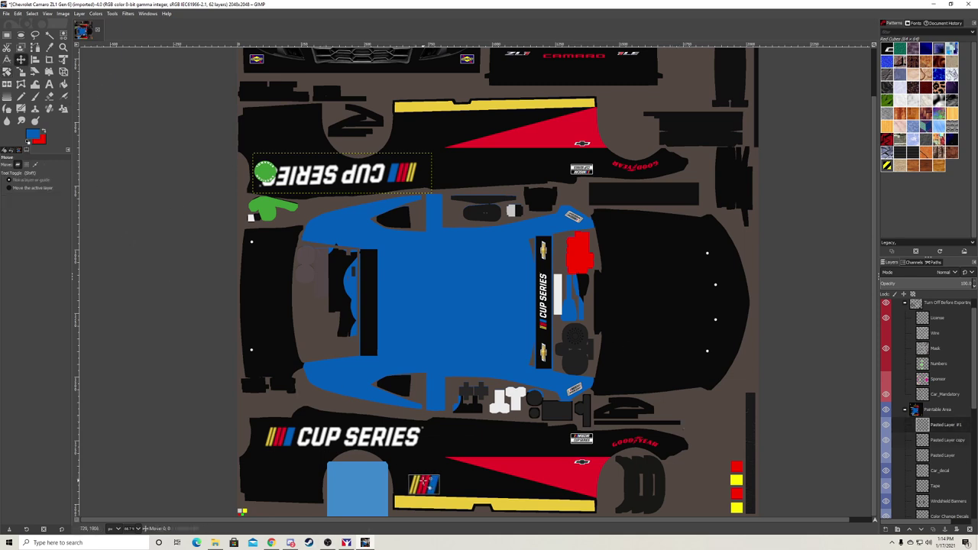
# Paste the small striped logo under the upper yellow stripe and rotate it 180°
pyautogui.click(425, 483)
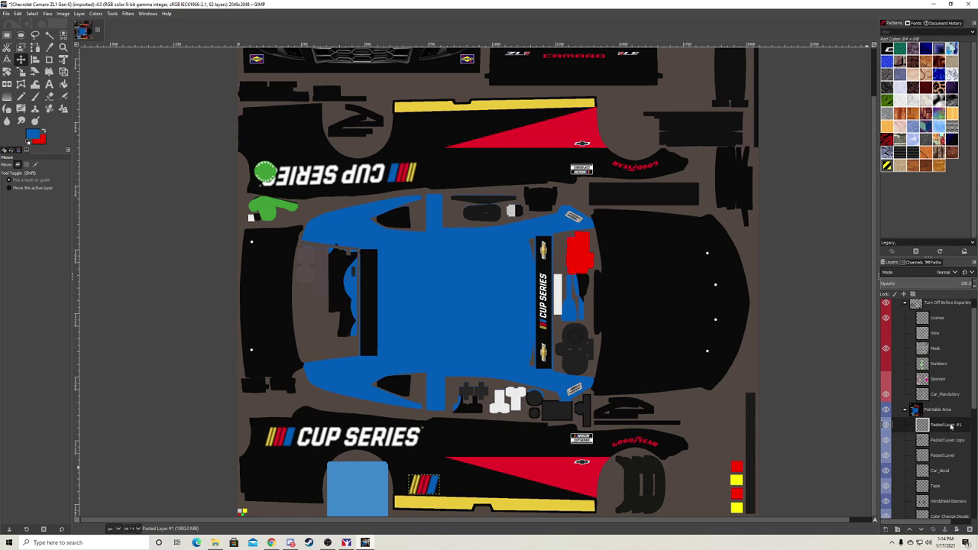
pyautogui.hotkey('ctrl', 'v')
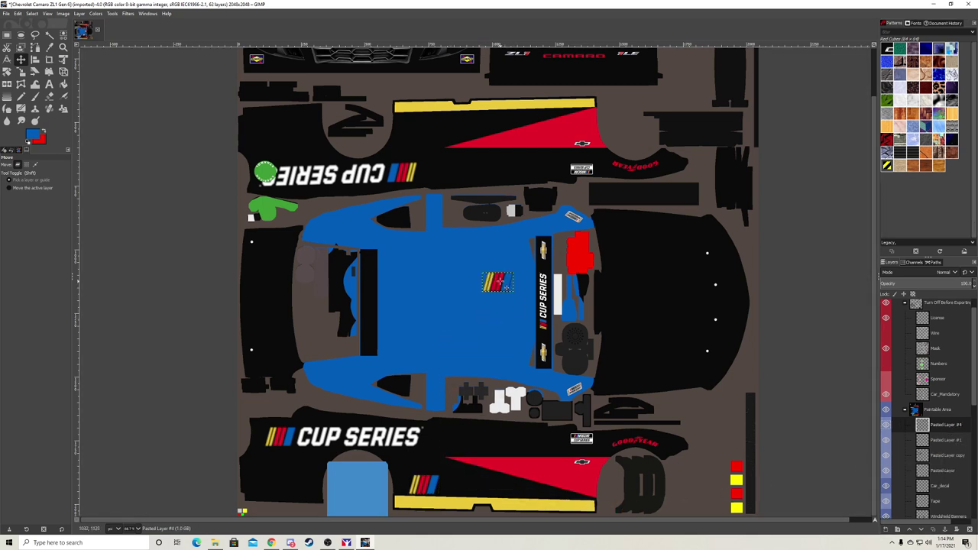
pyautogui.moveTo(501, 284); pyautogui.dragTo(417, 127)
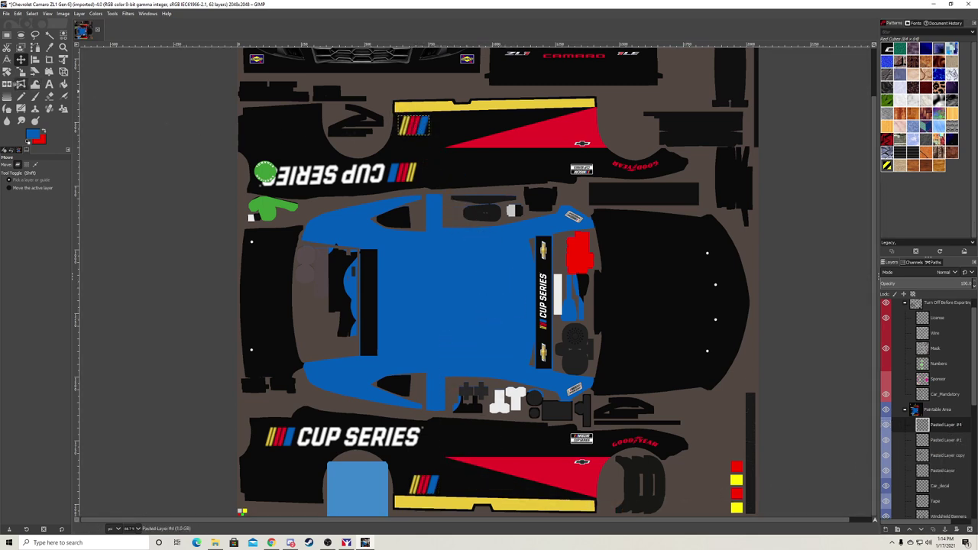
pyautogui.hotkey('shift', 'r')
pyautogui.moveTo(480, 145); pyautogui.dragTo(301, 107)
pyautogui.click(848, 111)
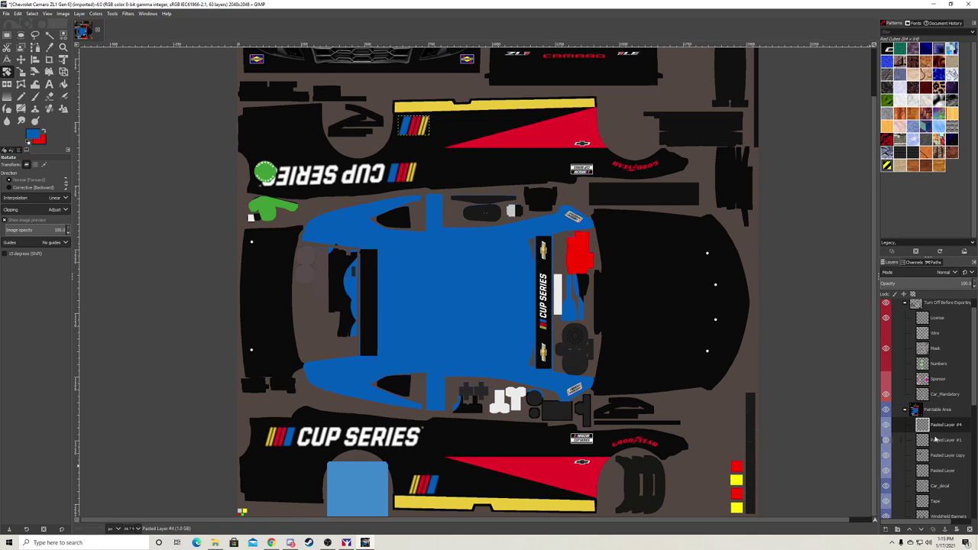
# Sample the bottom stripe's yellow as the foreground colour on the Base layer
pyautogui.scroll(-8, 935, 426)
pyautogui.click(940, 510)
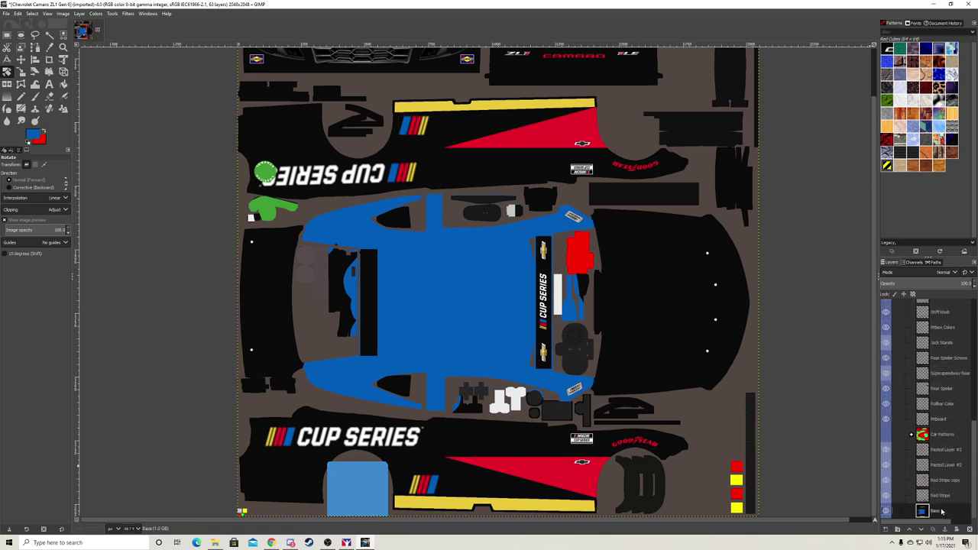
pyautogui.click(51, 46)
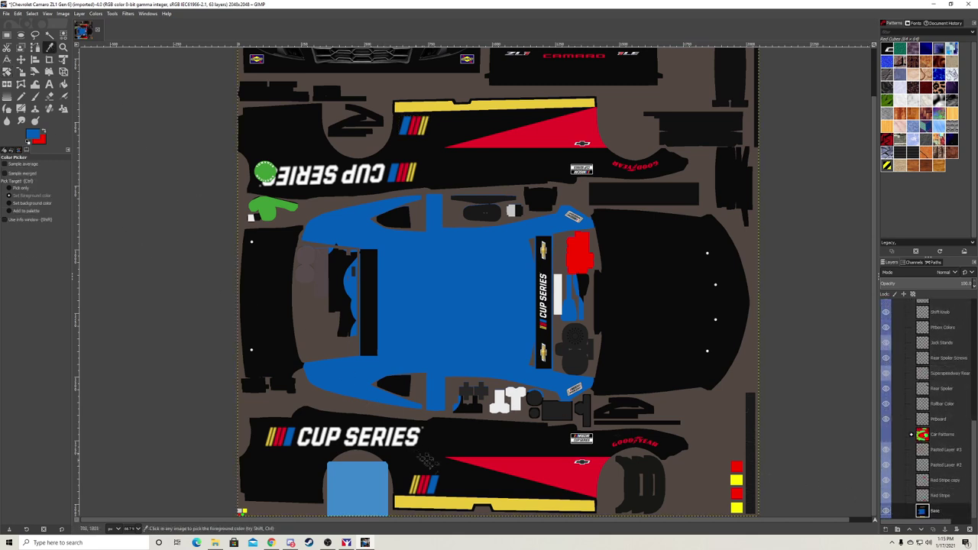
pyautogui.click(442, 502)
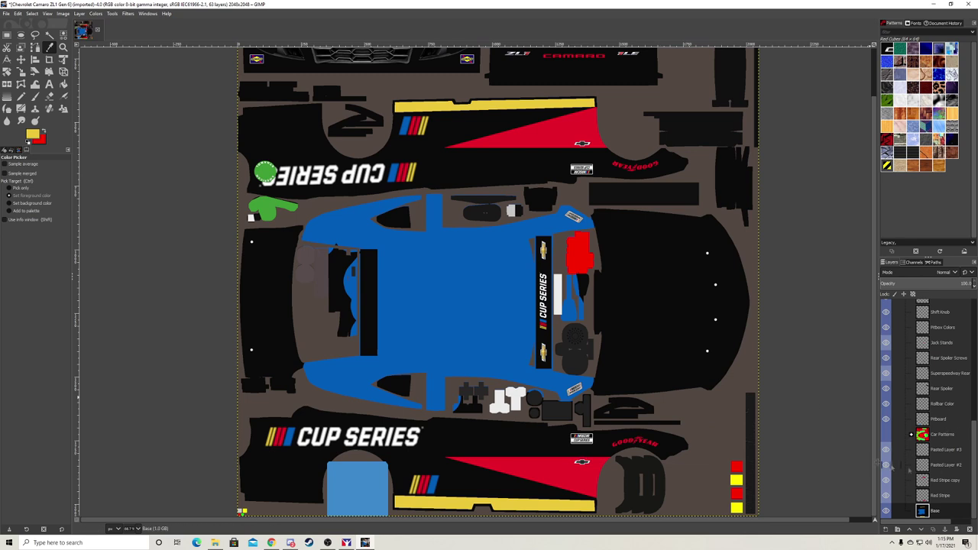
# Start a text box on the hood using Impact Condensed at size 50
pyautogui.click(49, 85)
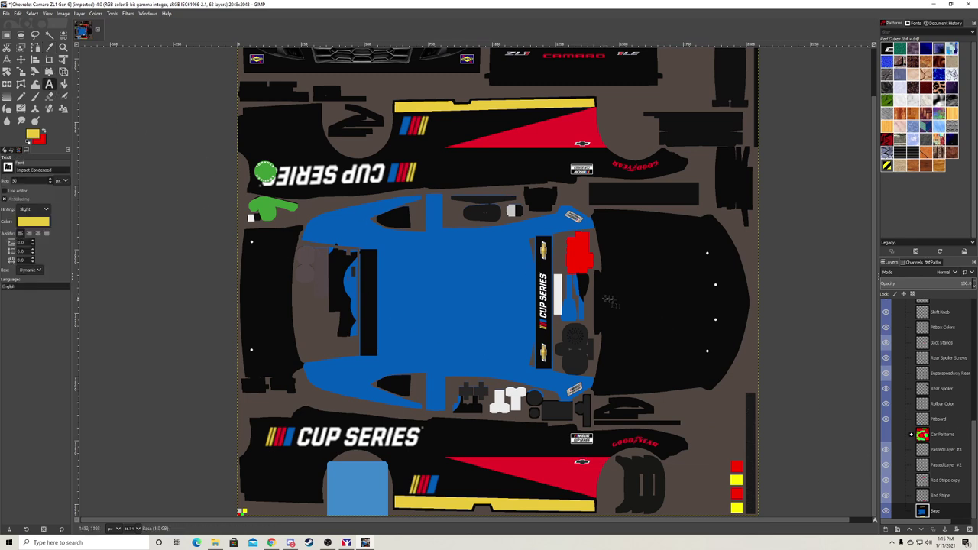
pyautogui.click(610, 295)
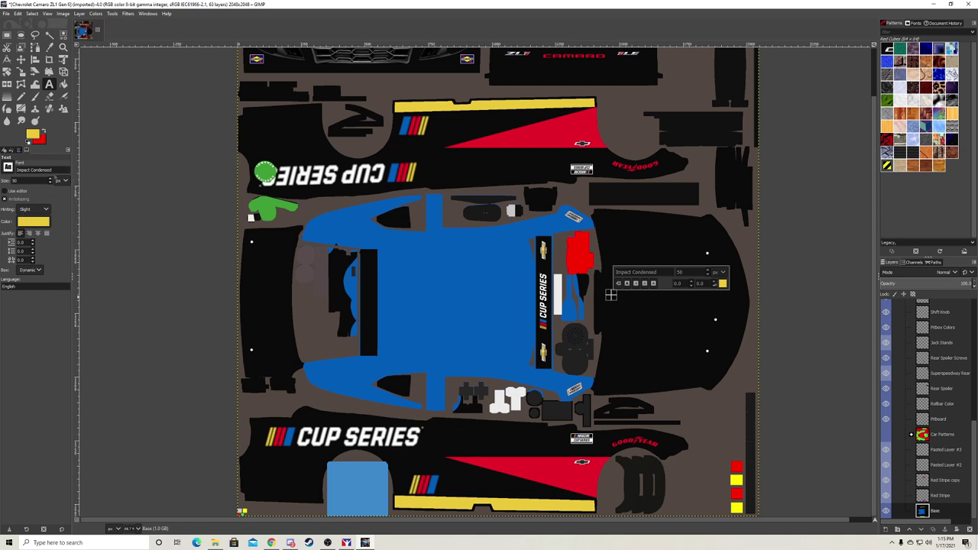
pyautogui.click(8, 167)
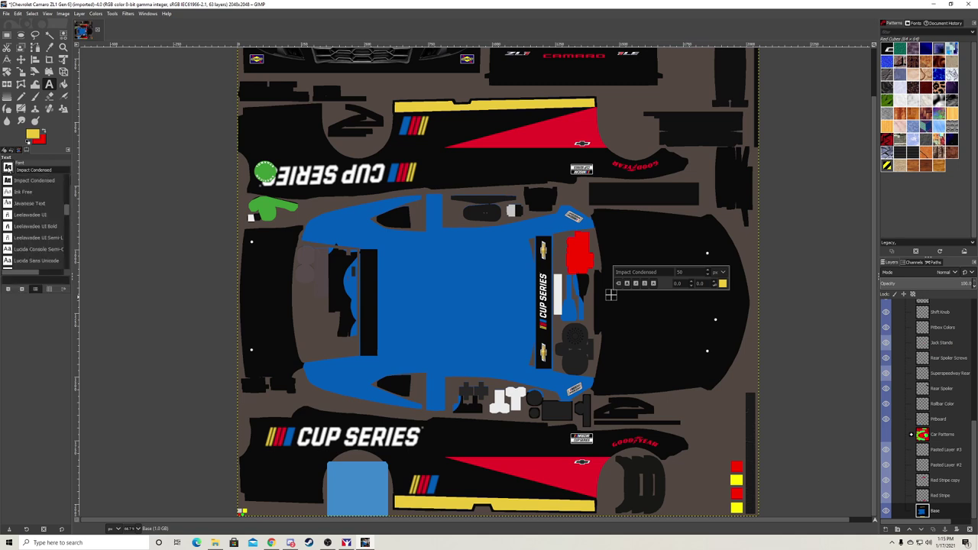
pyautogui.scroll(1, 31, 212)
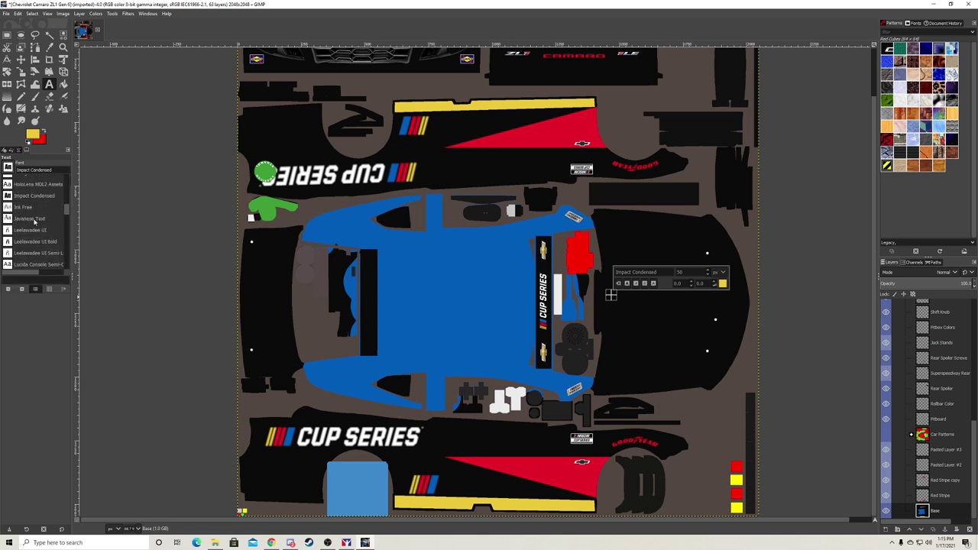
pyautogui.click(62, 163)
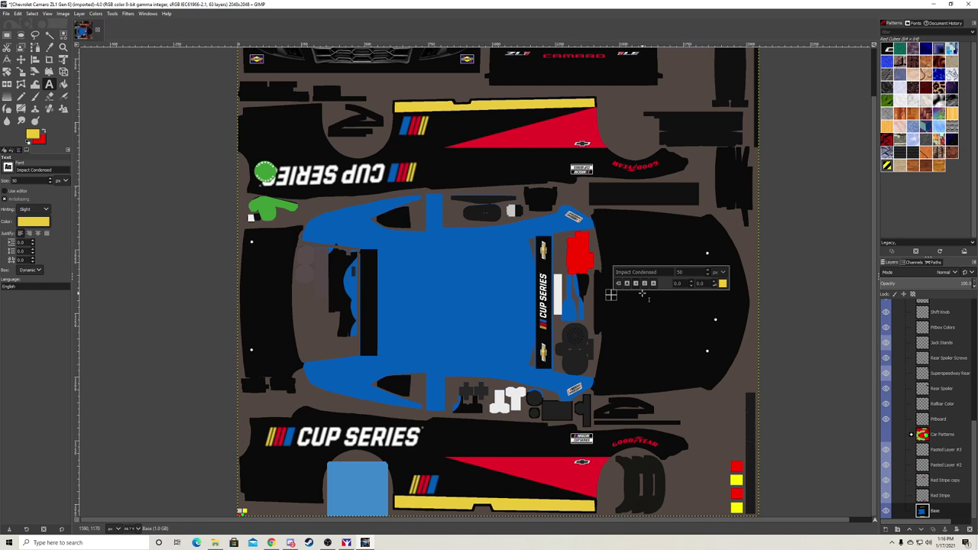
# Type 'NASCAR' in a text box on the hood
pyautogui.doubleClick(679, 272)
pyautogui.click(612, 297)
pyautogui.write('NASCAR')
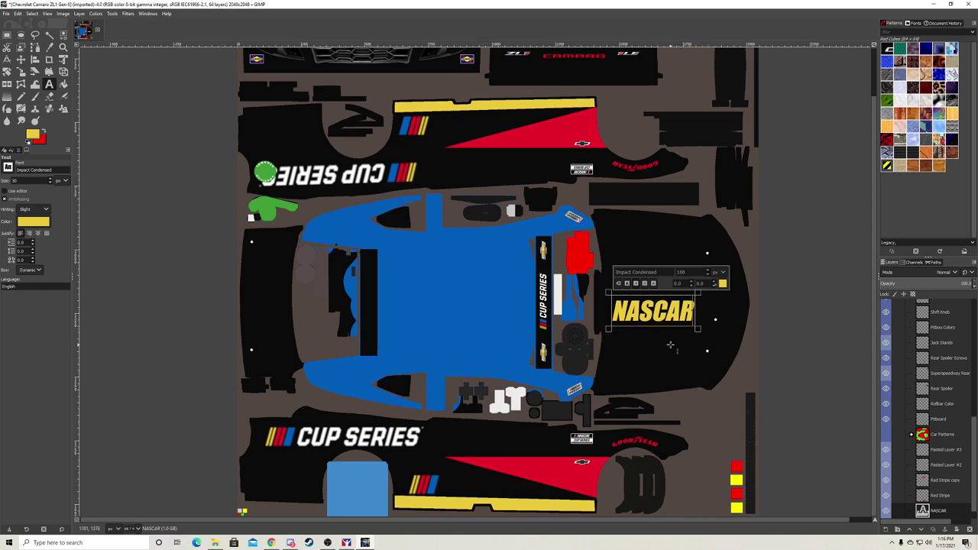
# Select the whole canvas, then clear the selection with Select > None
pyautogui.click(32, 13)
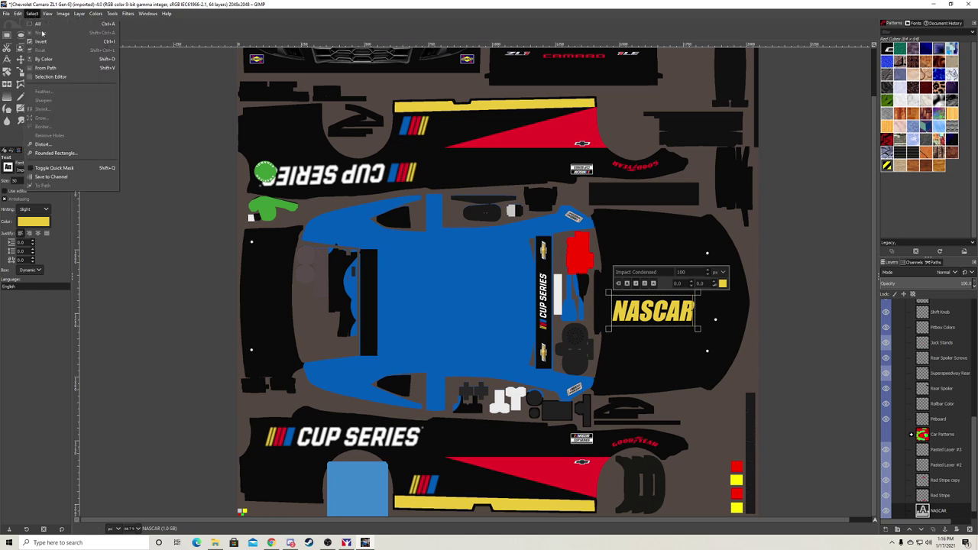
pyautogui.click(40, 32)
pyautogui.click(32, 13)
pyautogui.click(37, 24)
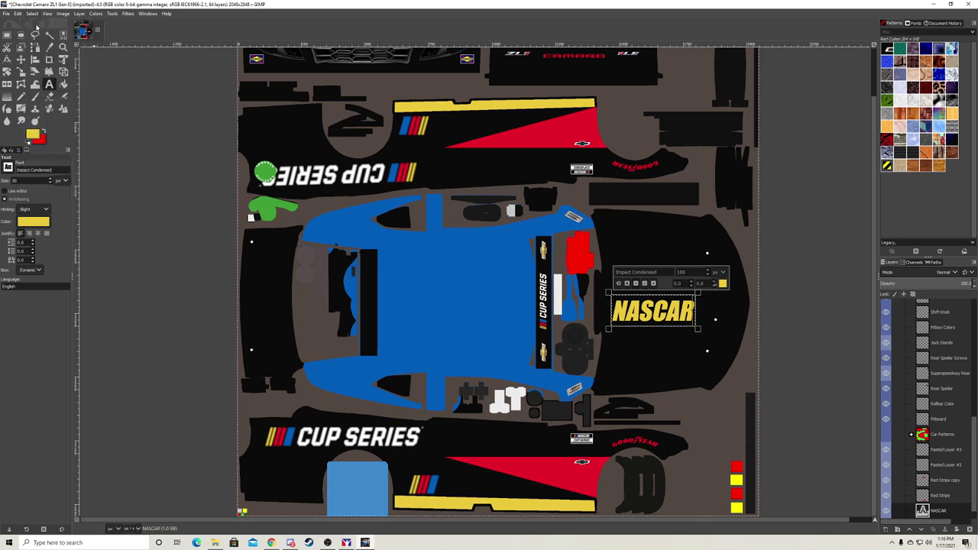
pyautogui.click(32, 14)
pyautogui.click(37, 35)
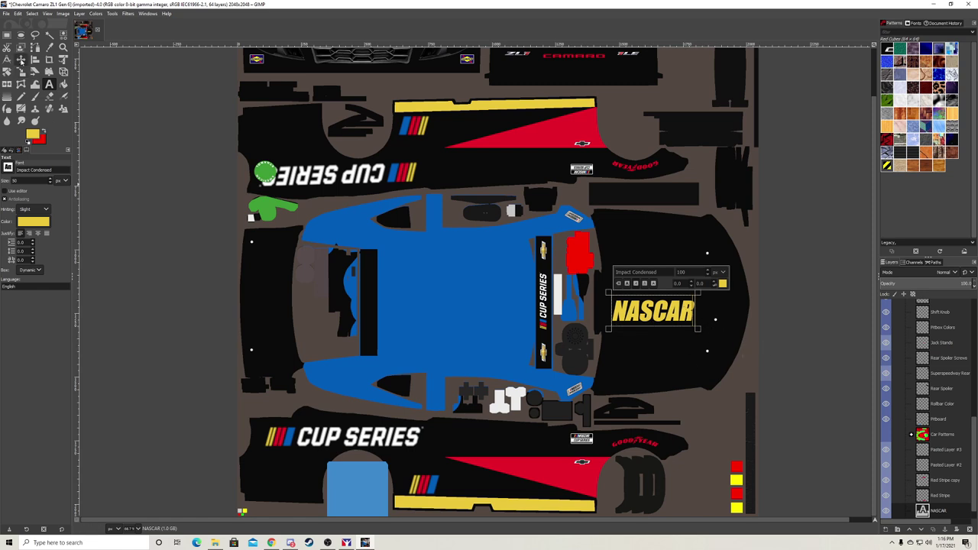
pyautogui.click(21, 60)
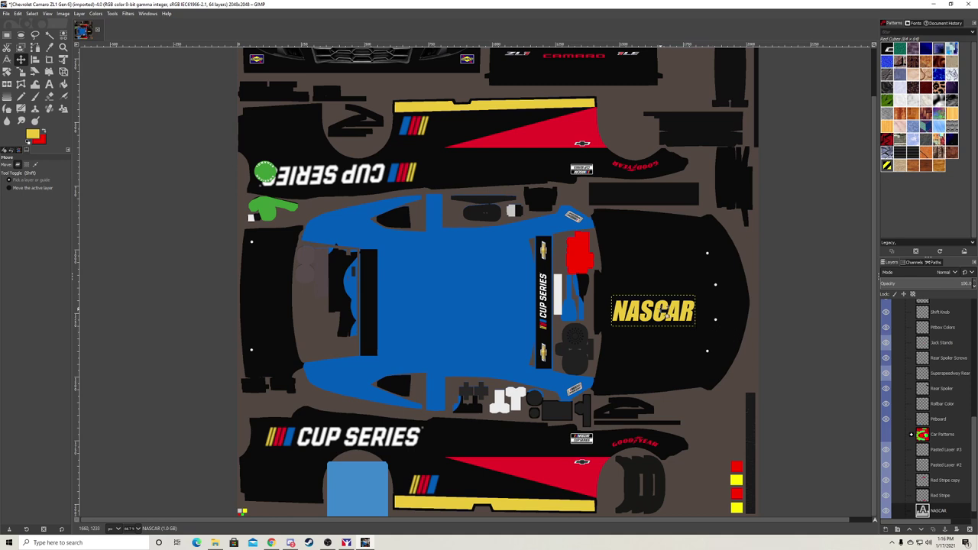
# Rotate the NASCAR text -90° so it runs vertically along the hood
pyautogui.moveTo(663, 315); pyautogui.dragTo(645, 285)
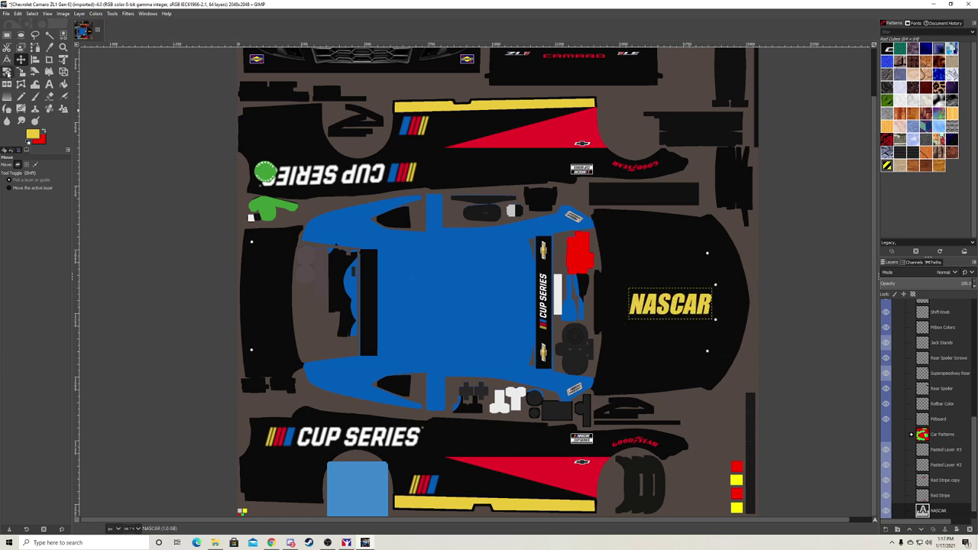
pyautogui.click(7, 72)
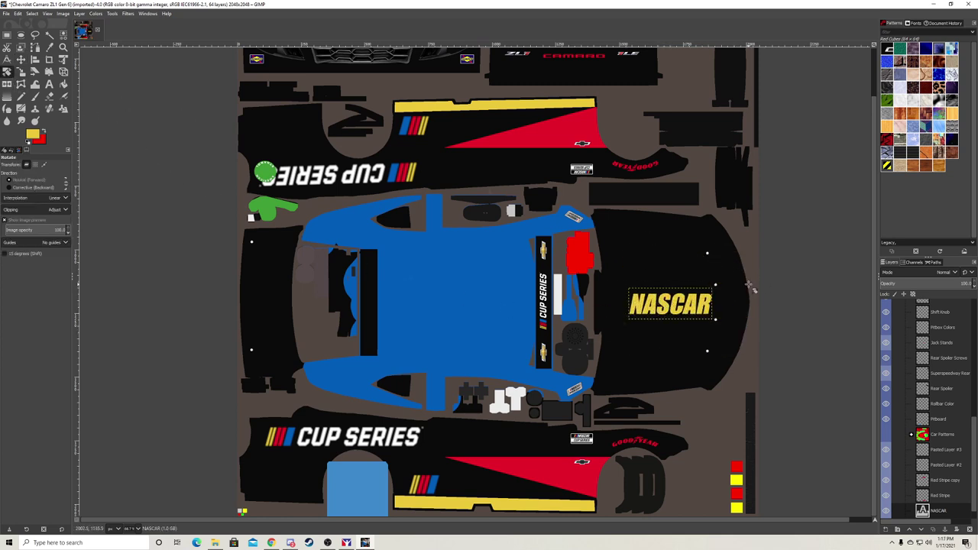
pyautogui.moveTo(729, 284); pyautogui.dragTo(625, 197)
pyautogui.click(848, 110)
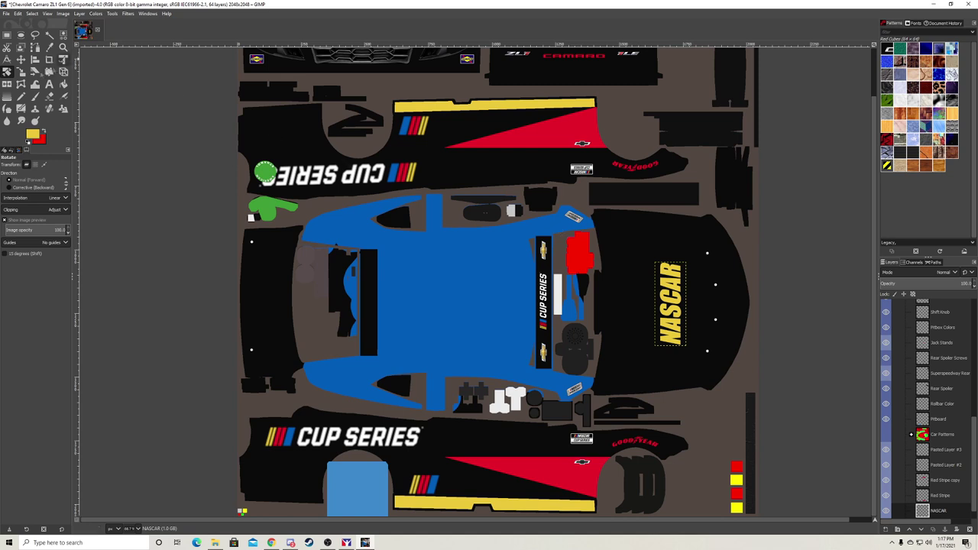
# Enlarge the vertical NASCAR text to about 223×596 px and shift it left on the hood
pyautogui.hotkey('shift', 's')
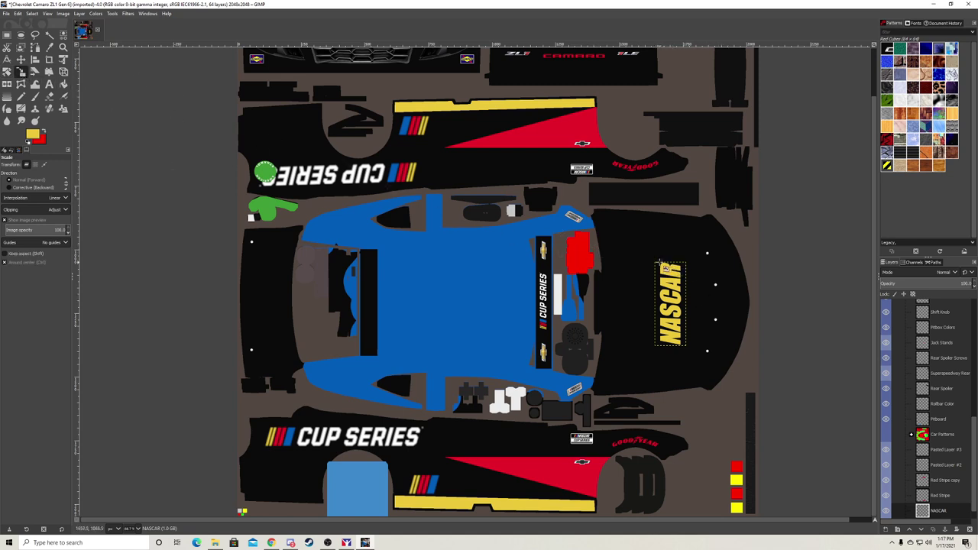
pyautogui.moveTo(663, 267); pyautogui.dragTo(592, 210)
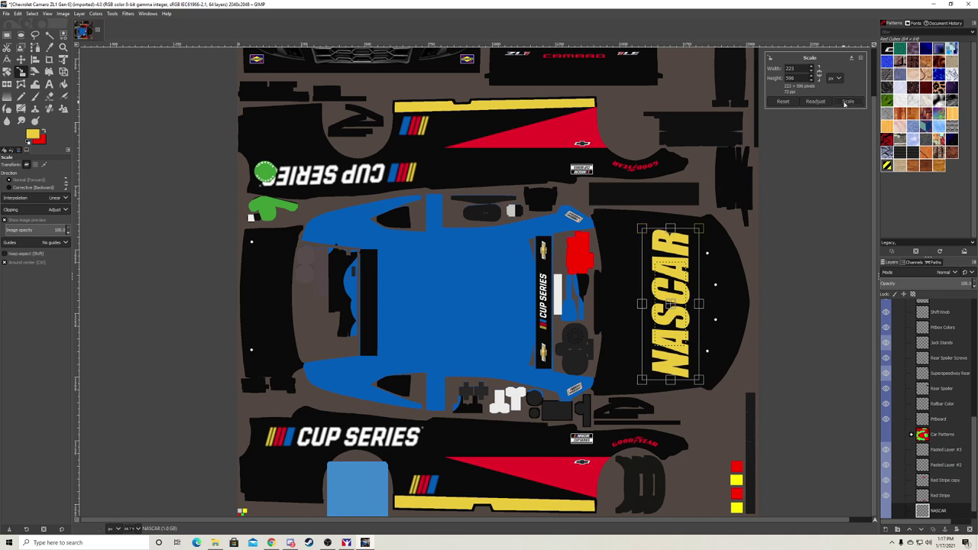
pyautogui.click(848, 101)
pyautogui.press('m')
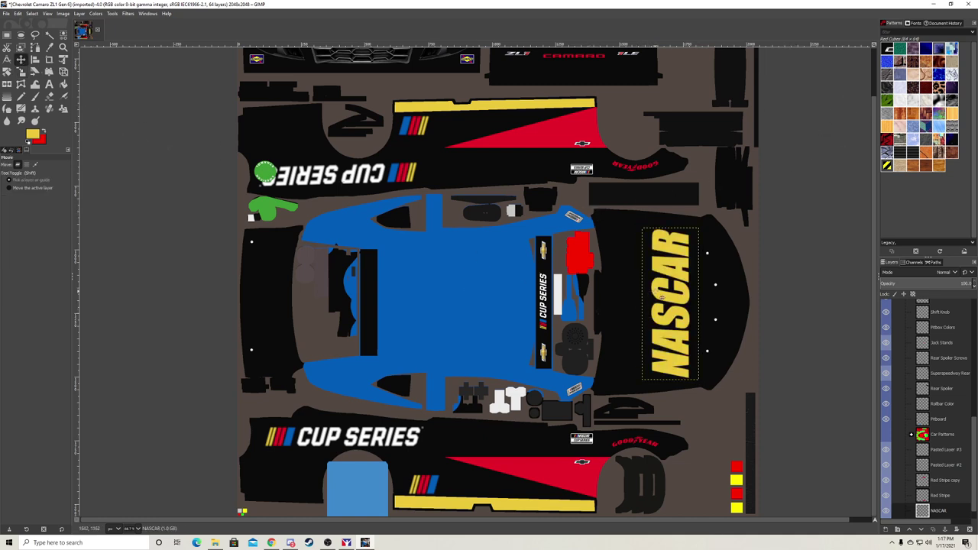
pyautogui.moveTo(660, 298)
pyautogui.mouseDown()
pyautogui.moveTo(633, 292)
pyautogui.moveTo(649, 291)
pyautogui.mouseUp()
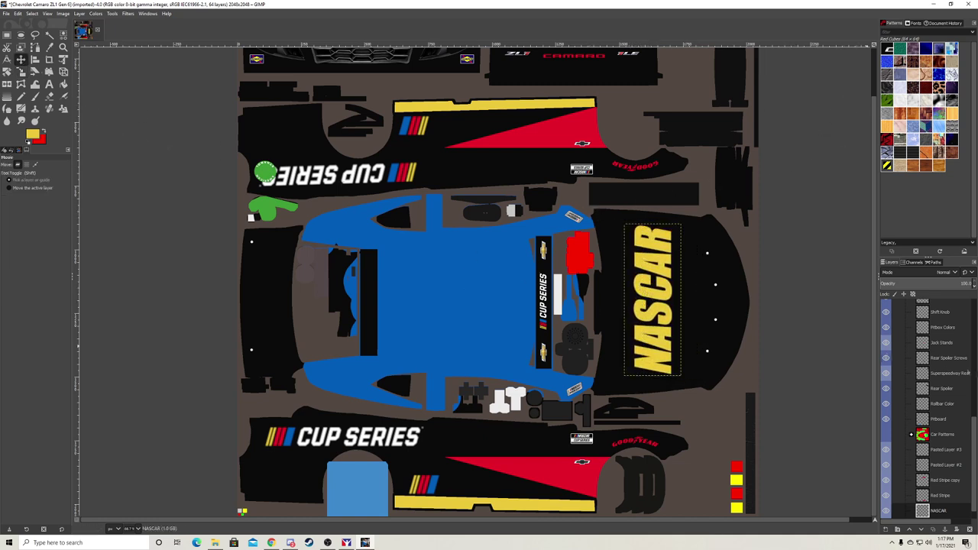
pyautogui.scroll(15, 940, 391)
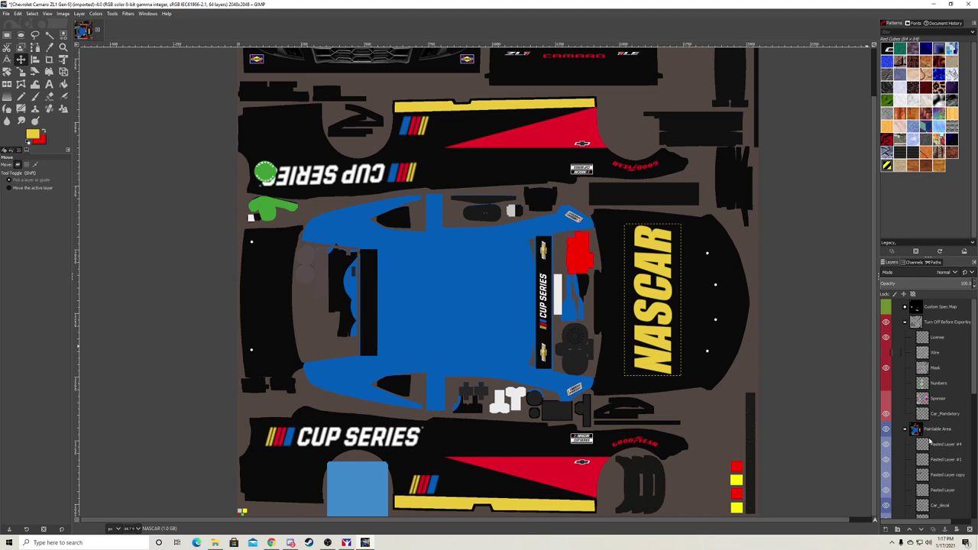
# Turn on the Wire layer overlay and nudge the NASCAR text slightly left on the hood
pyautogui.click(885, 352)
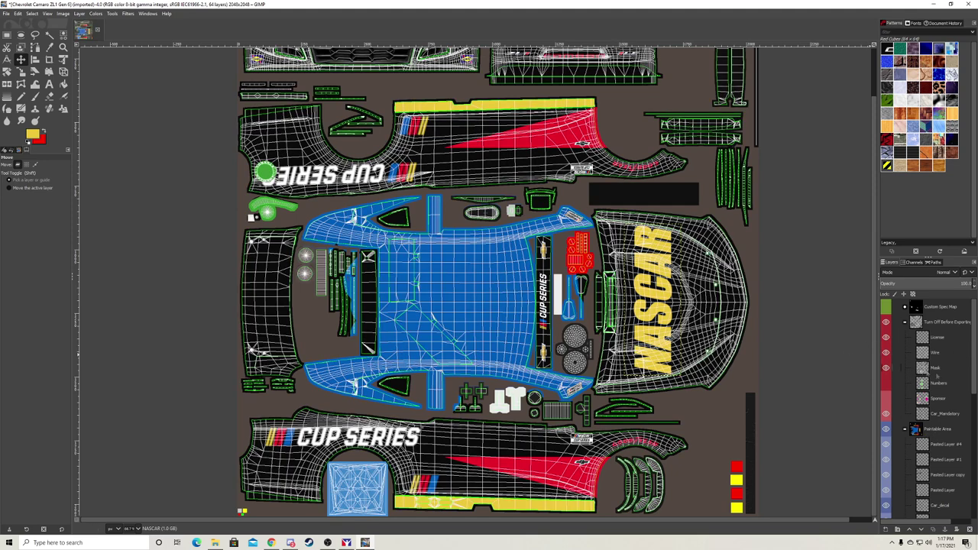
pyautogui.scroll(2, 706, 330)
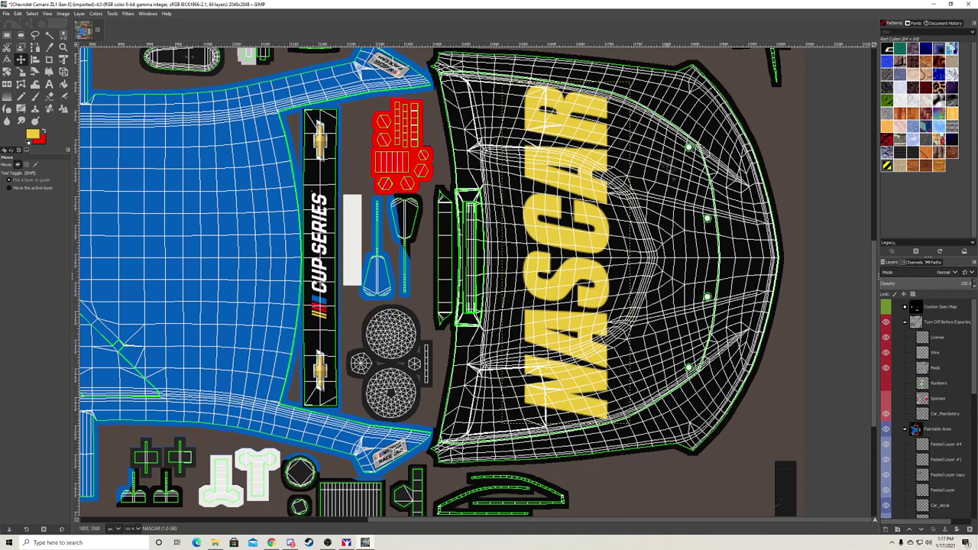
pyautogui.moveTo(571, 104); pyautogui.dragTo(566, 114)
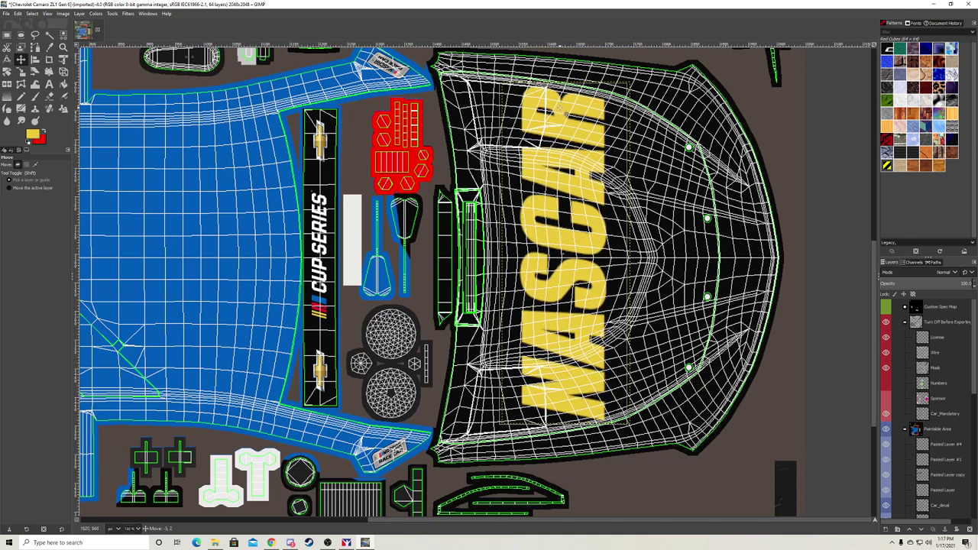
pyautogui.moveTo(566, 114); pyautogui.dragTo(566, 115)
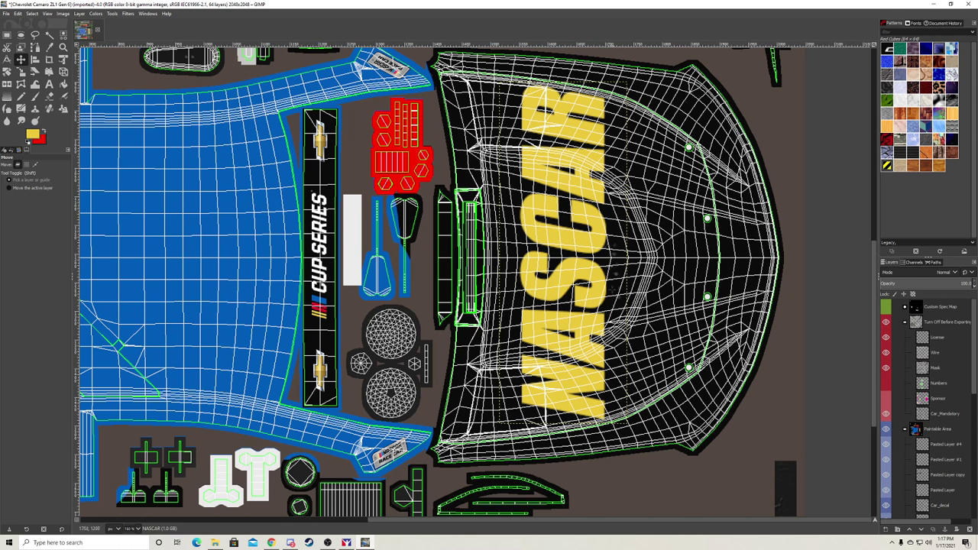
pyautogui.moveTo(630, 363); pyautogui.dragTo(621, 399)
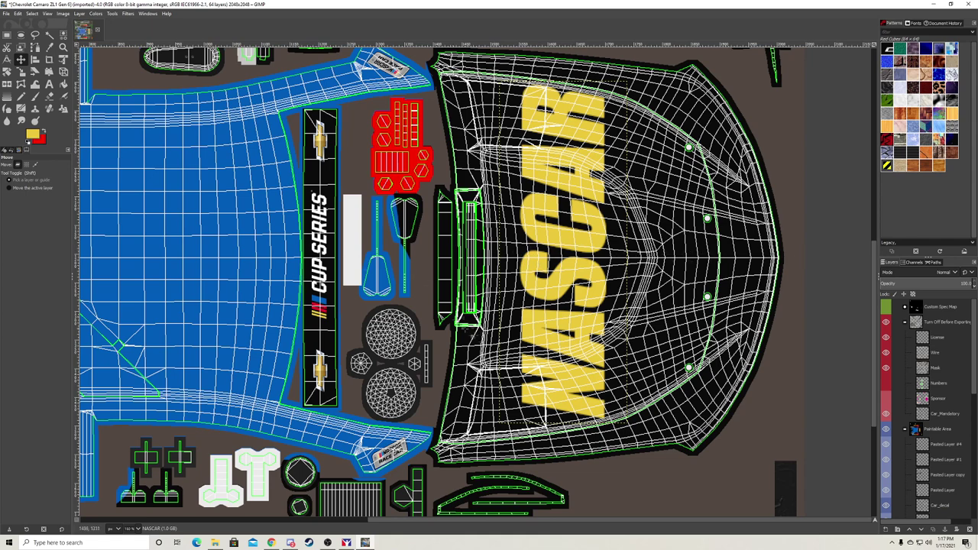
pyautogui.scroll(-3, 473, 334)
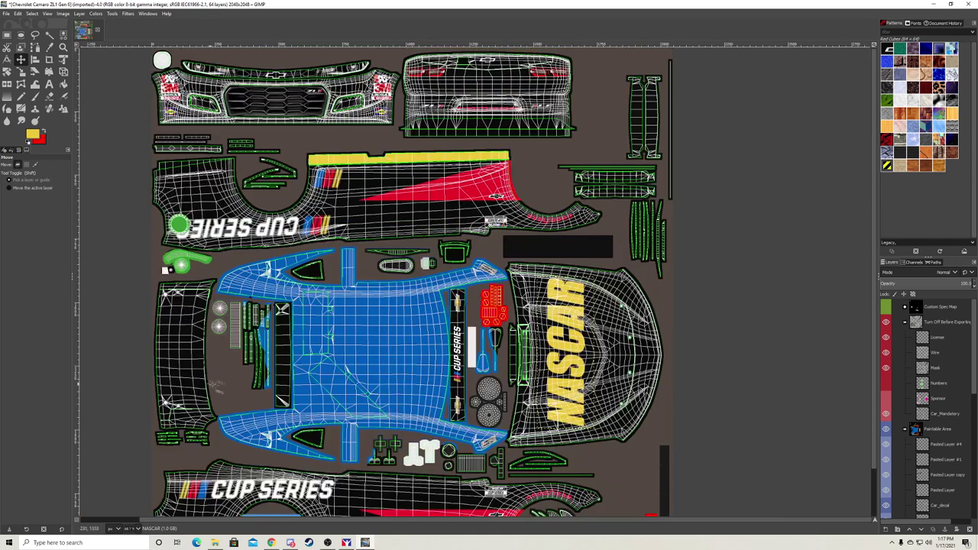
pyautogui.scroll(3, 216, 386)
pyautogui.scroll(-1, 315, 452)
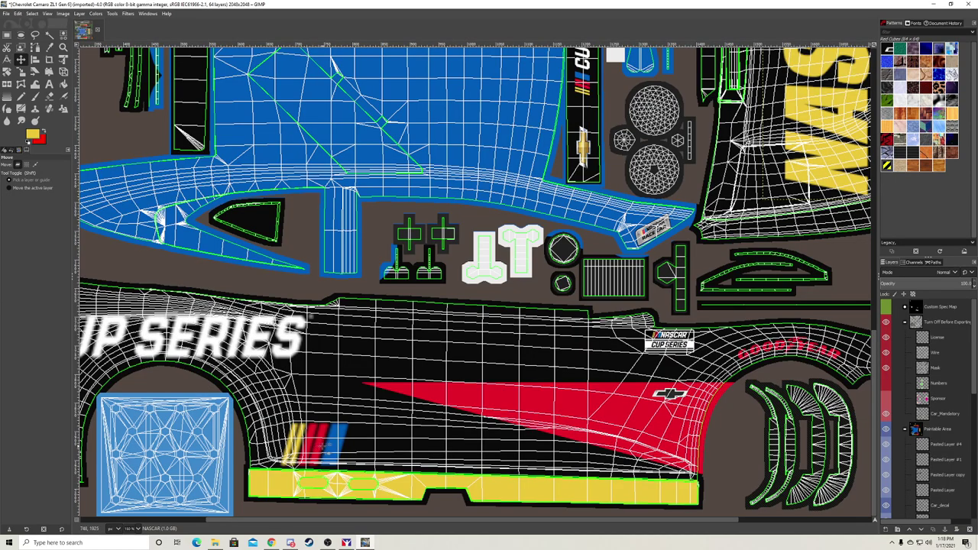
# Move the tricolour stripe logo up and right, undoing the accidental Wire layer drag
pyautogui.scroll(9, 470, 251)
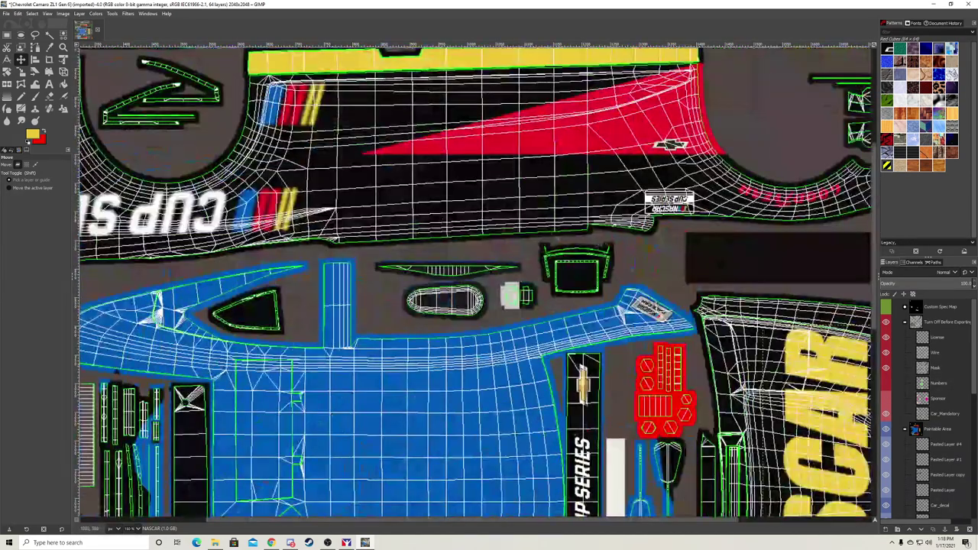
pyautogui.scroll(-9, 534, 284)
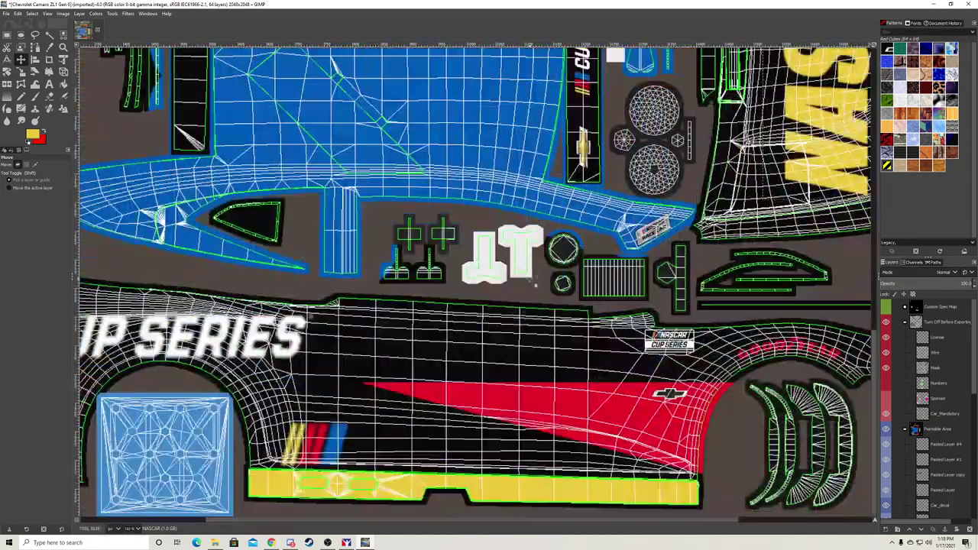
pyautogui.click(331, 444)
pyautogui.moveTo(330, 444); pyautogui.dragTo(346, 432)
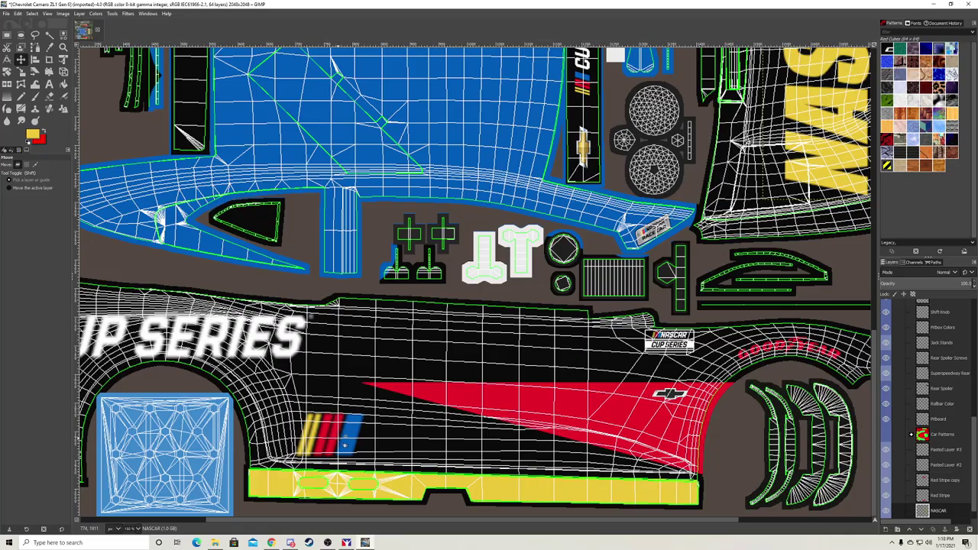
pyautogui.moveTo(343, 436); pyautogui.dragTo(526, 450)
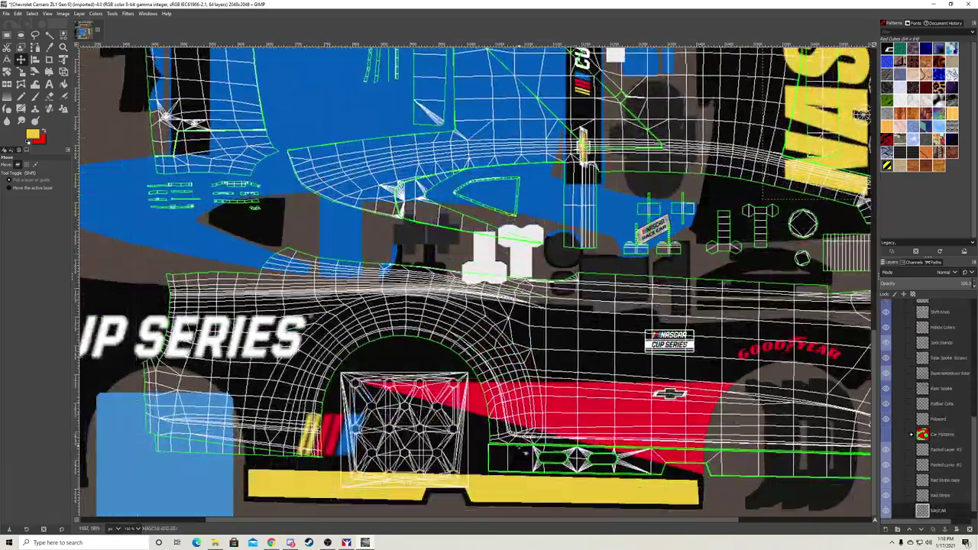
pyautogui.hotkey('ctrl', 'z')
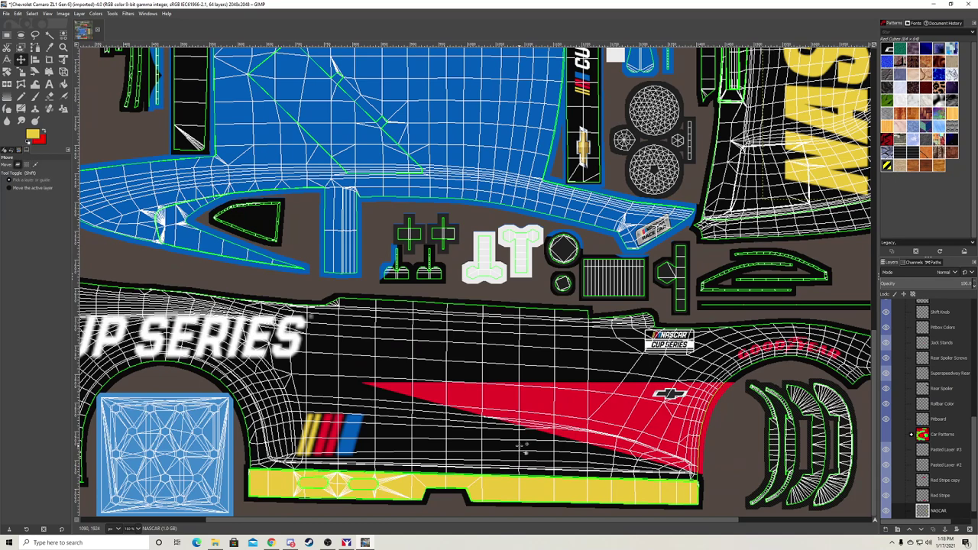
# Move the side panel's stripe logo slightly further right
pyautogui.scroll(-3, 474, 282)
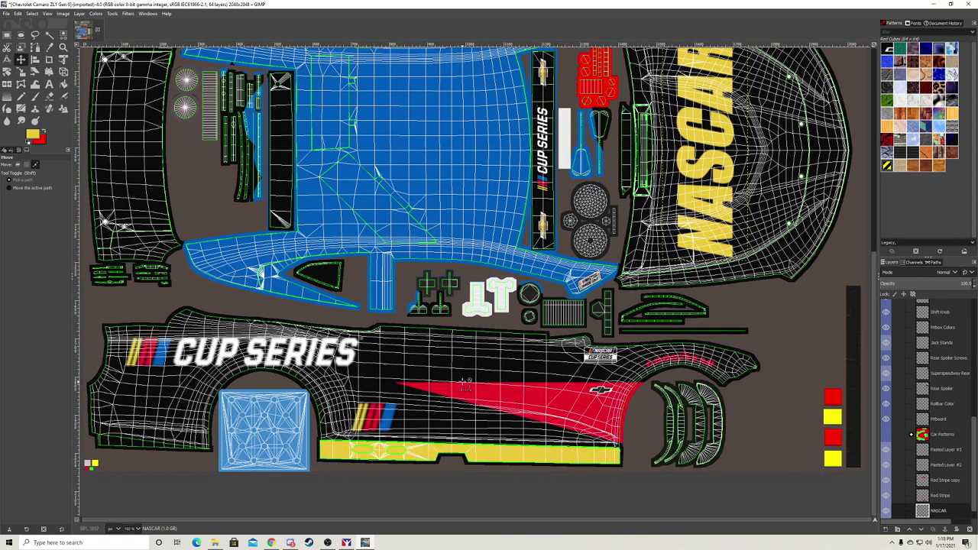
pyautogui.scroll(2, 378, 153)
pyautogui.moveTo(424, 212); pyautogui.dragTo(462, 217)
# Hide and re-show the Wire layer to compare the livery, then zoom toward the roof
pyautogui.scroll(-4, 577, 349)
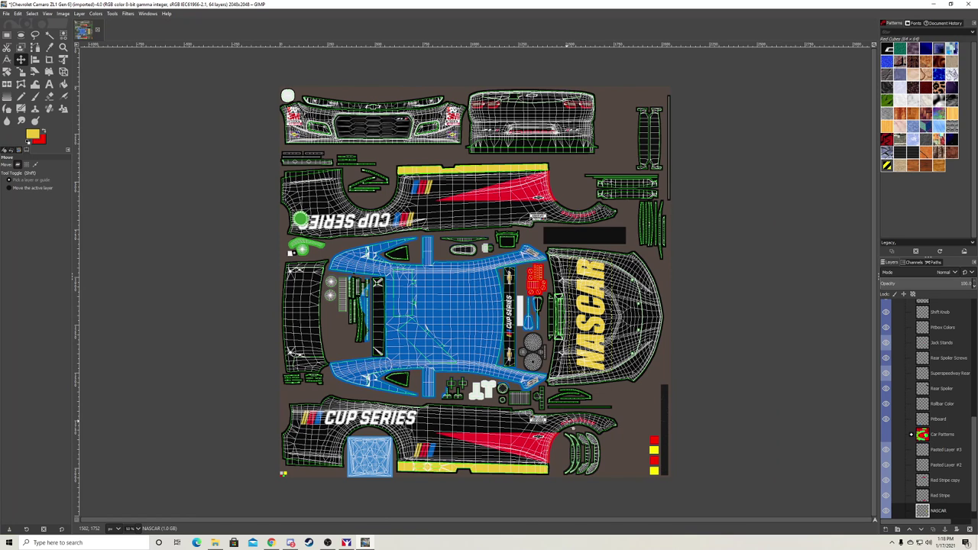
pyautogui.scroll(8, 911, 434)
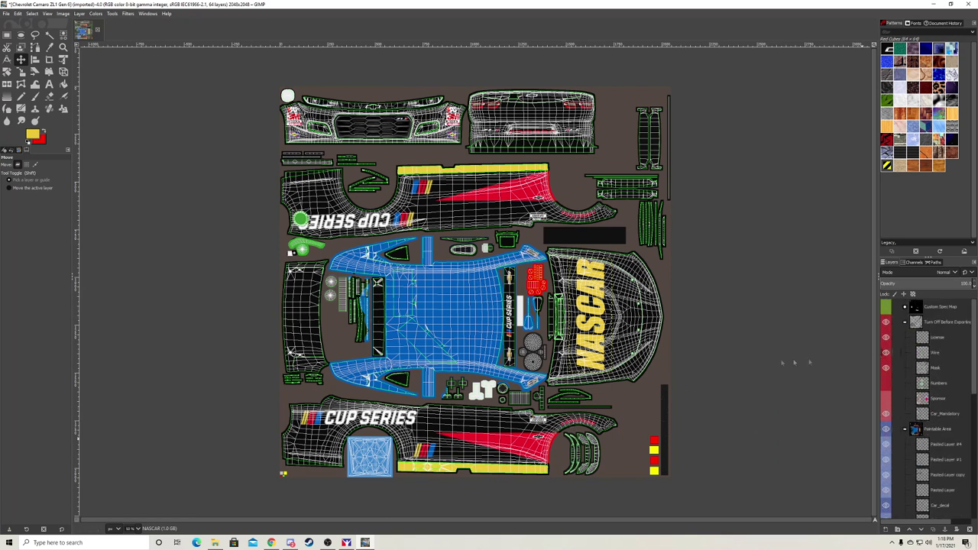
pyautogui.click(886, 353)
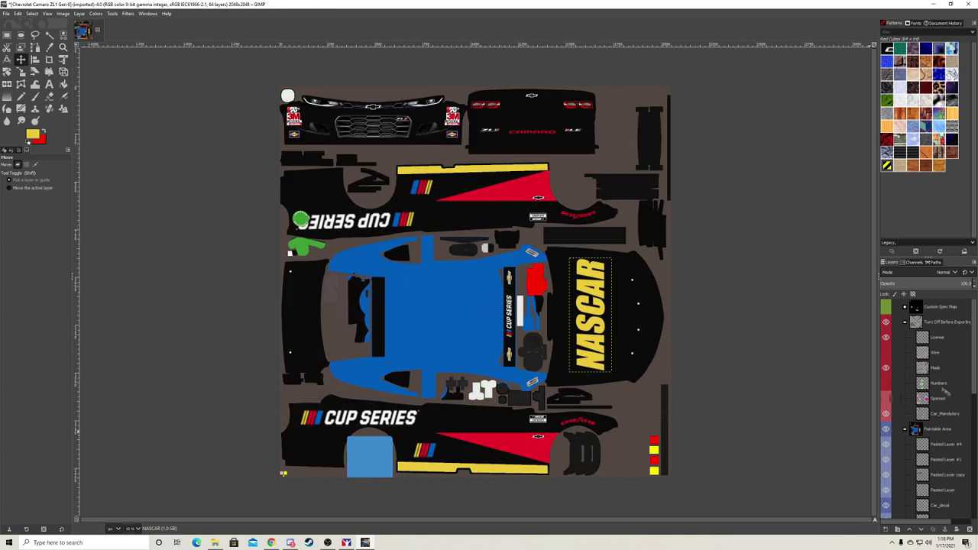
pyautogui.click(886, 352)
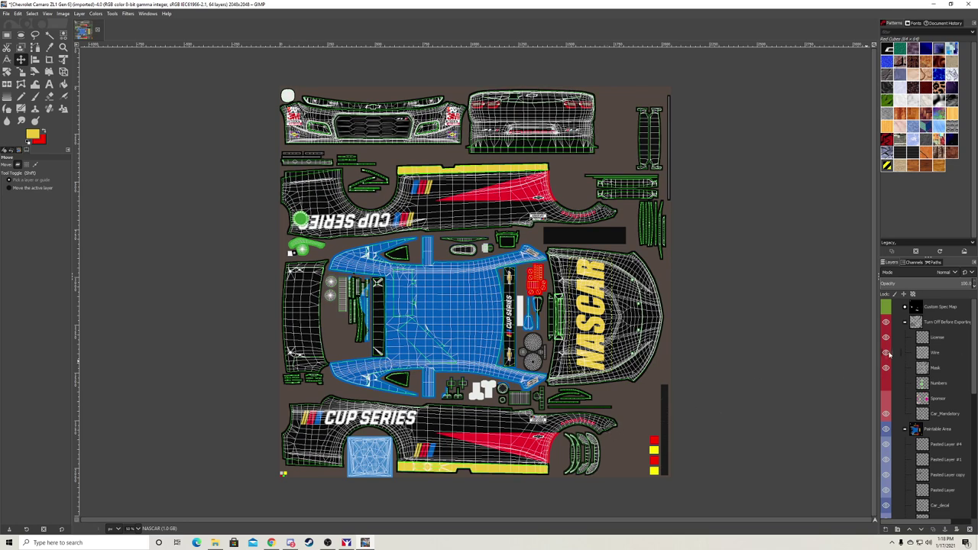
pyautogui.scroll(4, 489, 403)
pyautogui.scroll(2, 488, 402)
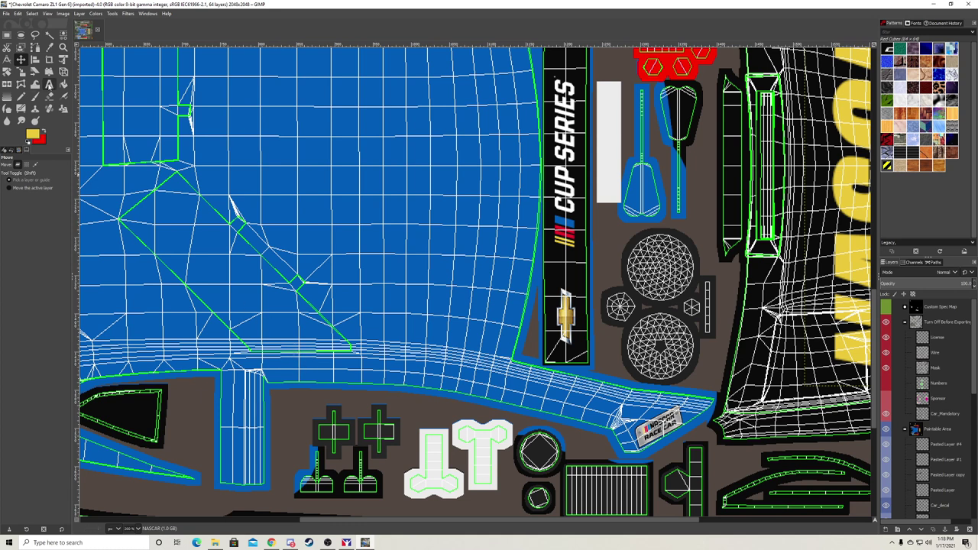
# Add a 'GIMP TUTORIAL' text layer at the lower edge of the blue roof
pyautogui.click(49, 84)
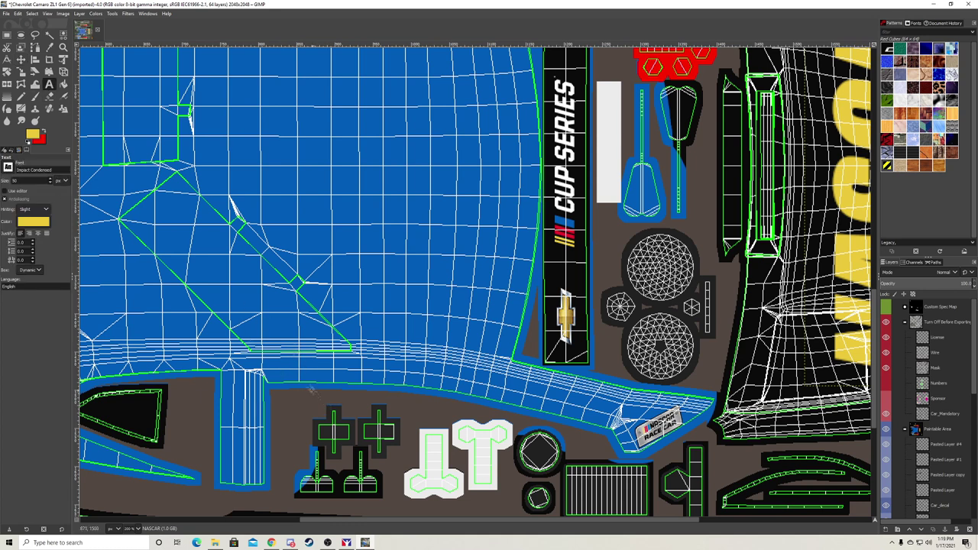
pyautogui.click(274, 351)
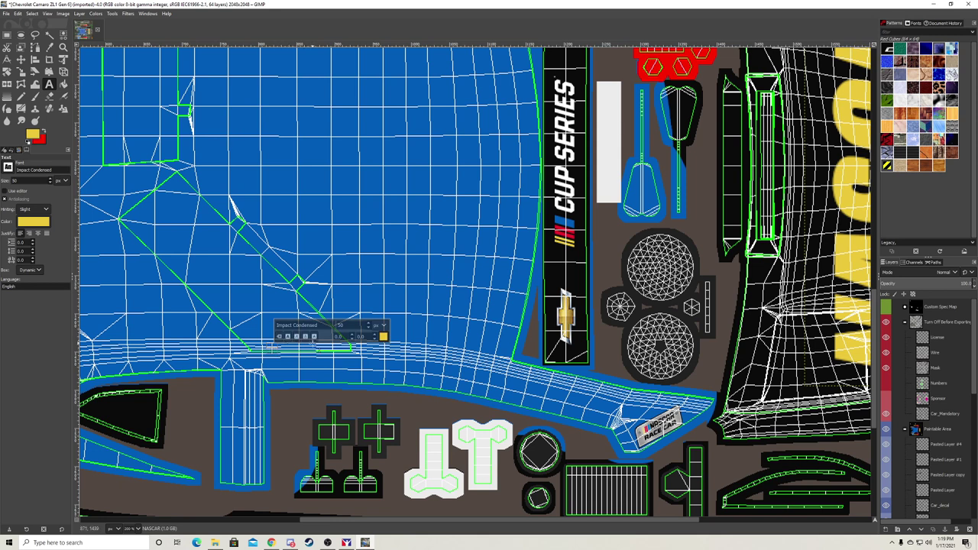
pyautogui.write('GIMP')
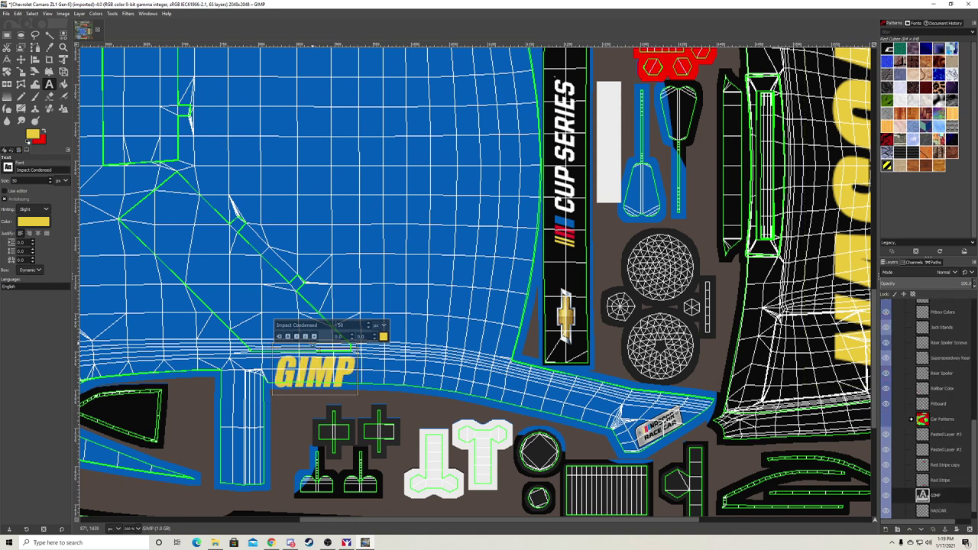
pyautogui.write(' TUTORIAL')
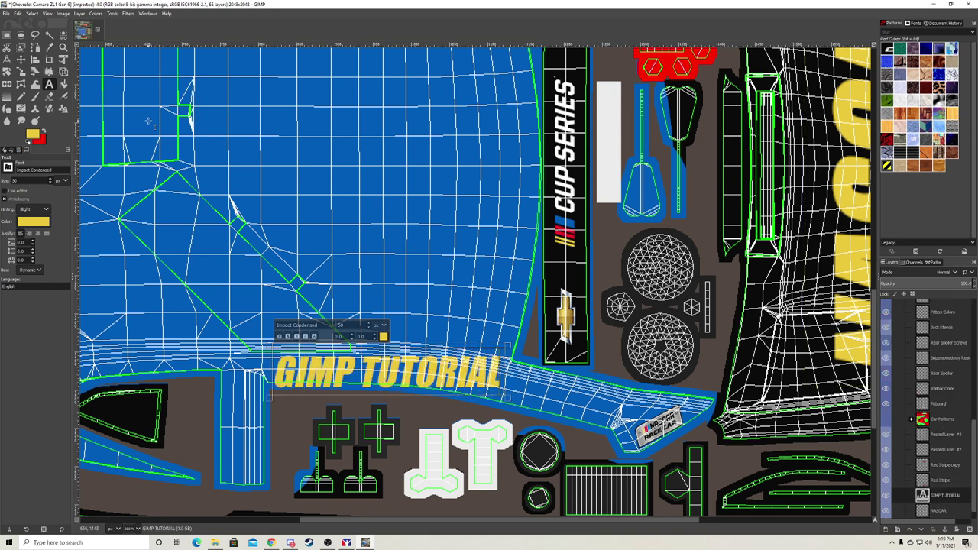
# Shrink the GIMP TUTORIAL text and position it along the roof's lower edge
pyautogui.click(21, 58)
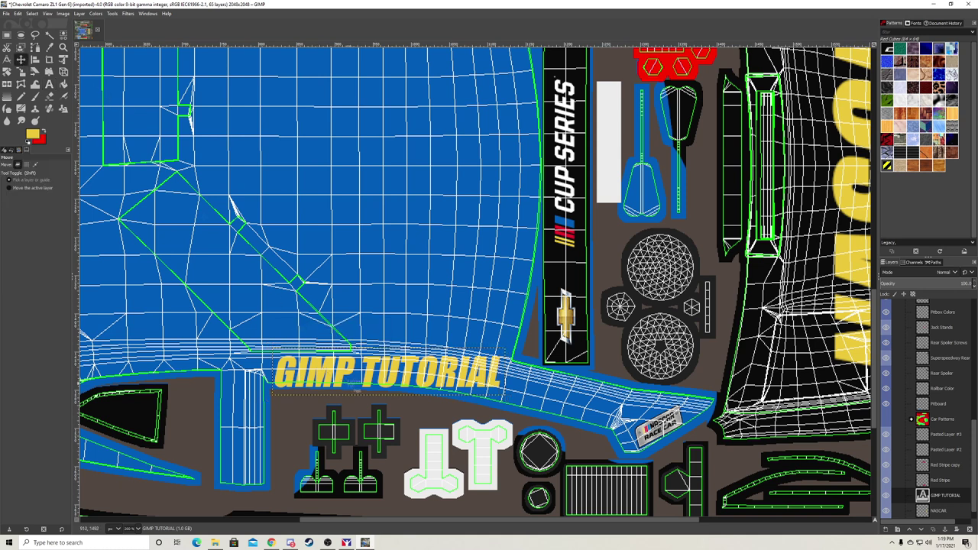
pyautogui.moveTo(377, 367); pyautogui.dragTo(339, 348)
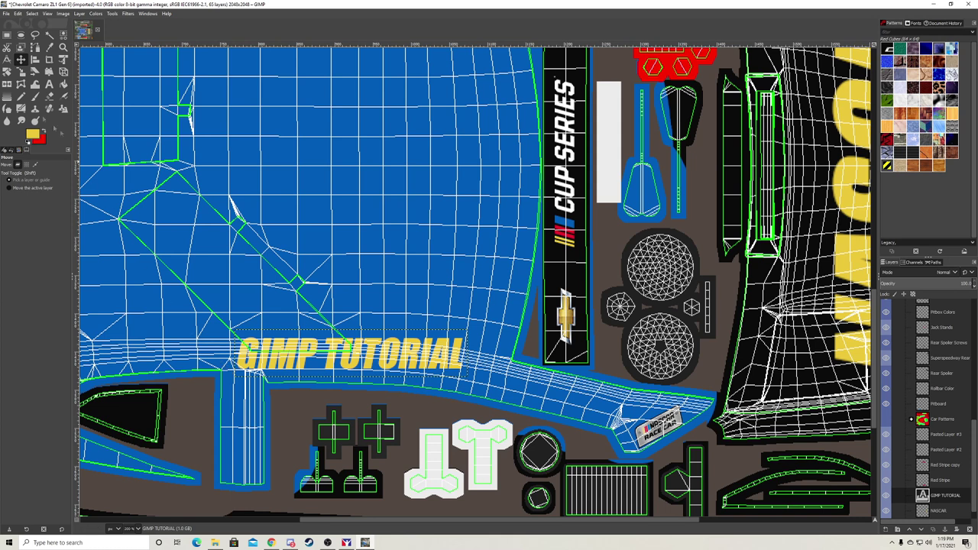
pyautogui.hotkey('shift', 's')
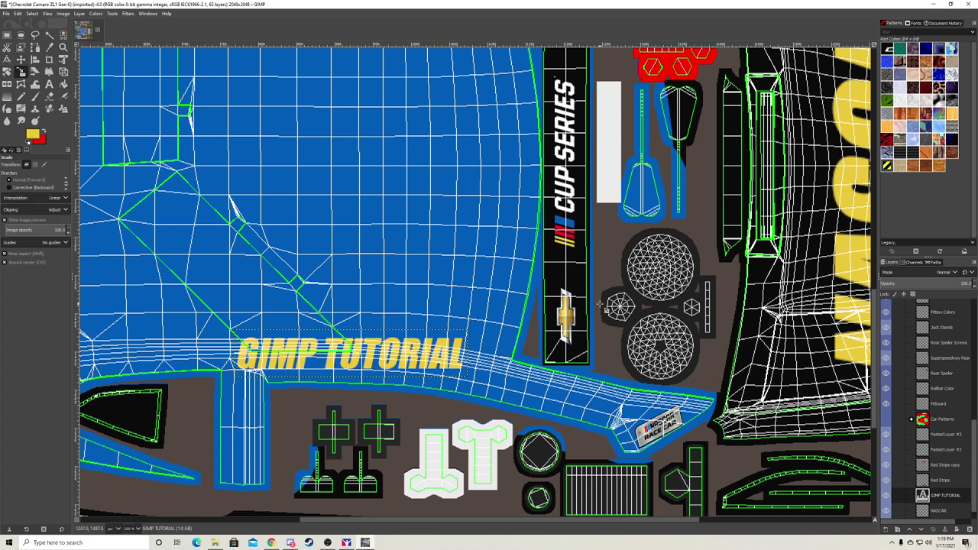
pyautogui.moveTo(600, 305); pyautogui.dragTo(500, 328)
pyautogui.click(848, 102)
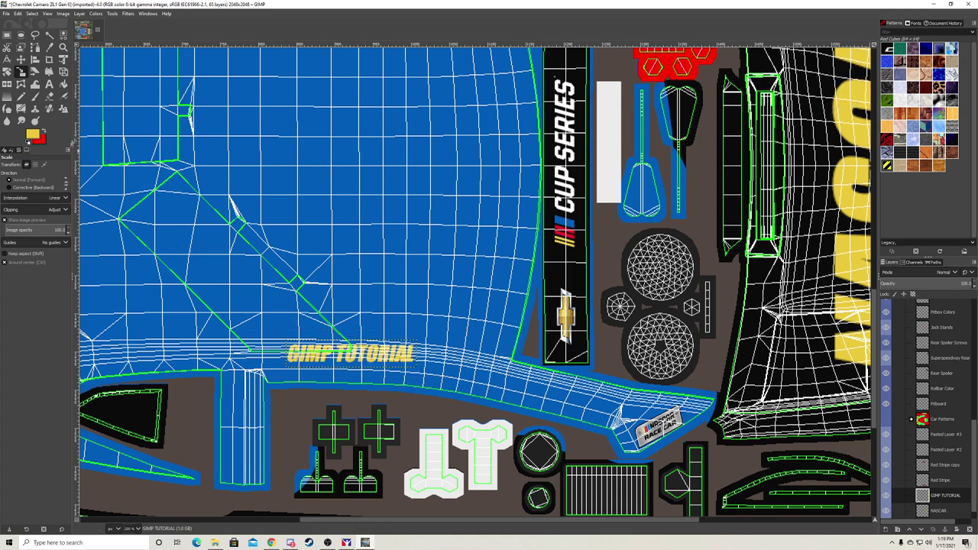
pyautogui.press('m')
pyautogui.moveTo(350, 365); pyautogui.dragTo(341, 372)
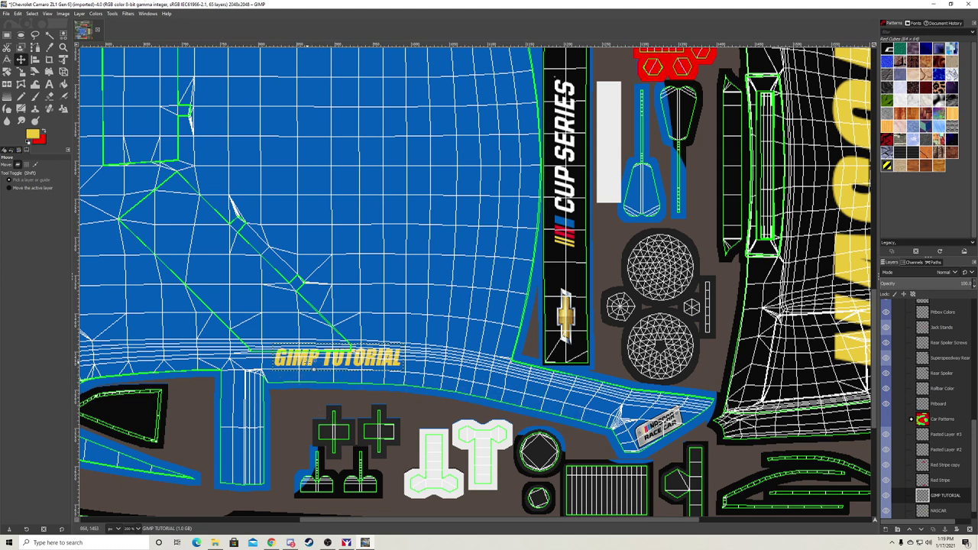
pyautogui.moveTo(316, 365); pyautogui.dragTo(317, 366)
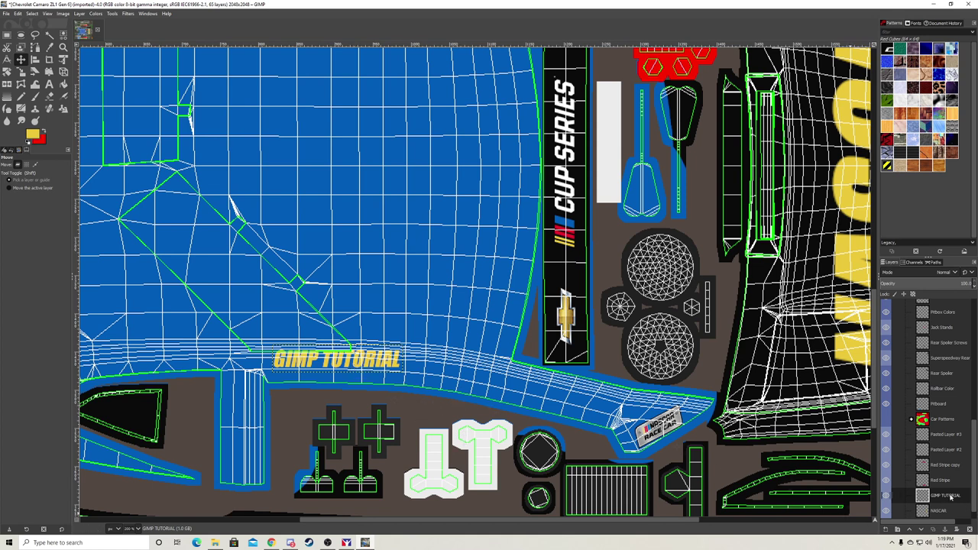
# Duplicate the GIMP TUTORIAL text, move the copy to the upper roof edge, and rotate it 180°
pyautogui.moveTo(950, 496); pyautogui.dragTo(306, 258)
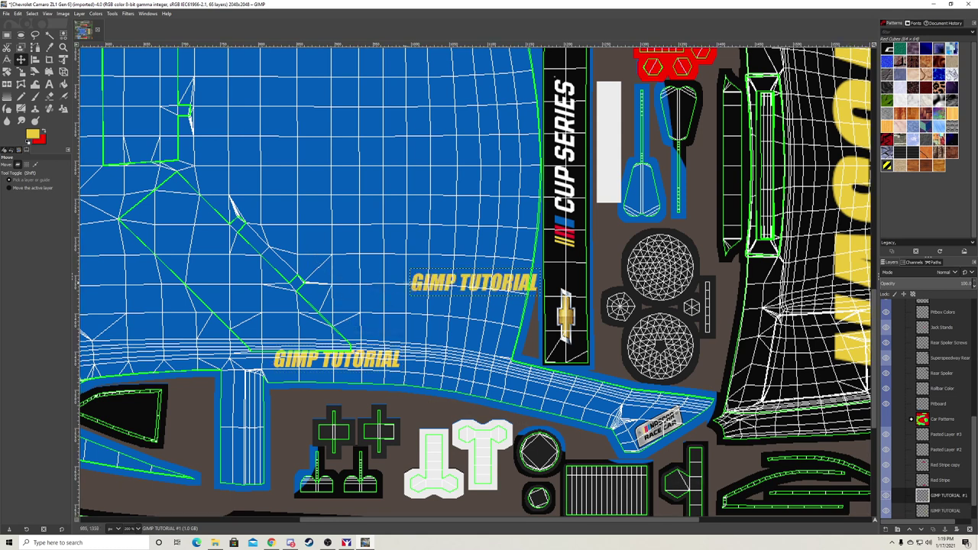
pyautogui.moveTo(473, 283); pyautogui.dragTo(327, 206)
pyautogui.scroll(5, 397, 321)
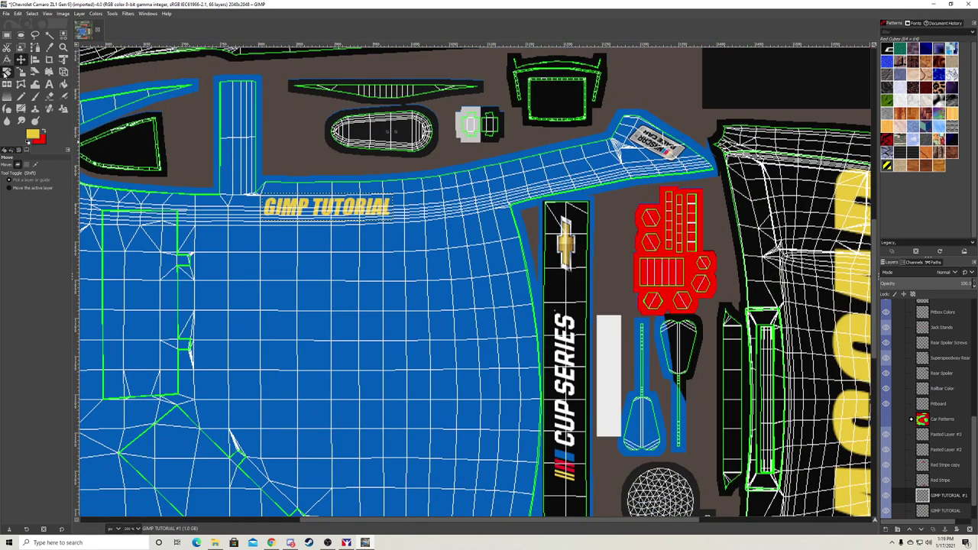
pyautogui.hotkey('shift', 'r')
pyautogui.moveTo(428, 196); pyautogui.dragTo(186, 212)
pyautogui.click(848, 109)
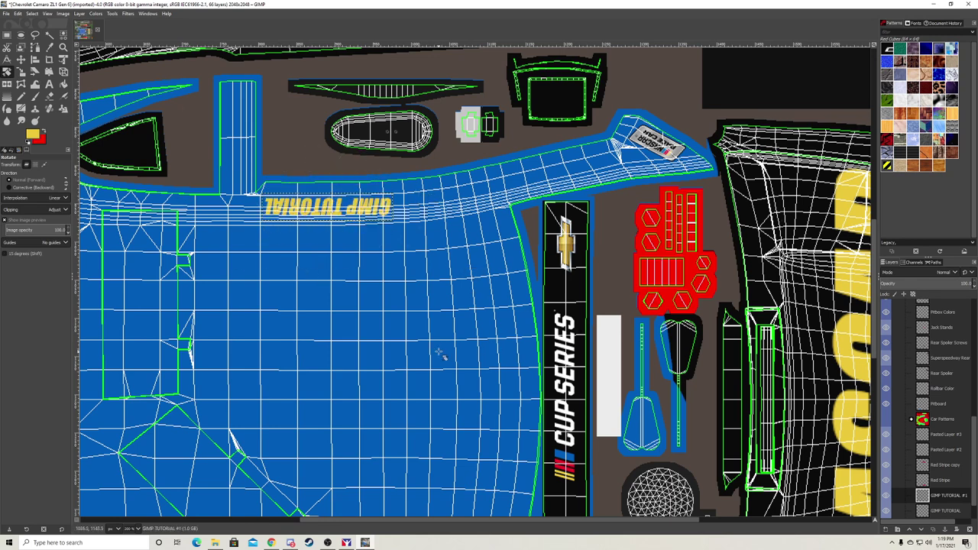
# Zoom out over the texture and hide the Wire layer's wireframe overlay
pyautogui.press('1')
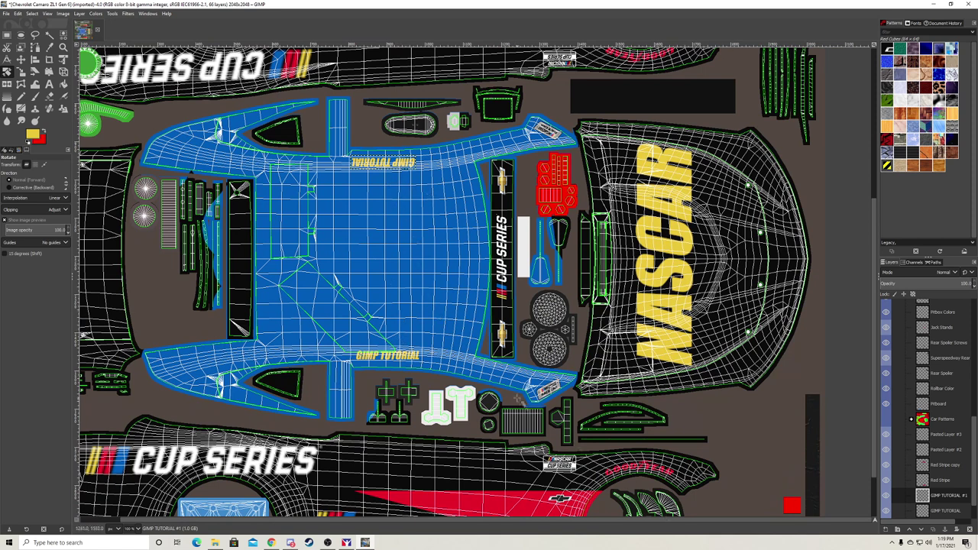
pyautogui.scroll(-2, 535, 394)
pyautogui.scroll(-1, 577, 340)
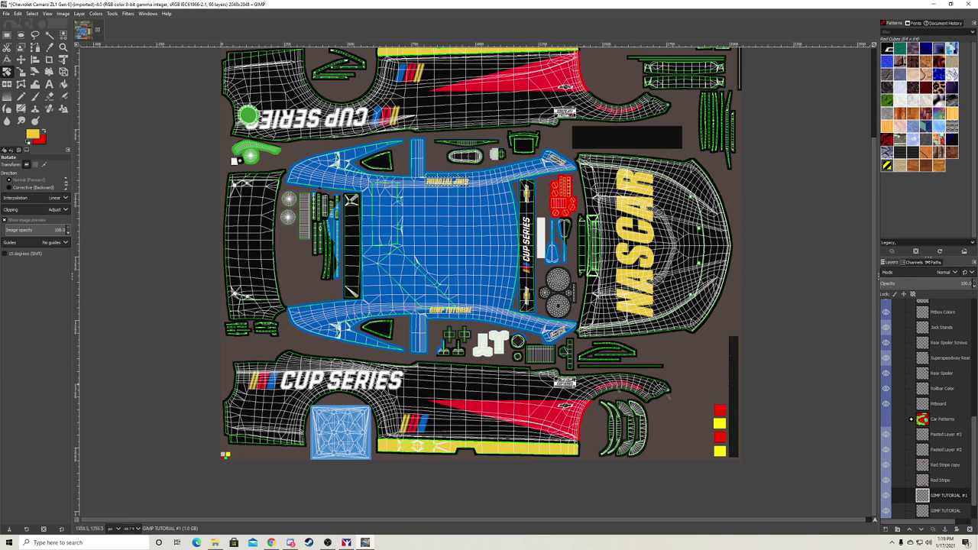
pyautogui.scroll(5, 929, 413)
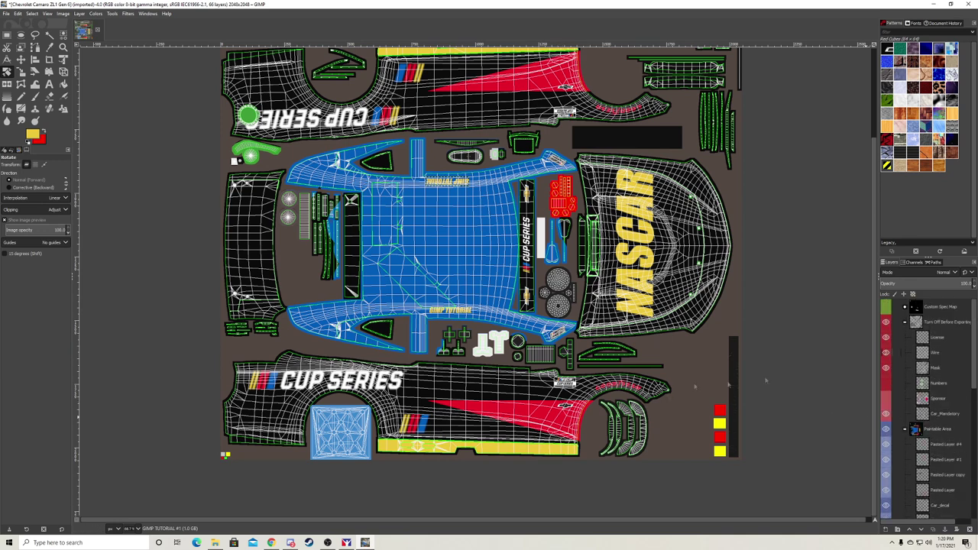
pyautogui.click(886, 352)
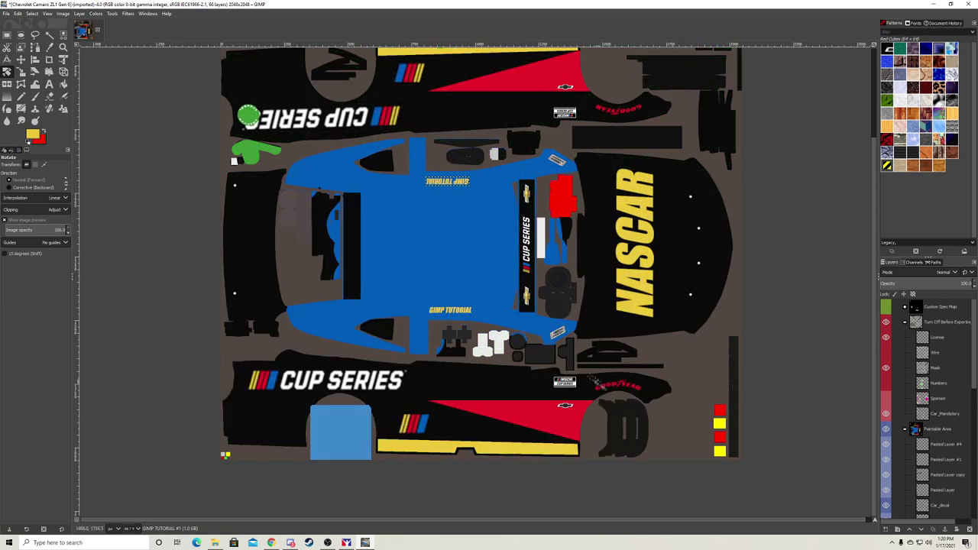
pyautogui.scroll(4, 599, 382)
pyautogui.scroll(-2, 561, 344)
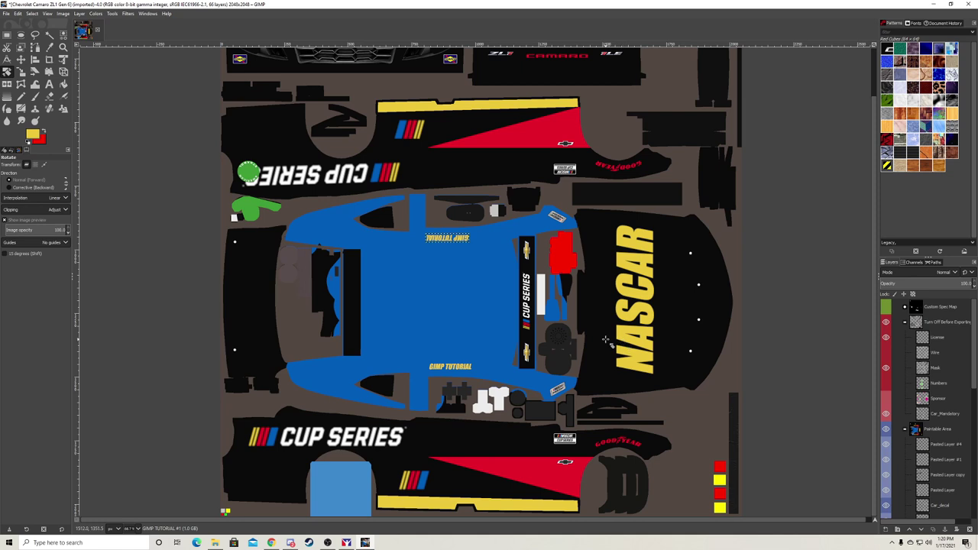
pyautogui.scroll(2, 603, 340)
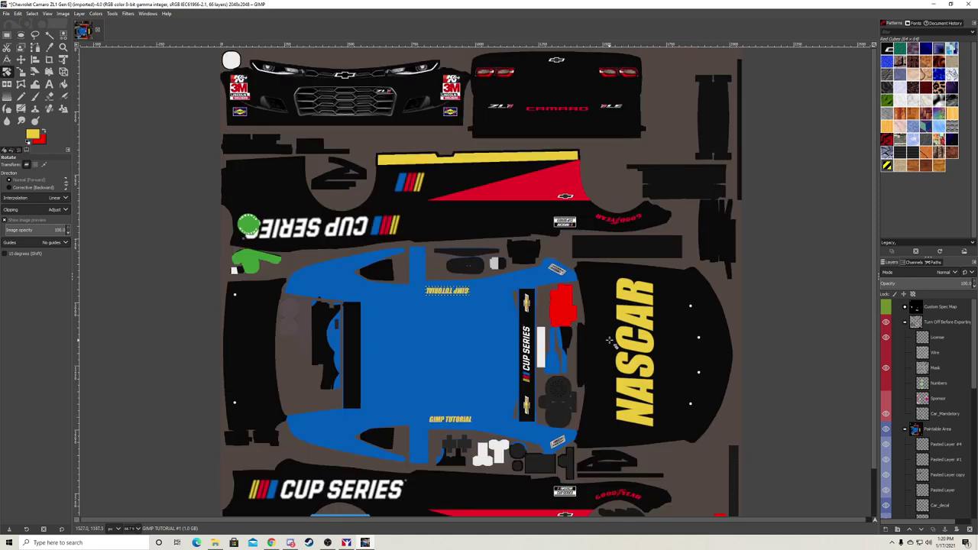
pyautogui.scroll(-1, 611, 340)
pyautogui.scroll(-1, 664, 361)
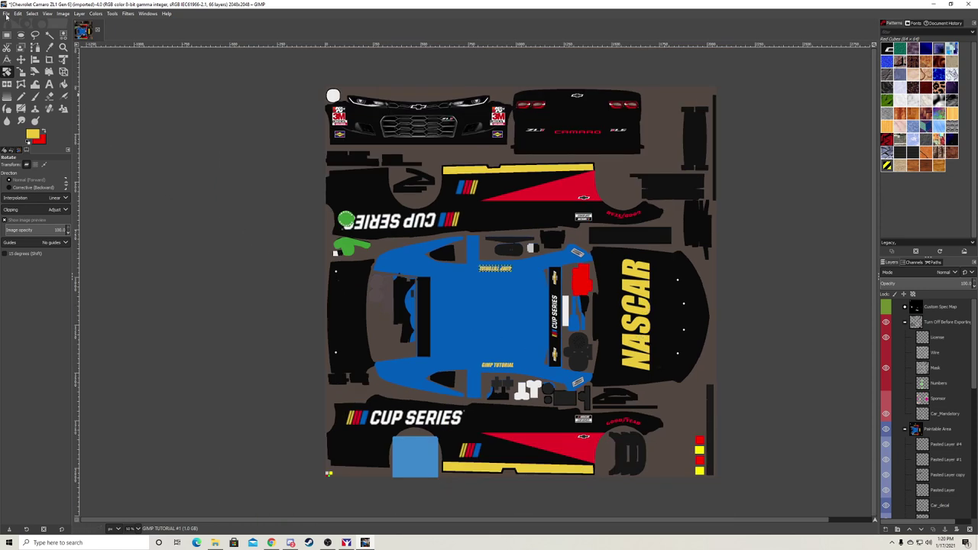
pyautogui.click(6, 14)
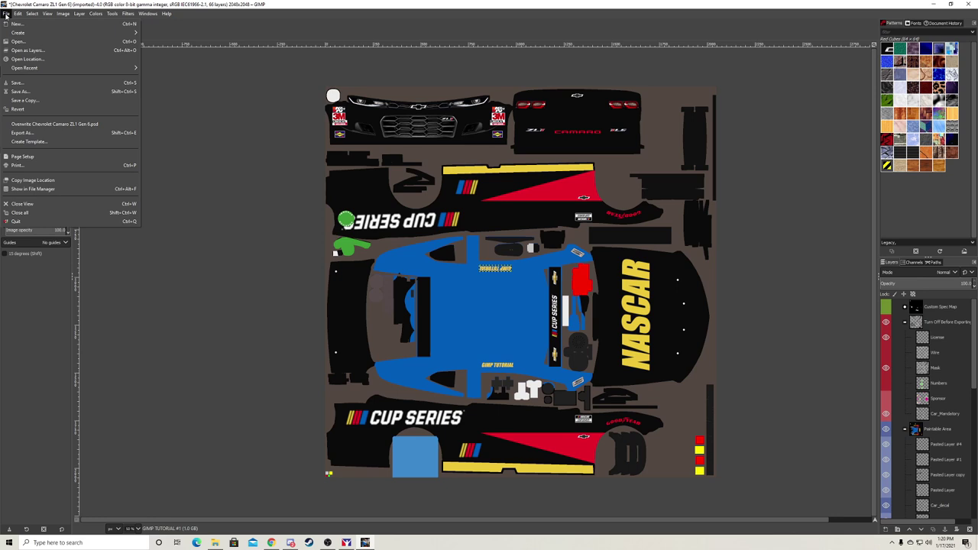
pyautogui.click(6, 14)
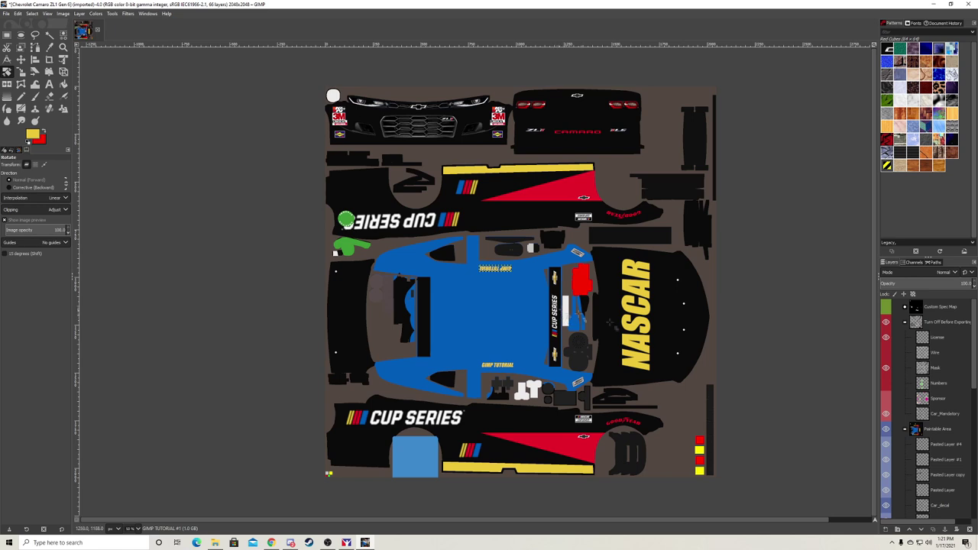
# Show the Numbers layer's green placeholder panels and zoom in on the lower side
pyautogui.click(885, 384)
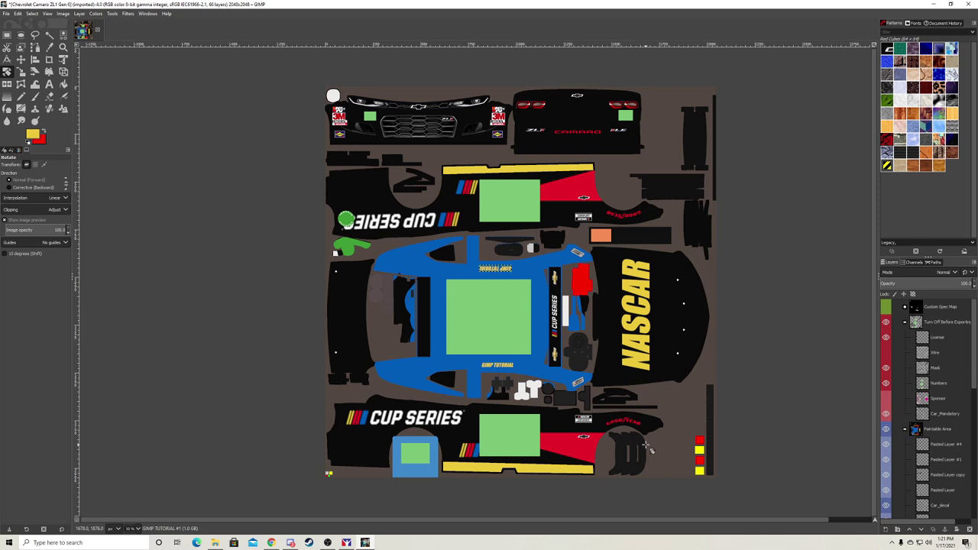
pyautogui.scroll(4, 472, 470)
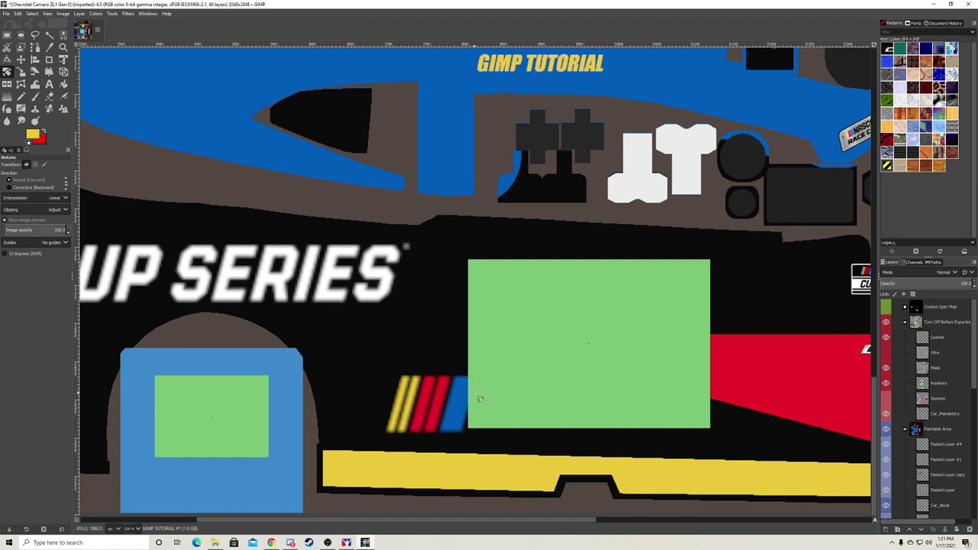
pyautogui.click(20, 59)
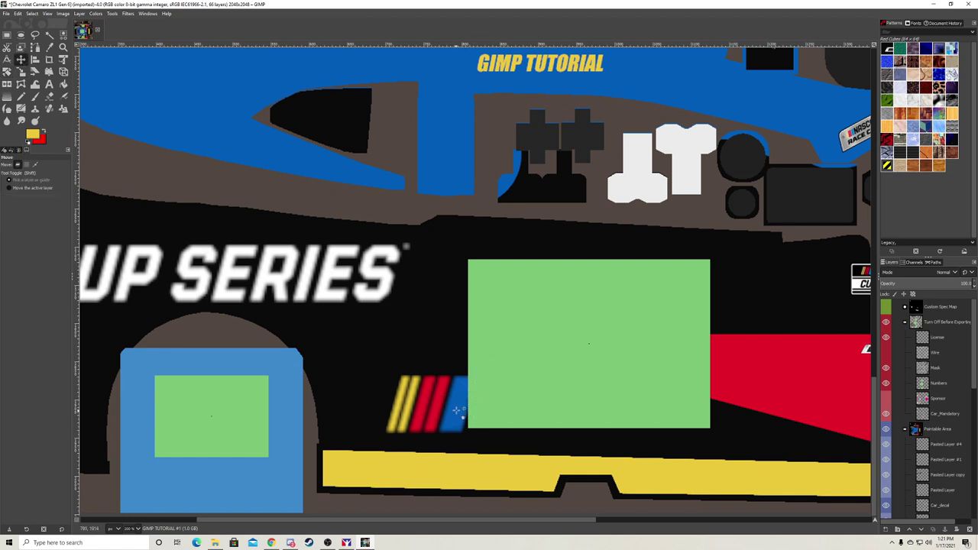
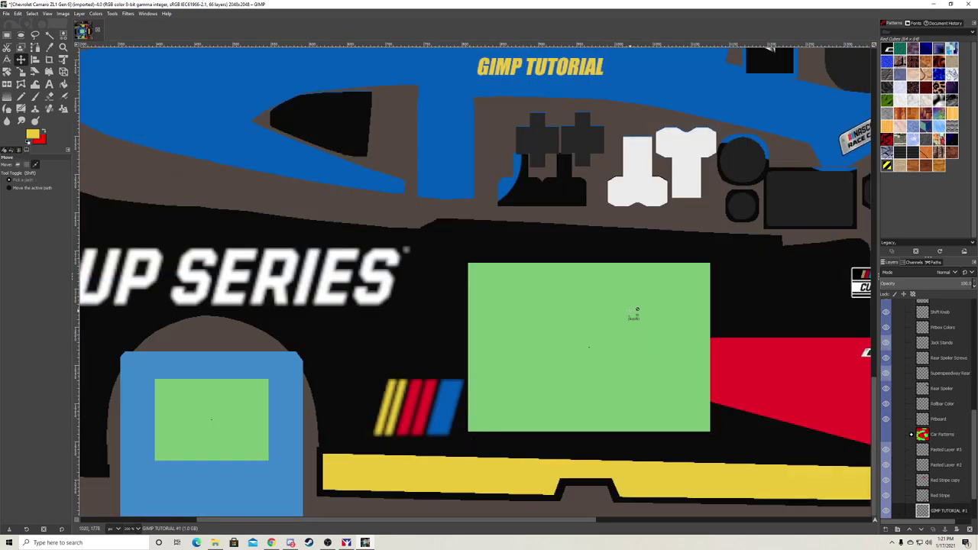
pyautogui.scroll(-3, 438, 357)
# Hide the Numbers layer's green placeholder squares and select the Pitbox Colors layer
pyautogui.scroll(3, 438, 357)
pyautogui.scroll(5, 917, 402)
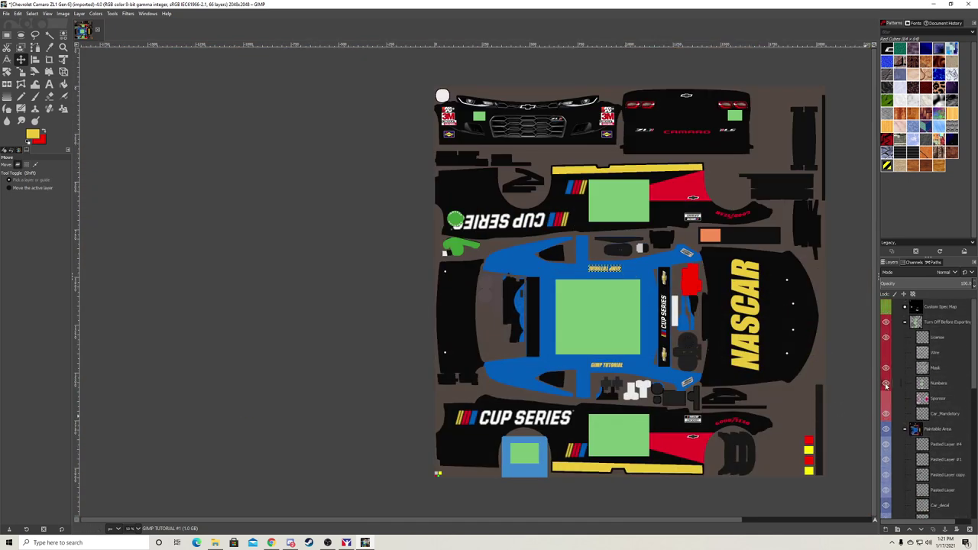
pyautogui.click(886, 383)
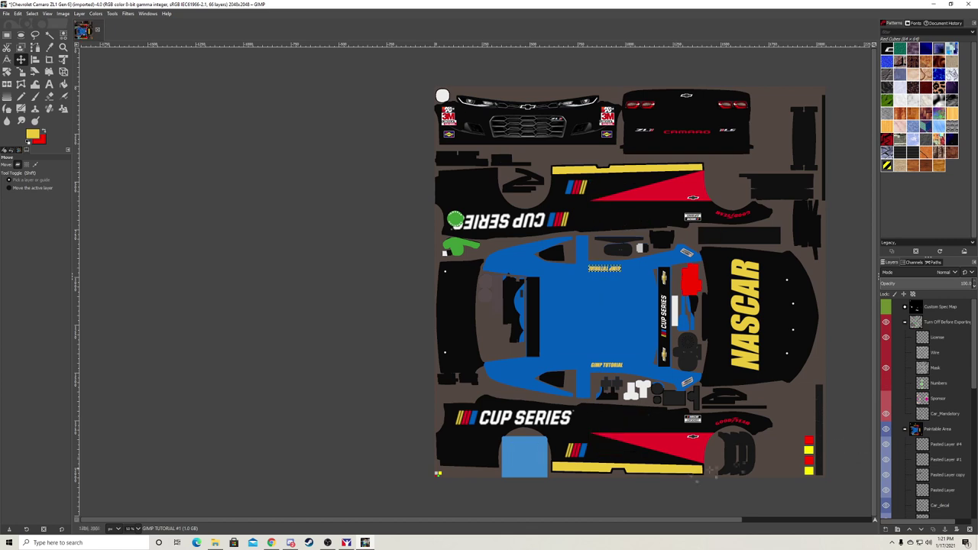
pyautogui.moveTo(562, 519); pyautogui.dragTo(589, 526)
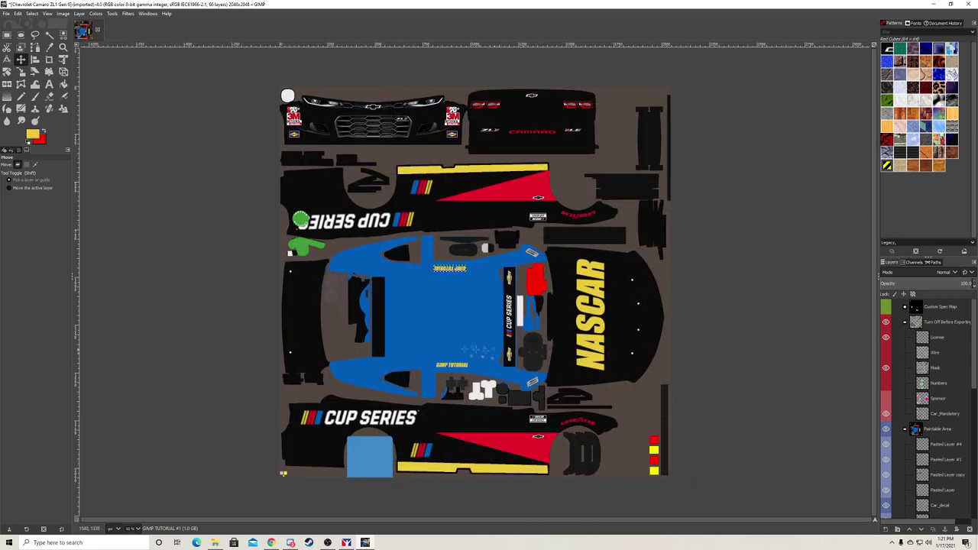
pyautogui.scroll(-5, 910, 413)
pyautogui.scroll(-5, 910, 413)
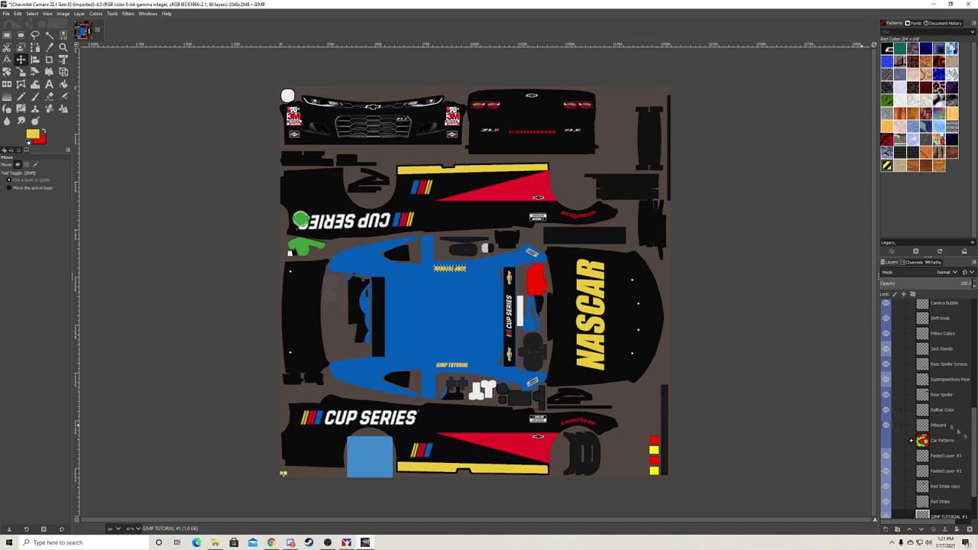
pyautogui.click(947, 334)
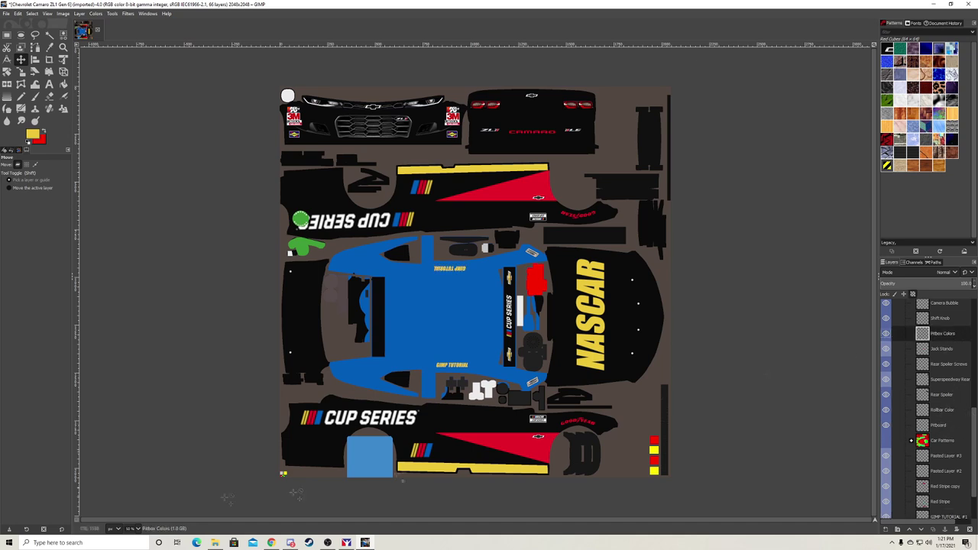
# With the Paintbrush on the Pitboard layer, paint the light-blue rectangle solid yellow
pyautogui.scroll(3, 225, 495)
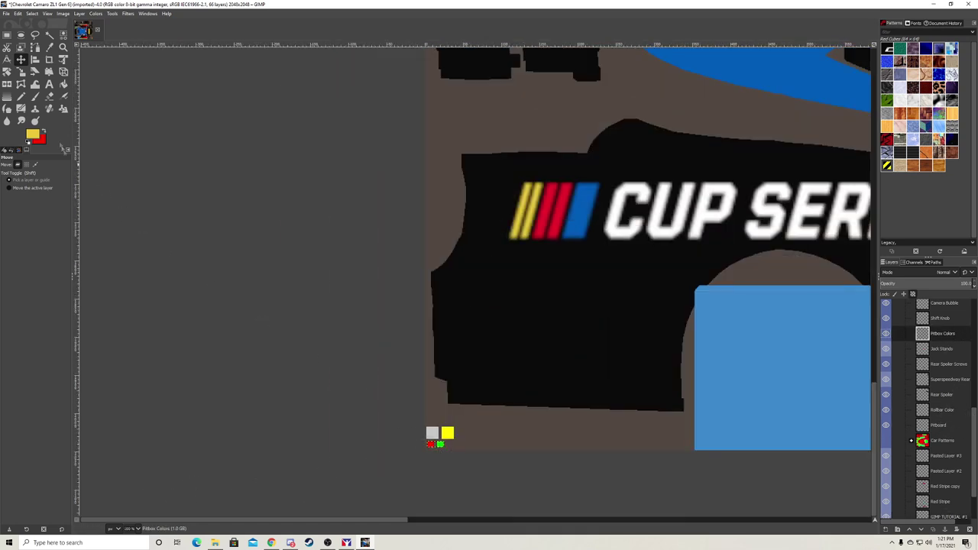
pyautogui.click(34, 97)
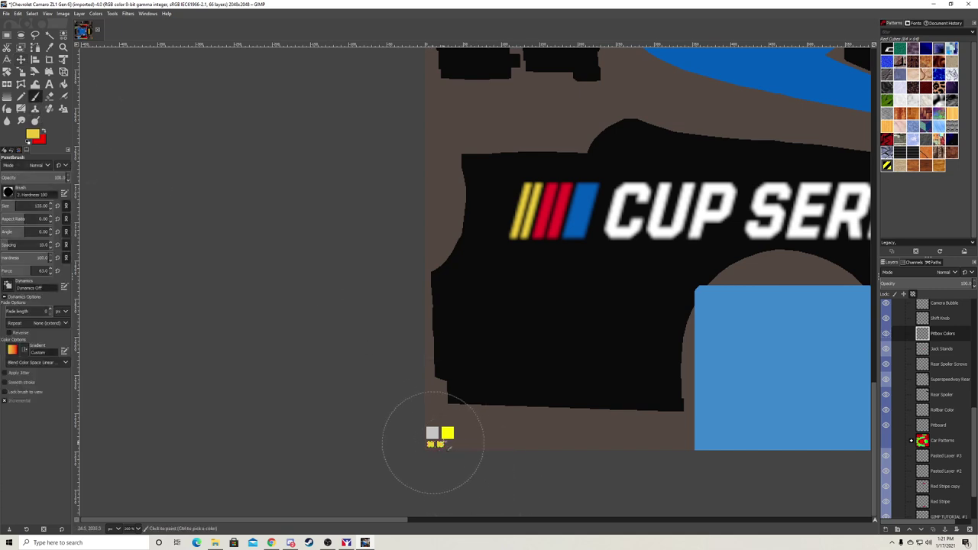
pyautogui.scroll(-3, 499, 157)
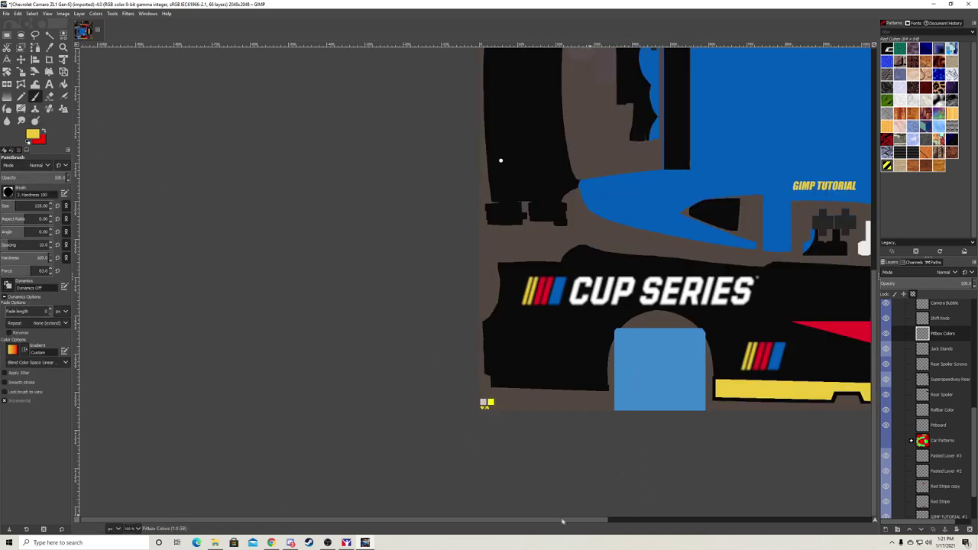
pyautogui.scroll(2, 499, 158)
pyautogui.scroll(-3, 489, 229)
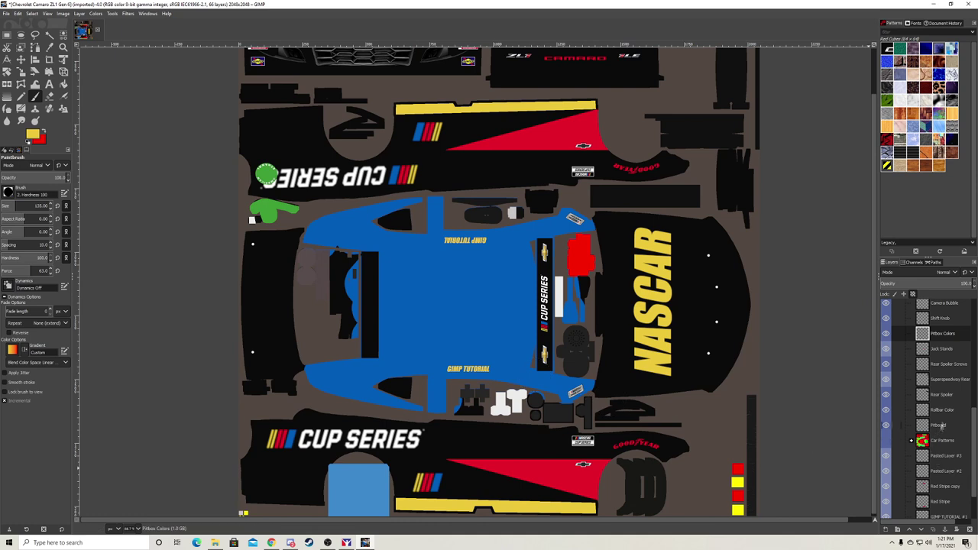
pyautogui.click(932, 425)
pyautogui.moveTo(336, 470)
pyautogui.mouseDown()
pyautogui.moveTo(317, 489)
pyautogui.moveTo(374, 489)
pyautogui.mouseUp()
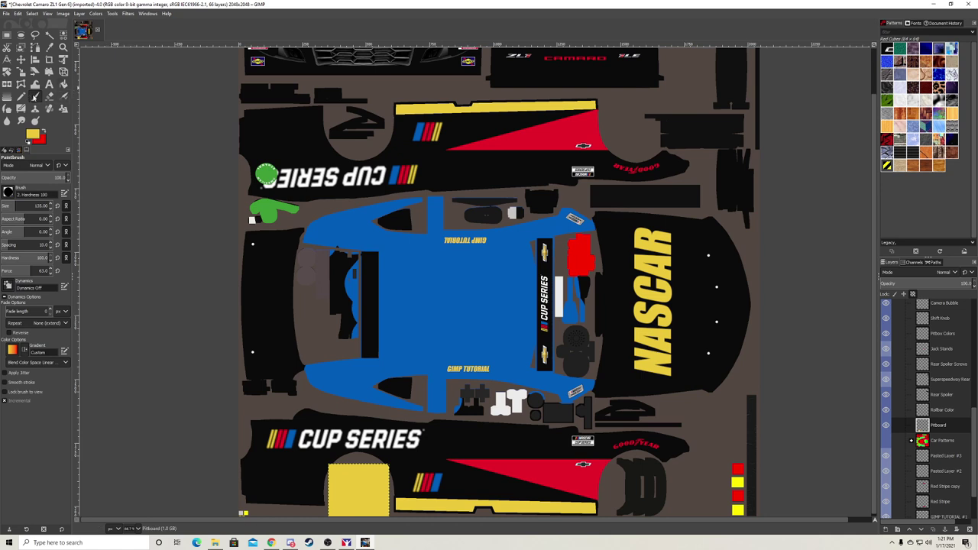
# Stamp a size-186 z Pepper brush into the yellow pitboard rectangle
pyautogui.click(8, 192)
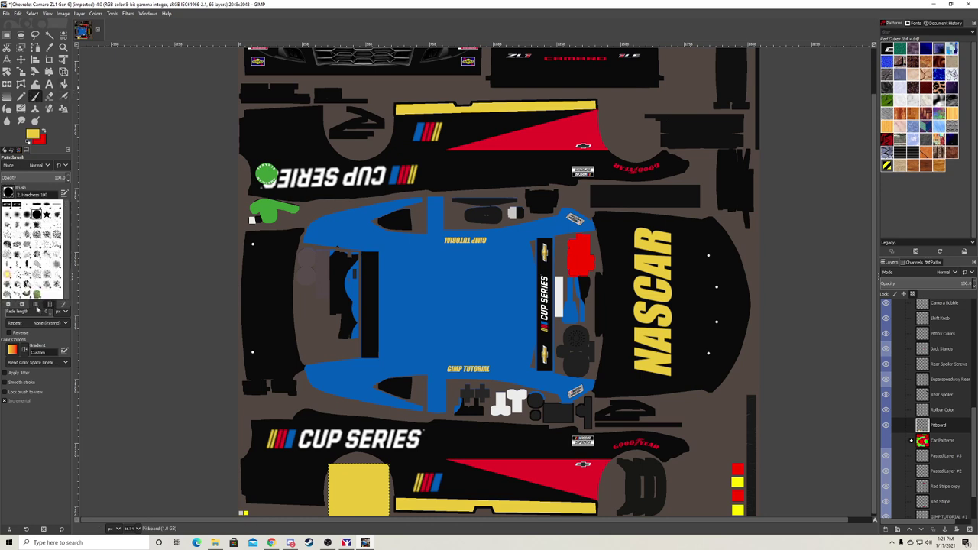
pyautogui.click(37, 294)
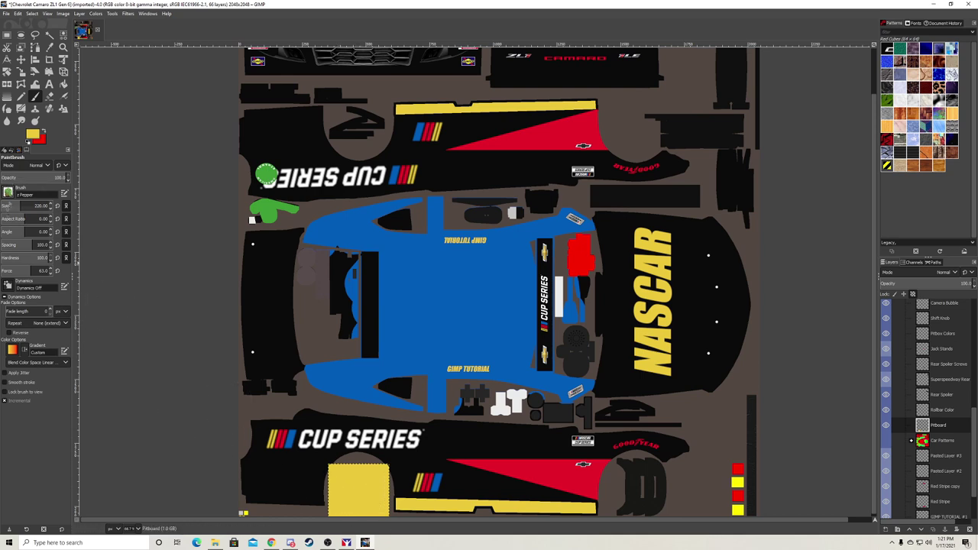
pyautogui.moveTo(23, 206); pyautogui.dragTo(17, 207)
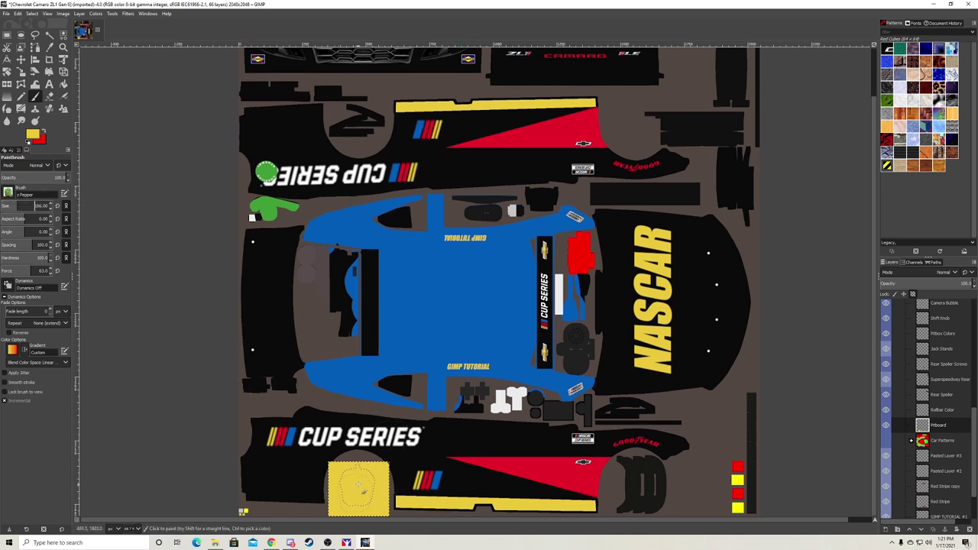
pyautogui.click(359, 487)
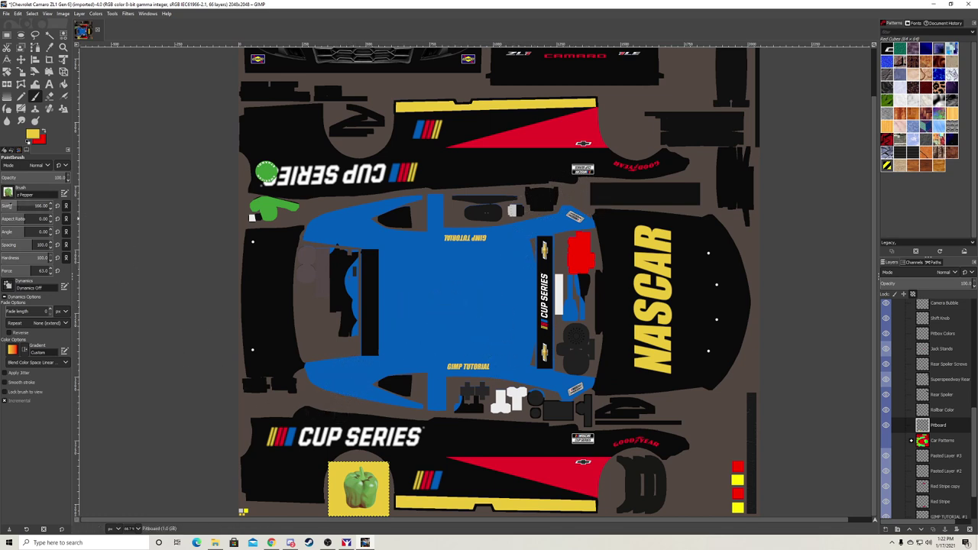
# Stamp a size-96 pepper on the Base layer's lower black side panel
pyautogui.click(8, 206)
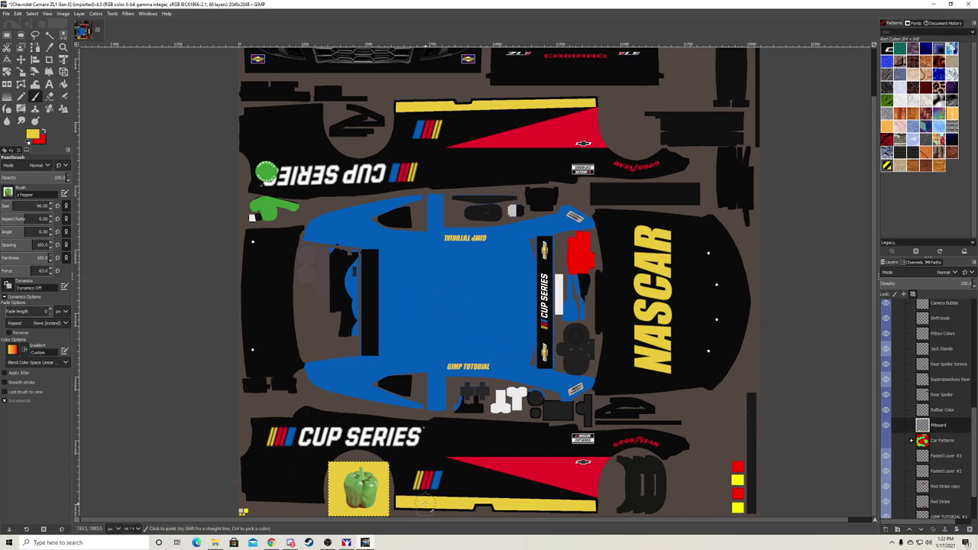
pyautogui.press('End')
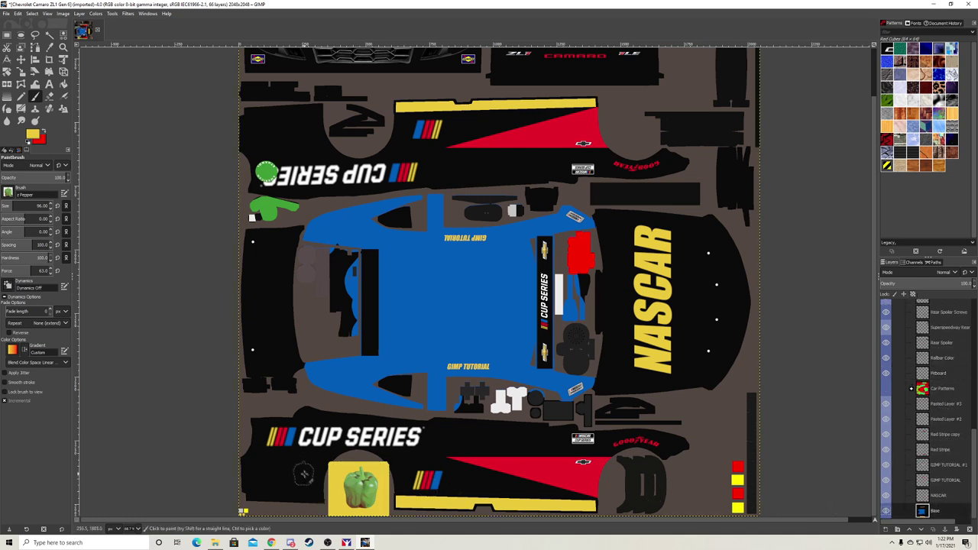
pyautogui.click(305, 474)
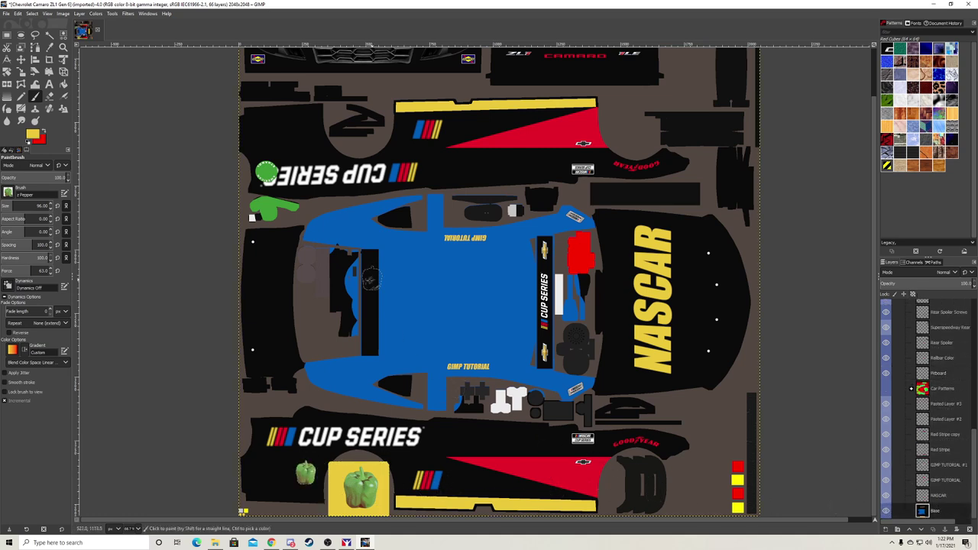
pyautogui.scroll(2, 298, 187)
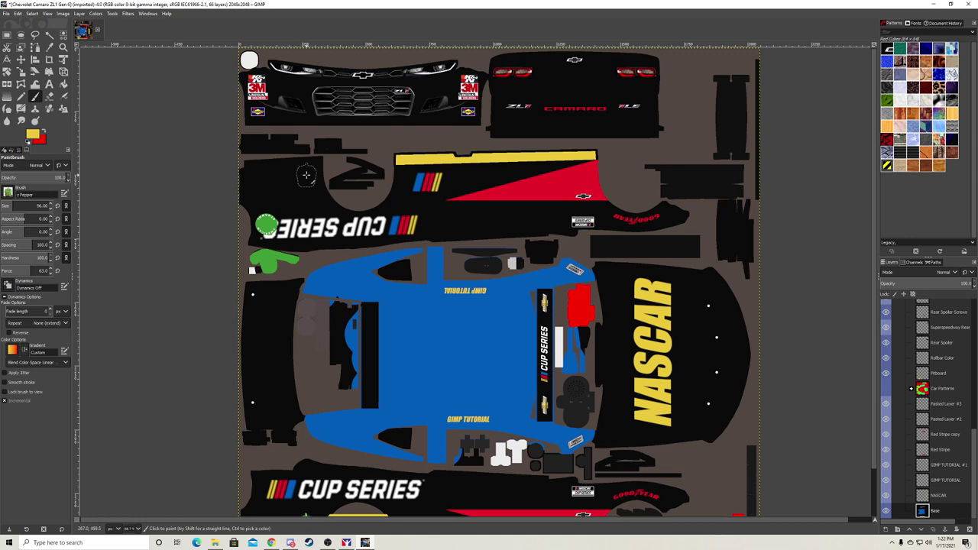
pyautogui.scroll(-2, 314, 347)
# Copy a rectangle selection of the small pepper and paste it as a new layer
pyautogui.press('r')
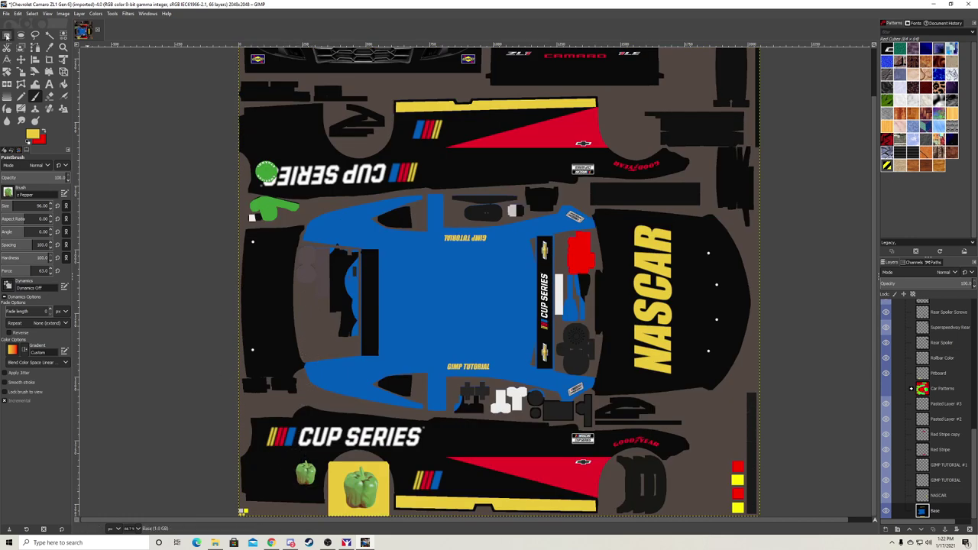
pyautogui.moveTo(294, 460); pyautogui.dragTo(317, 487)
pyautogui.rightClick(309, 474)
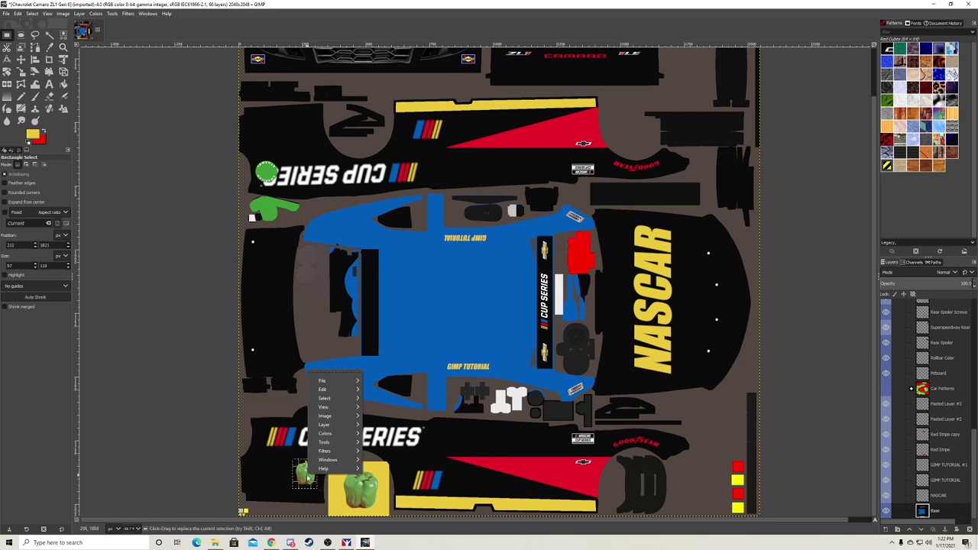
pyautogui.click(374, 360)
pyautogui.rightClick(274, 307)
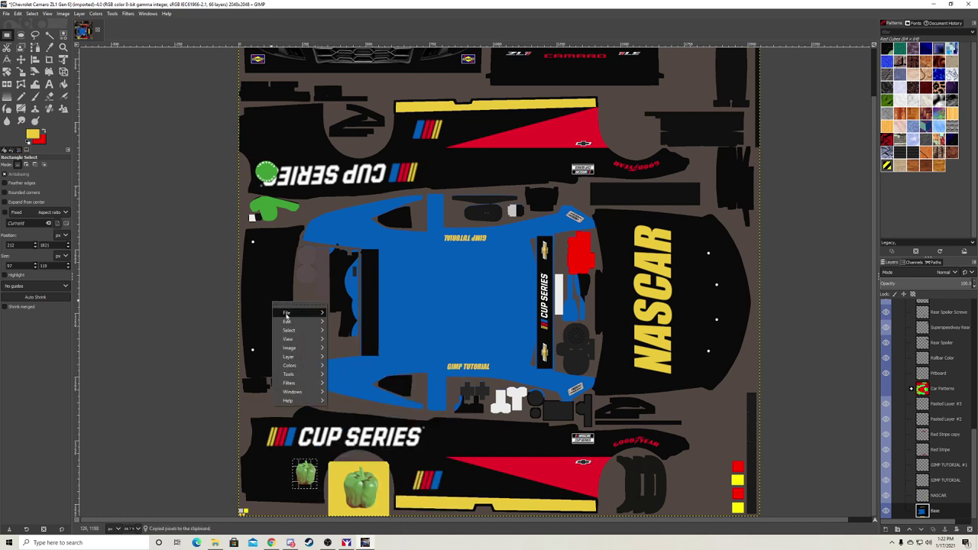
pyautogui.moveTo(289, 321)
pyautogui.moveTo(367, 409)
pyautogui.click(450, 418)
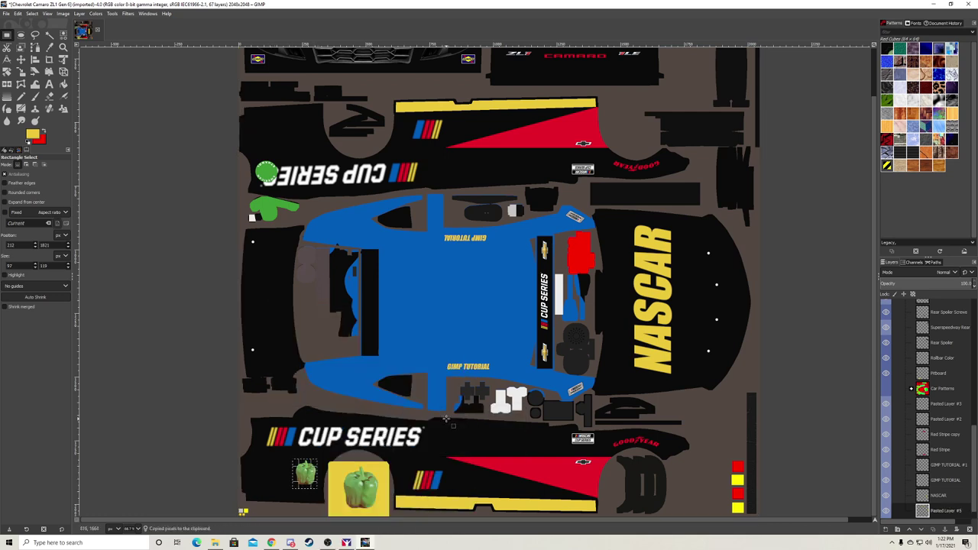
# Move the pasted pepper up onto the upper black side panel, deselect, and rotate it 180°
pyautogui.press('m')
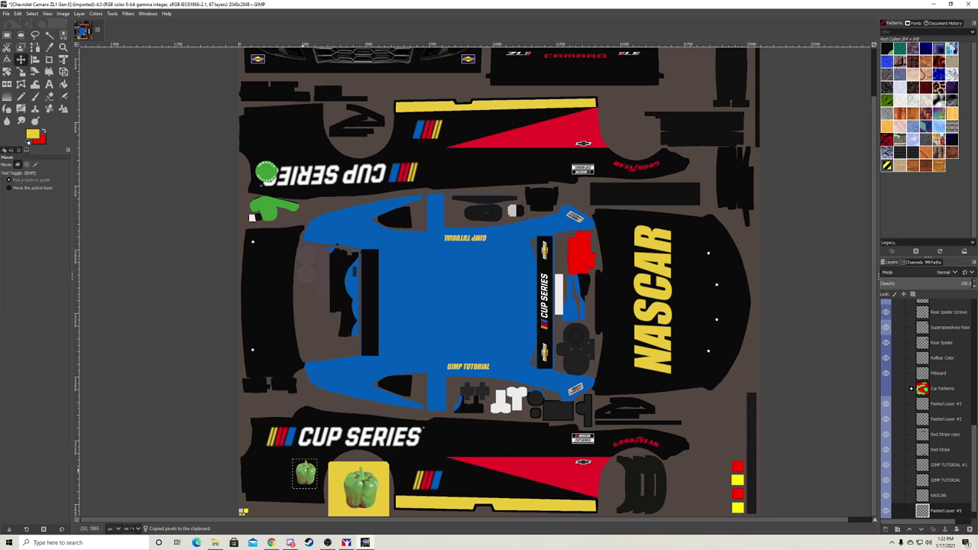
pyautogui.moveTo(307, 275); pyautogui.dragTo(305, 126)
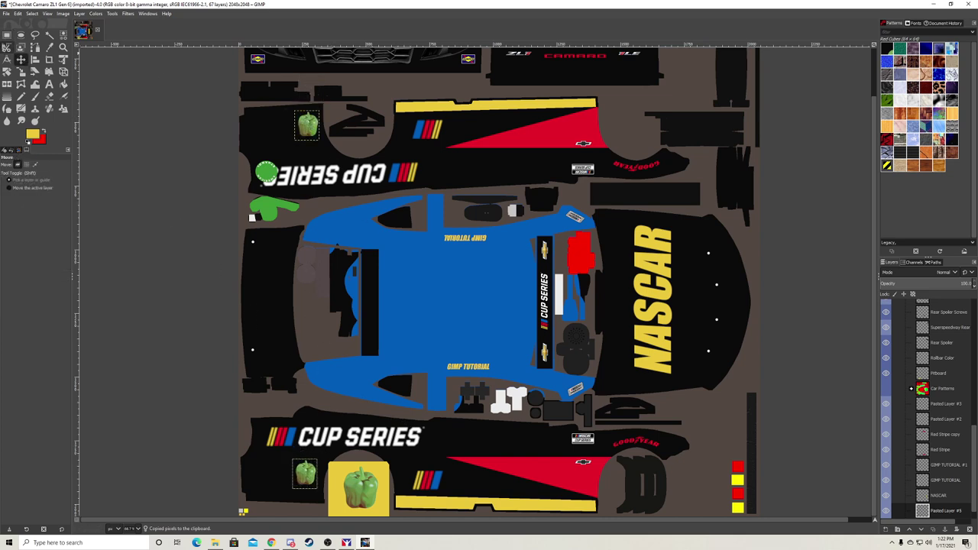
pyautogui.click(9, 71)
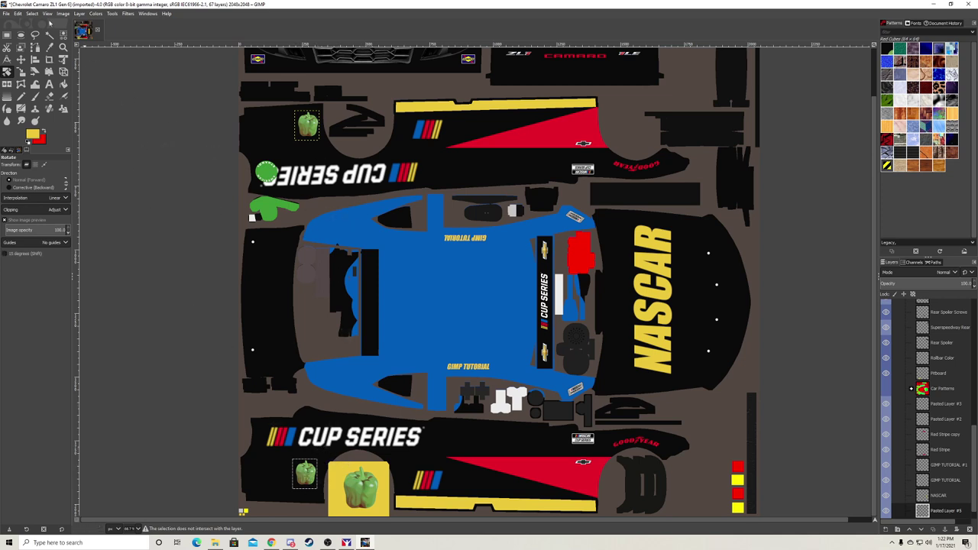
pyautogui.click(31, 13)
pyautogui.click(42, 34)
pyautogui.click(281, 260)
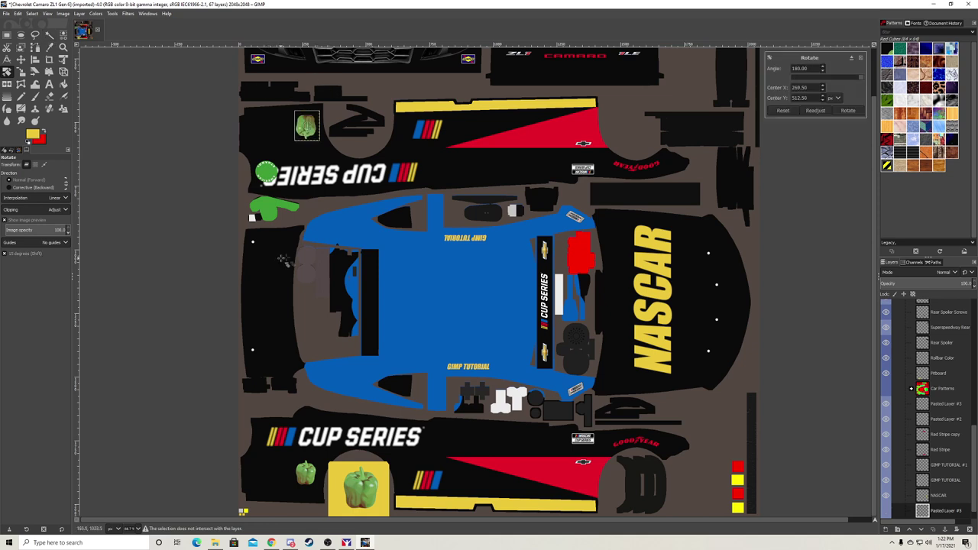
pyautogui.click(848, 110)
pyautogui.click(21, 58)
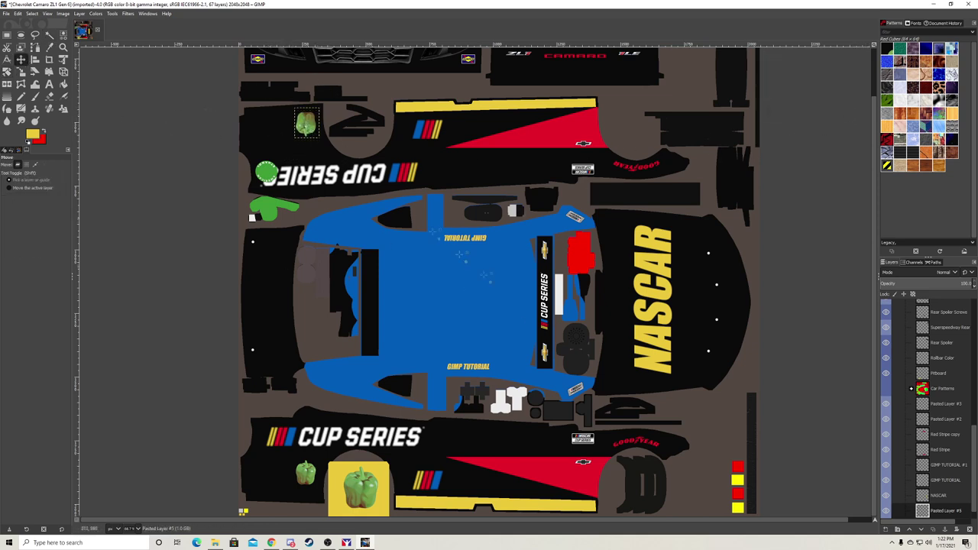
pyautogui.keyDown('ctrl'); pyautogui.scroll(-1, 478, 337); pyautogui.keyUp('ctrl')
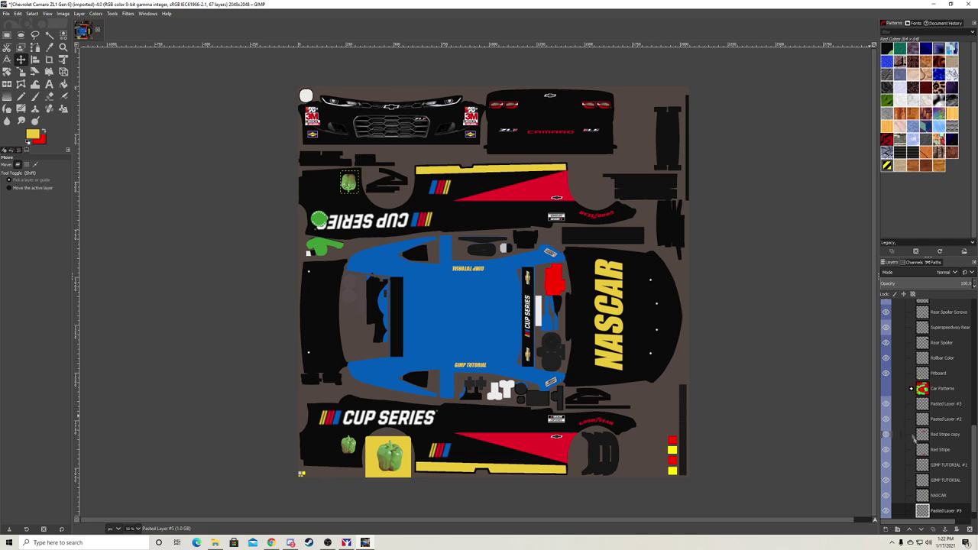
# Briefly show then hide the pink and yellow sponsor placeholder boxes, then open the File menu
pyautogui.scroll(10, 913, 451)
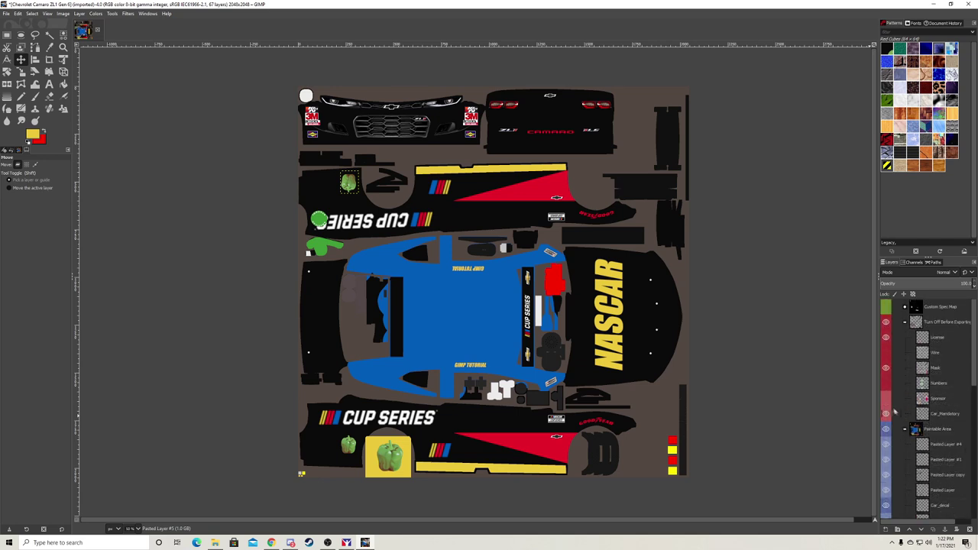
pyautogui.click(886, 398)
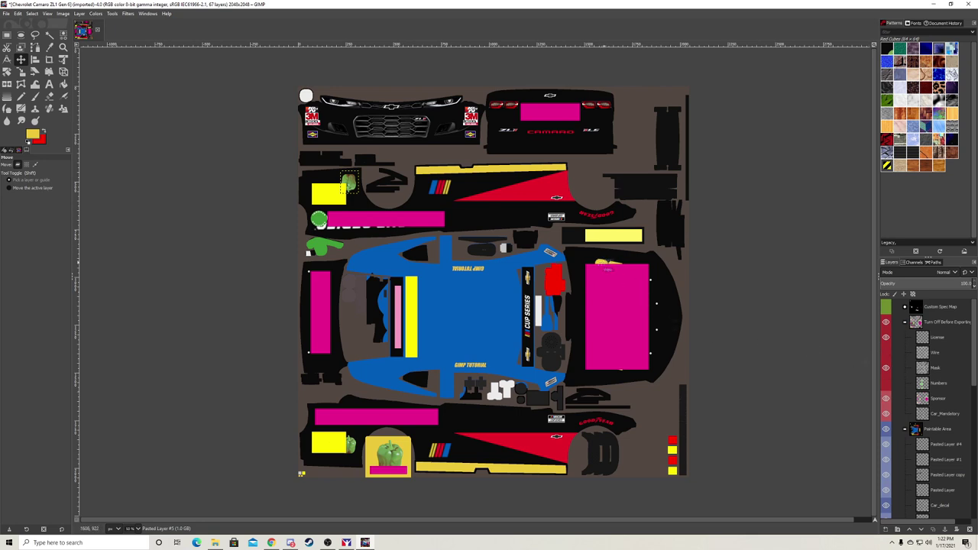
pyautogui.click(885, 398)
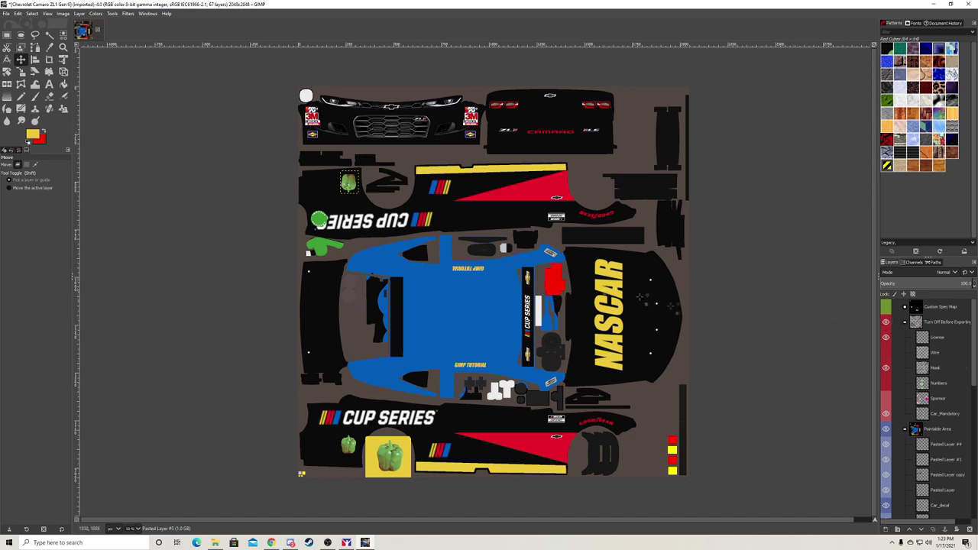
pyautogui.click(6, 13)
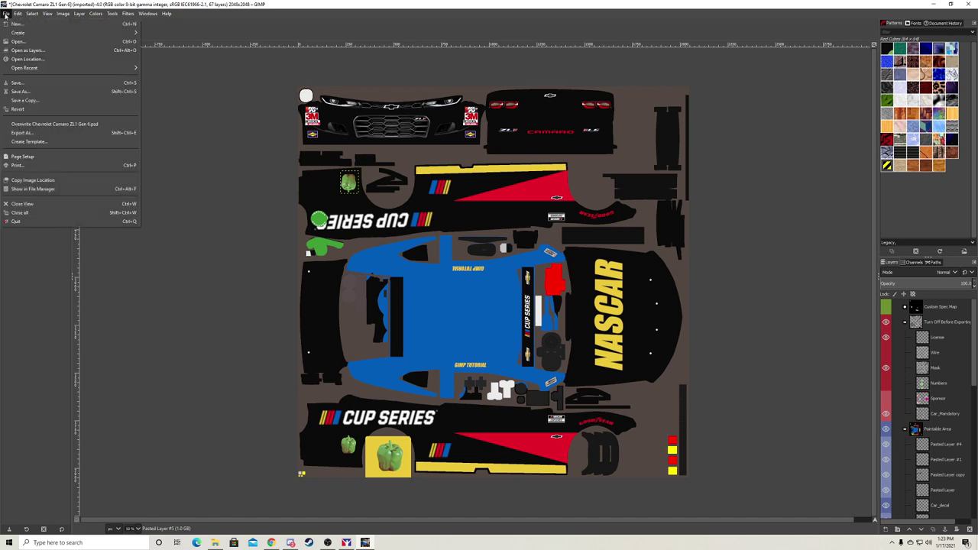
# Export the livery as 'GIMP TUTORIAL.tga' with origin at bottom left
pyautogui.click(27, 134)
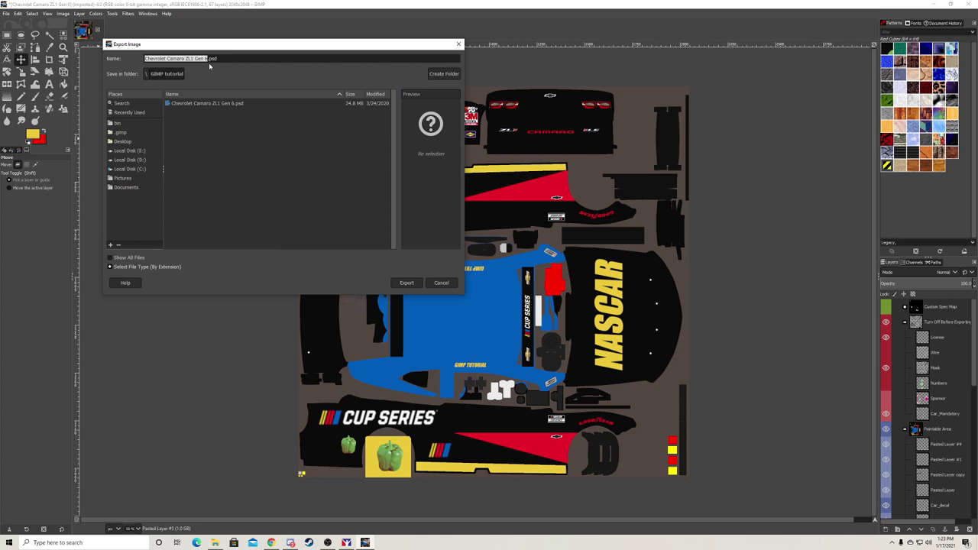
pyautogui.write('GIMP TUTORIAL.')
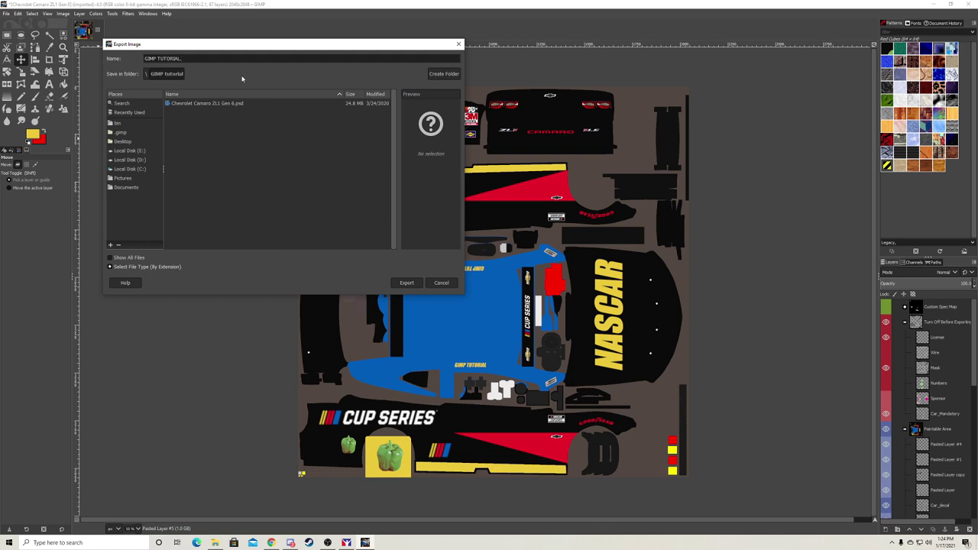
pyautogui.write('tga')
pyautogui.click(407, 283)
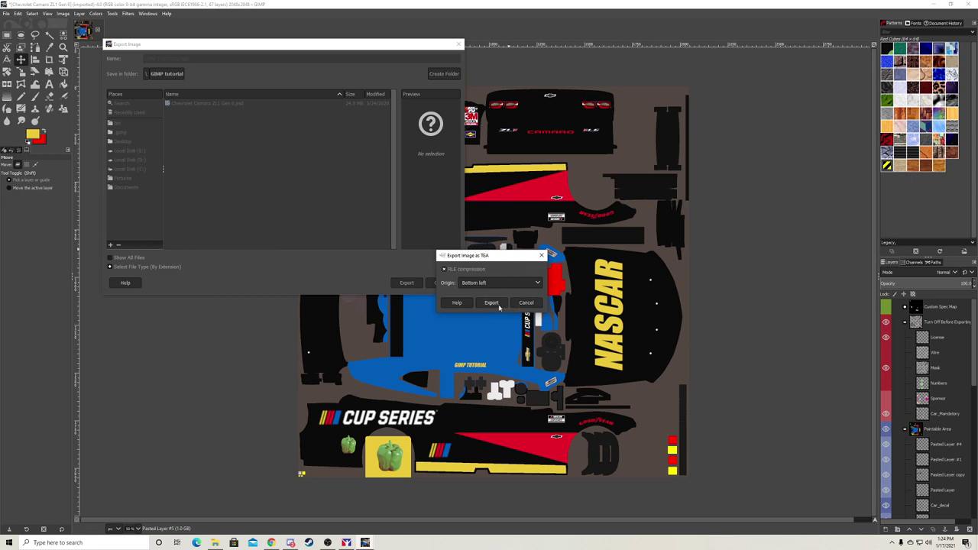
pyautogui.click(491, 302)
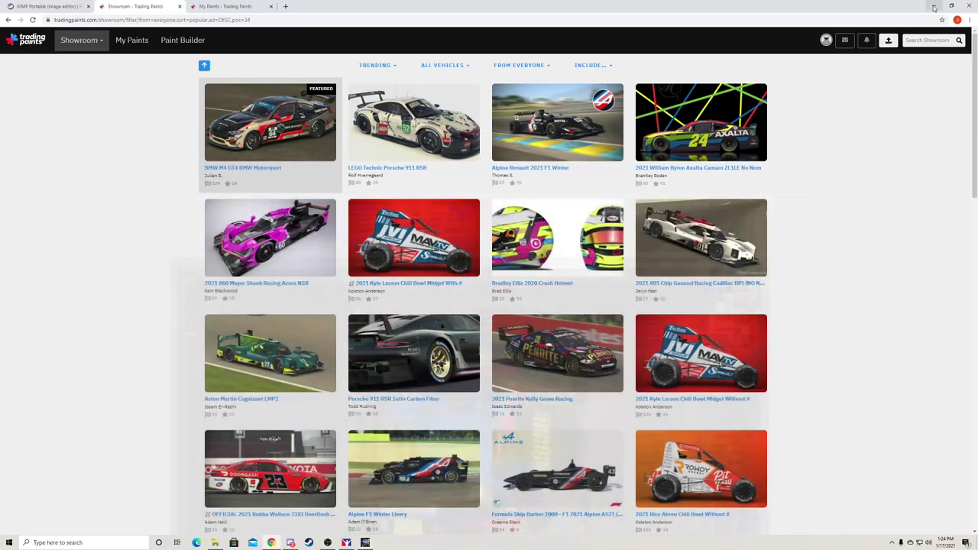
# Minimize GIMP, close the Showroom tab, and open CHOOSE PAINT for the Camaro ZL1
pyautogui.click(930, 4)
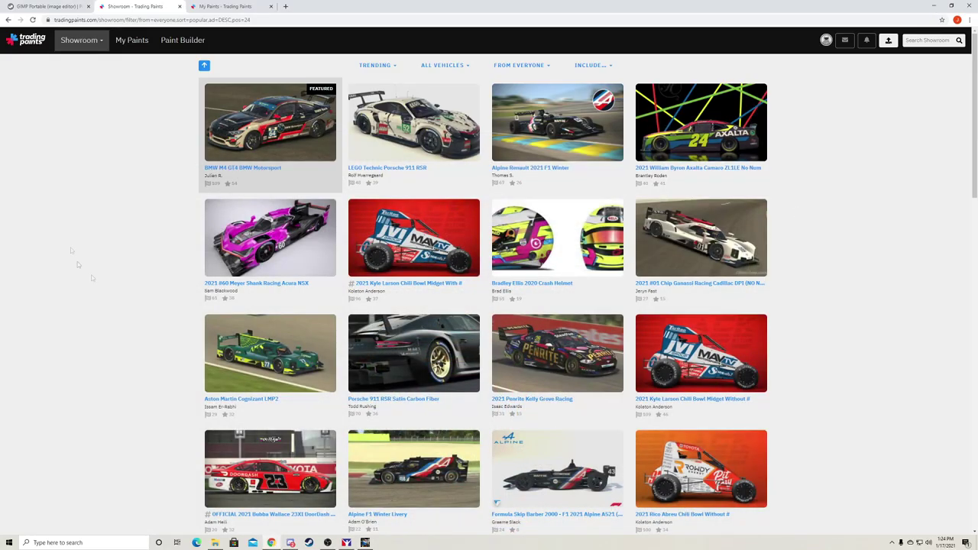
pyautogui.click(180, 7)
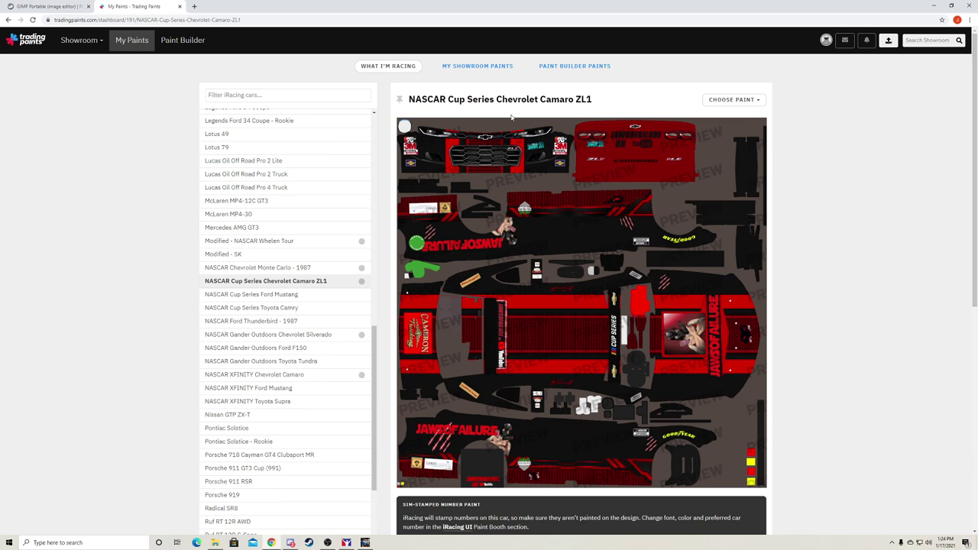
pyautogui.scroll(1, 268, 305)
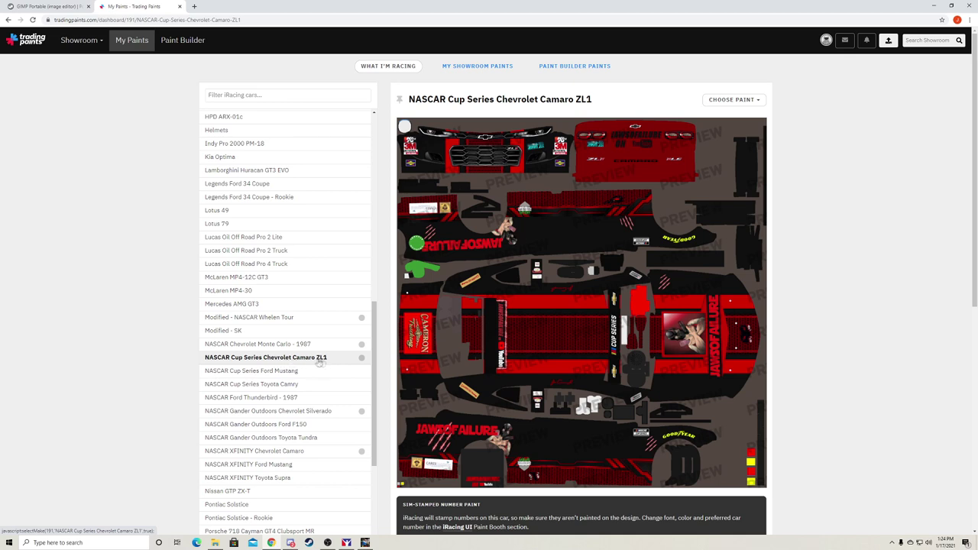
pyautogui.click(727, 100)
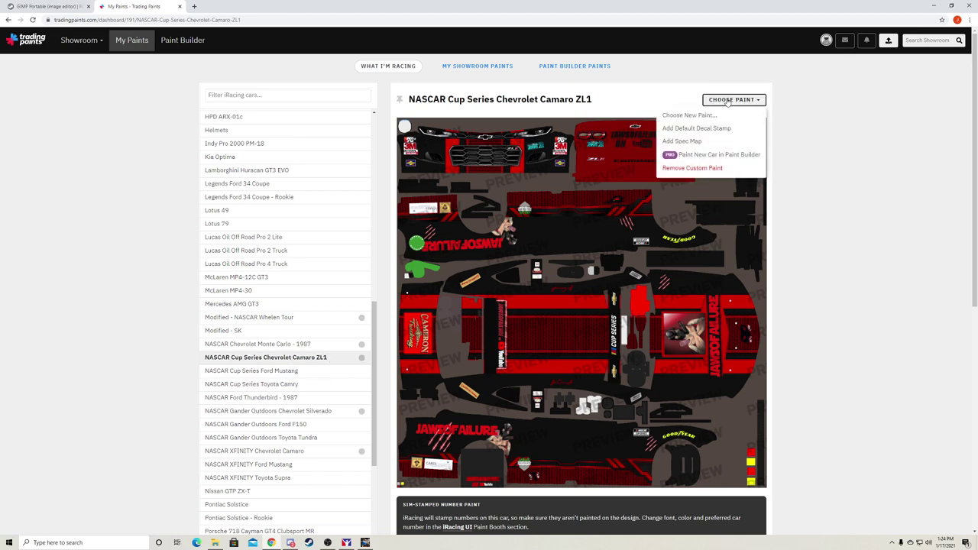
# Upload E:\GIMP Tutorial\GIMP TUTORIAL.tga as the Camaro ZL1's new paint and dismiss the success message
pyautogui.click(689, 115)
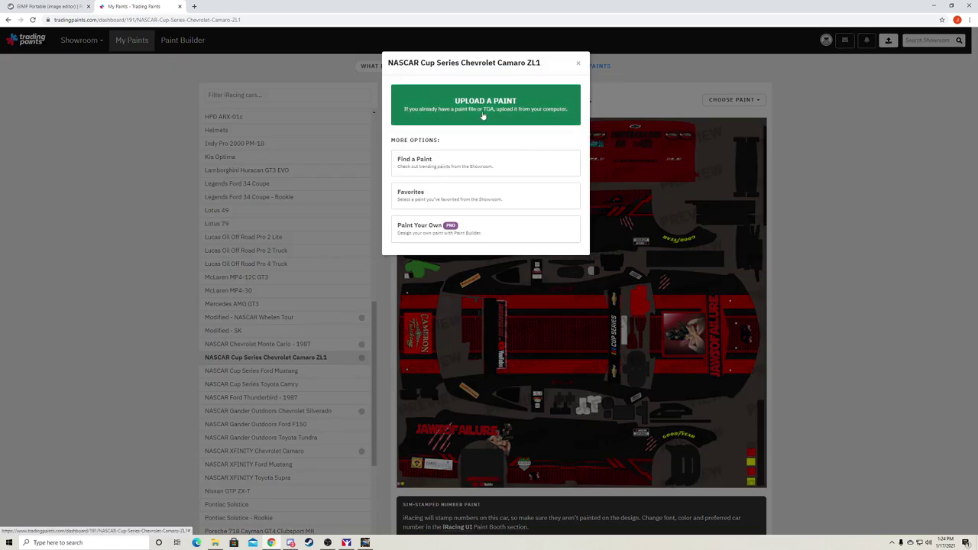
pyautogui.click(482, 114)
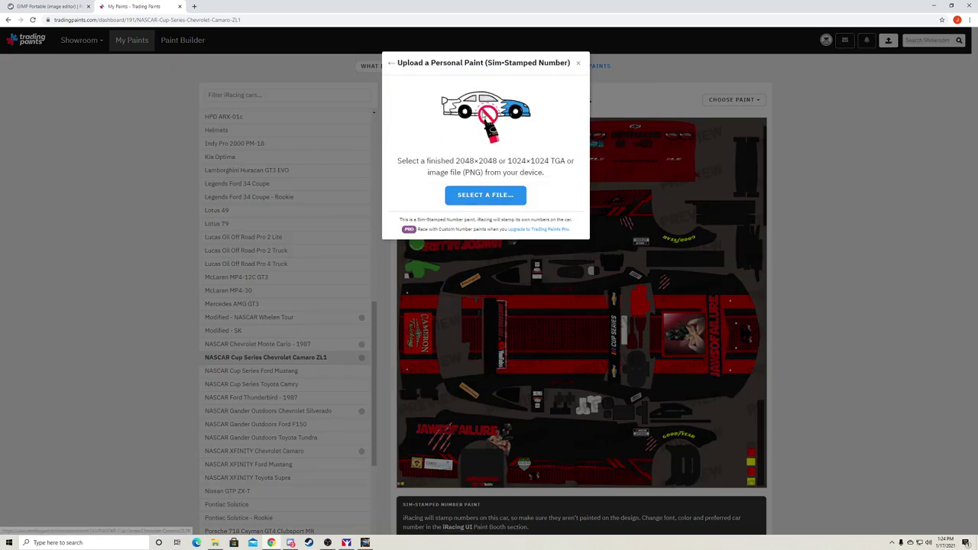
pyautogui.click(478, 196)
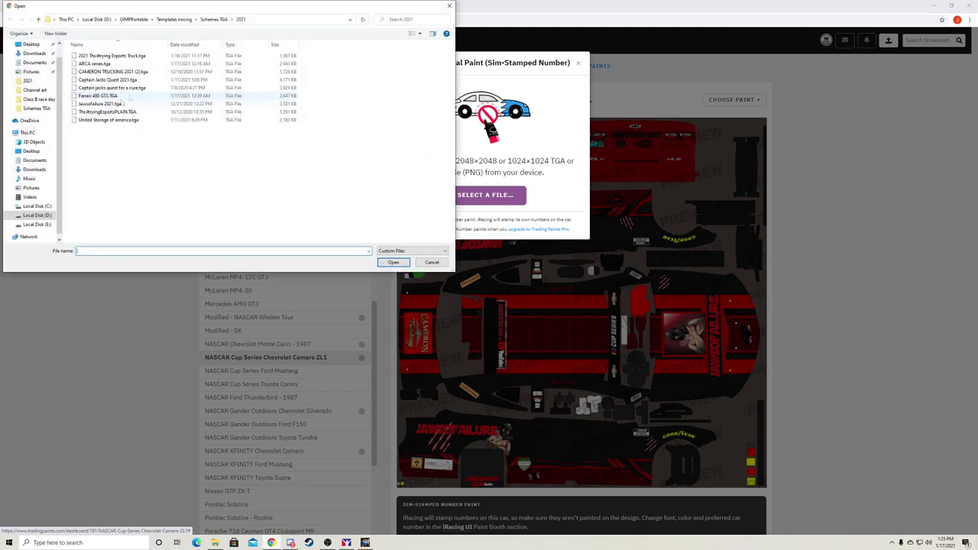
pyautogui.click(38, 225)
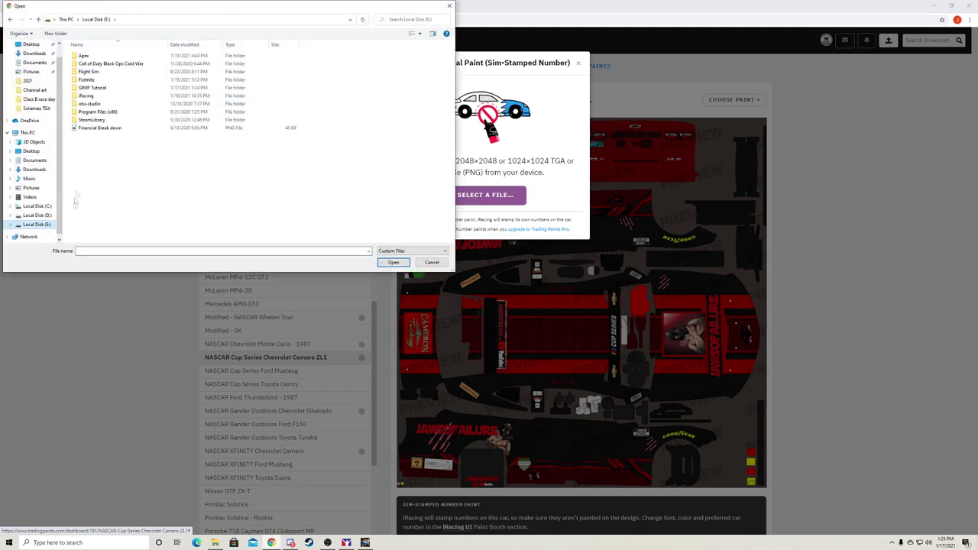
pyautogui.doubleClick(98, 90)
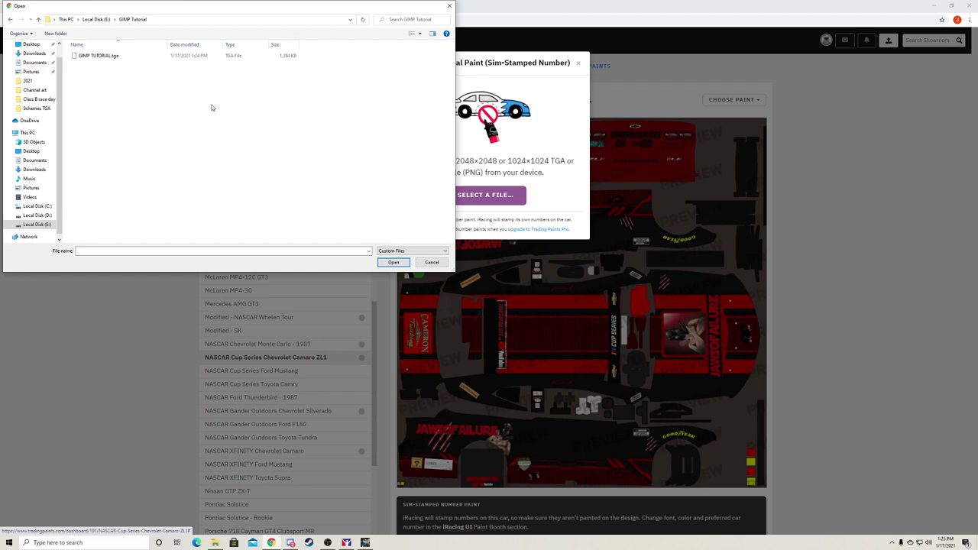
pyautogui.click(99, 56)
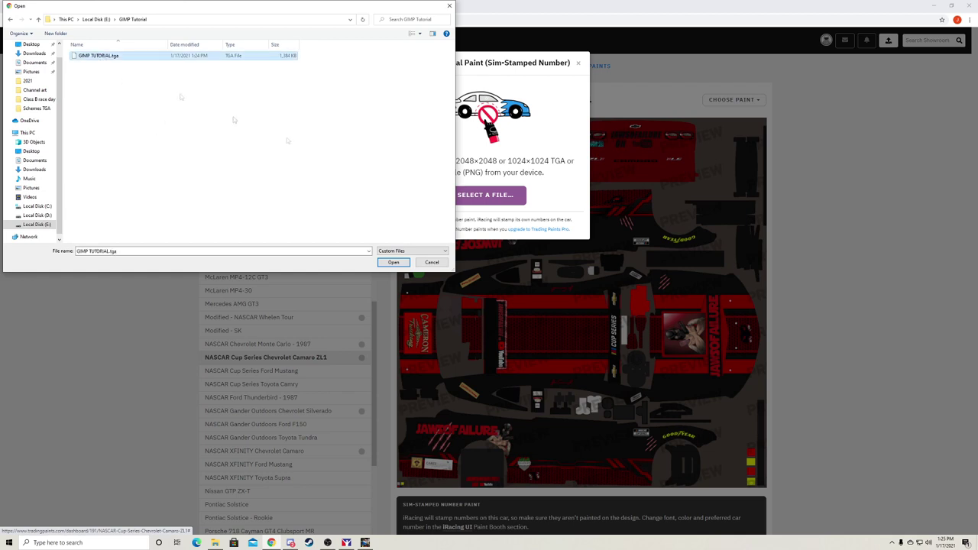
pyautogui.click(393, 262)
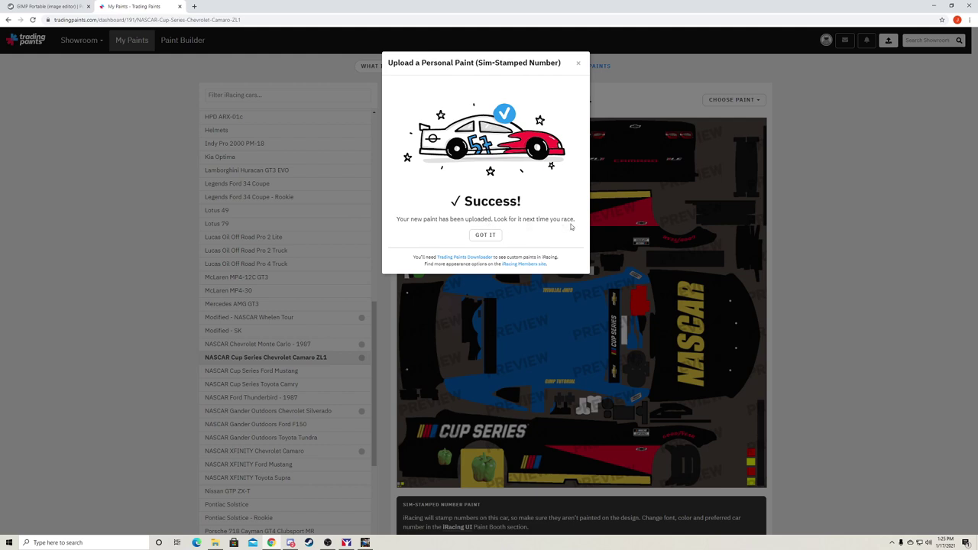
pyautogui.click(482, 239)
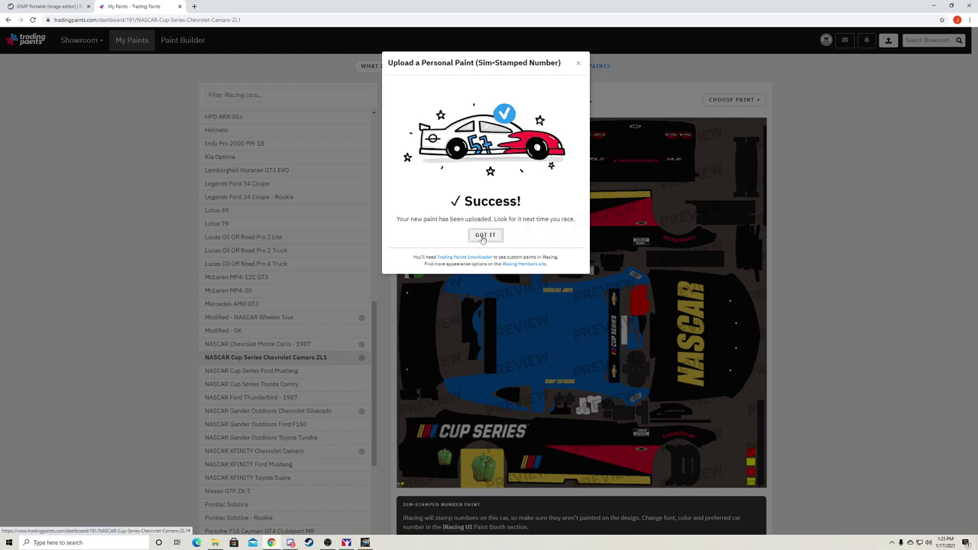
pyautogui.scroll(-1, 665, 307)
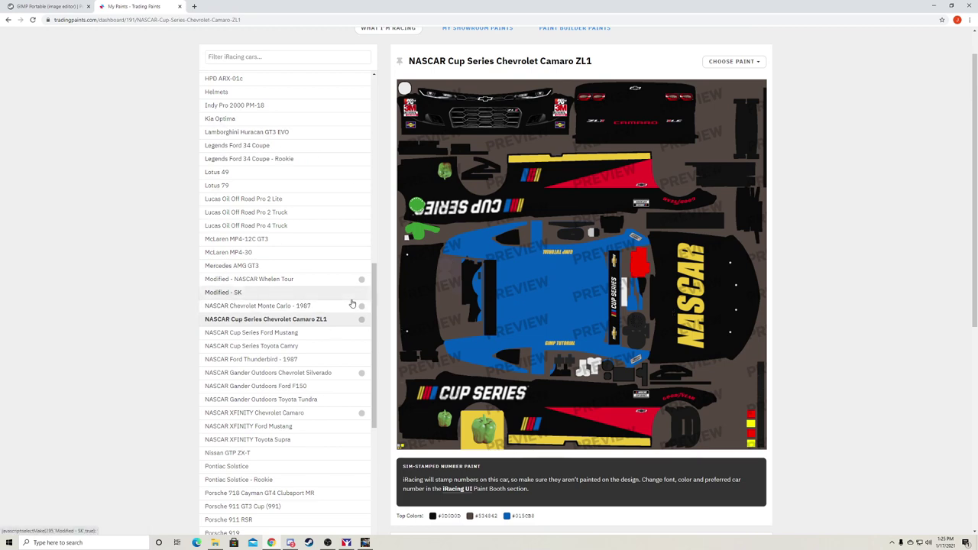
# Switch to iRacing, close the Paint Shop, and open the NASCAR Camaro's car model viewer
pyautogui.click(346, 542)
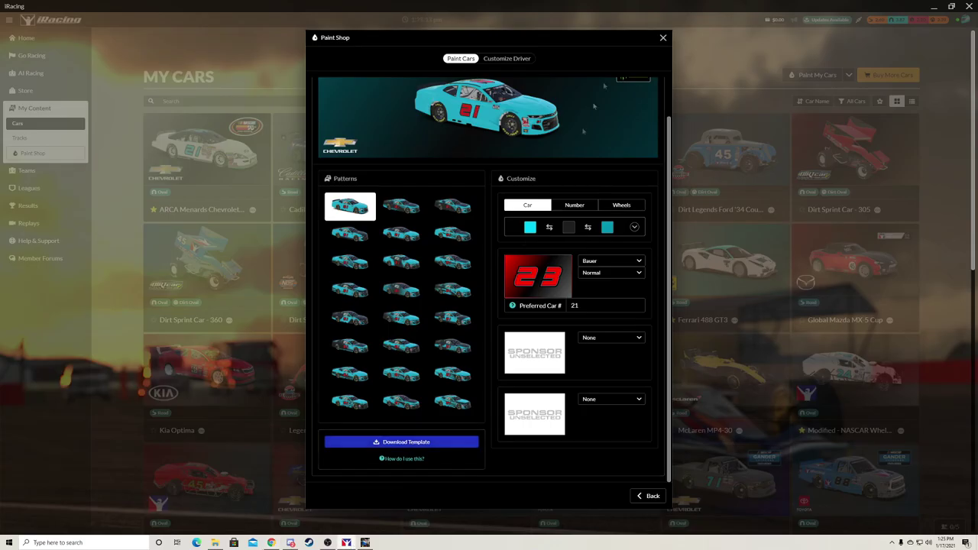
pyautogui.click(662, 38)
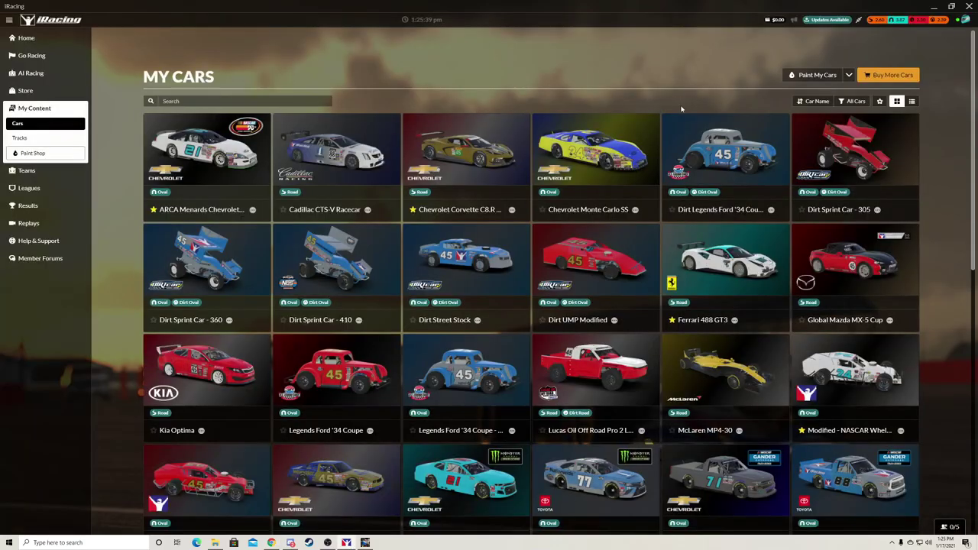
pyautogui.scroll(-3, 668, 130)
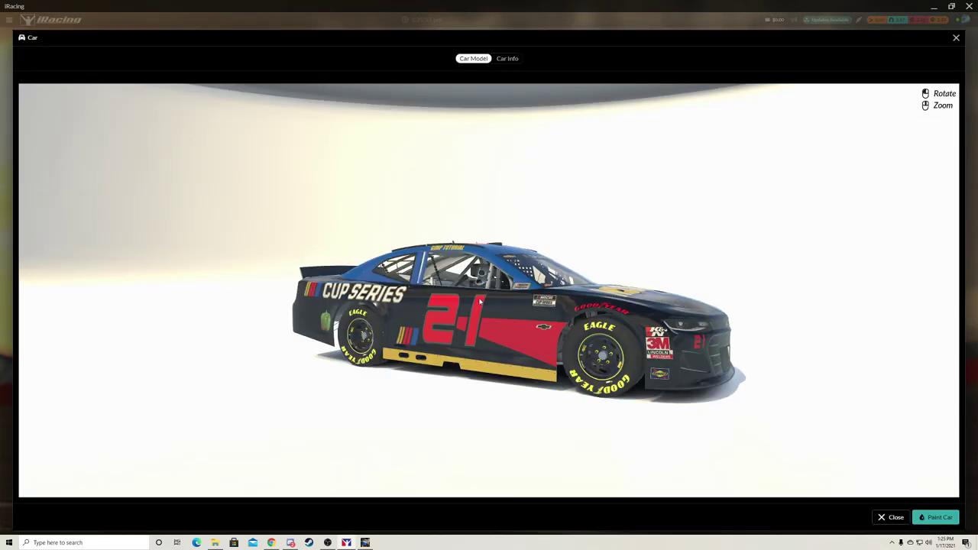
# Orbit and zoom the Camaro to inspect the livery on the roof and from rear and front three-quarter views
pyautogui.moveTo(480, 302); pyautogui.dragTo(657, 299)
pyautogui.scroll(5, 657, 299)
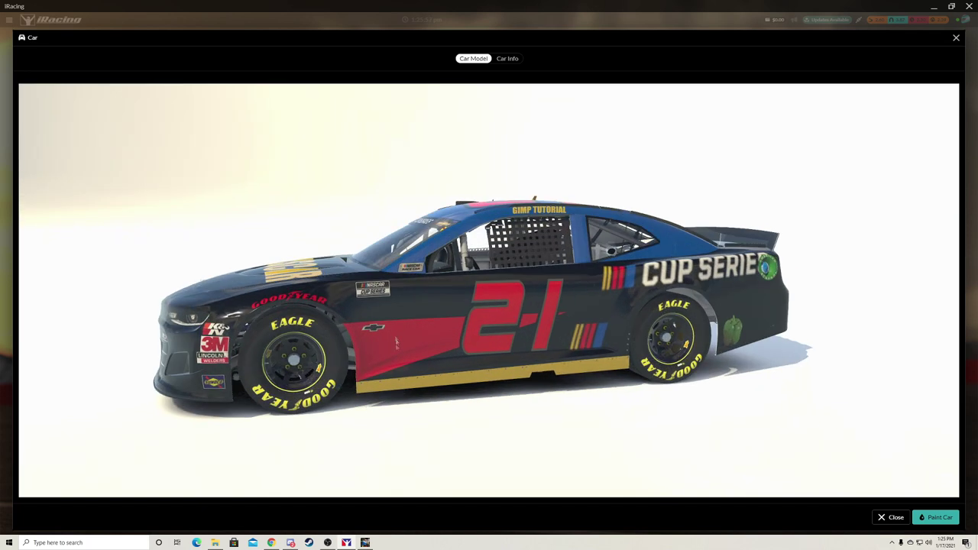
pyautogui.moveTo(560, 297); pyautogui.dragTo(403, 357)
pyautogui.scroll(5, 408, 401)
pyautogui.scroll(-5, 407, 401)
pyautogui.moveTo(413, 360)
pyautogui.mouseDown()
pyautogui.moveTo(336, 360)
pyautogui.moveTo(428, 367)
pyautogui.mouseUp()
pyautogui.scroll(5, 562, 339)
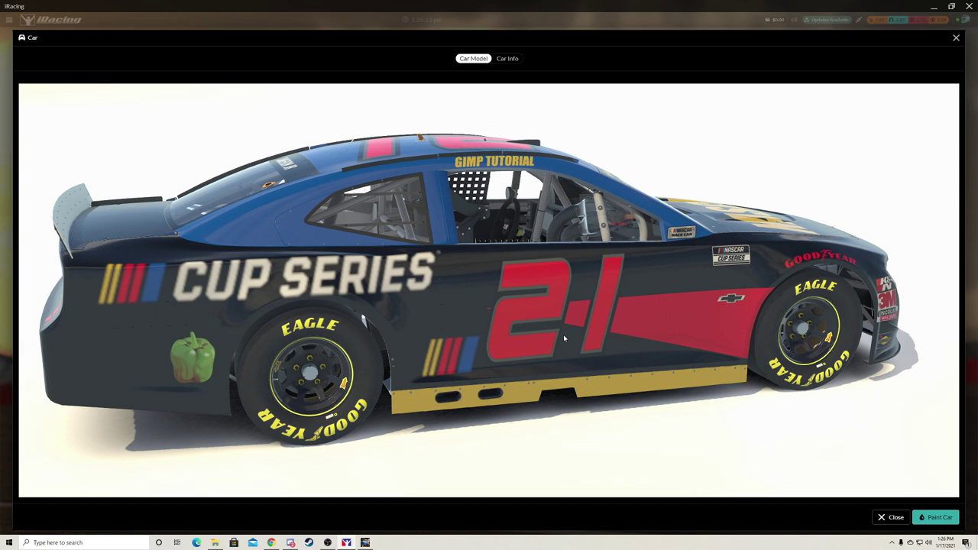
pyautogui.moveTo(518, 290); pyautogui.dragTo(543, 349)
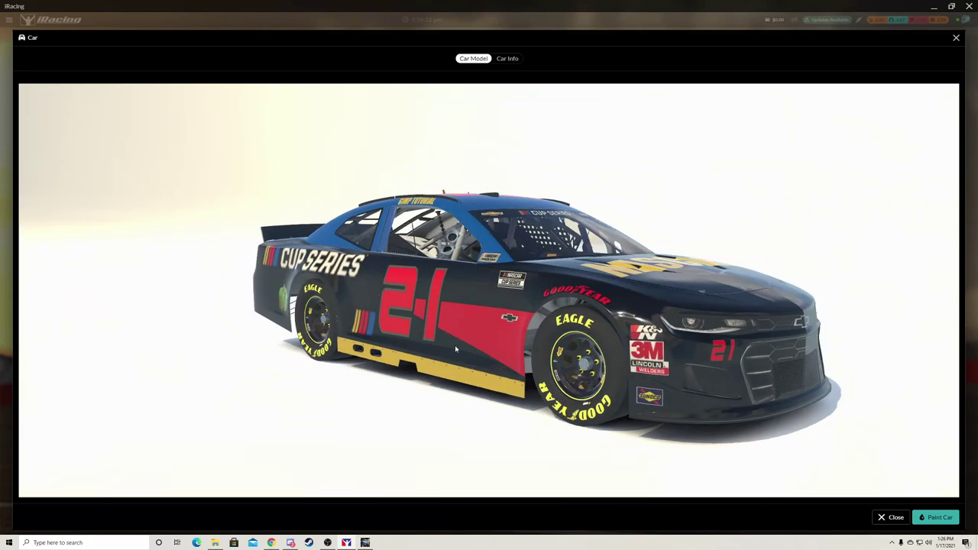
pyautogui.moveTo(455, 344)
pyautogui.mouseDown()
pyautogui.moveTo(458, 382)
pyautogui.moveTo(471, 351)
pyautogui.mouseUp()
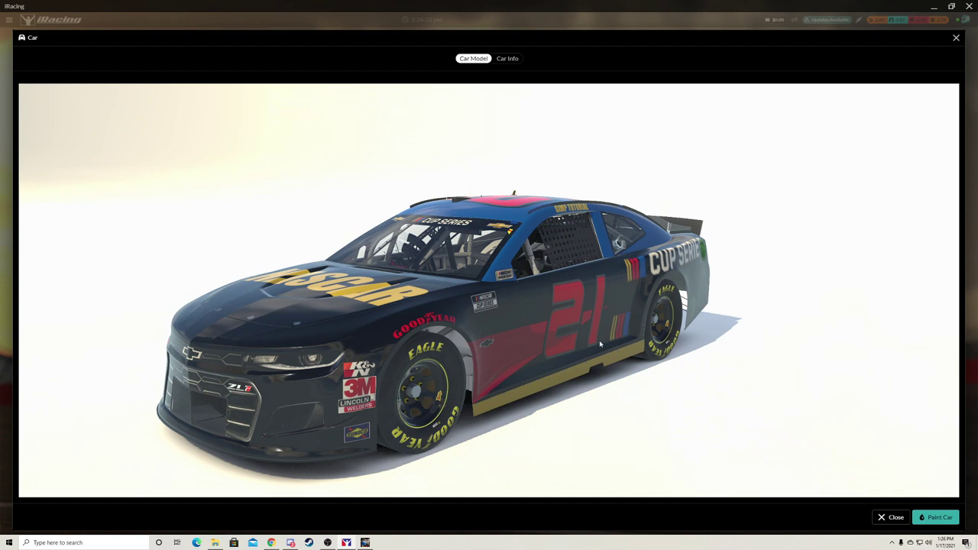
pyautogui.moveTo(569, 311); pyautogui.dragTo(532, 359)
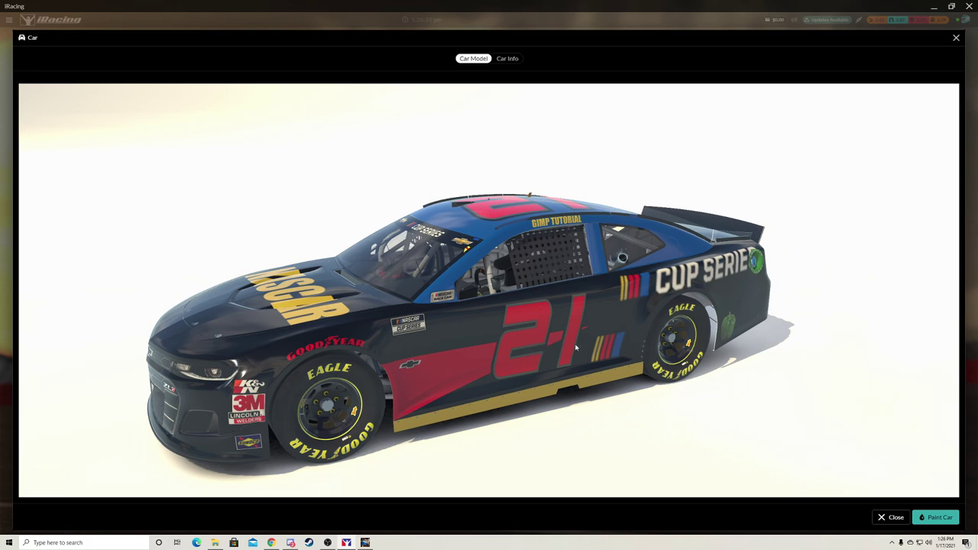
# Orbit and zoom out on the Camaro to inspect the red 21 door numbers, roof number and rear peppers
pyautogui.moveTo(538, 351); pyautogui.dragTo(502, 372)
pyautogui.scroll(-3, 502, 372)
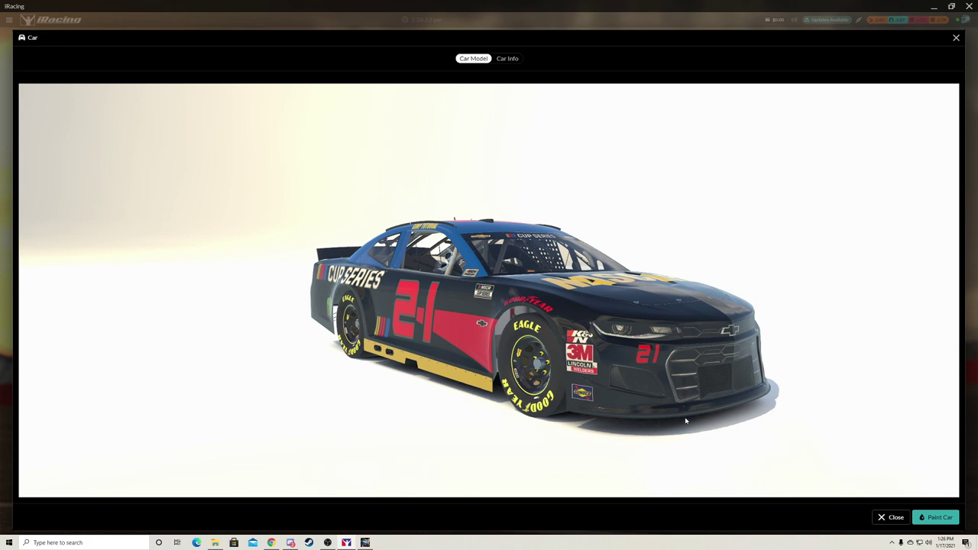
pyautogui.moveTo(685, 420); pyautogui.dragTo(569, 409)
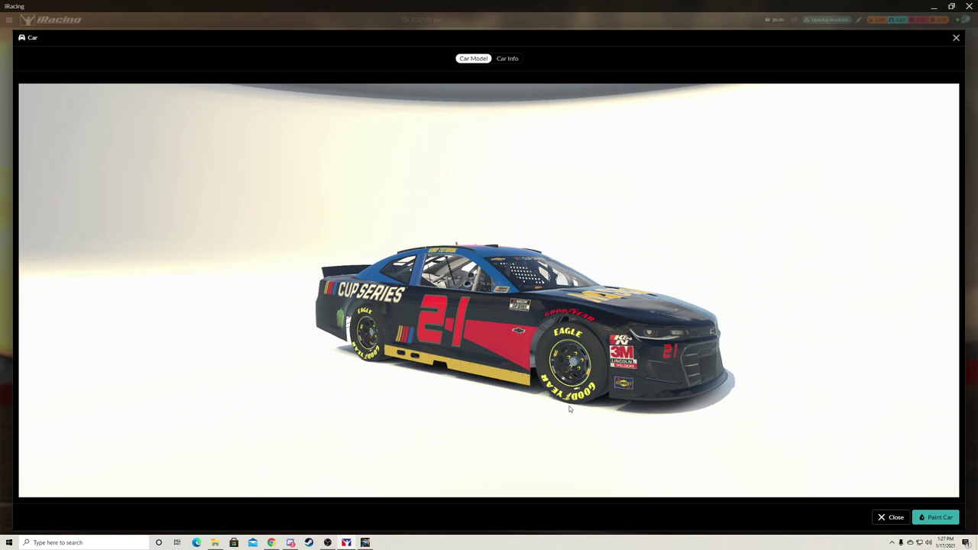
pyautogui.moveTo(683, 365); pyautogui.dragTo(555, 344)
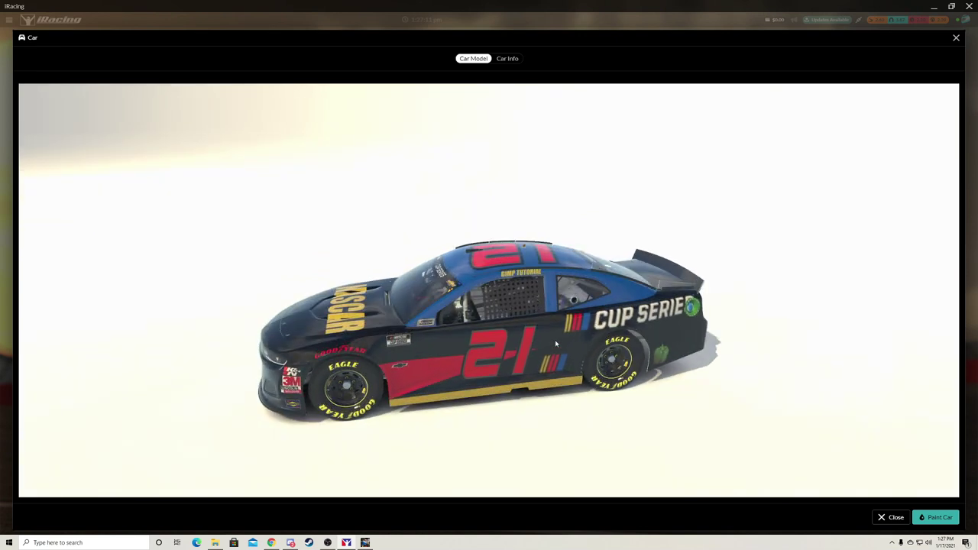